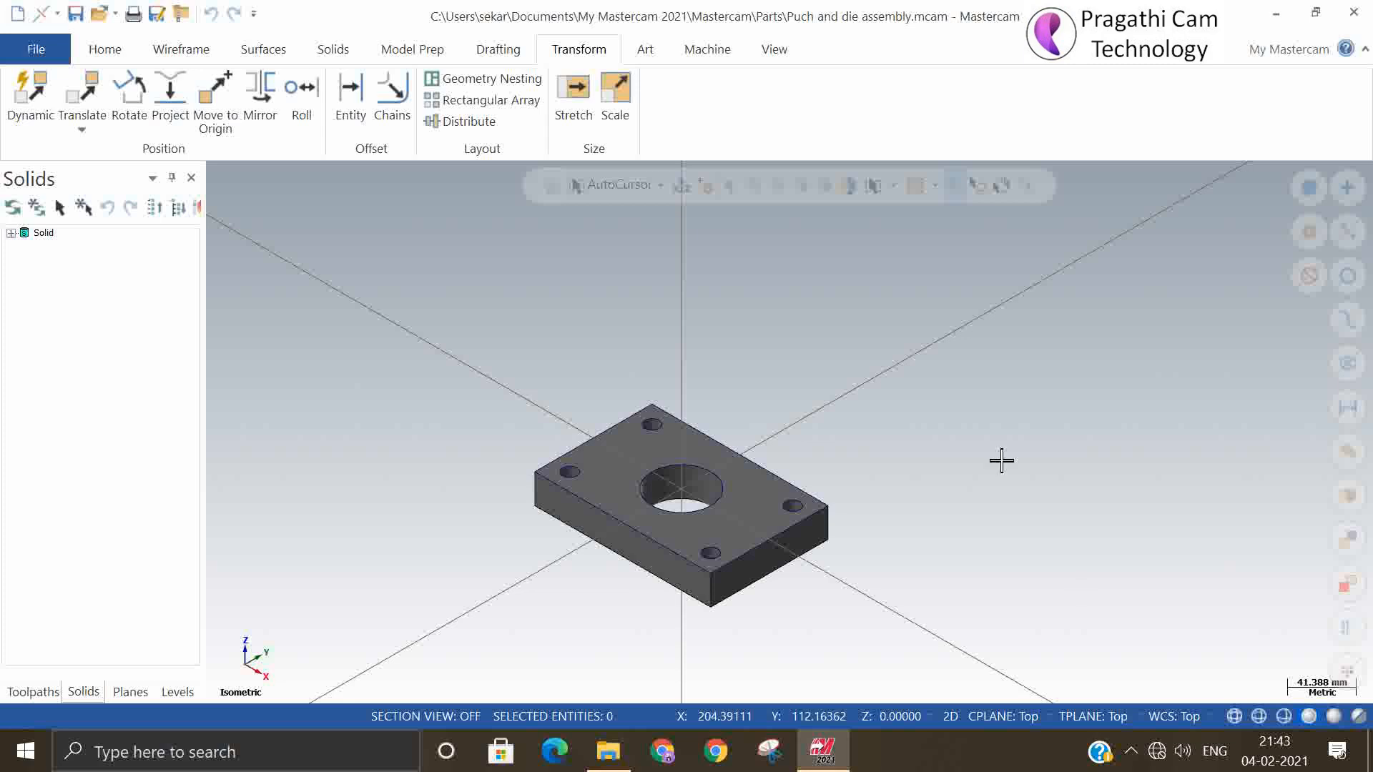
{"action": "scroll", "coordinate": [514, 415], "scroll_direction": "down", "scroll_amount": 1}
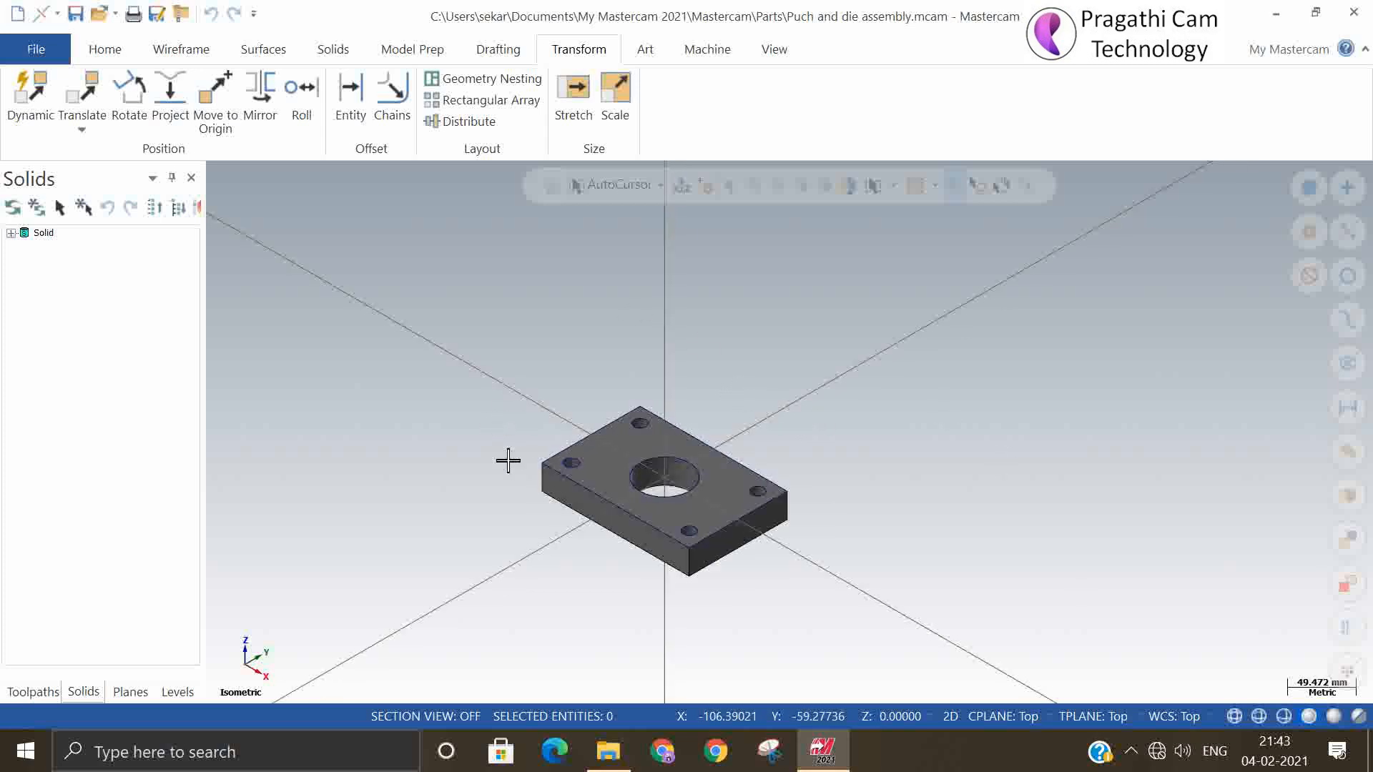
{"action": "scroll", "coordinate": [564, 494], "scroll_direction": "up", "scroll_amount": 1}
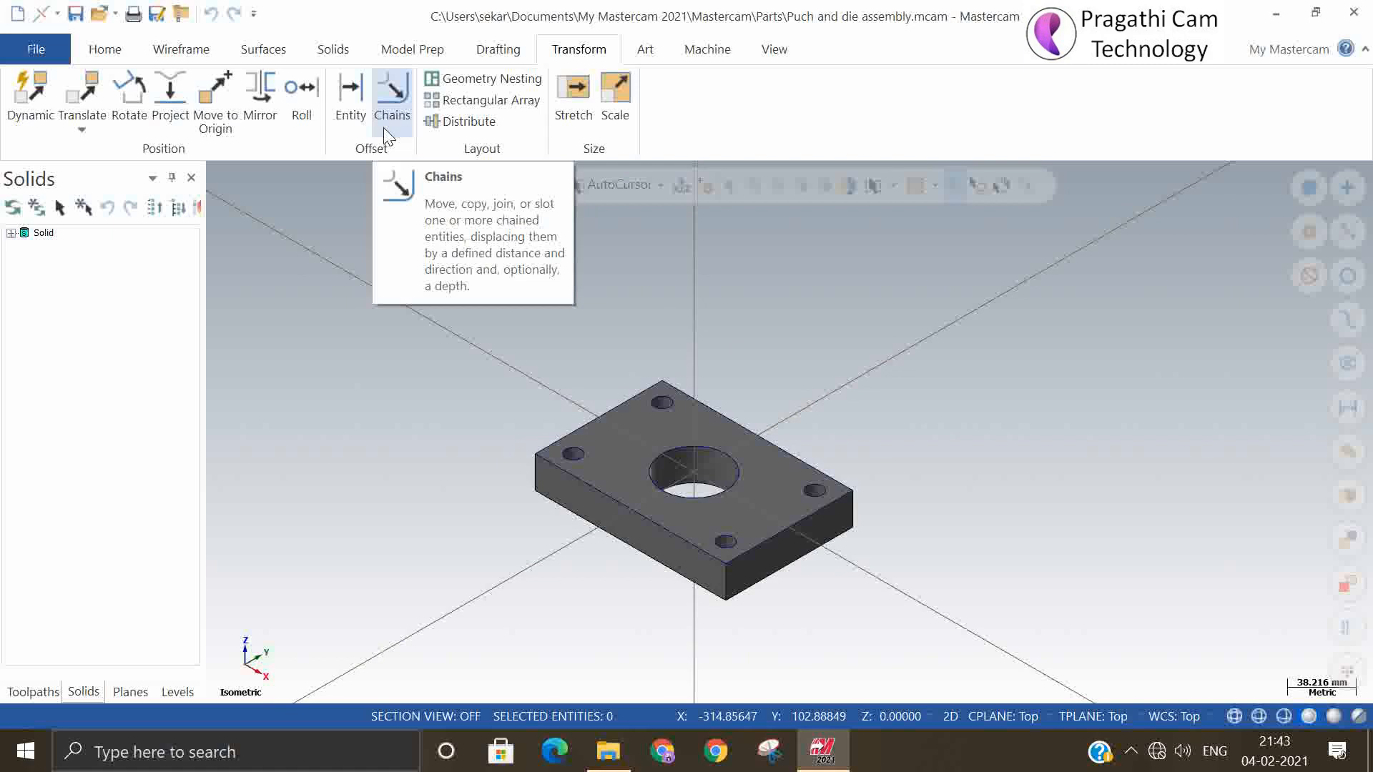
Start a solid drawing layout, enable the use of a template file, and open the file selection for it
{"action": "left_click", "coordinate": [342, 51]}
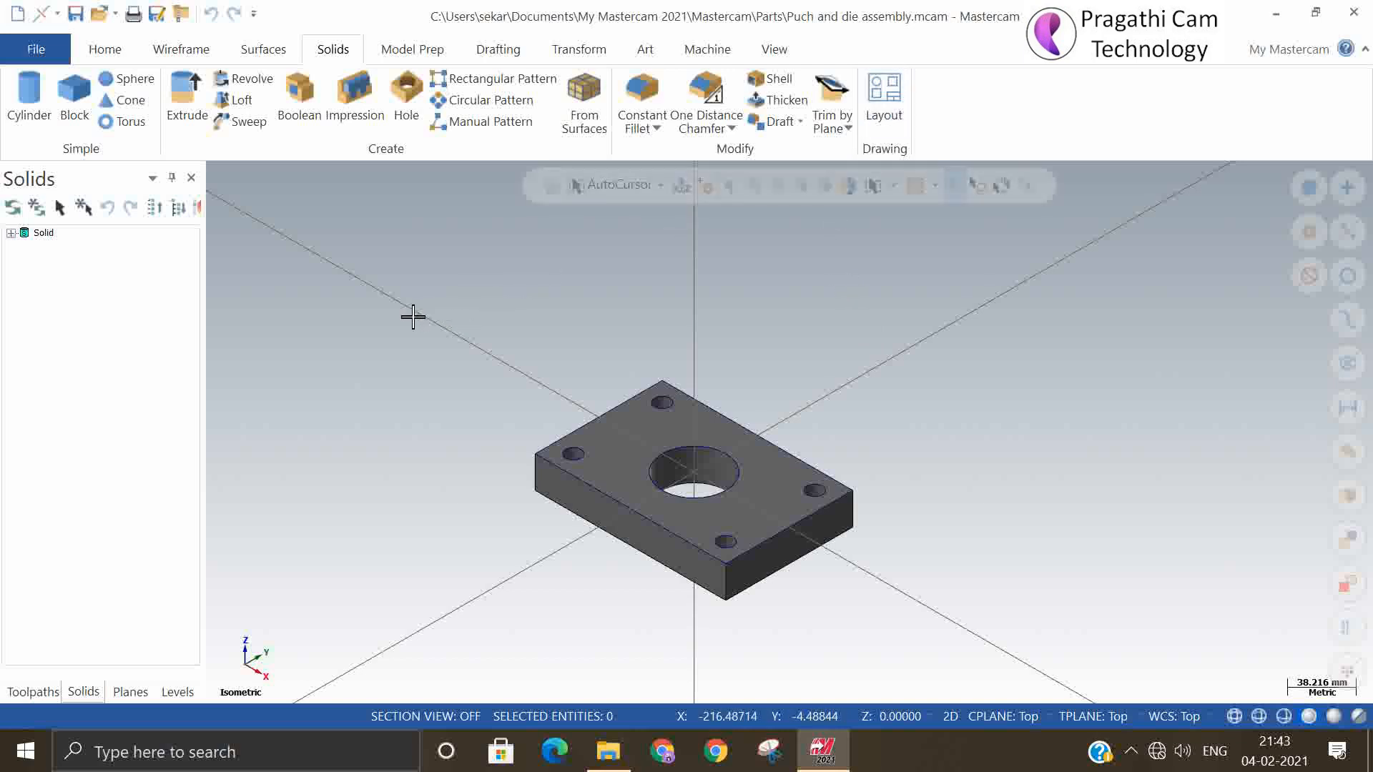
{"action": "left_click", "coordinate": [49, 55]}
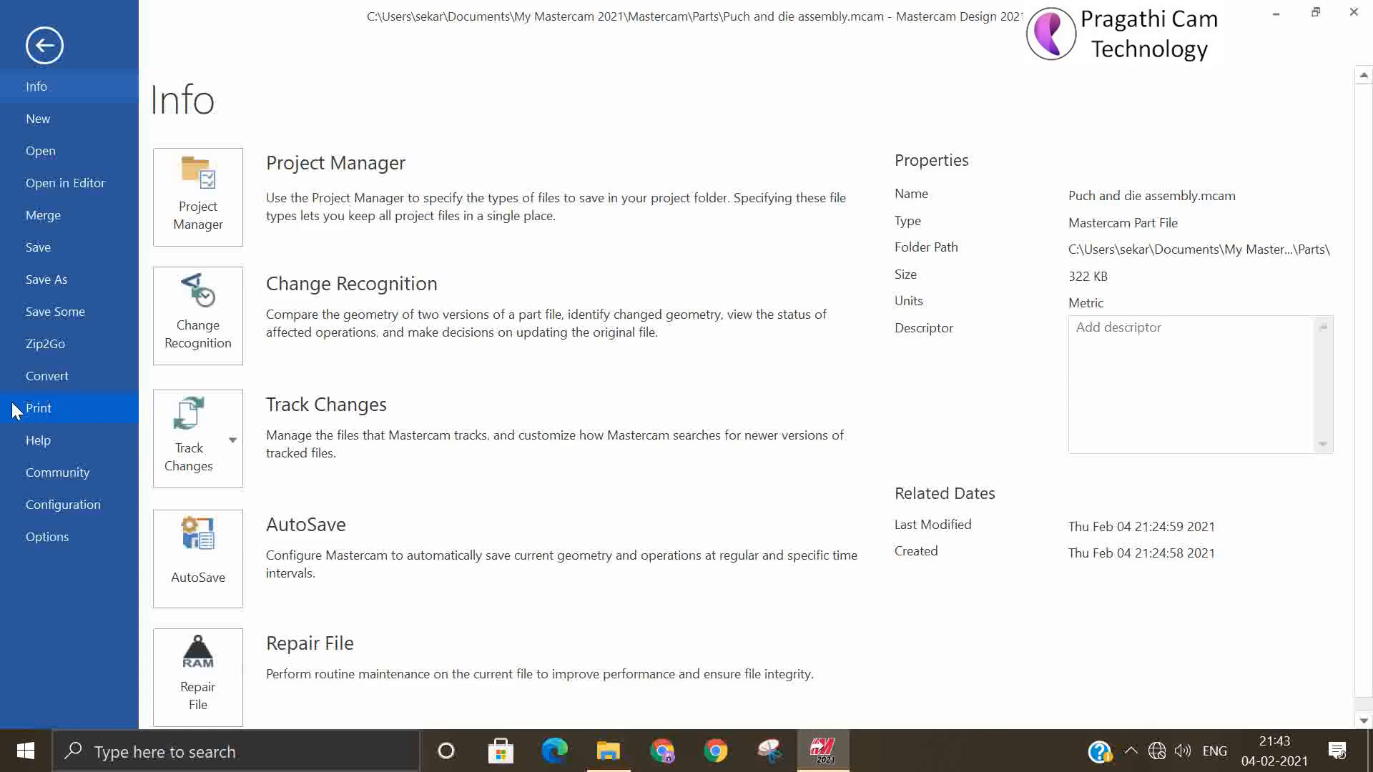
{"action": "left_click", "coordinate": [45, 43]}
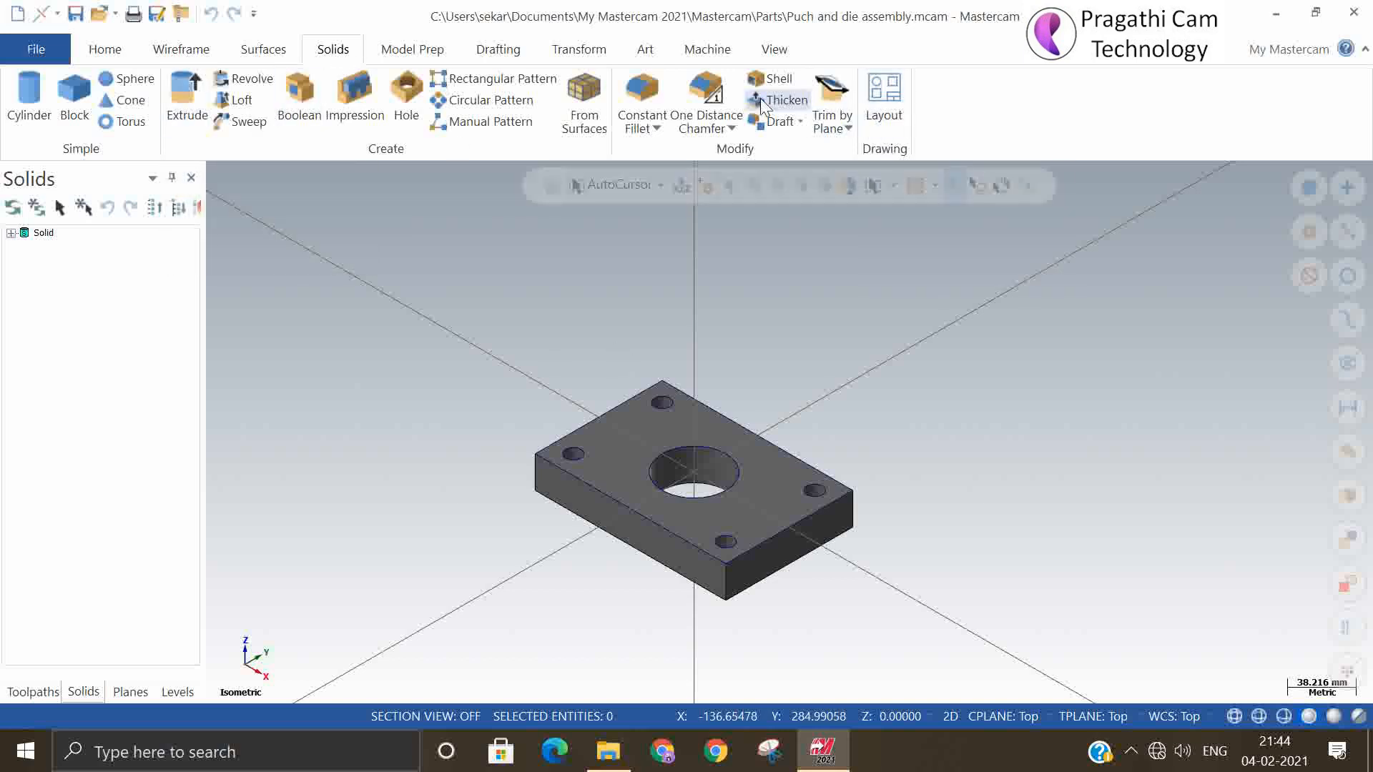
{"action": "left_click", "coordinate": [879, 88]}
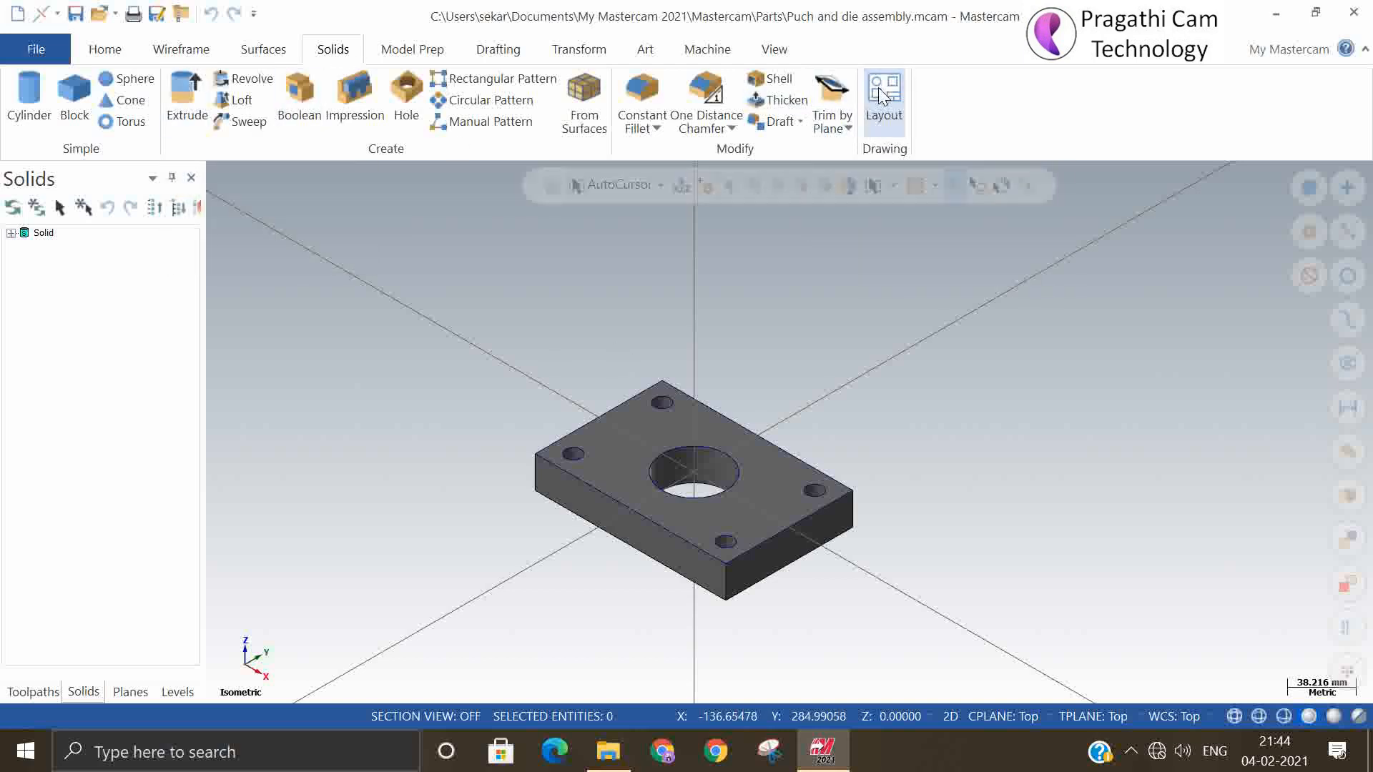
{"action": "left_click_drag", "start_coordinate": [169, 187], "coordinate": [295, 115]}
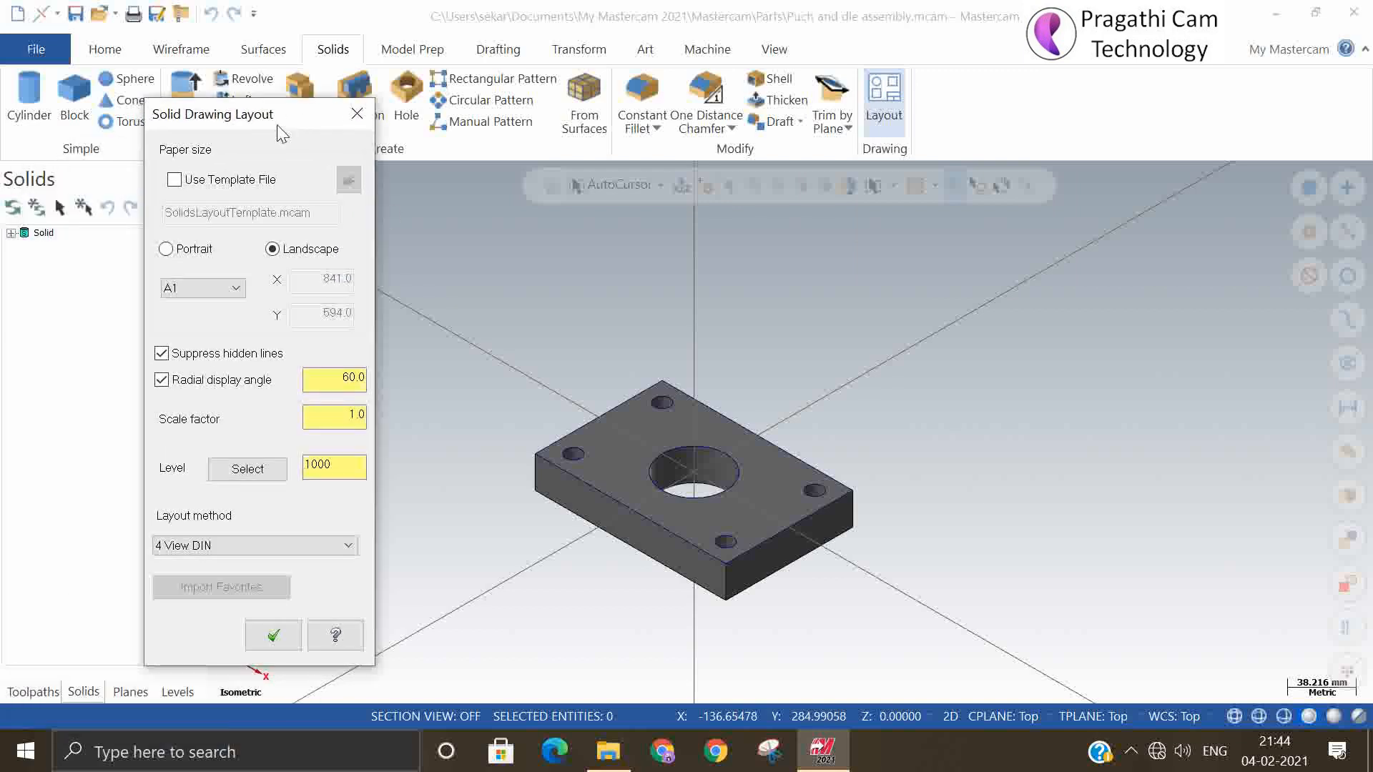
{"action": "left_click", "coordinate": [174, 180]}
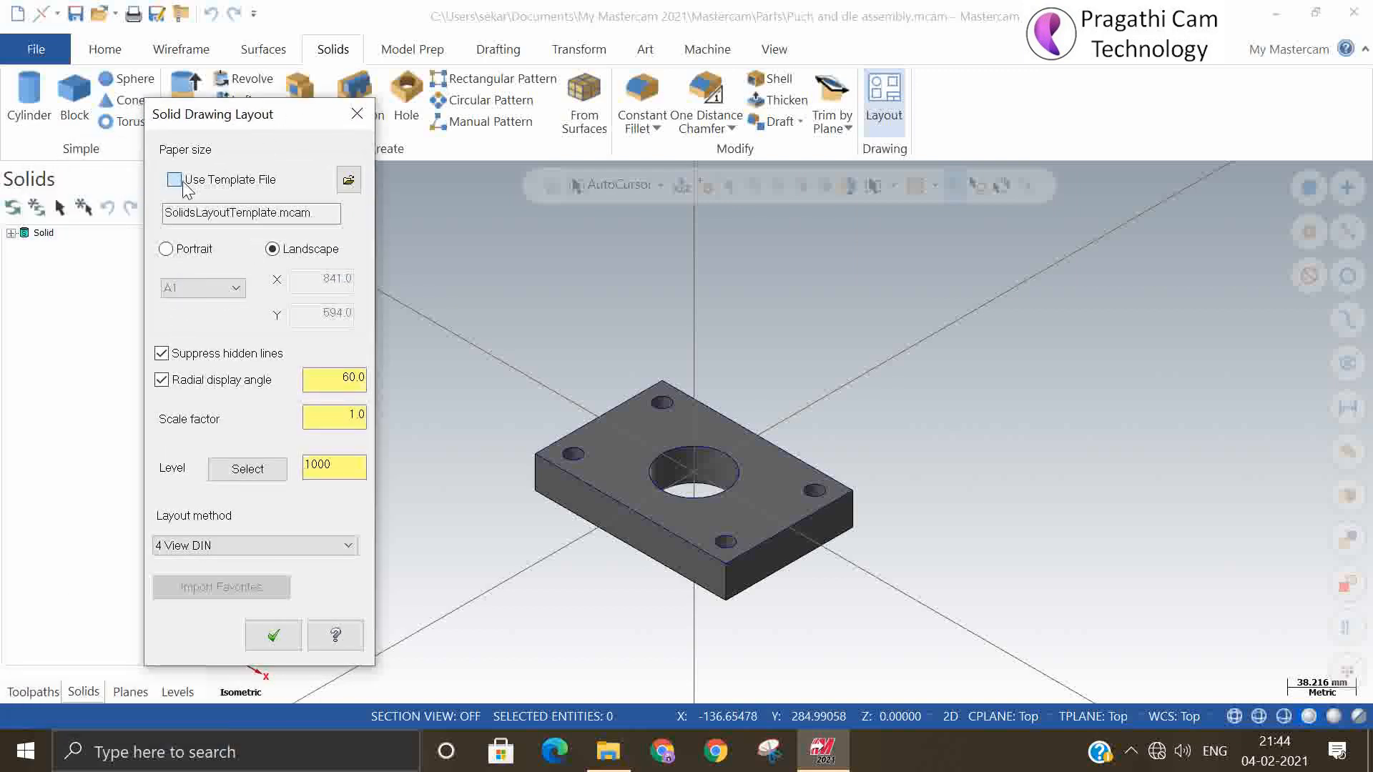
{"action": "left_click", "coordinate": [349, 181]}
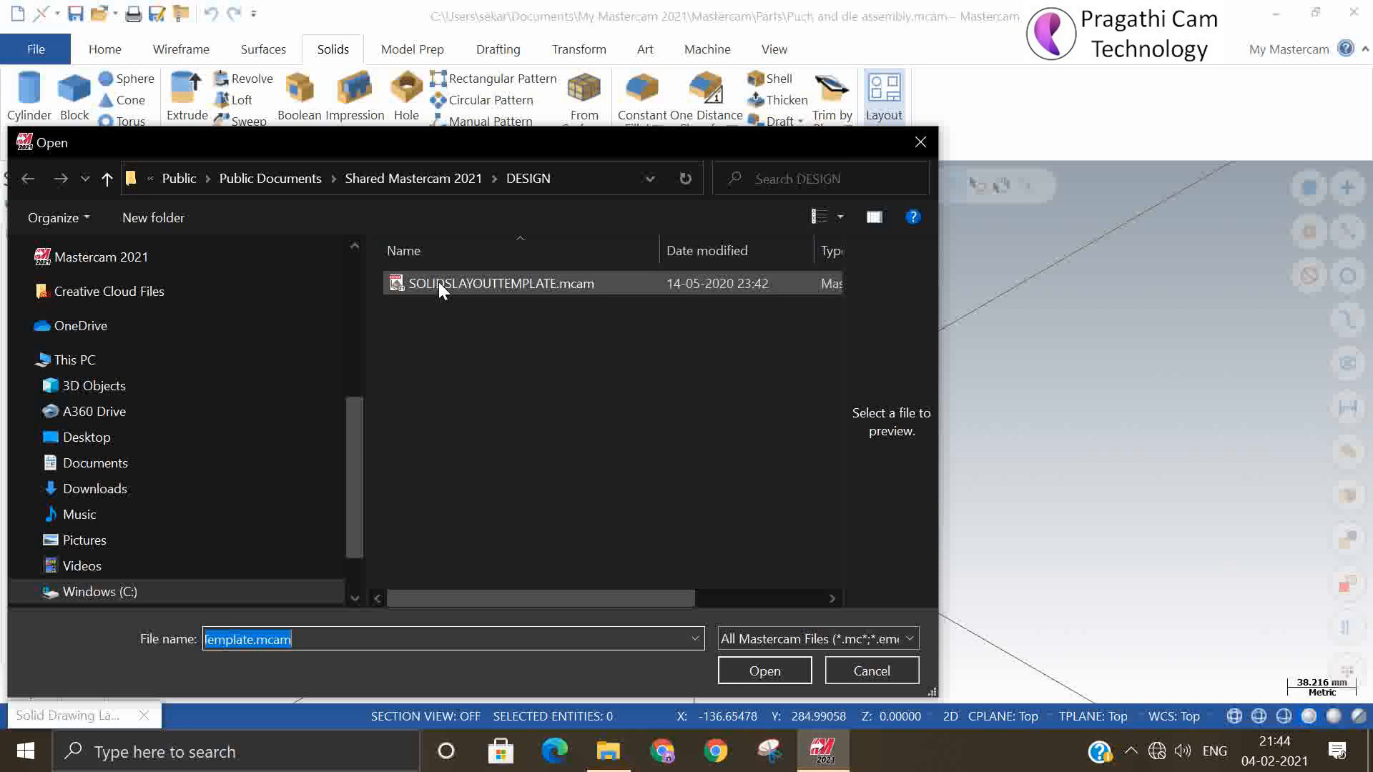
Browse to the DESIGN folder of Shared Mastercam 2020 inside Public Documents
{"action": "left_click", "coordinate": [284, 182]}
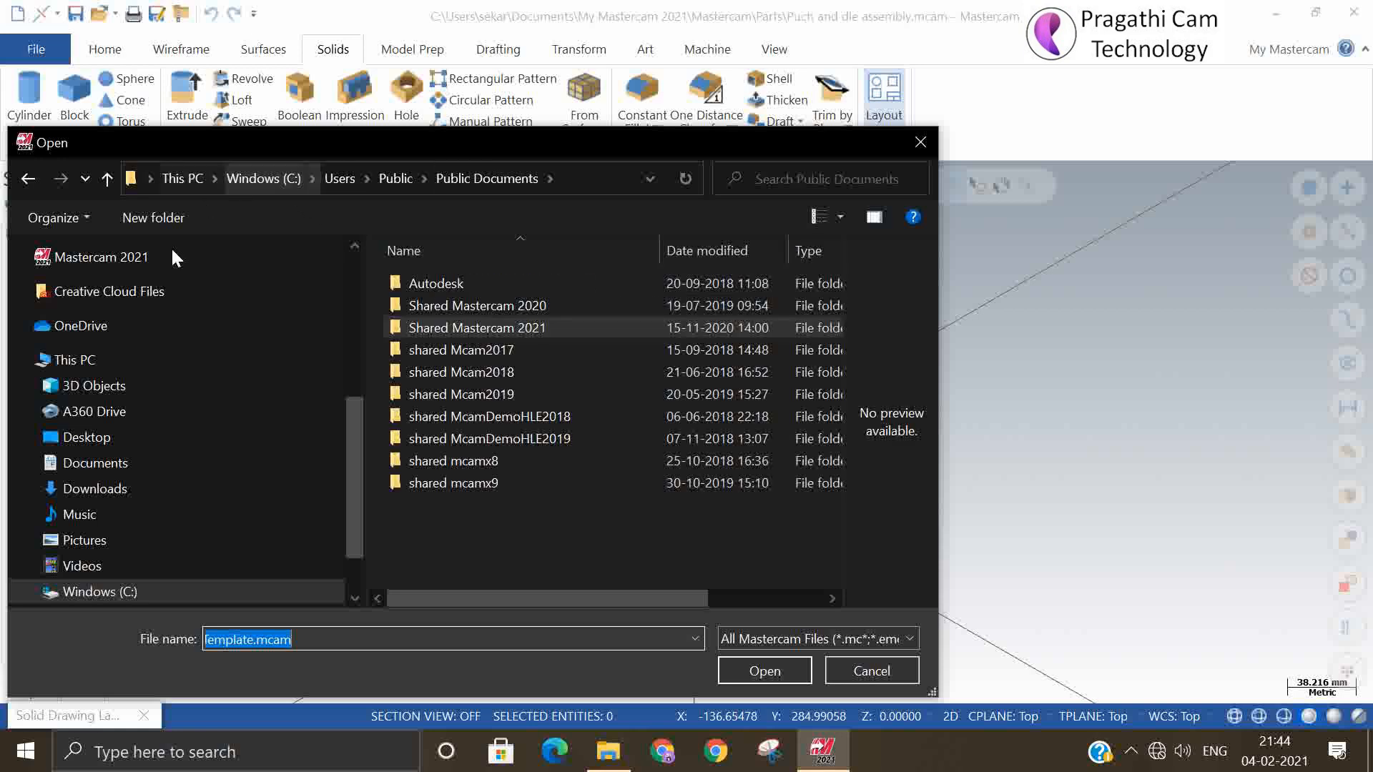
{"action": "left_click", "coordinate": [247, 182]}
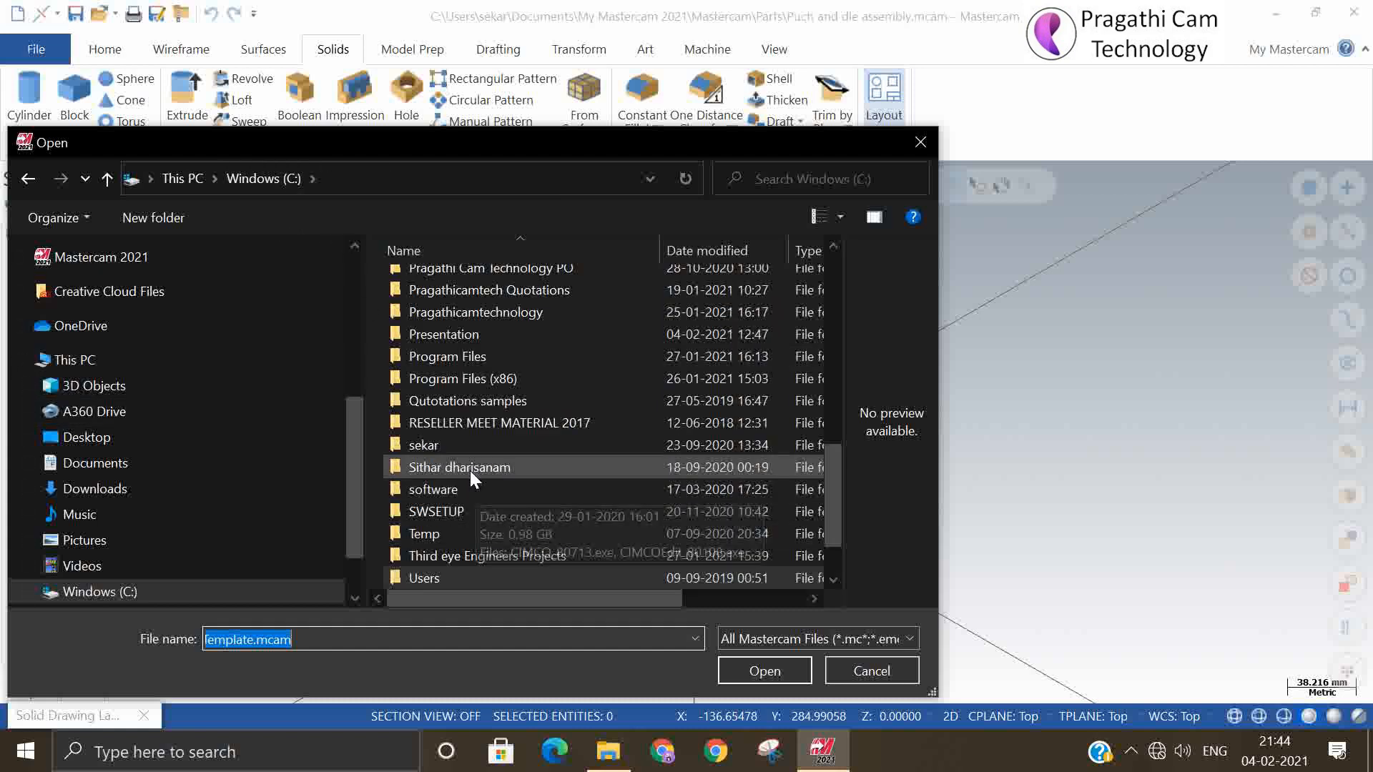
{"action": "scroll", "coordinate": [472, 487], "scroll_direction": "down", "scroll_amount": 1}
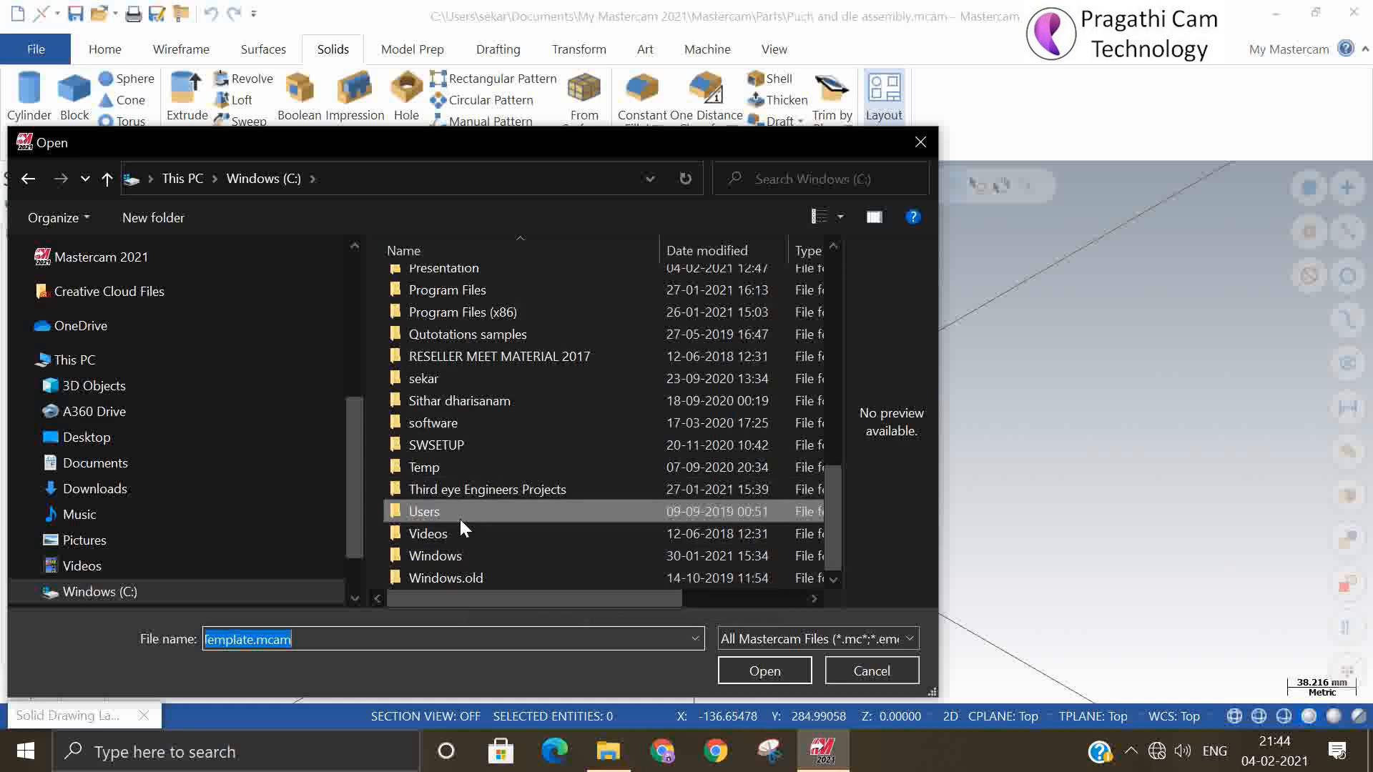
{"action": "double_click", "coordinate": [459, 514]}
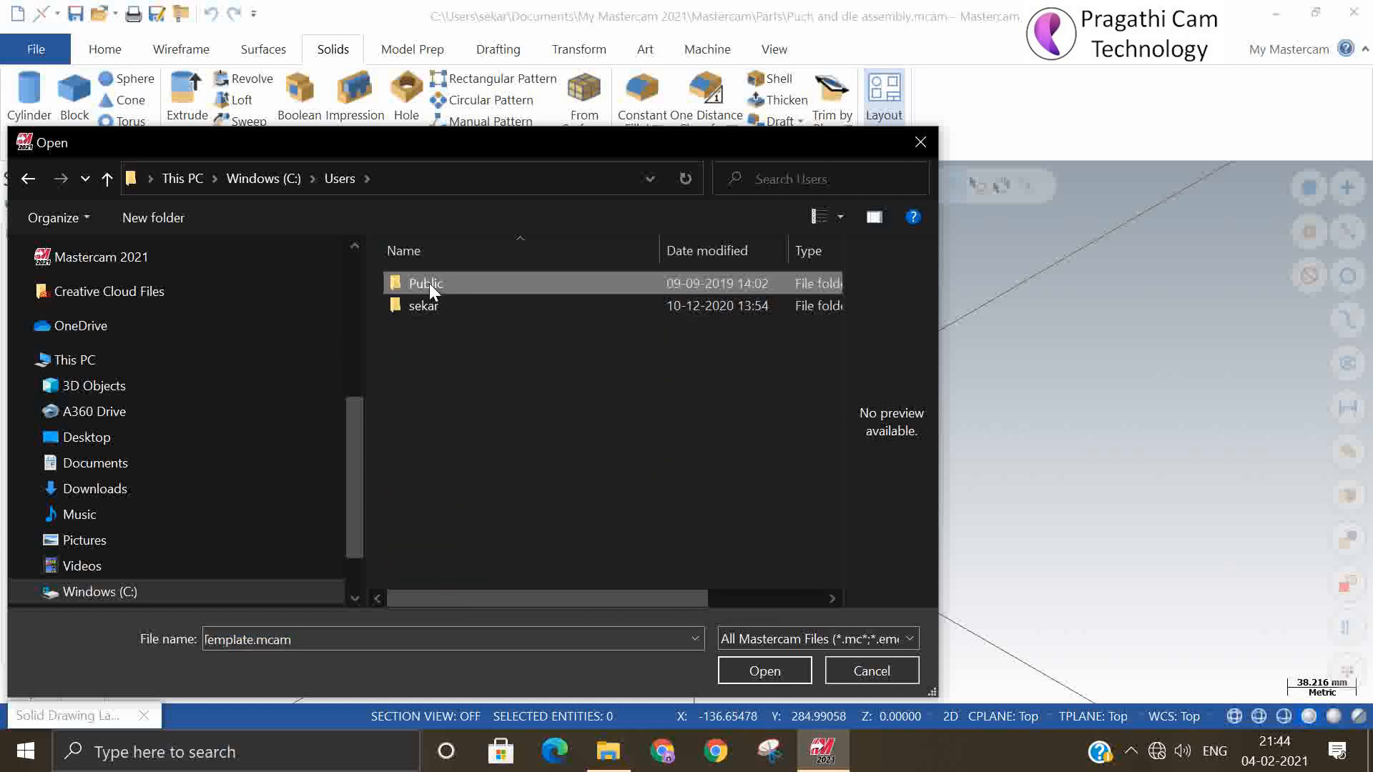
{"action": "double_click", "coordinate": [429, 284]}
{"action": "double_click", "coordinate": [458, 284]}
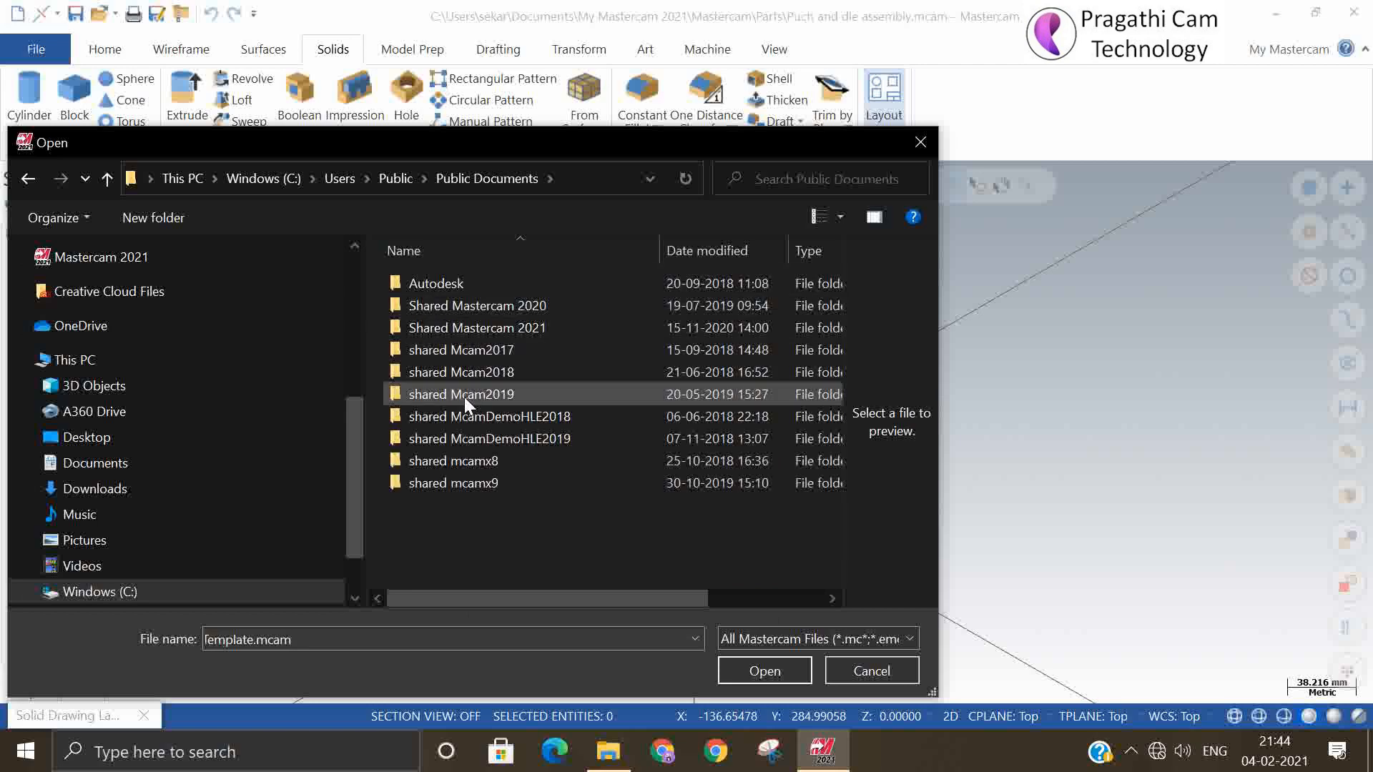
{"action": "double_click", "coordinate": [498, 305]}
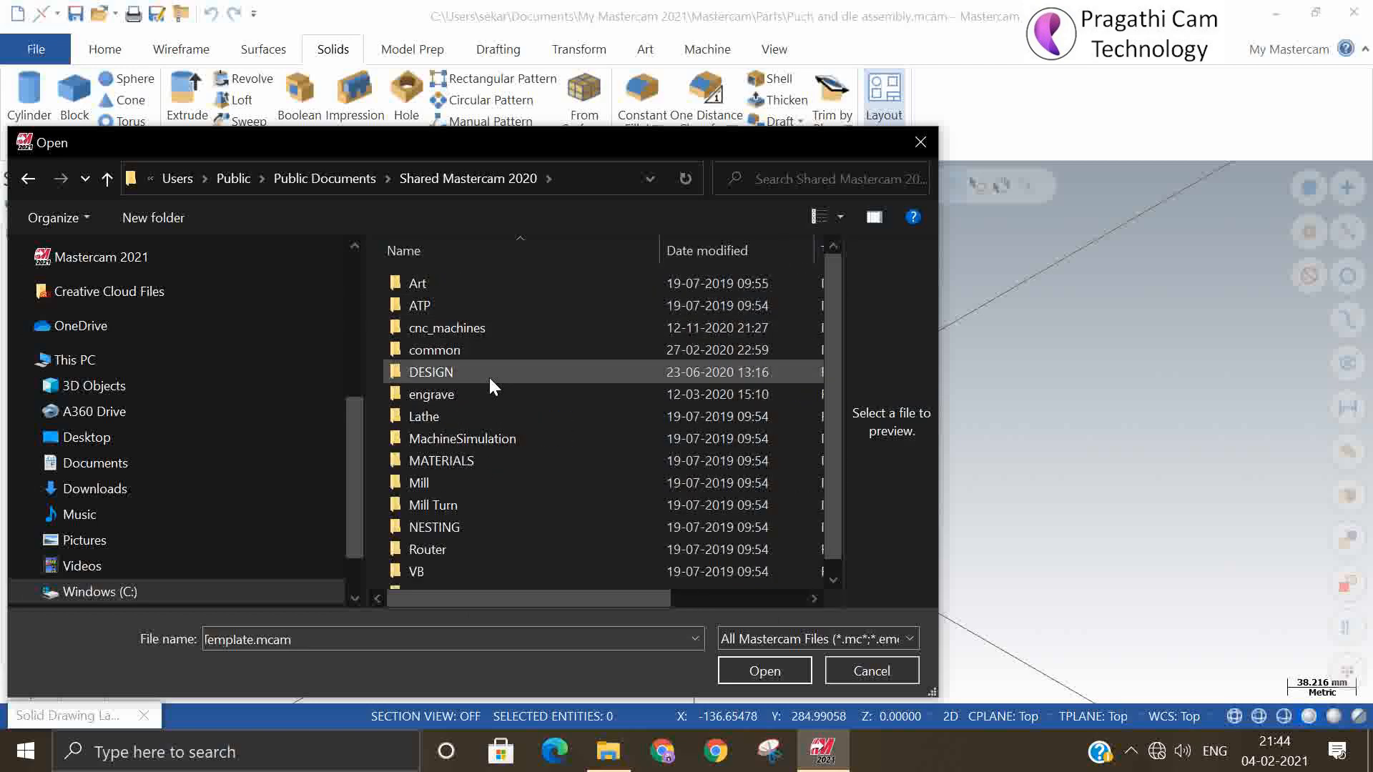
{"action": "double_click", "coordinate": [436, 372]}
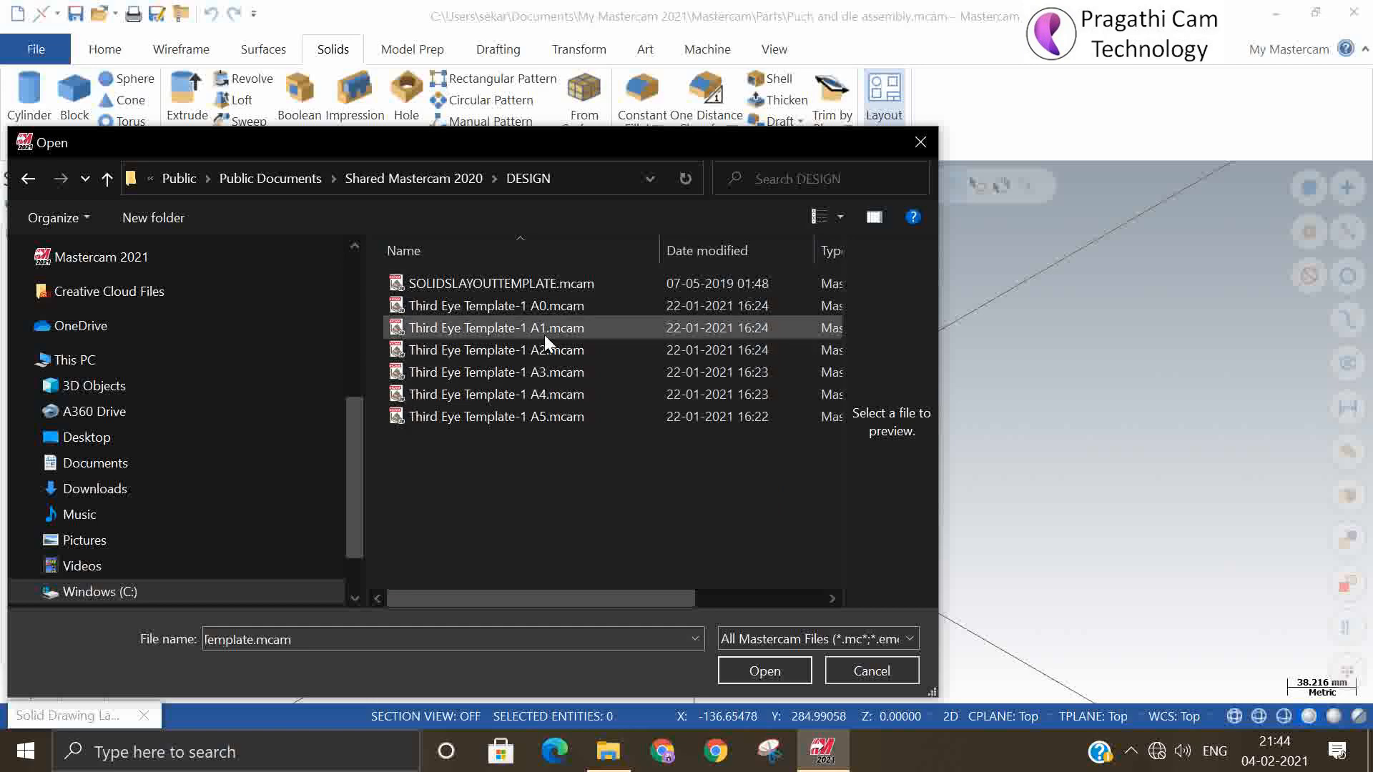
Load Third Eye Template-1 A3.mcam as the template and generate the 4 View DIN drawing layout of the plate
{"action": "left_click", "coordinate": [545, 380]}
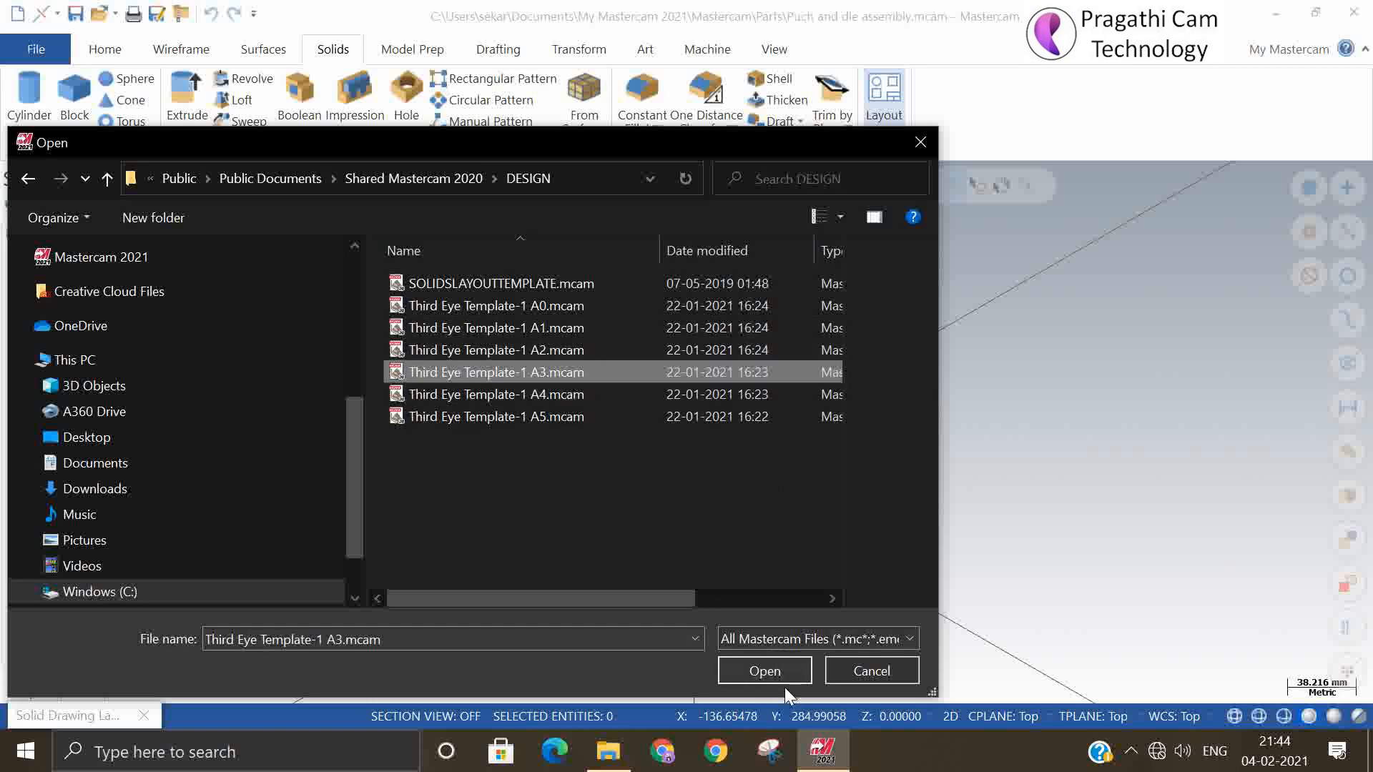
{"action": "left_click", "coordinate": [766, 671]}
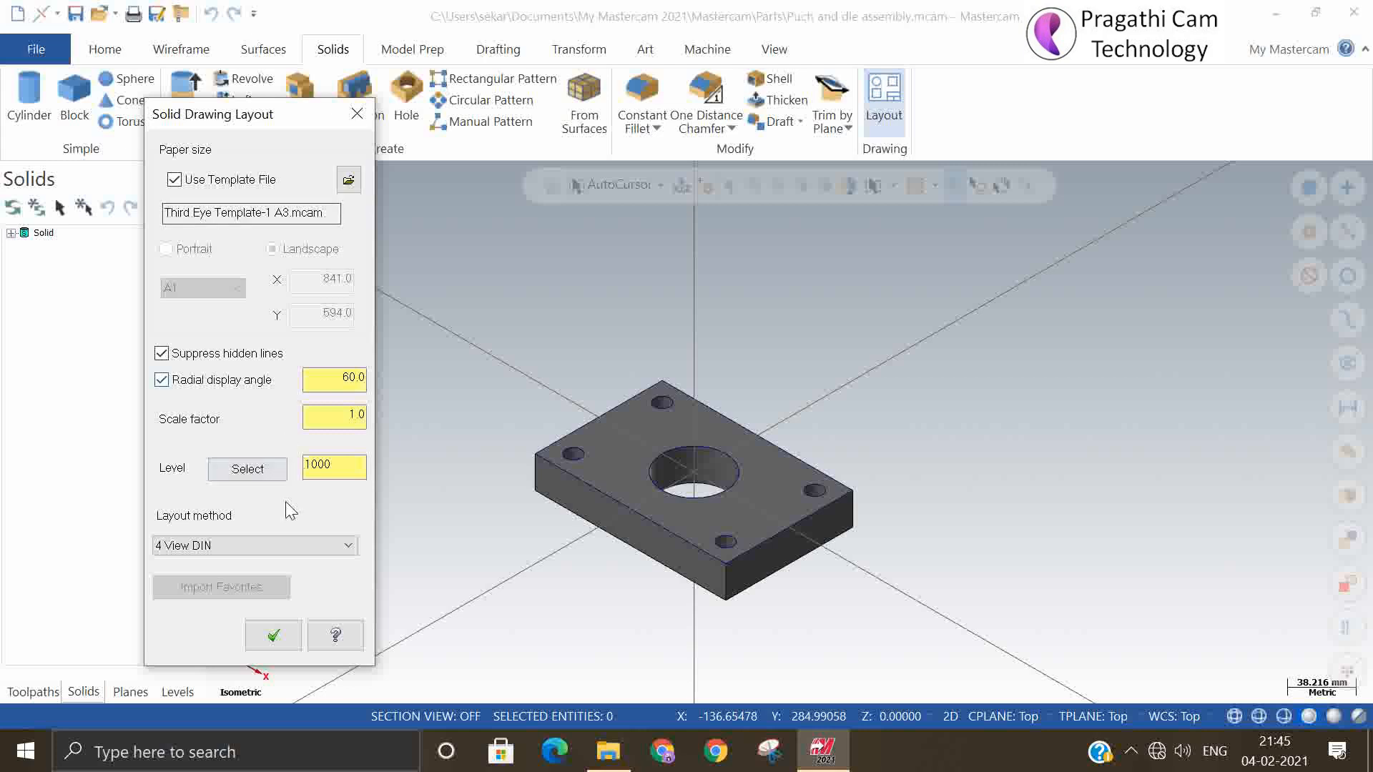
{"action": "left_click", "coordinate": [274, 645]}
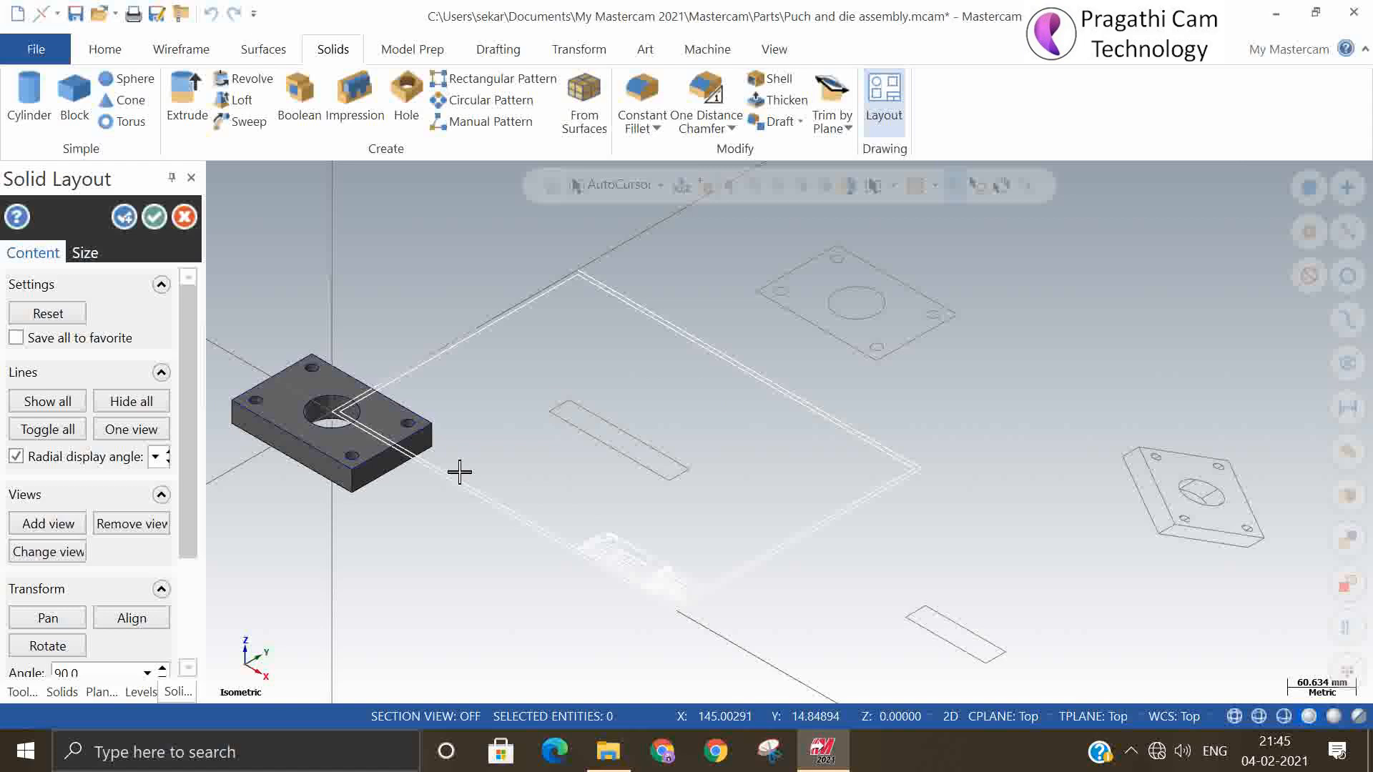
Reset the drawing layout and regenerate it with the Third Eye Template-1 A3.mcam template
{"action": "left_click", "coordinate": [64, 313]}
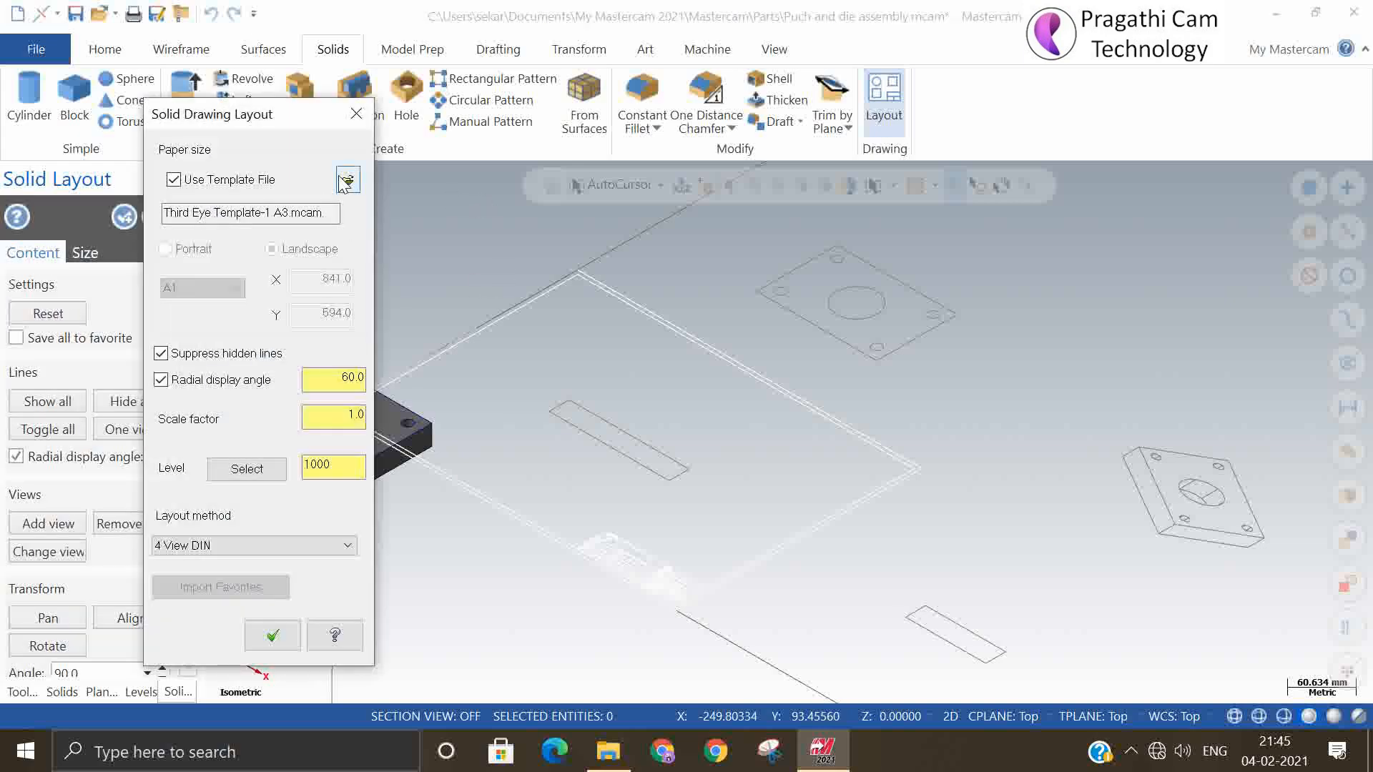
{"action": "left_click", "coordinate": [348, 179]}
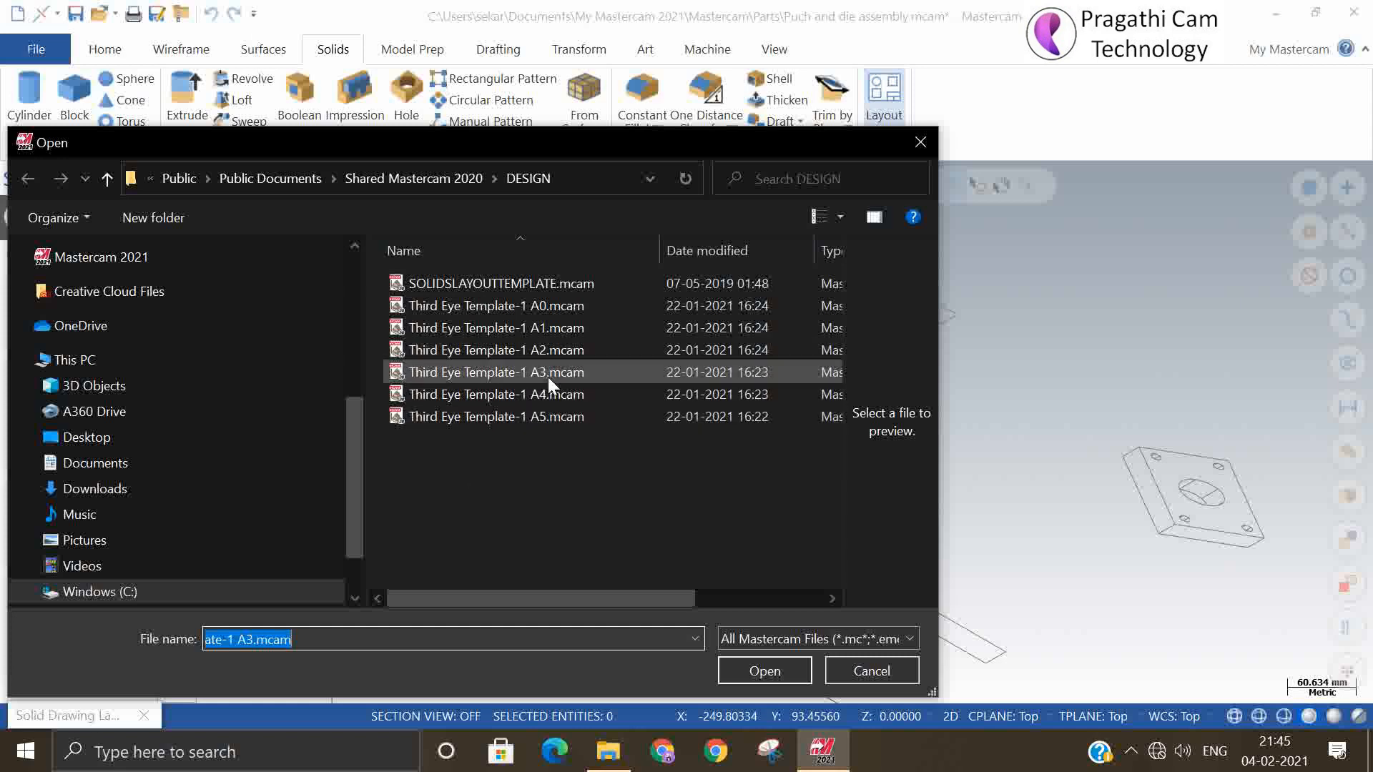
{"action": "left_click_drag", "start_coordinate": [458, 146], "coordinate": [627, 158]}
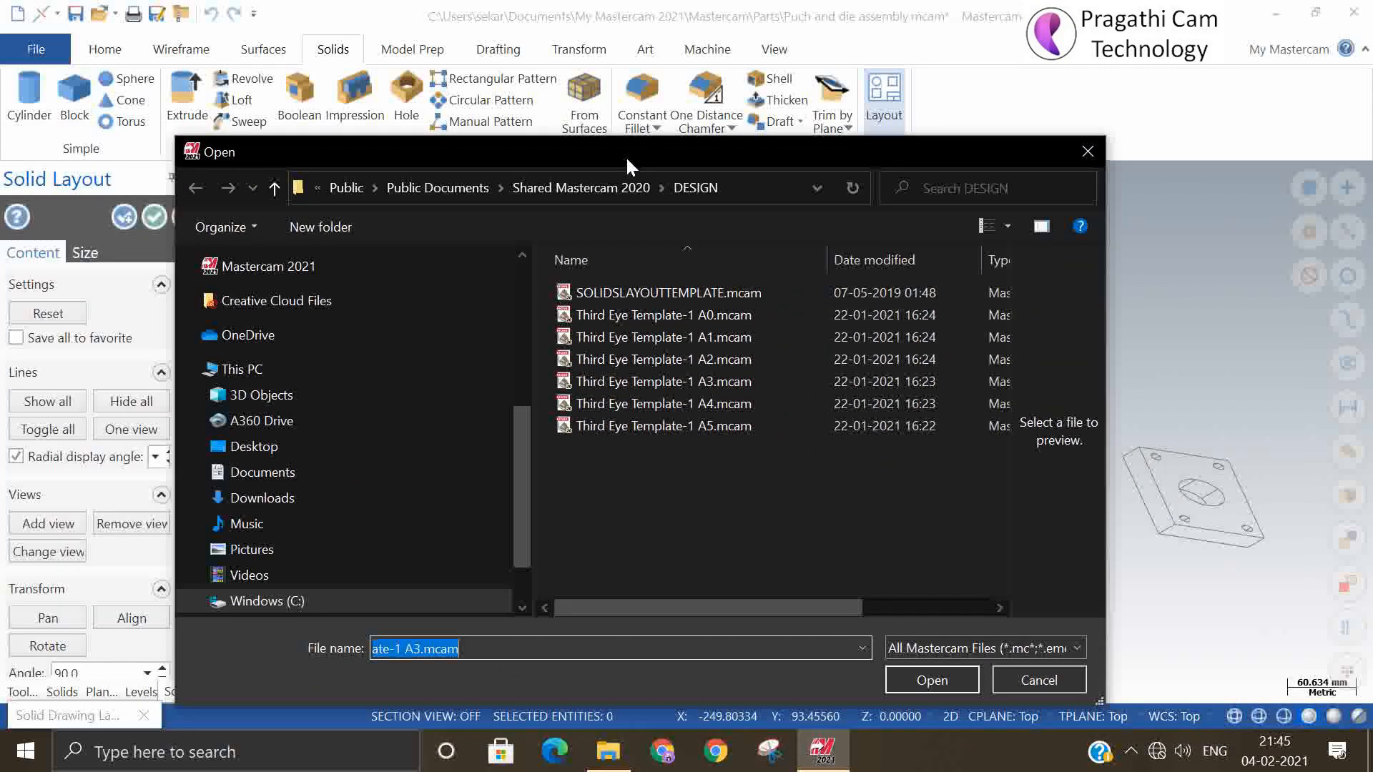
{"action": "left_click", "coordinate": [929, 678]}
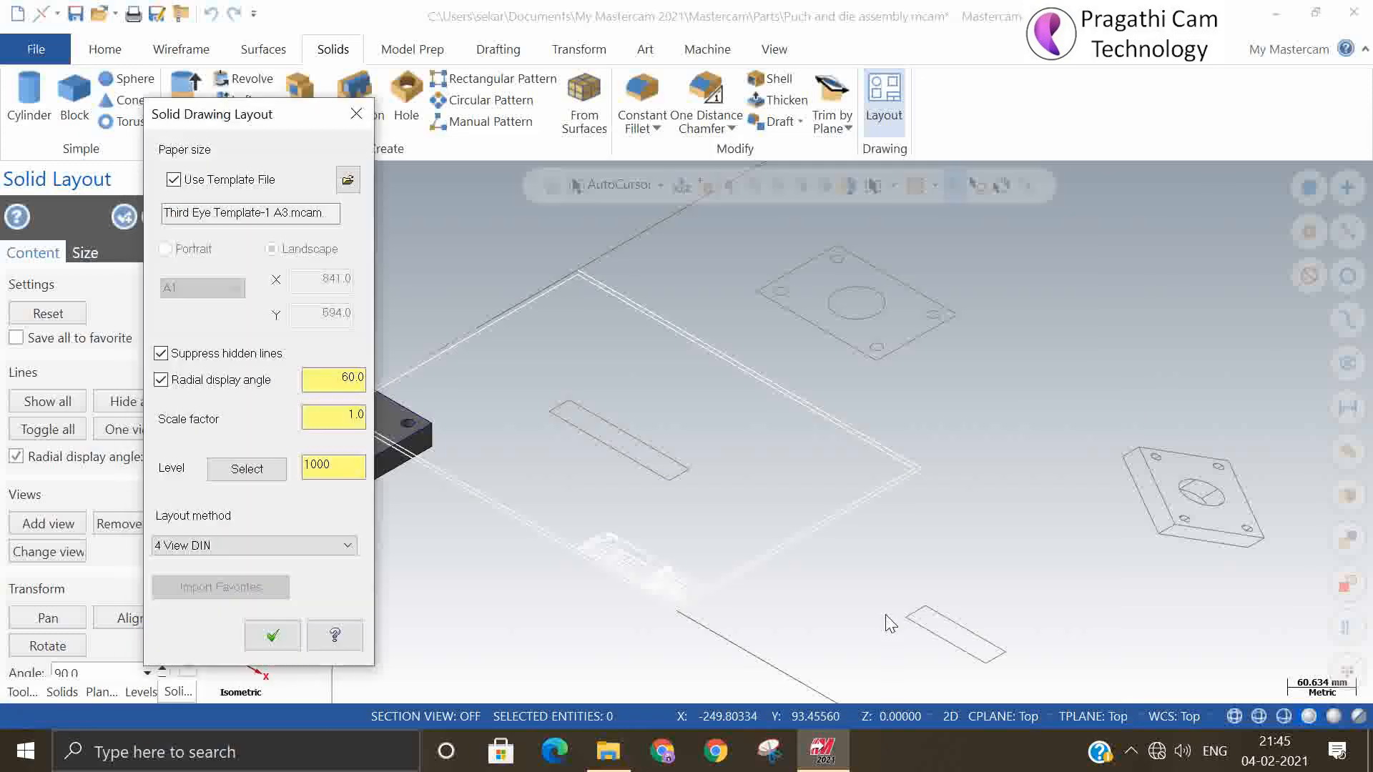
{"action": "left_click", "coordinate": [272, 636]}
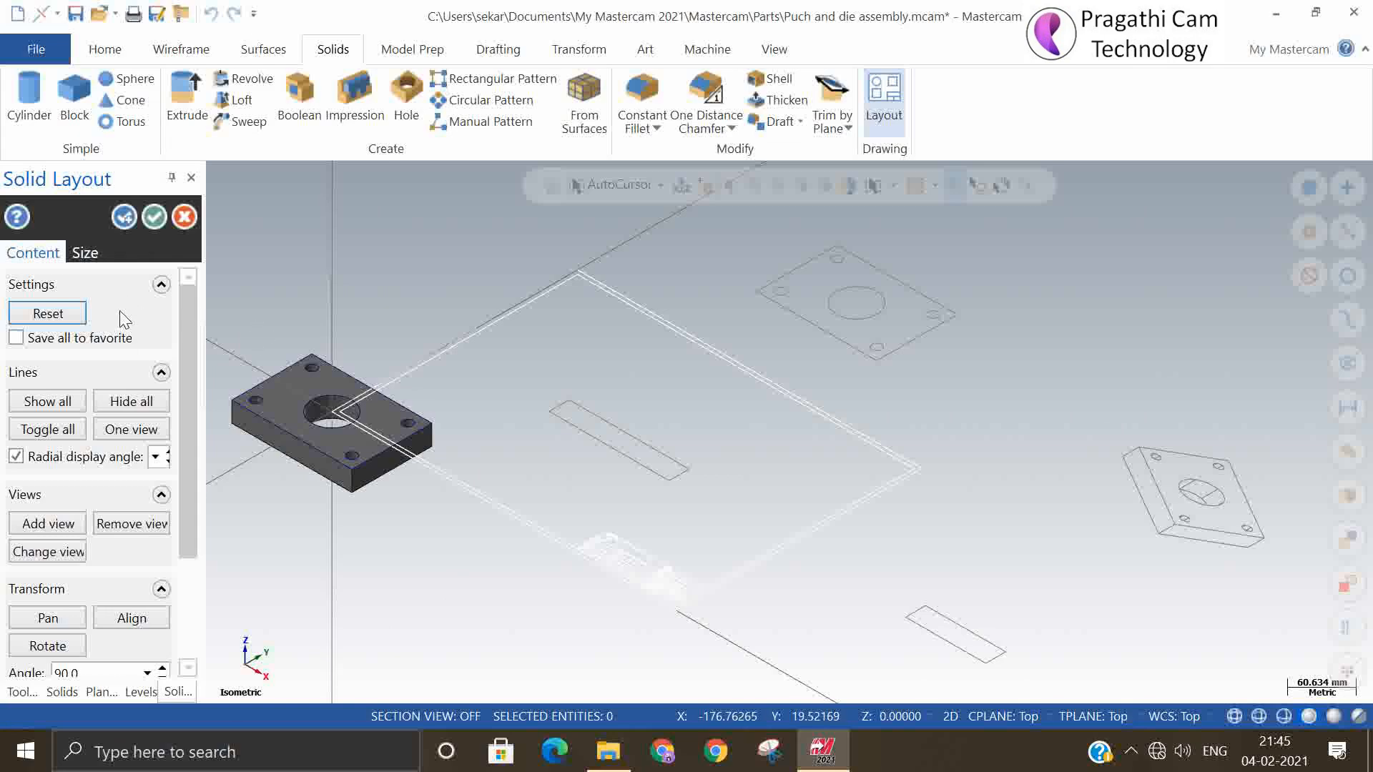
Reset the drawing layout and regenerate it with the Third Eye Template-1 A2.mcam template
{"action": "left_click", "coordinate": [71, 315]}
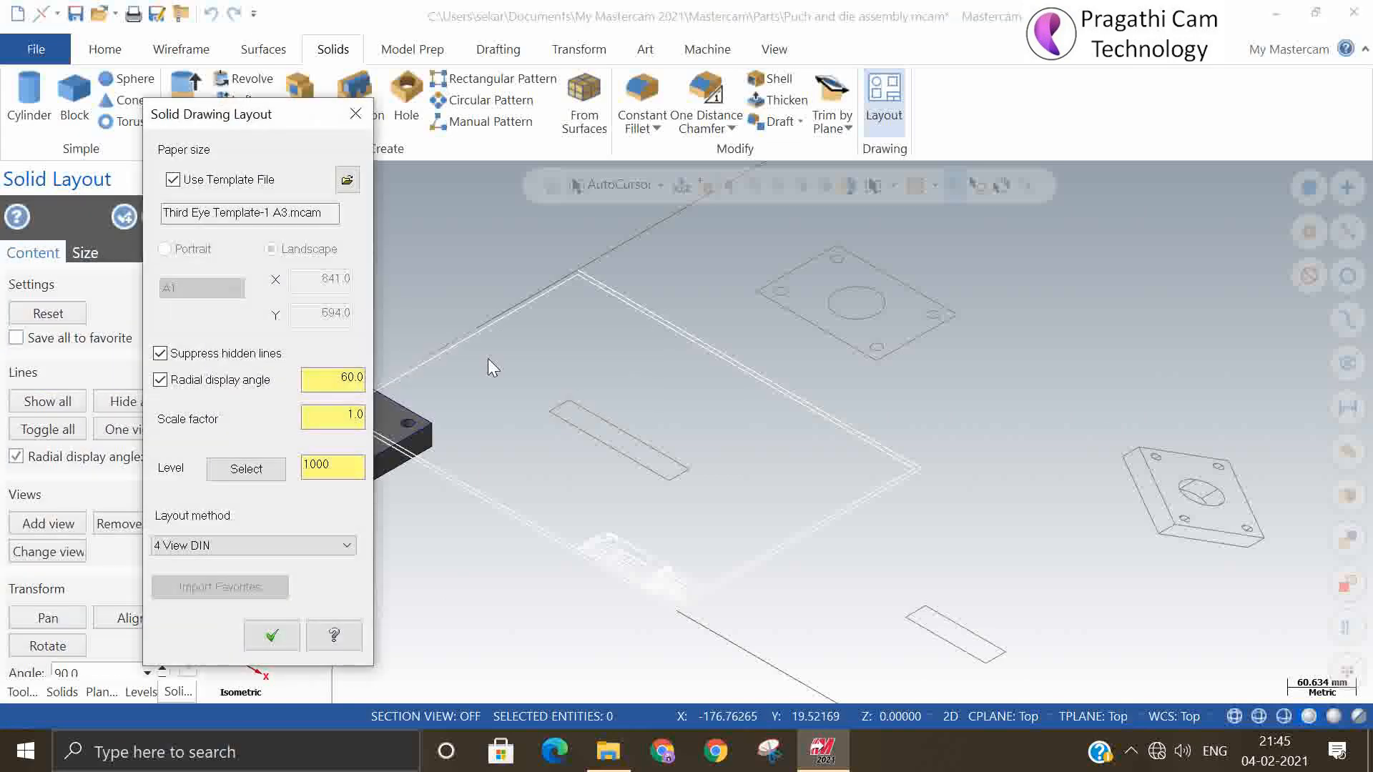
{"action": "left_click", "coordinate": [347, 180]}
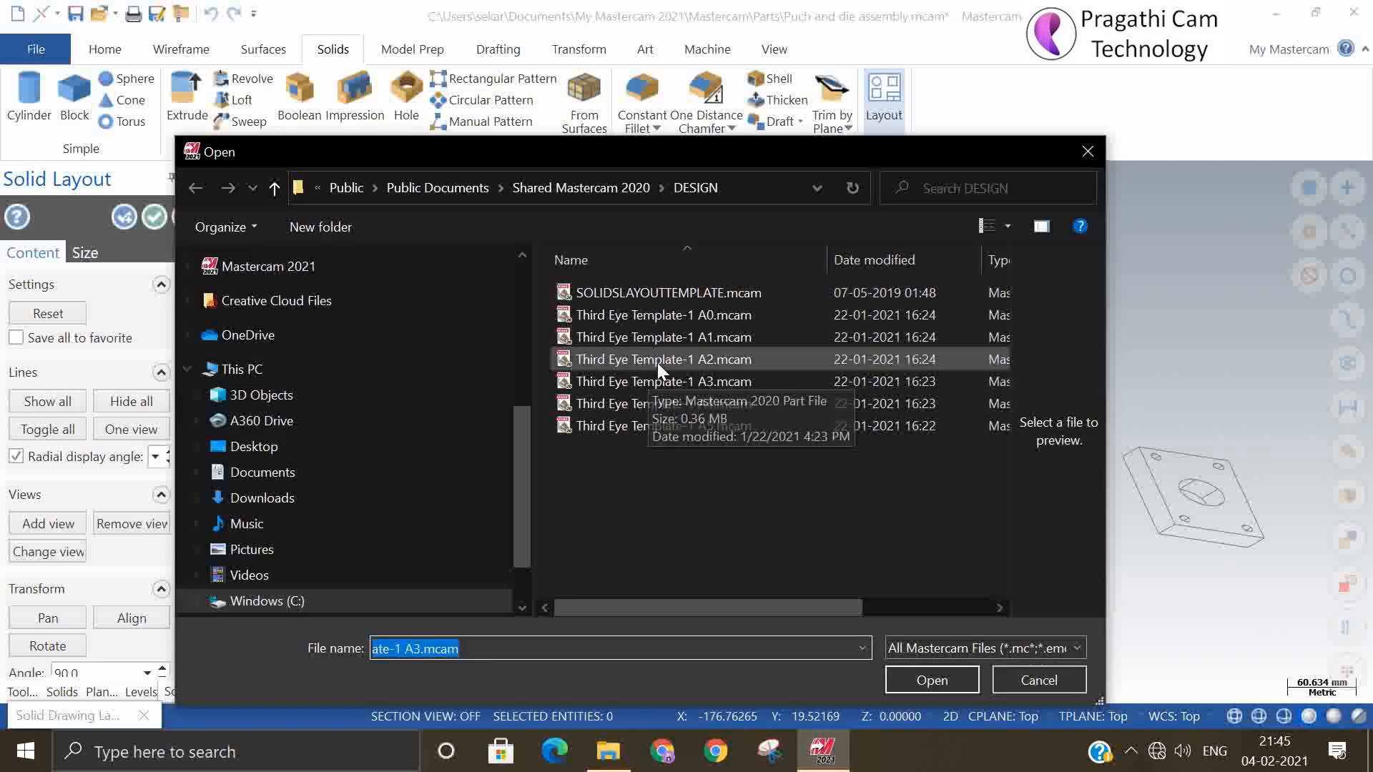
{"action": "left_click", "coordinate": [658, 359]}
{"action": "left_click", "coordinate": [932, 680]}
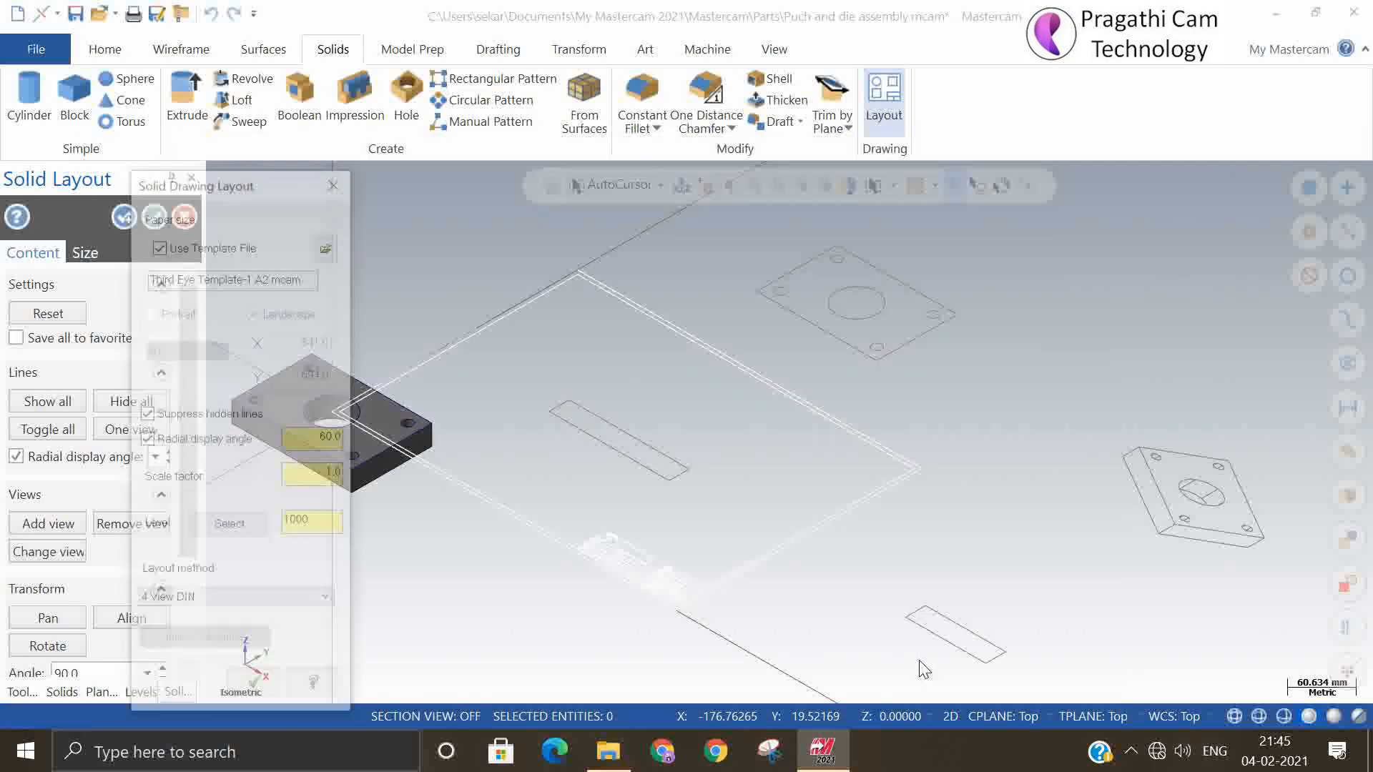
{"action": "left_click", "coordinate": [289, 636]}
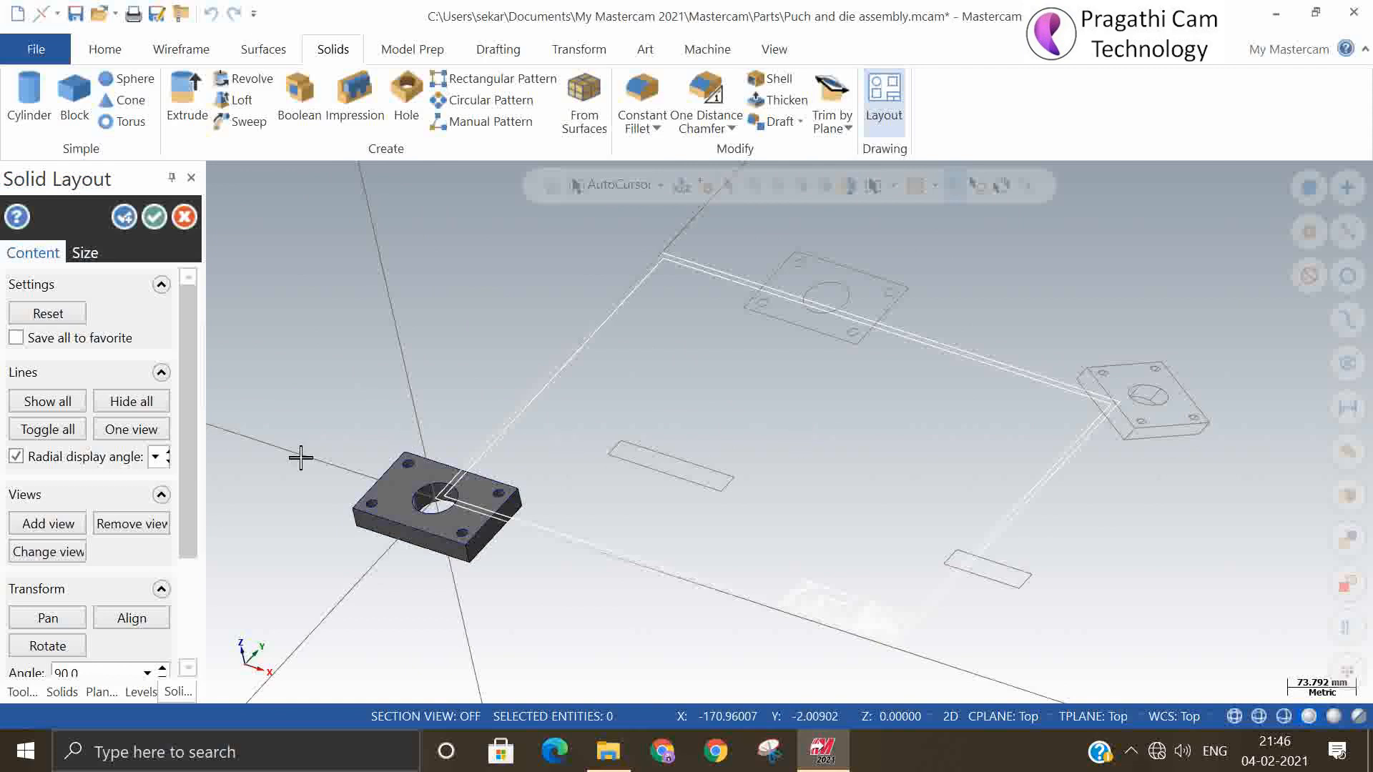
Switch the hidden lines on for all layout views, off, and on again
{"action": "mouse_move", "coordinate": [97, 177]}
{"action": "left_mouse_down"}
{"action": "mouse_move", "coordinate": [175, 106]}
{"action": "mouse_move", "coordinate": [89, 148]}
{"action": "mouse_move", "coordinate": [84, 169]}
{"action": "left_mouse_up"}
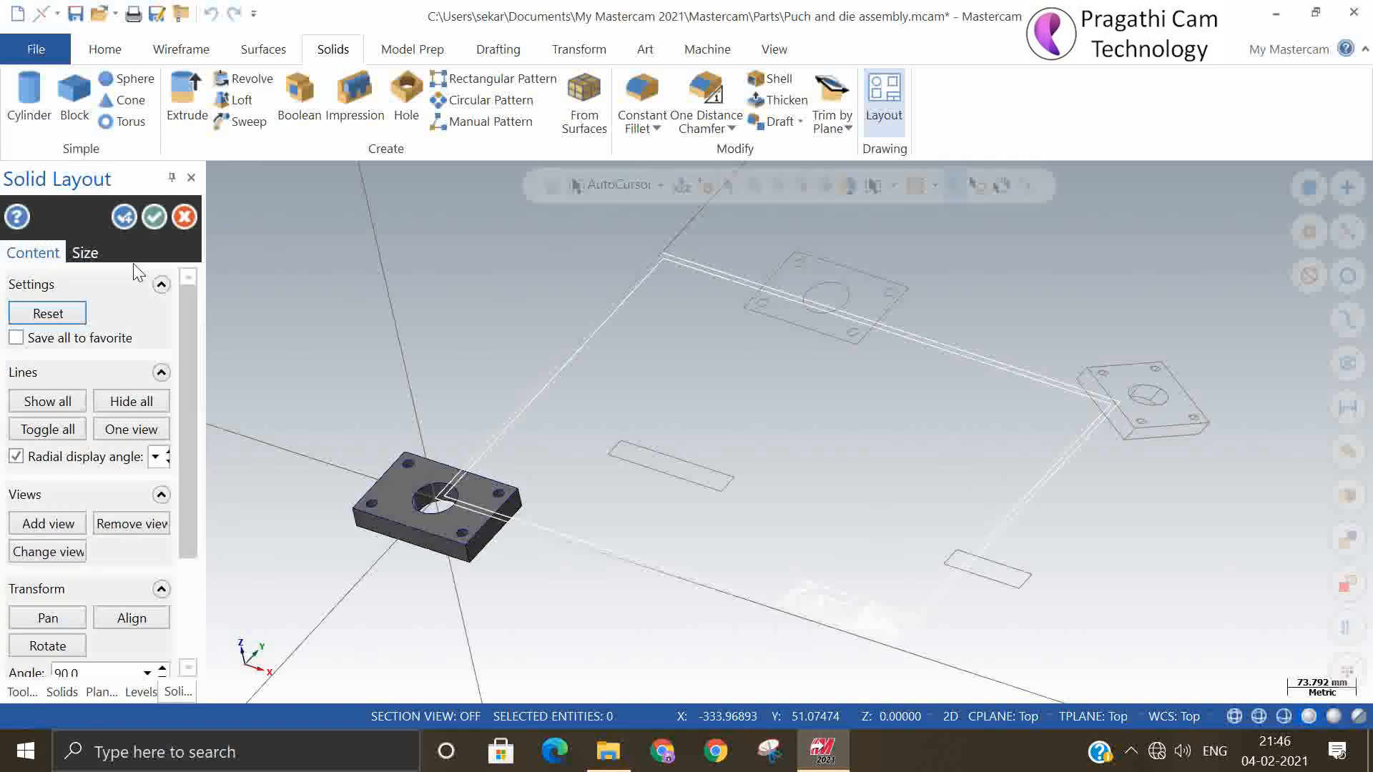
{"action": "left_click", "coordinate": [38, 406]}
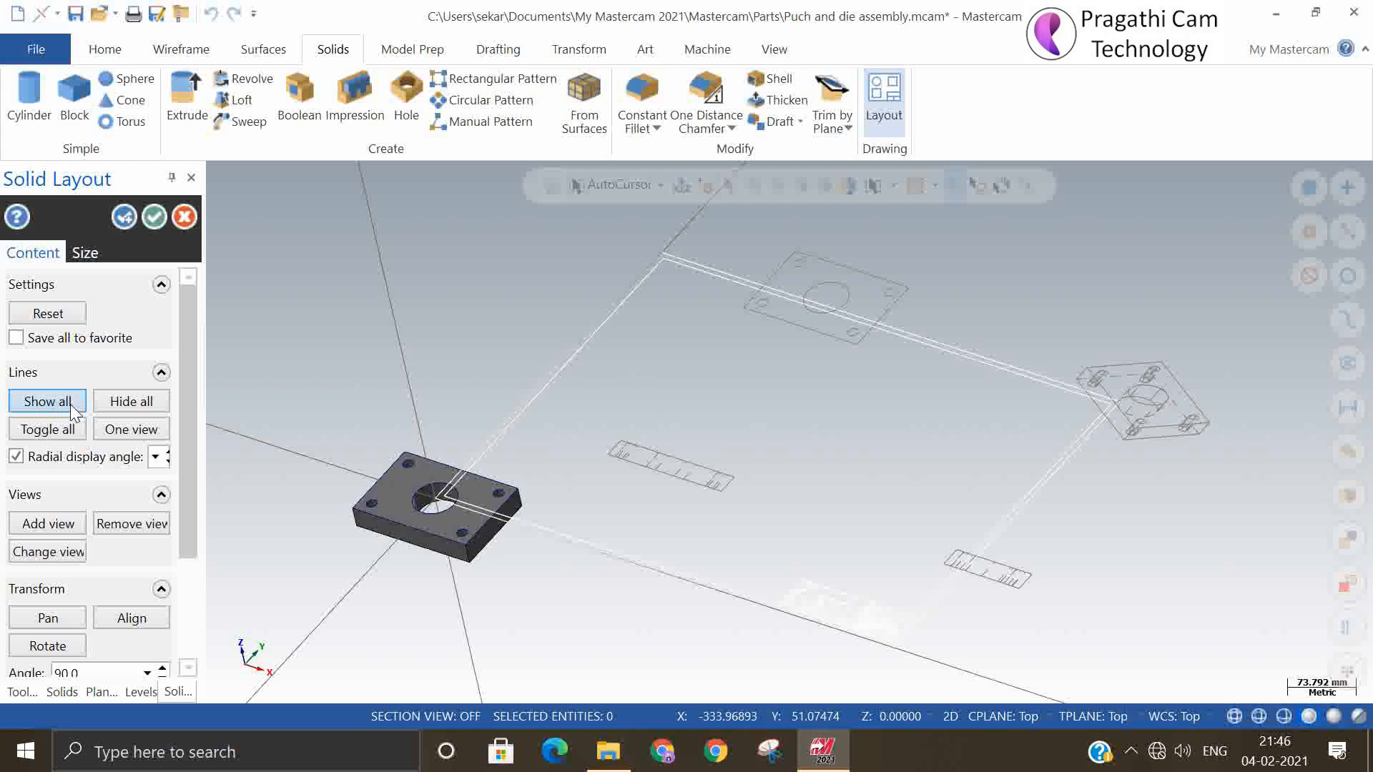
{"action": "left_click", "coordinate": [119, 401]}
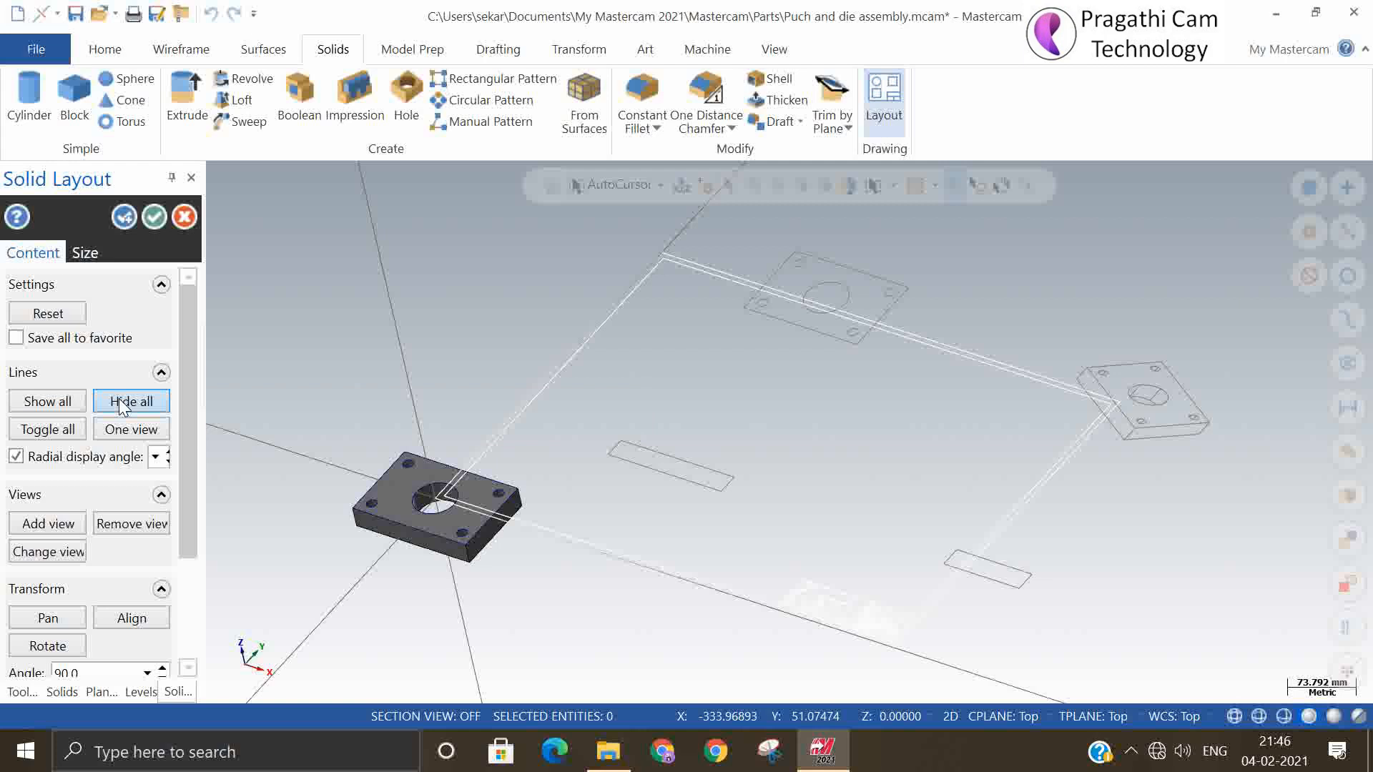
{"action": "left_click", "coordinate": [64, 400]}
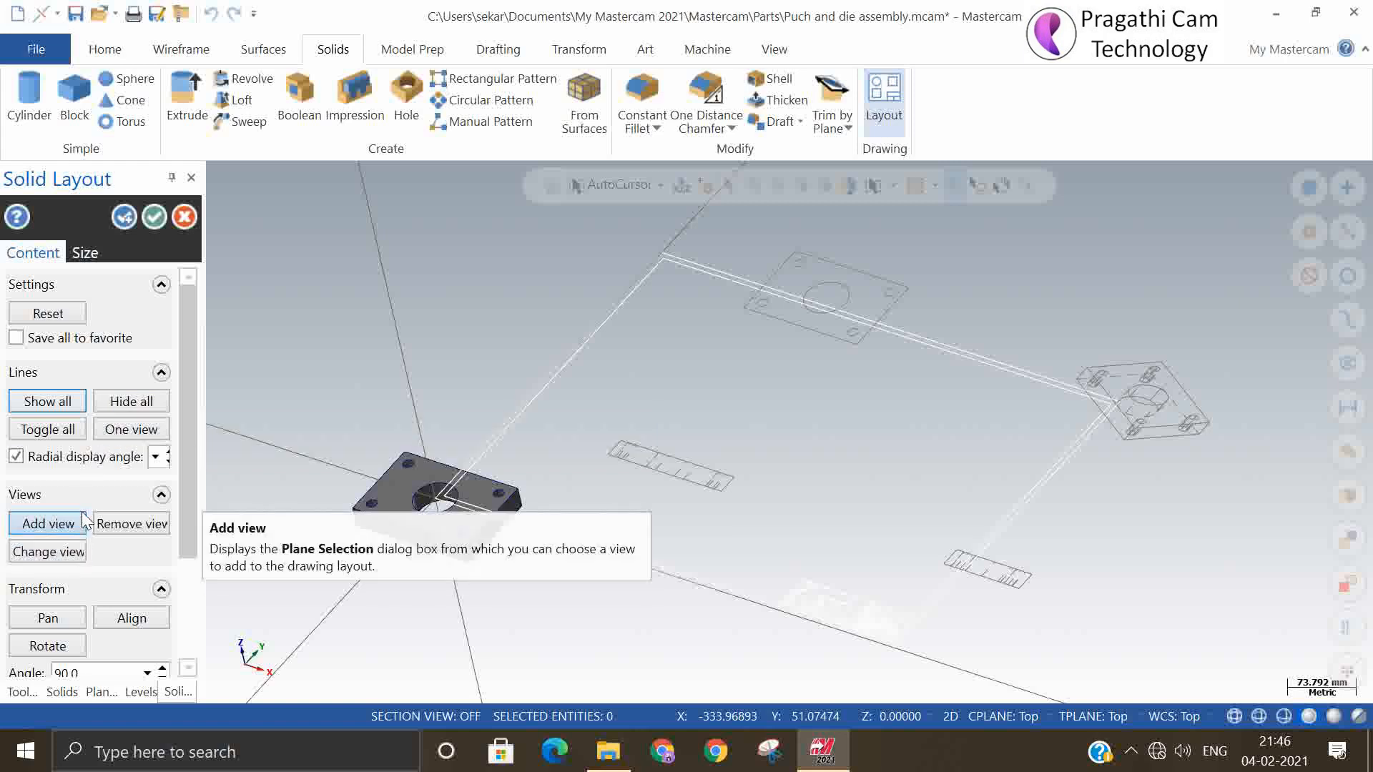
Toggle the hidden lines off in only the narrow side view nearest the solid, and show them again in all views
{"action": "left_click", "coordinate": [139, 427]}
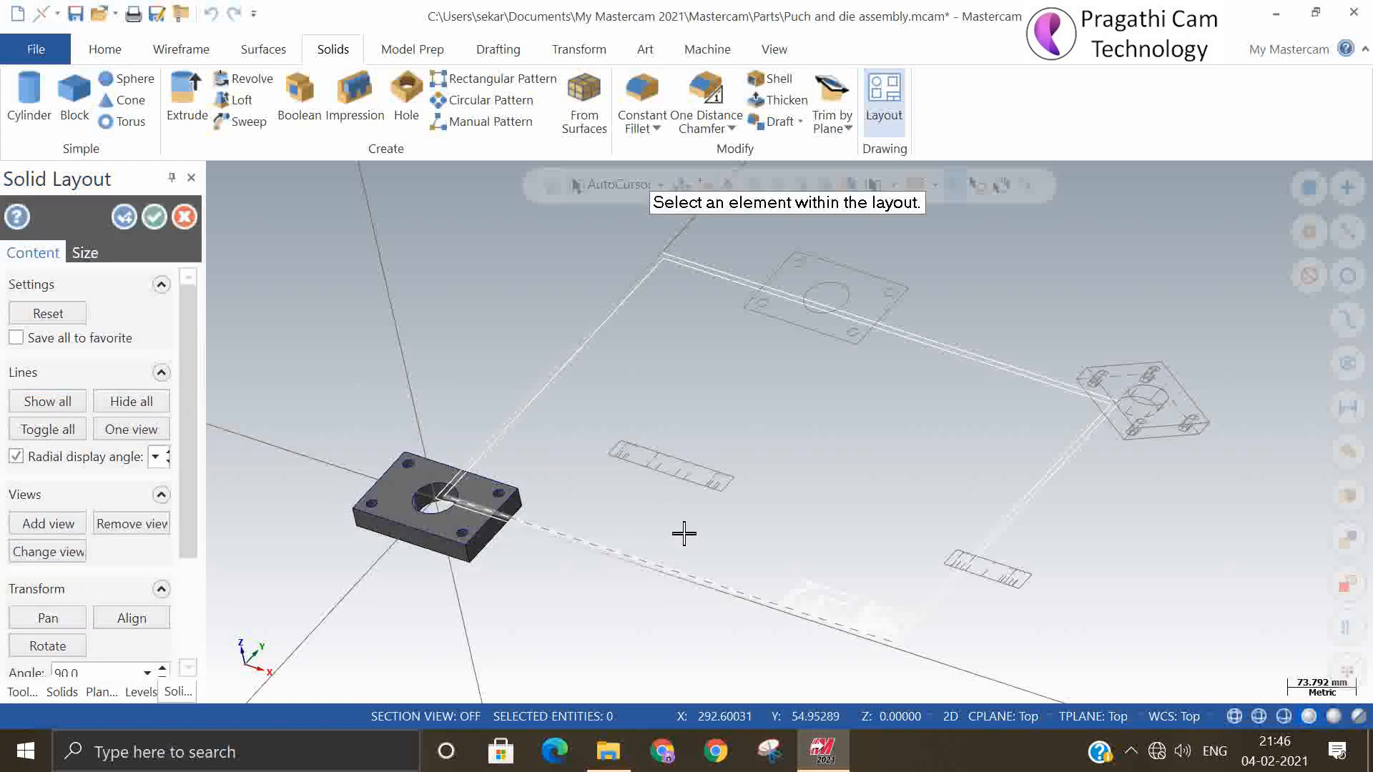
{"action": "left_click", "coordinate": [670, 480]}
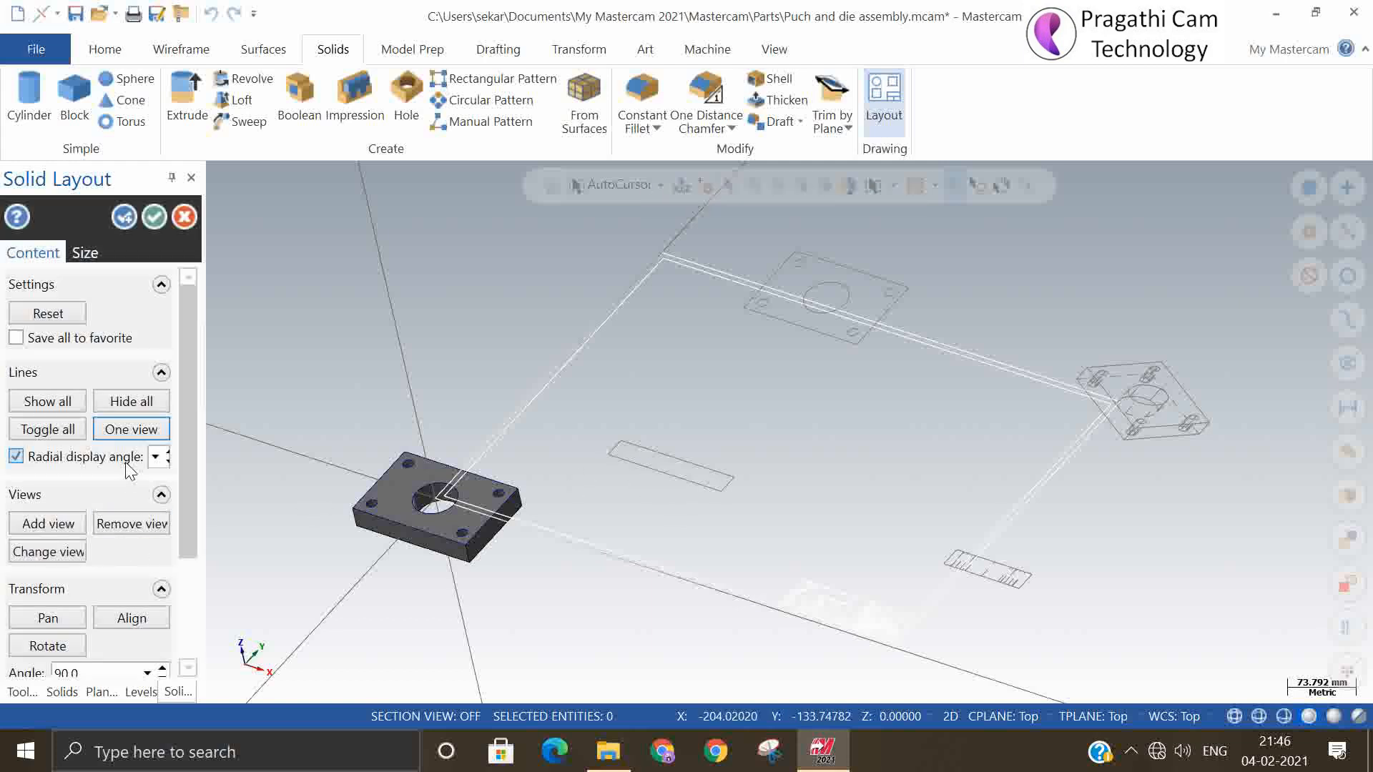
{"action": "left_click", "coordinate": [58, 404]}
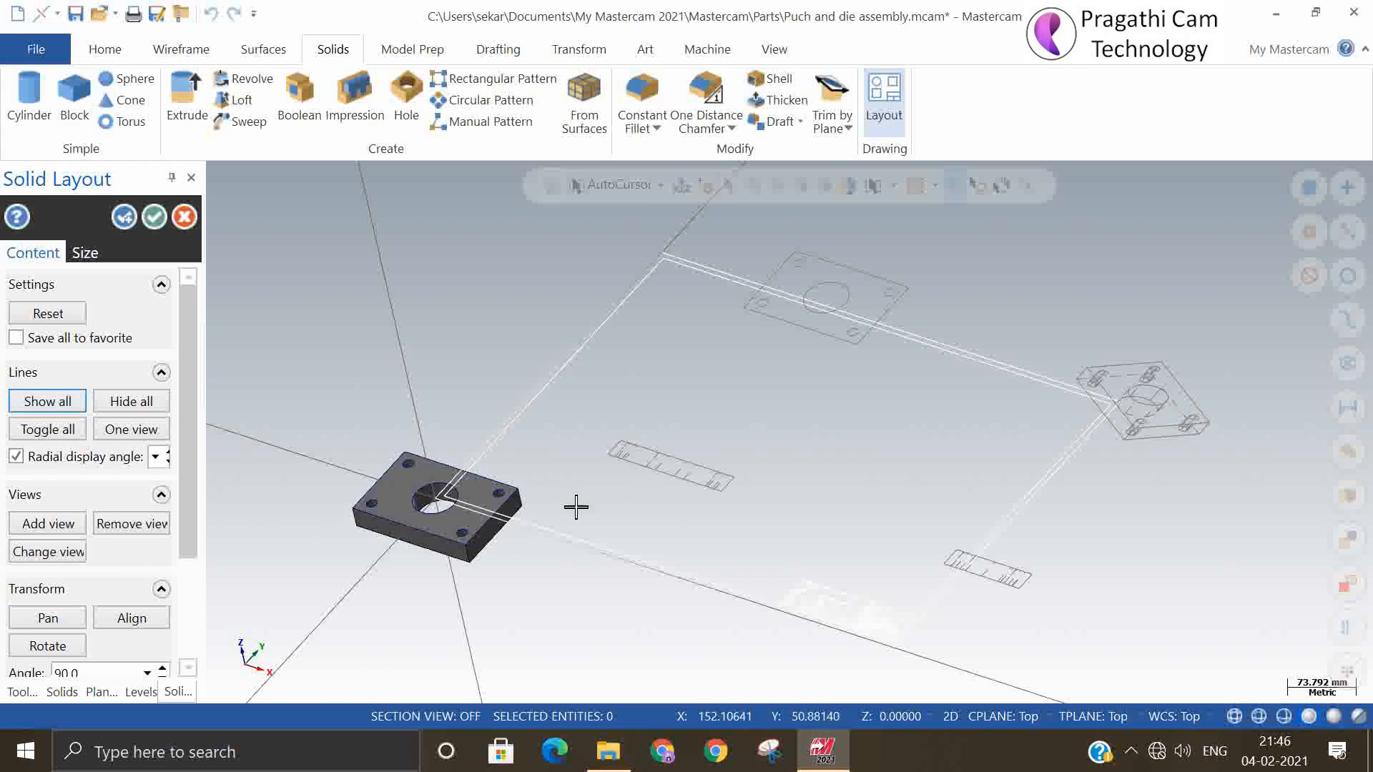
Remove the isometric view from the drawing layout
{"action": "scroll", "coordinate": [576, 507], "scroll_direction": "down", "scroll_amount": 1}
{"action": "left_click_drag", "start_coordinate": [191, 445], "coordinate": [177, 555]}
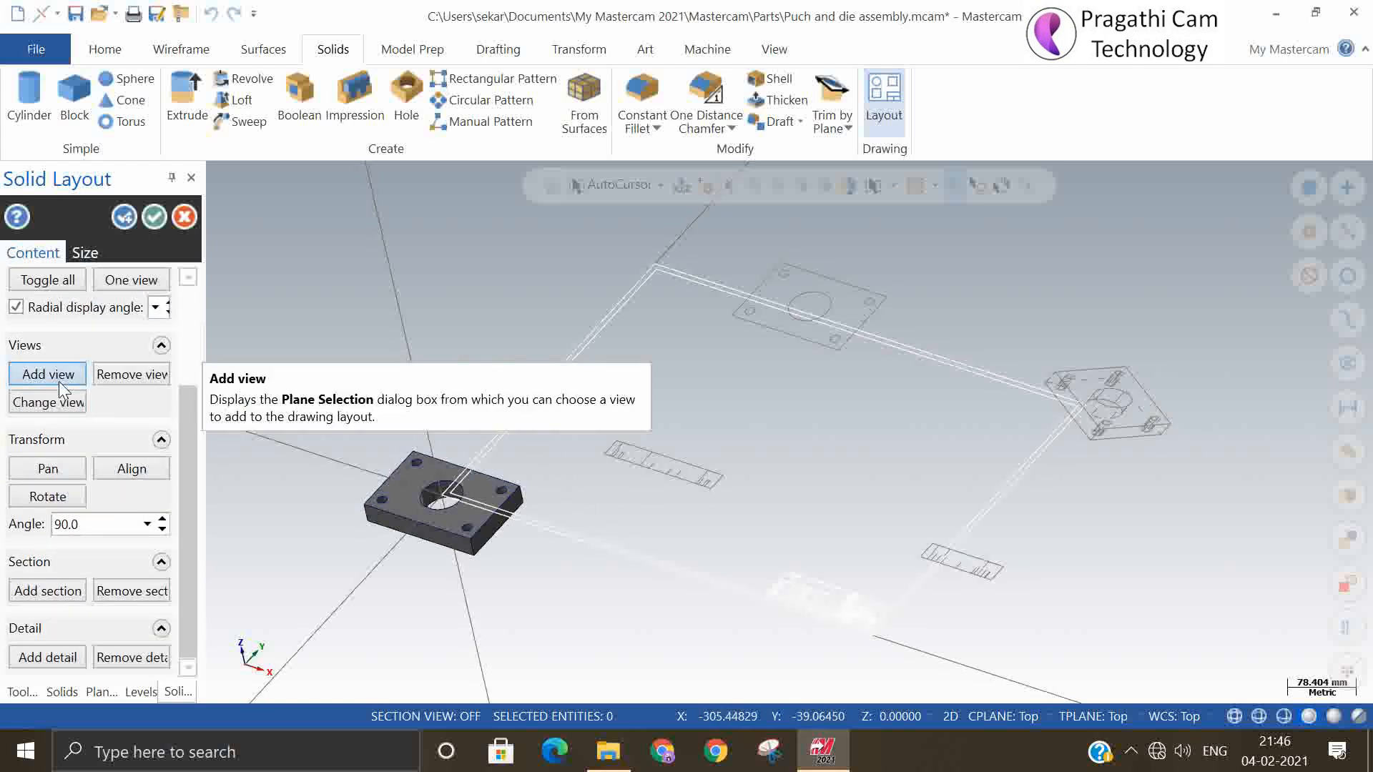
{"action": "left_click", "coordinate": [123, 380]}
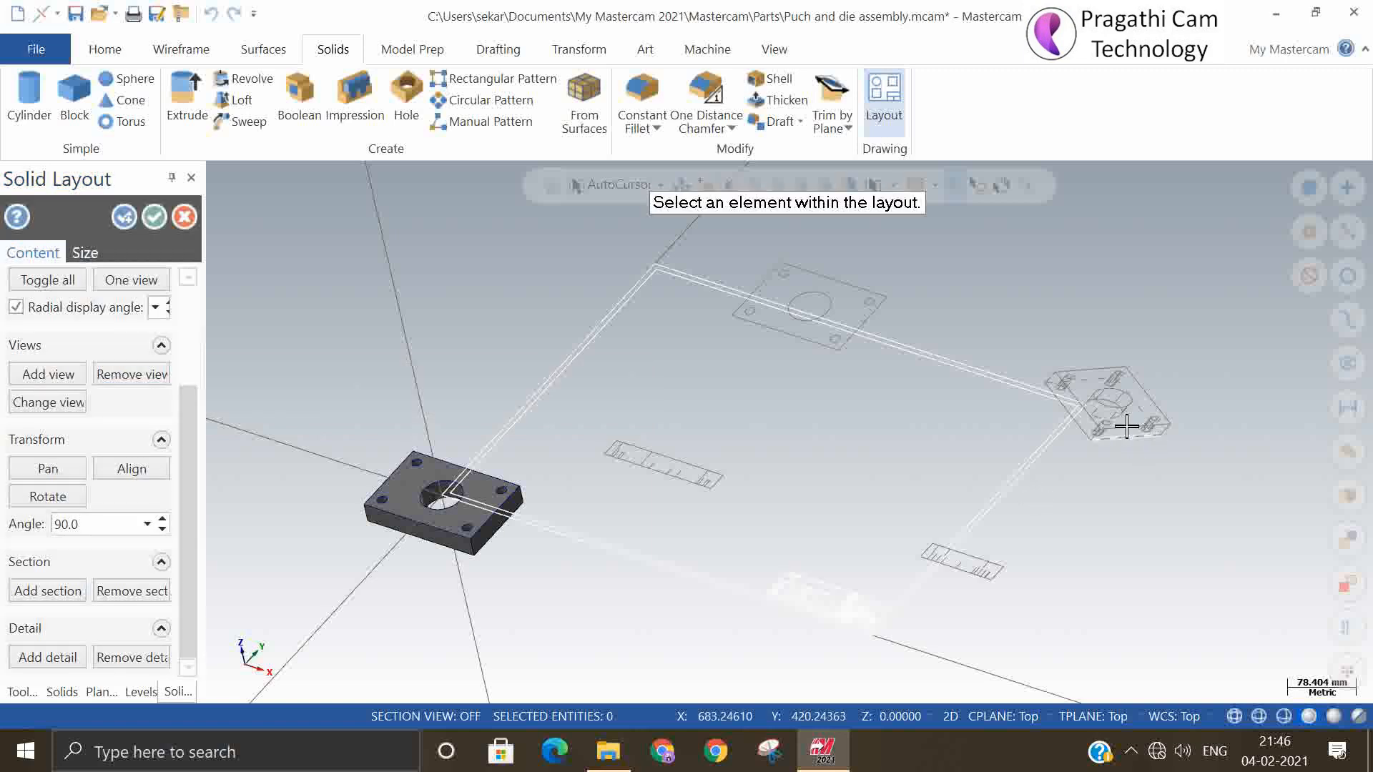
{"action": "left_click", "coordinate": [1119, 422]}
{"action": "left_click", "coordinate": [741, 421]}
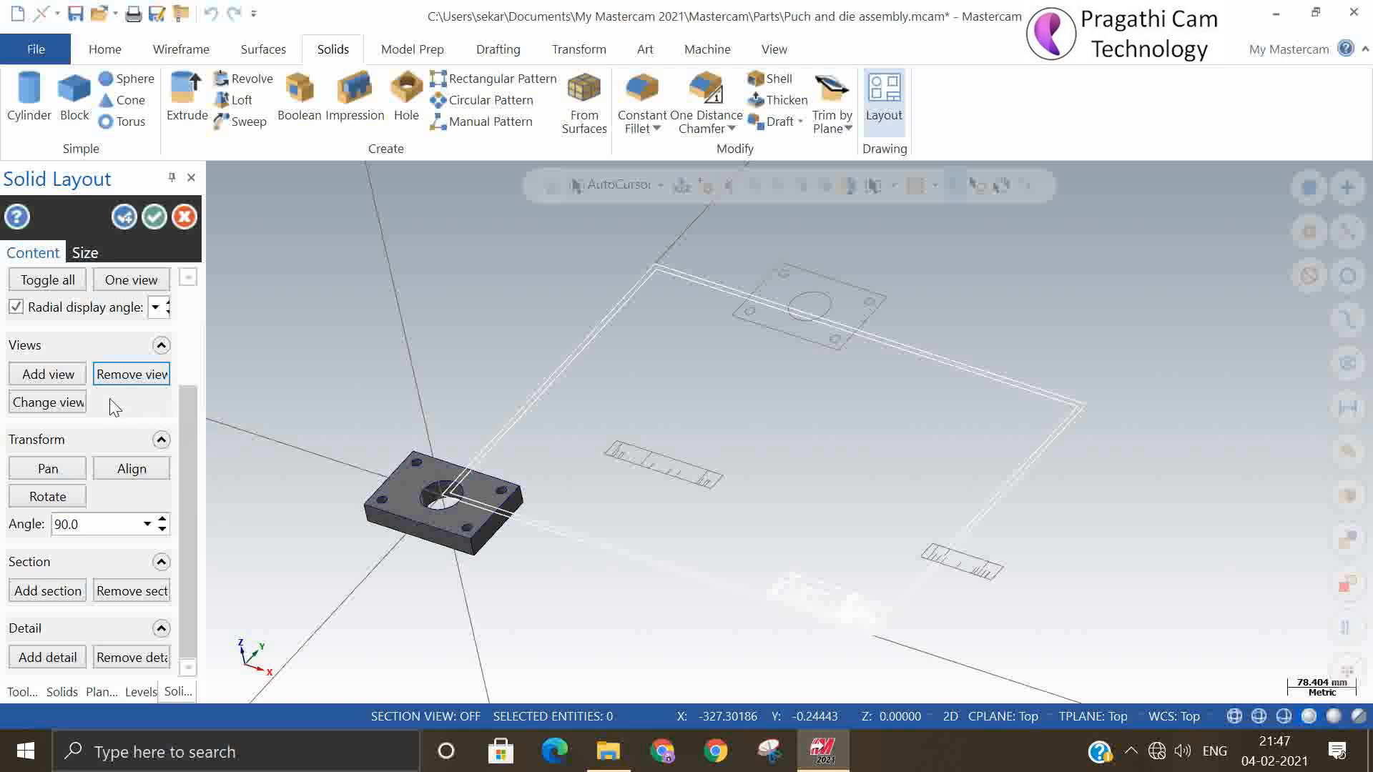
Try to add a new isometric view at scale 1.0 to the layout, and cancel the whole layout
{"action": "left_click", "coordinate": [51, 375]}
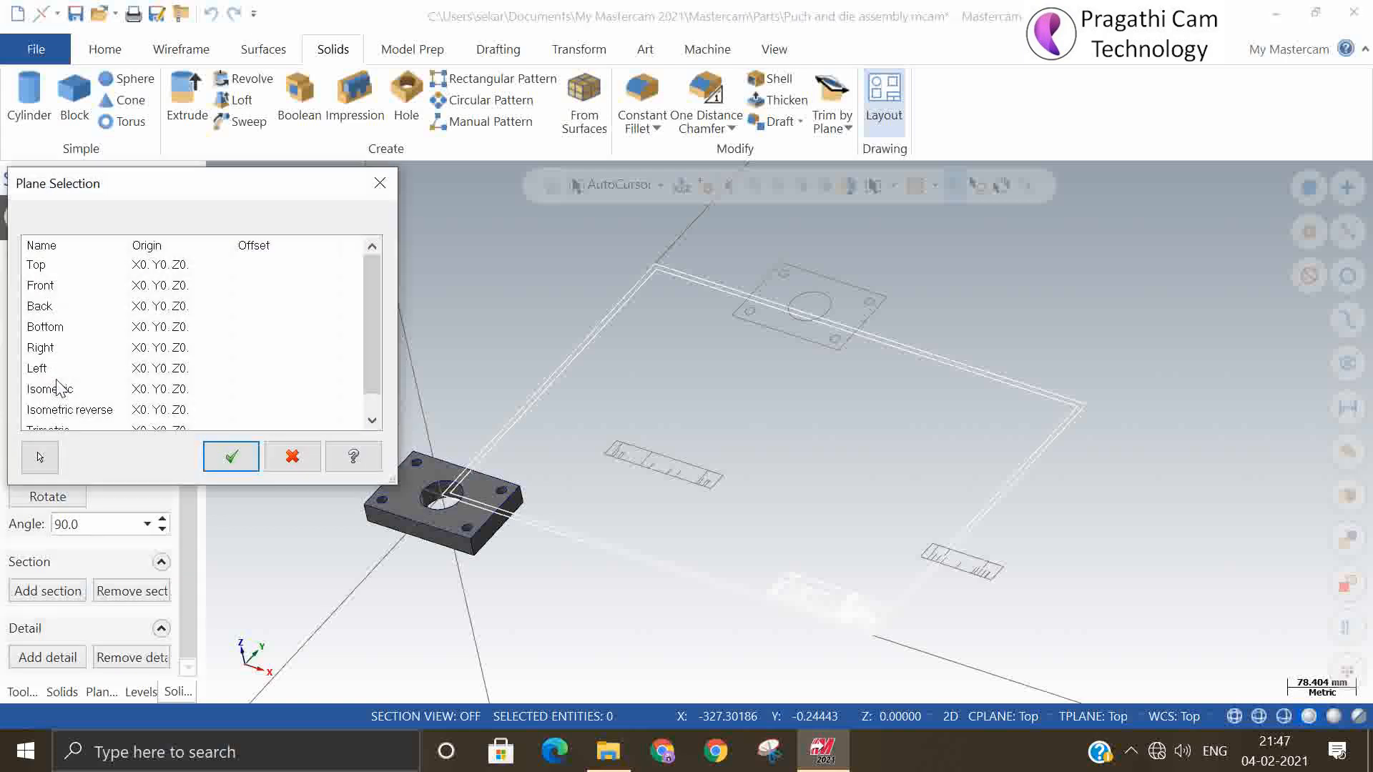
{"action": "left_click", "coordinate": [60, 389]}
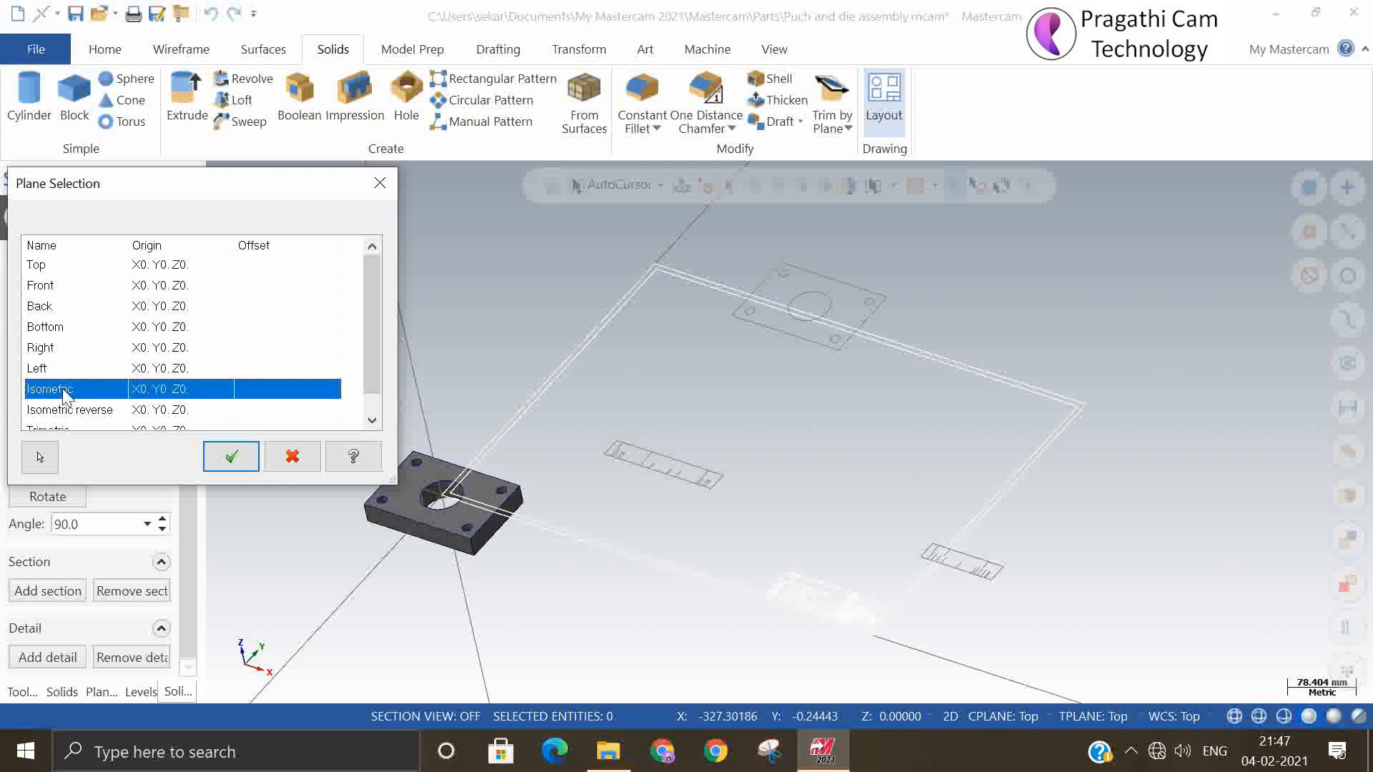
{"action": "left_click", "coordinate": [229, 459]}
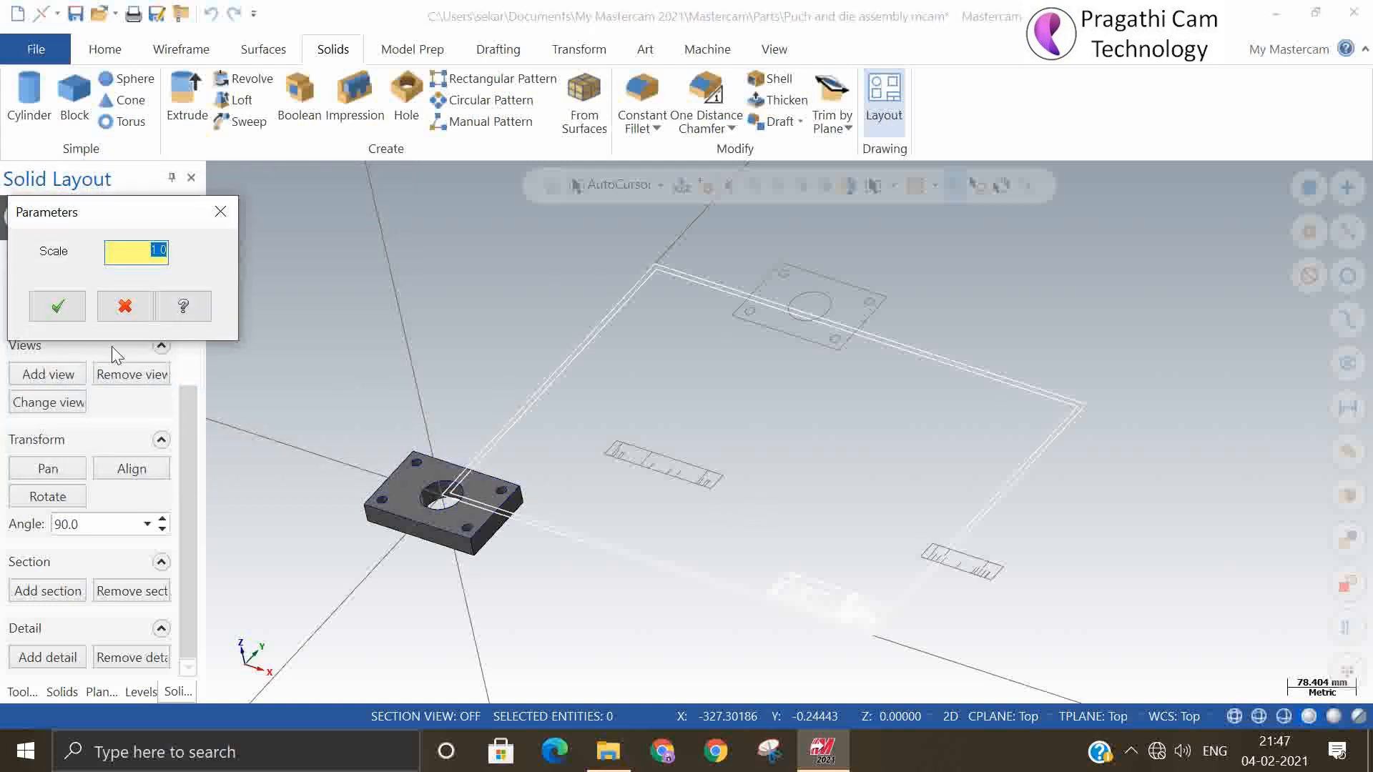
{"action": "left_click", "coordinate": [57, 306]}
{"action": "scroll", "coordinate": [707, 510], "scroll_direction": "down", "scroll_amount": 2}
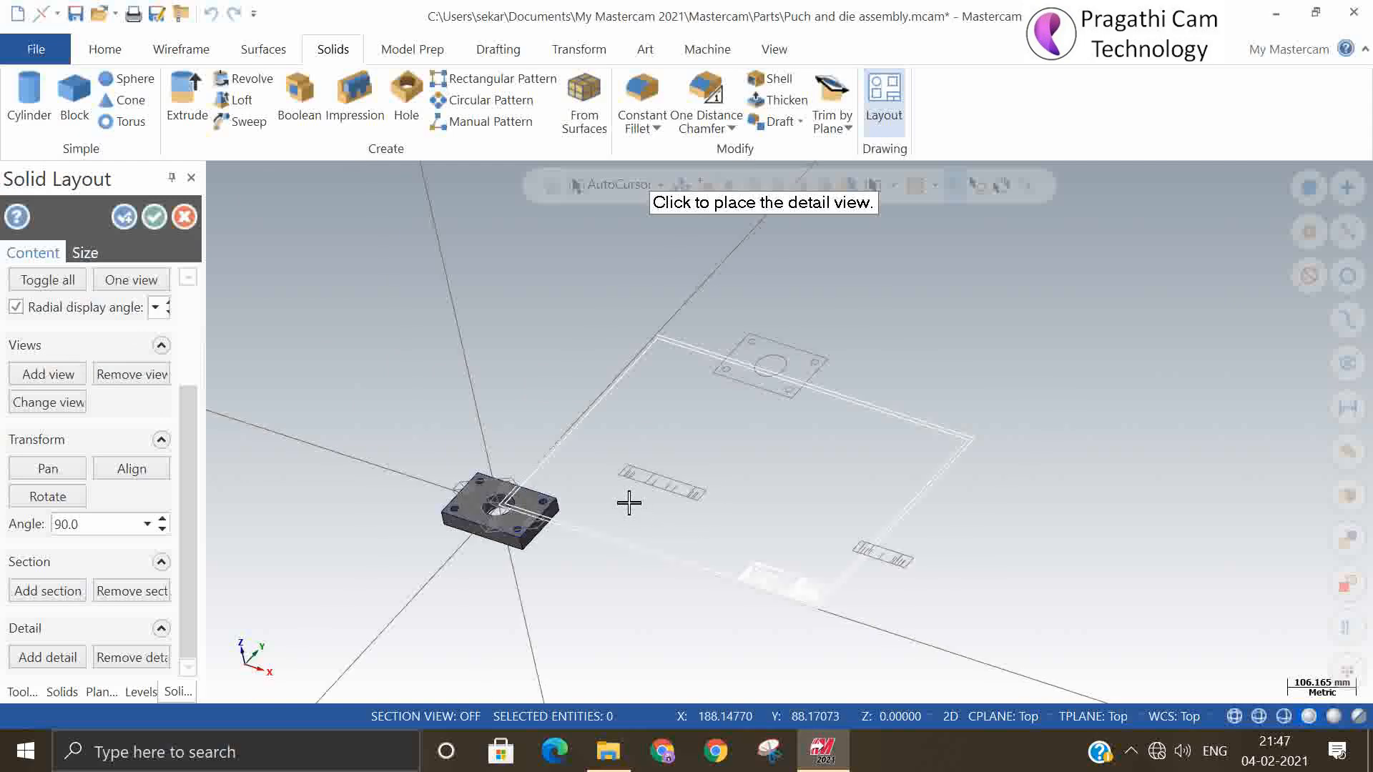
{"action": "scroll", "coordinate": [481, 527], "scroll_direction": "up", "scroll_amount": 4}
{"action": "mouse_move", "coordinate": [491, 528]}
{"action": "middle_mouse_down"}
{"action": "mouse_move", "coordinate": [493, 453]}
{"action": "mouse_move", "coordinate": [494, 533]}
{"action": "middle_mouse_up"}
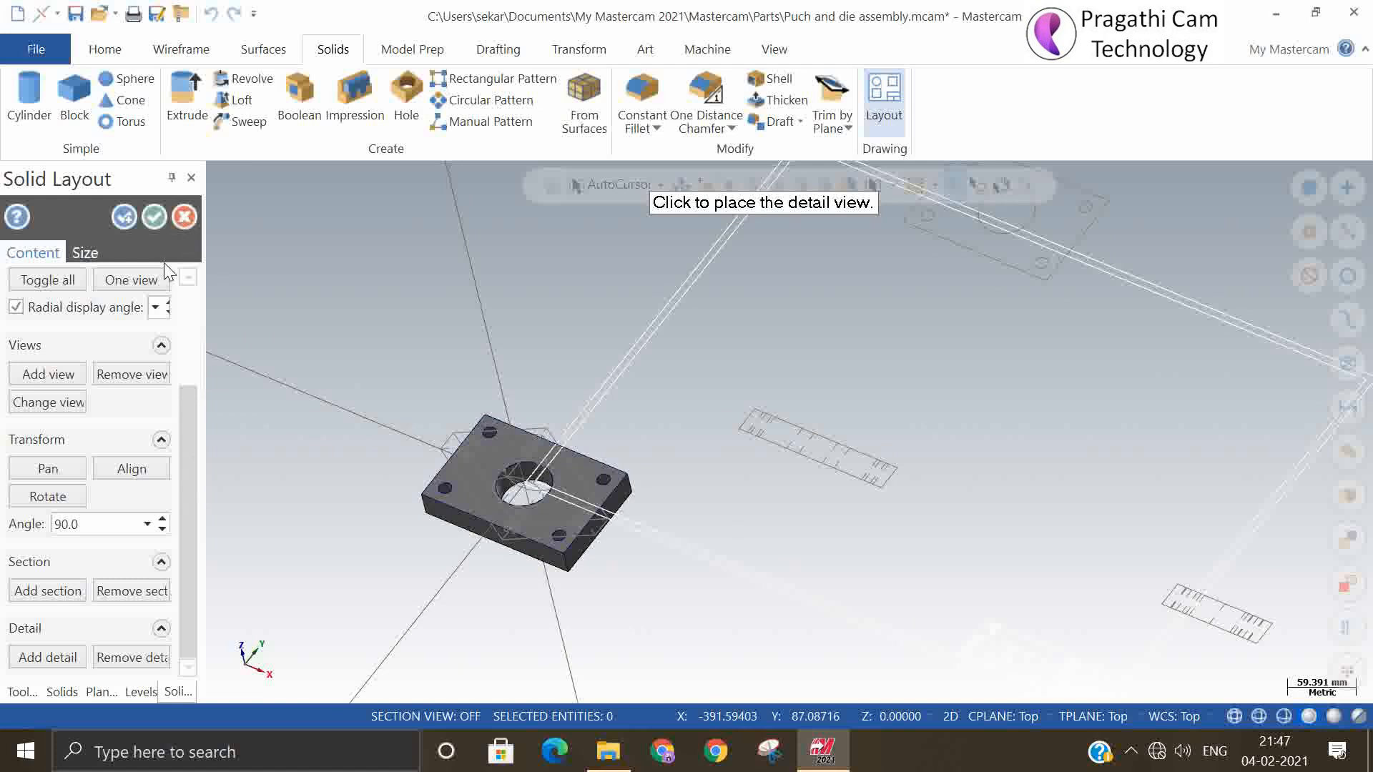
{"action": "key", "text": "Escape"}
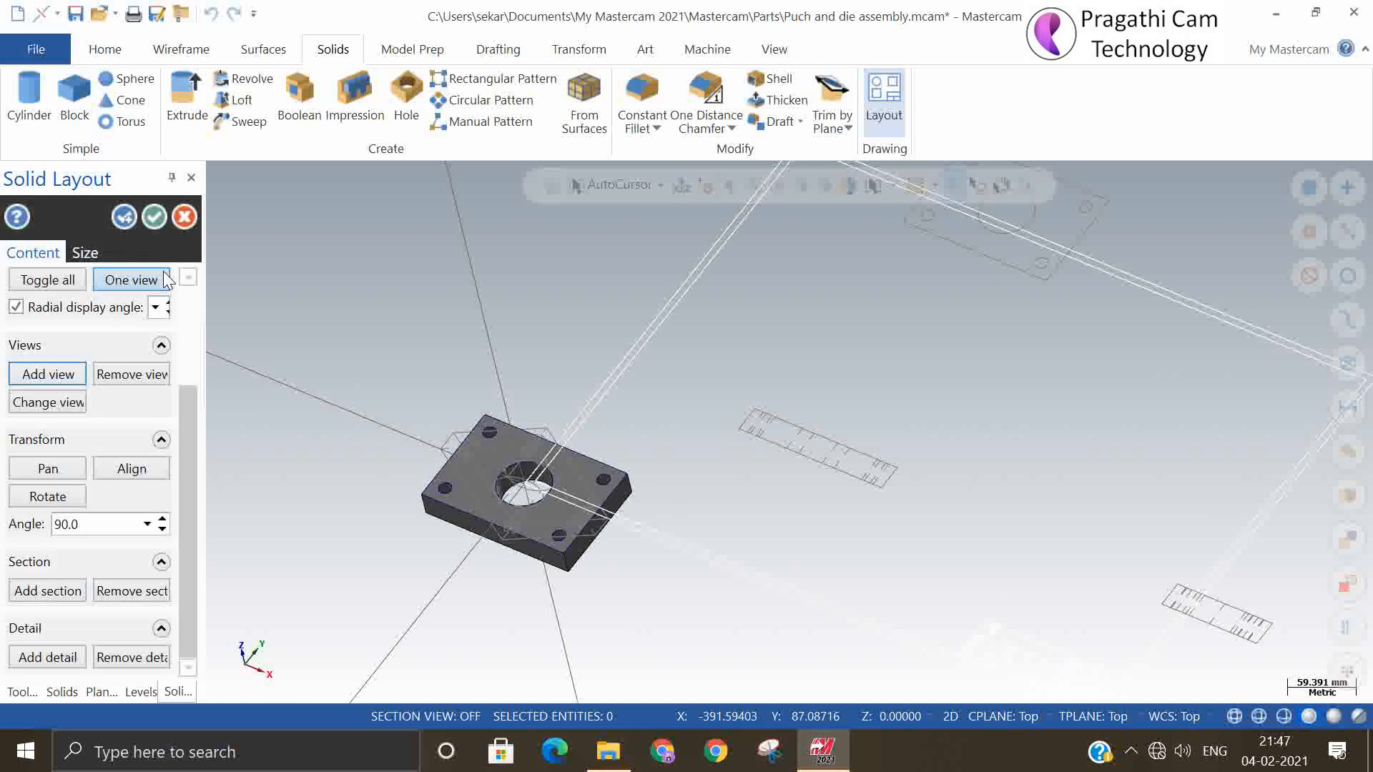
{"action": "left_click", "coordinate": [184, 217]}
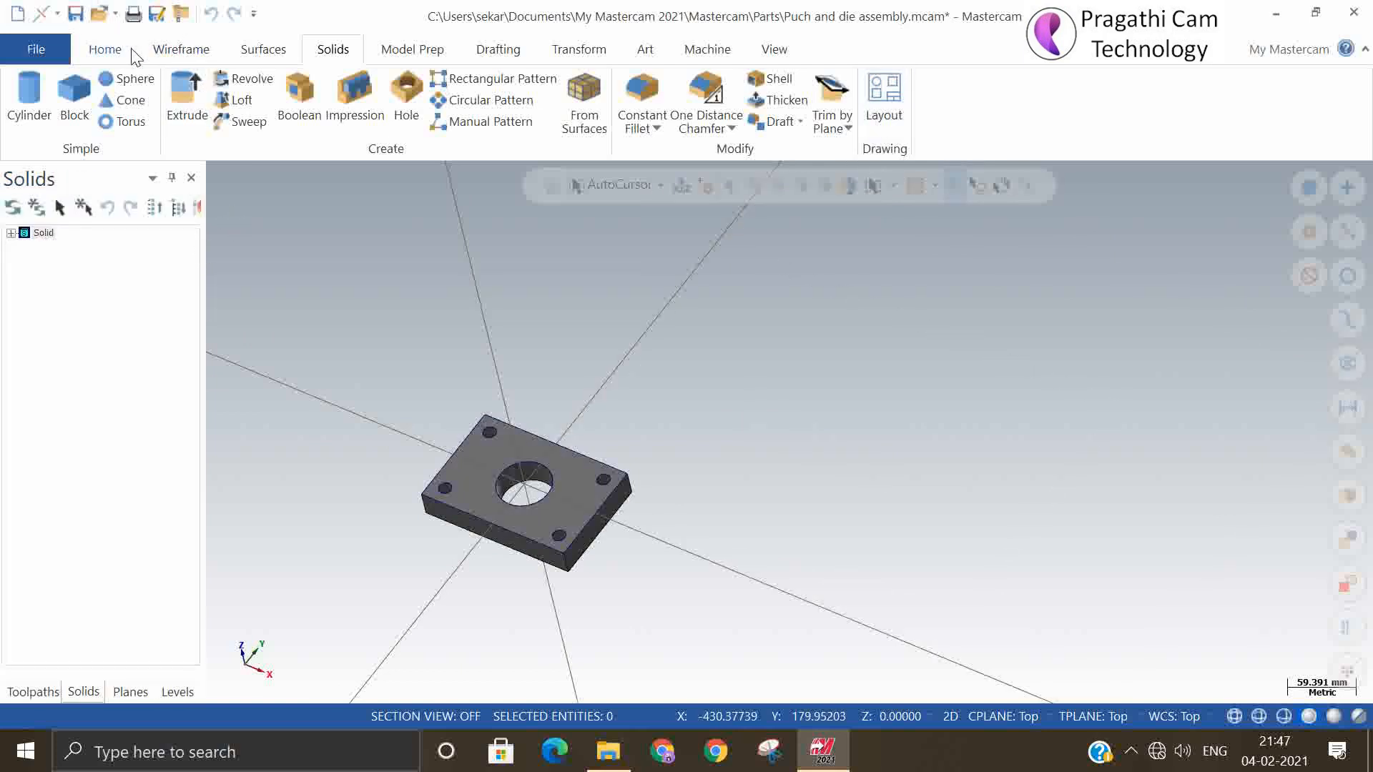
Recreate the 4 View DIN drawing layout on level 1000 from Third Eye Template-1 A2.mcam, deleting the entities already on that level
{"action": "left_click", "coordinate": [885, 108]}
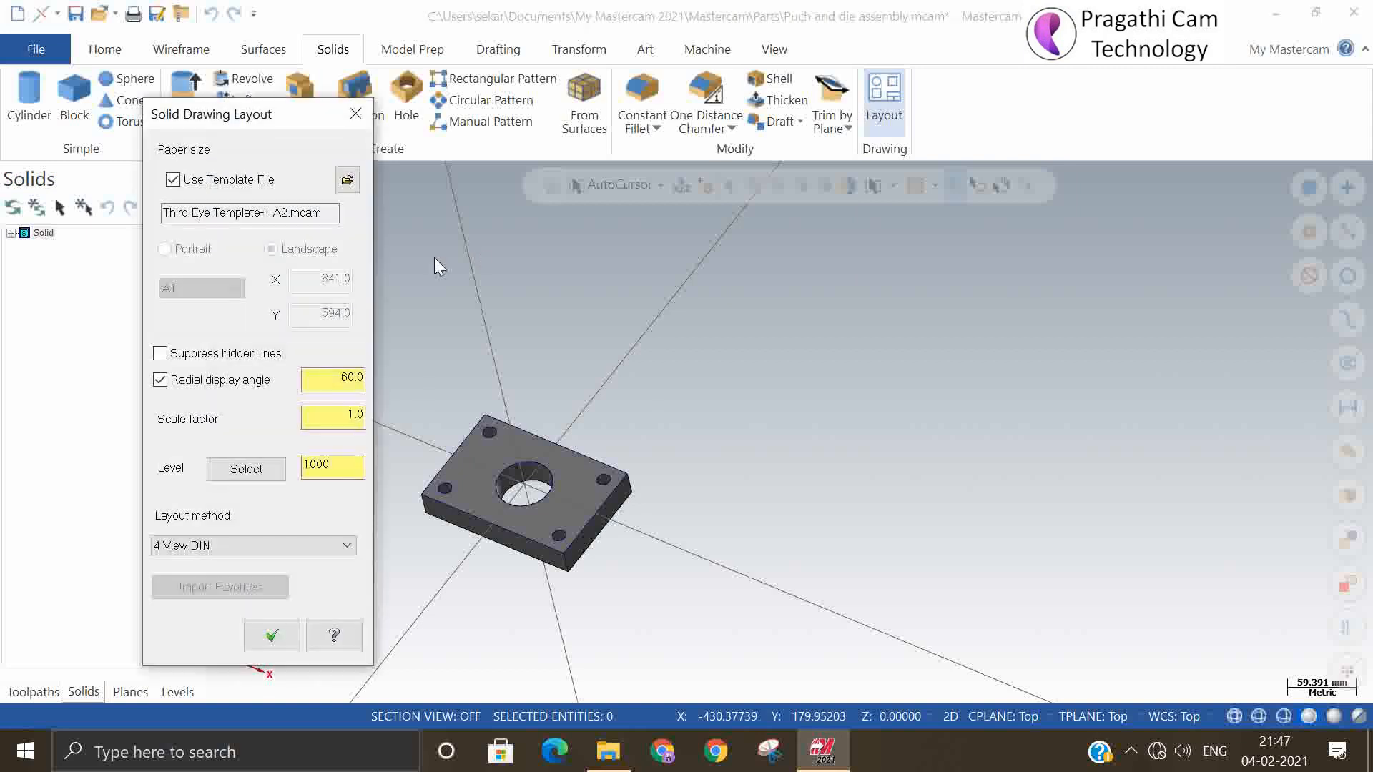
{"action": "left_click", "coordinate": [272, 635]}
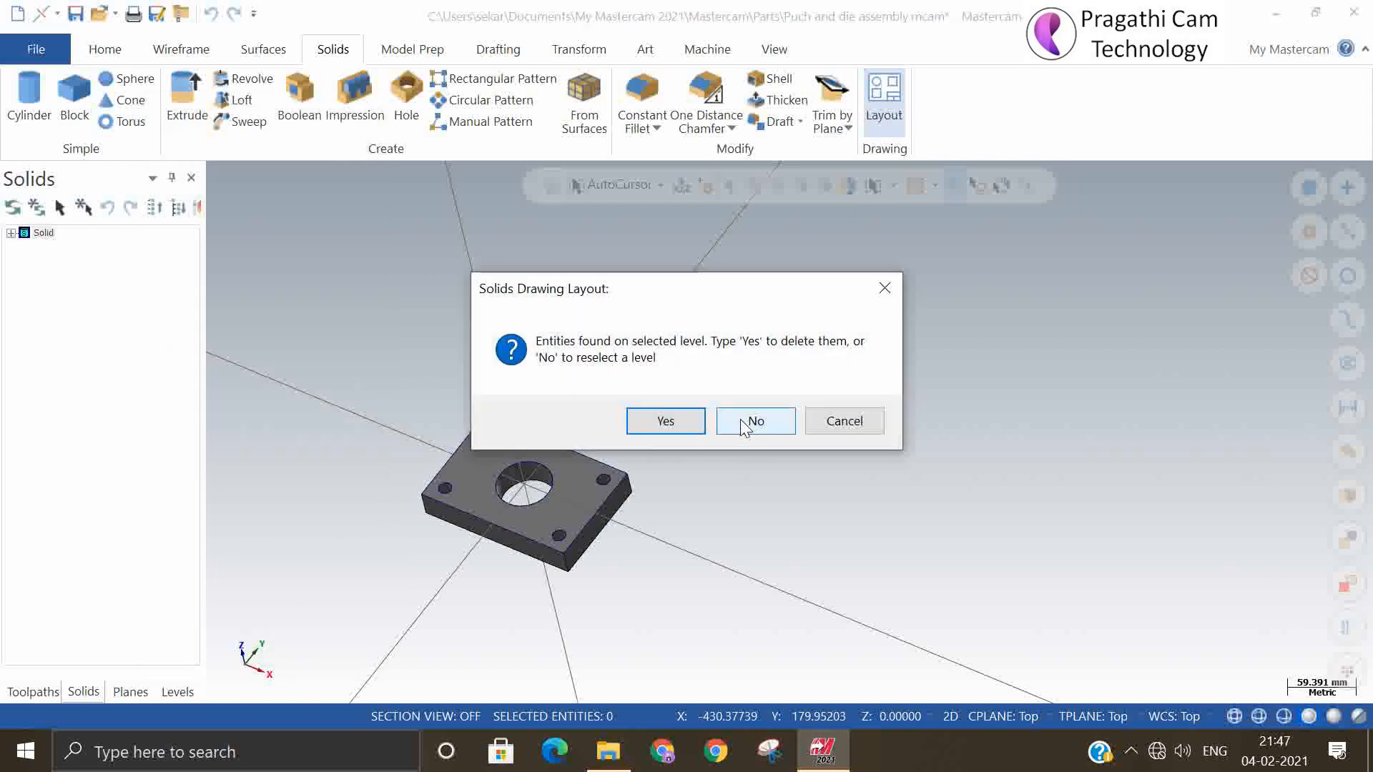
{"action": "left_click", "coordinate": [662, 421]}
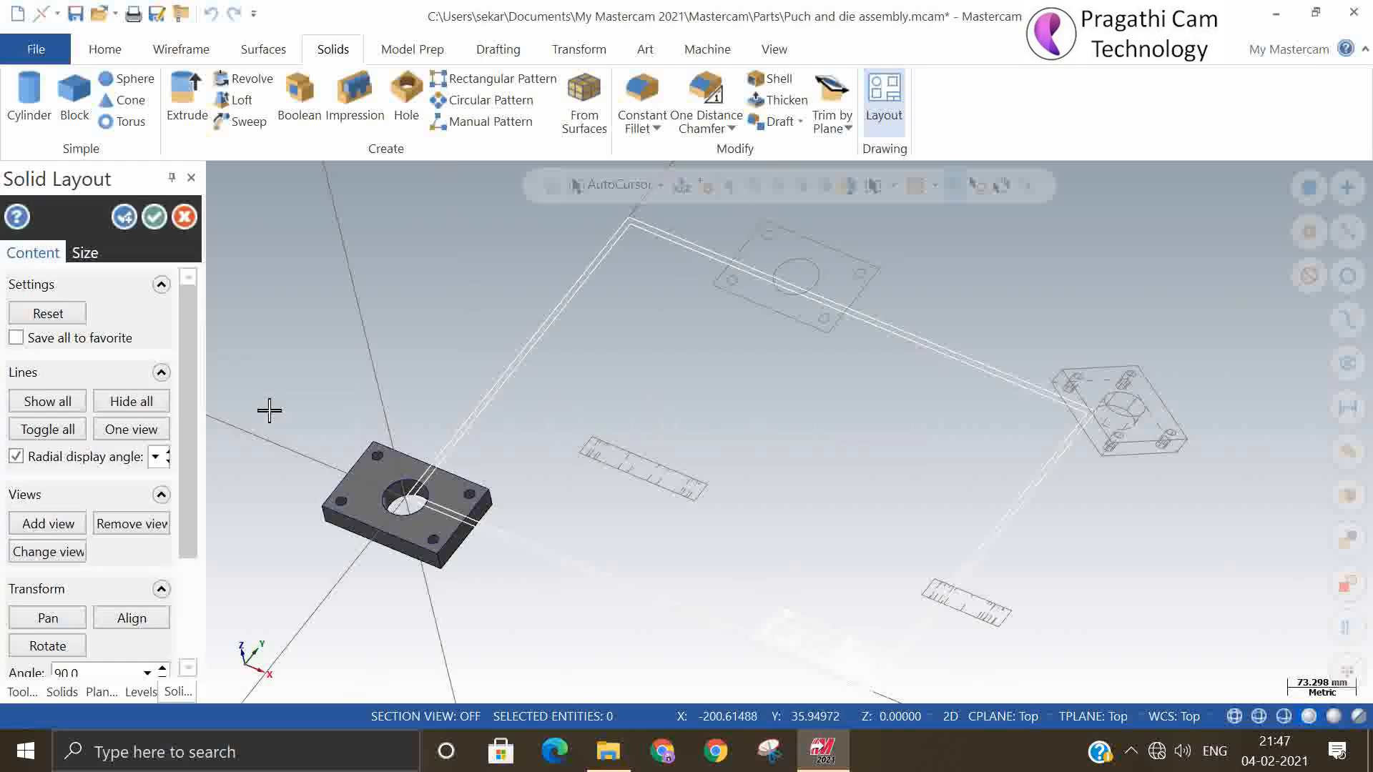
Try to add a straight horizontal section through the plan view in the layout
{"action": "left_click_drag", "start_coordinate": [184, 362], "coordinate": [175, 472]}
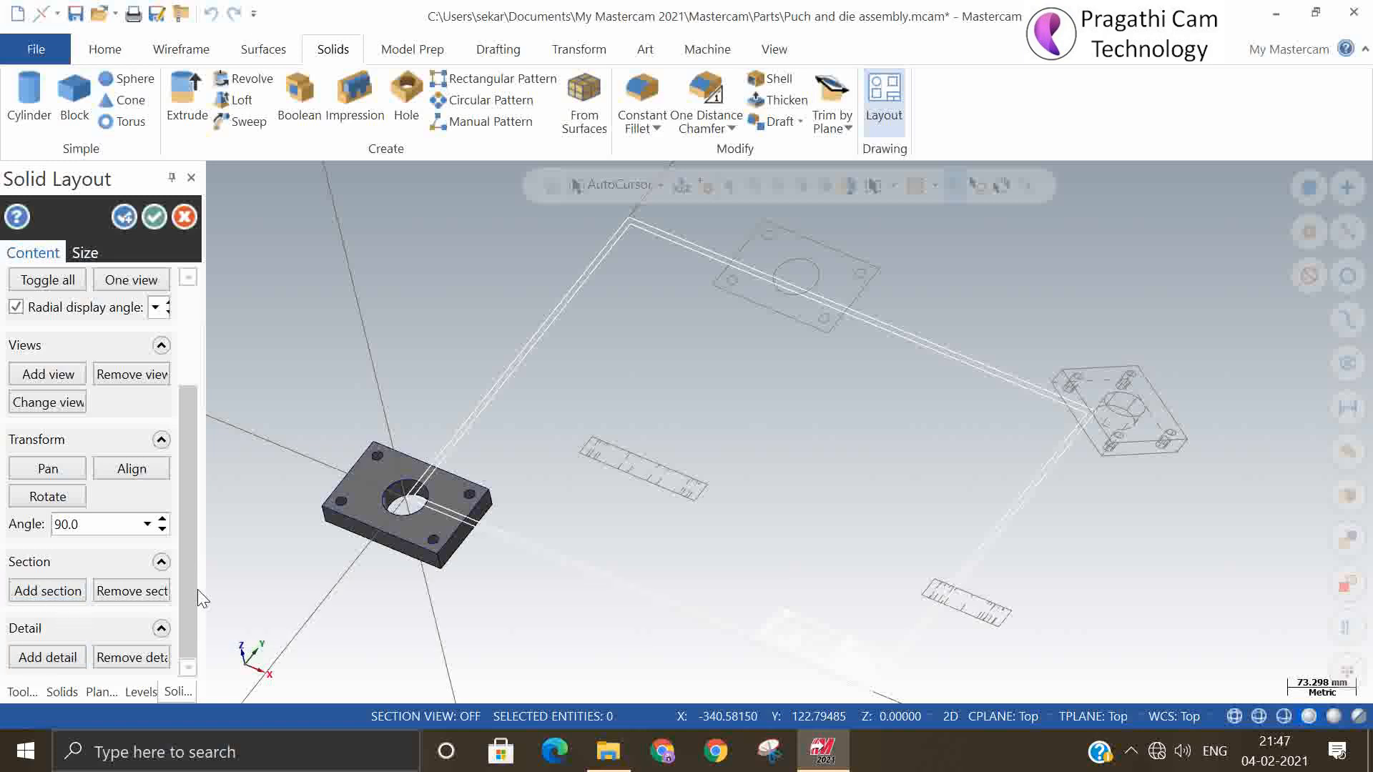
{"action": "left_click", "coordinate": [48, 591]}
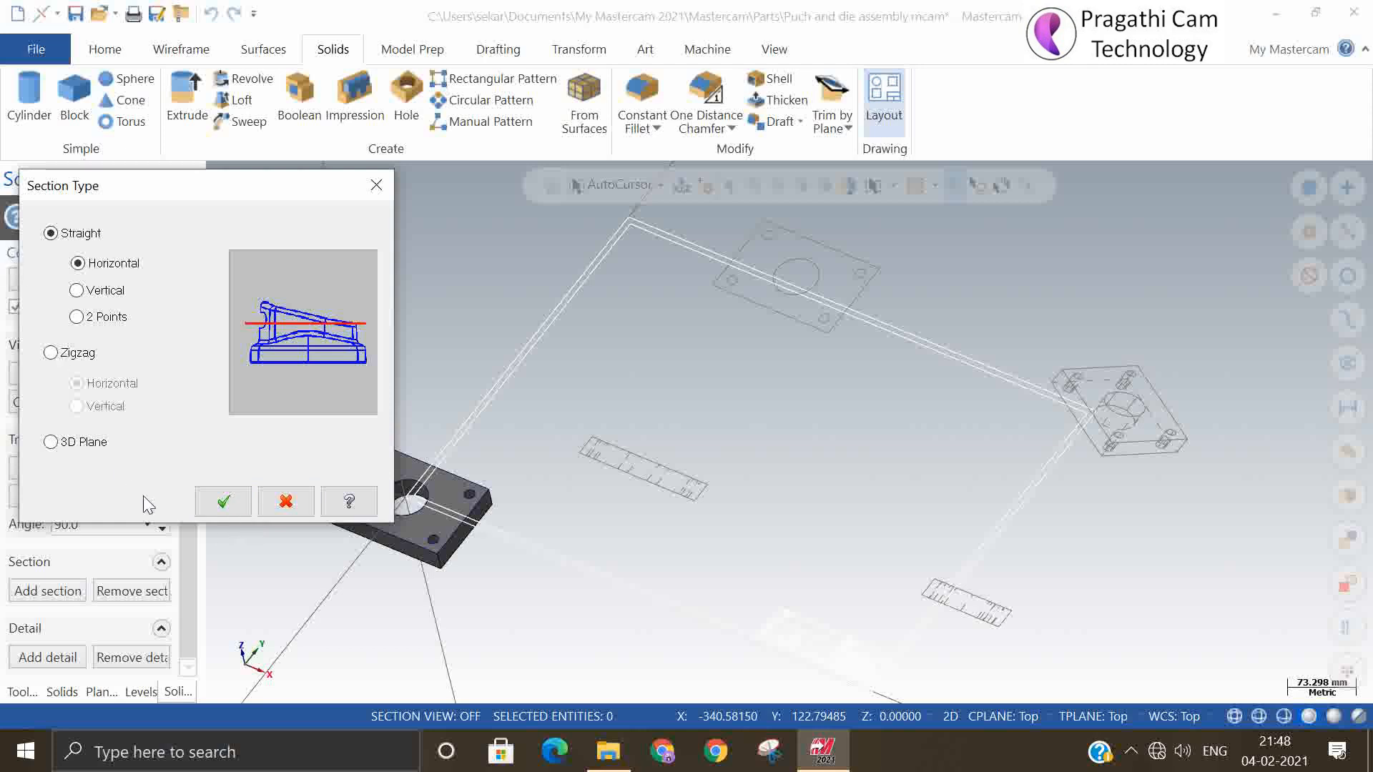
{"action": "left_click", "coordinate": [223, 510]}
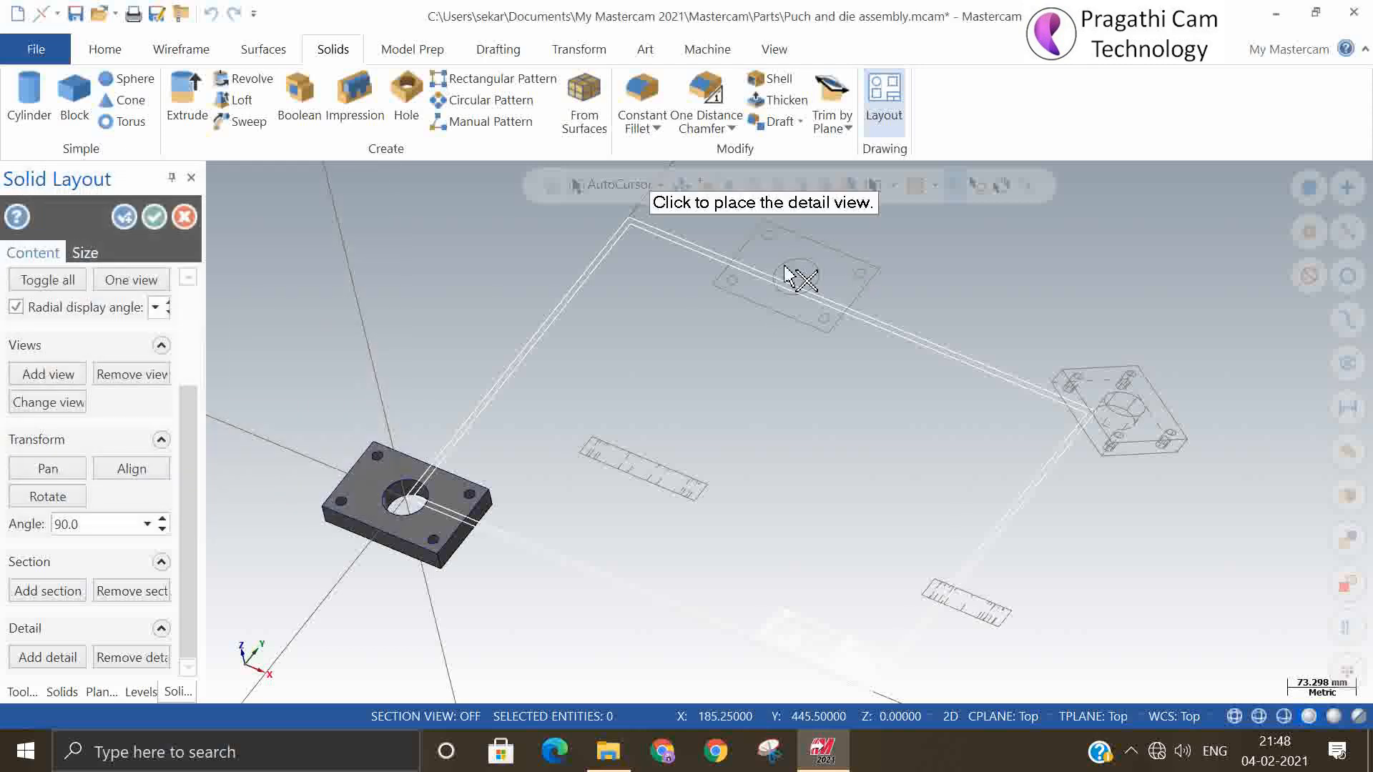
{"action": "scroll", "coordinate": [787, 271], "scroll_direction": "up", "scroll_amount": 2}
{"action": "left_click", "coordinate": [727, 247]}
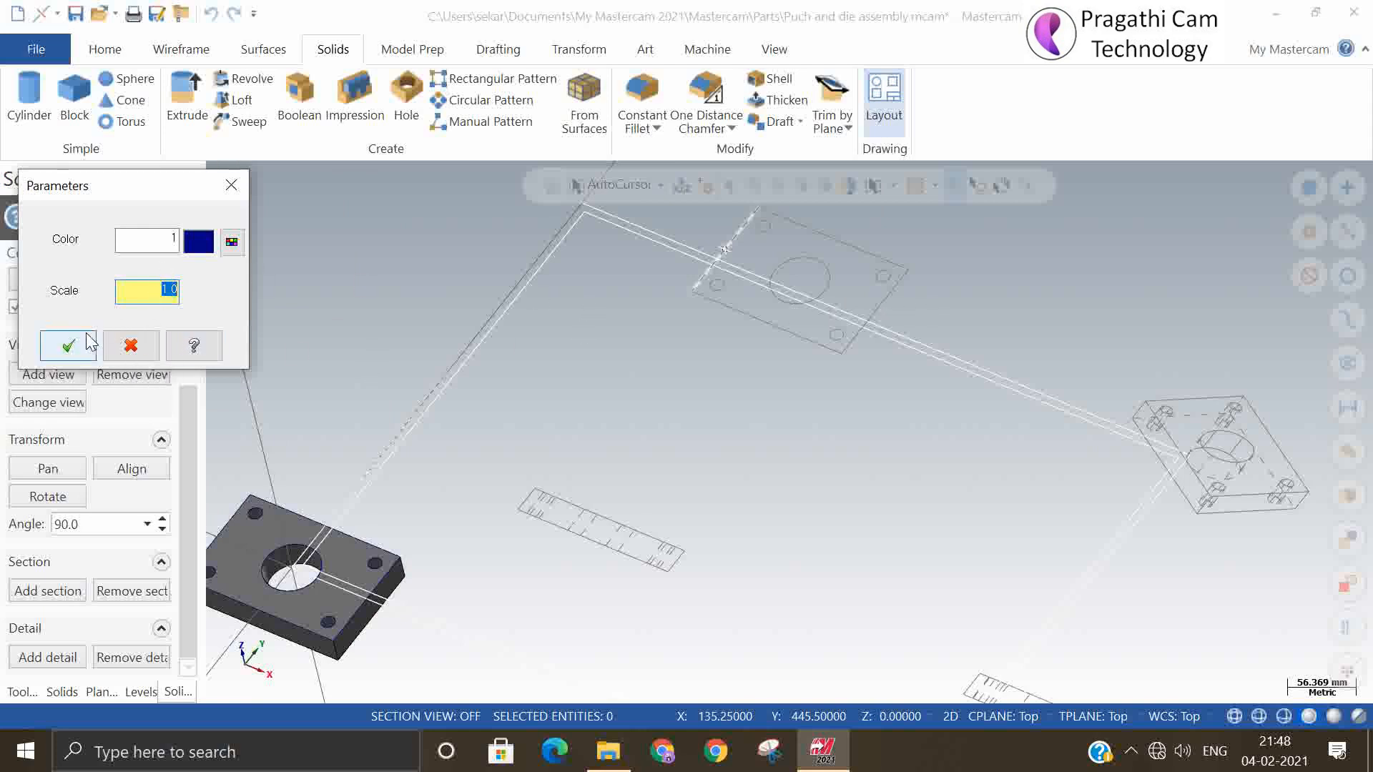
{"action": "left_click", "coordinate": [131, 346]}
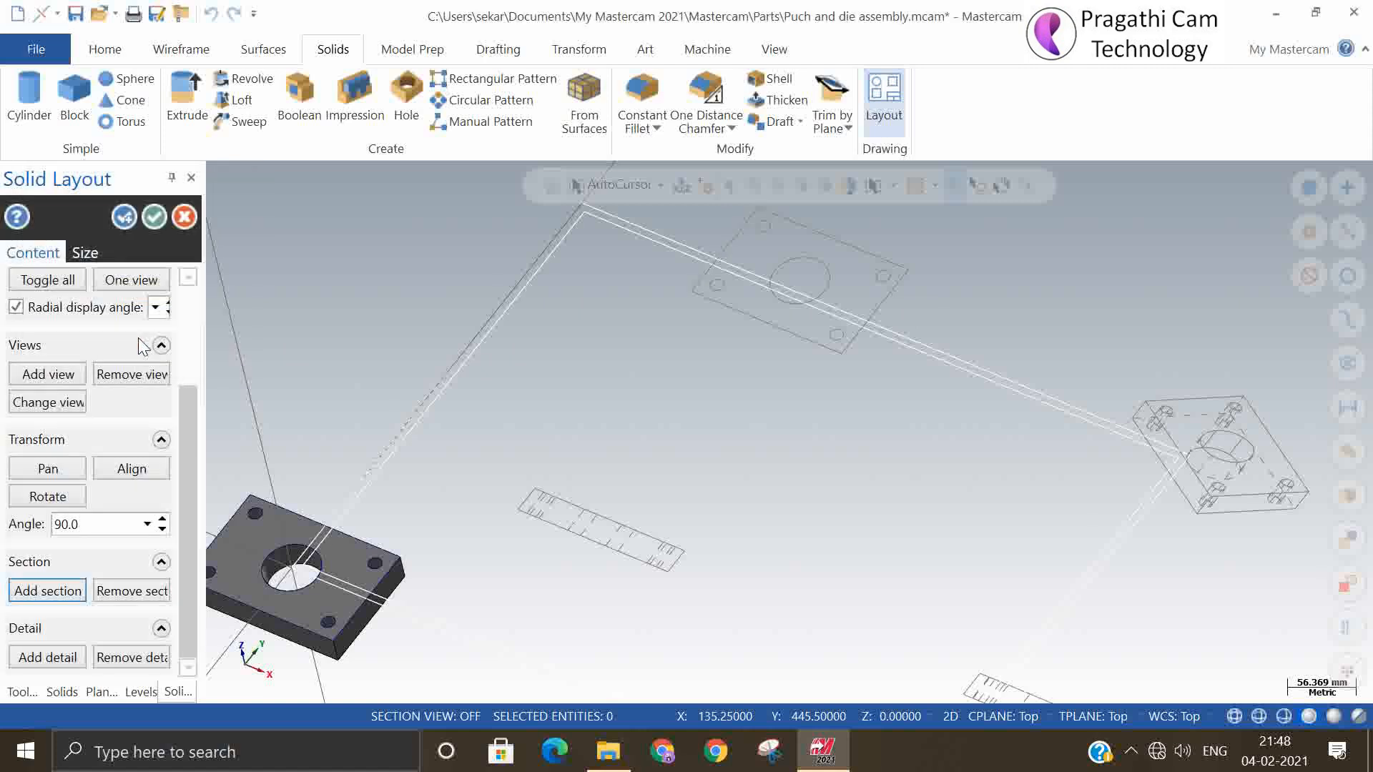
{"action": "left_click", "coordinate": [50, 586]}
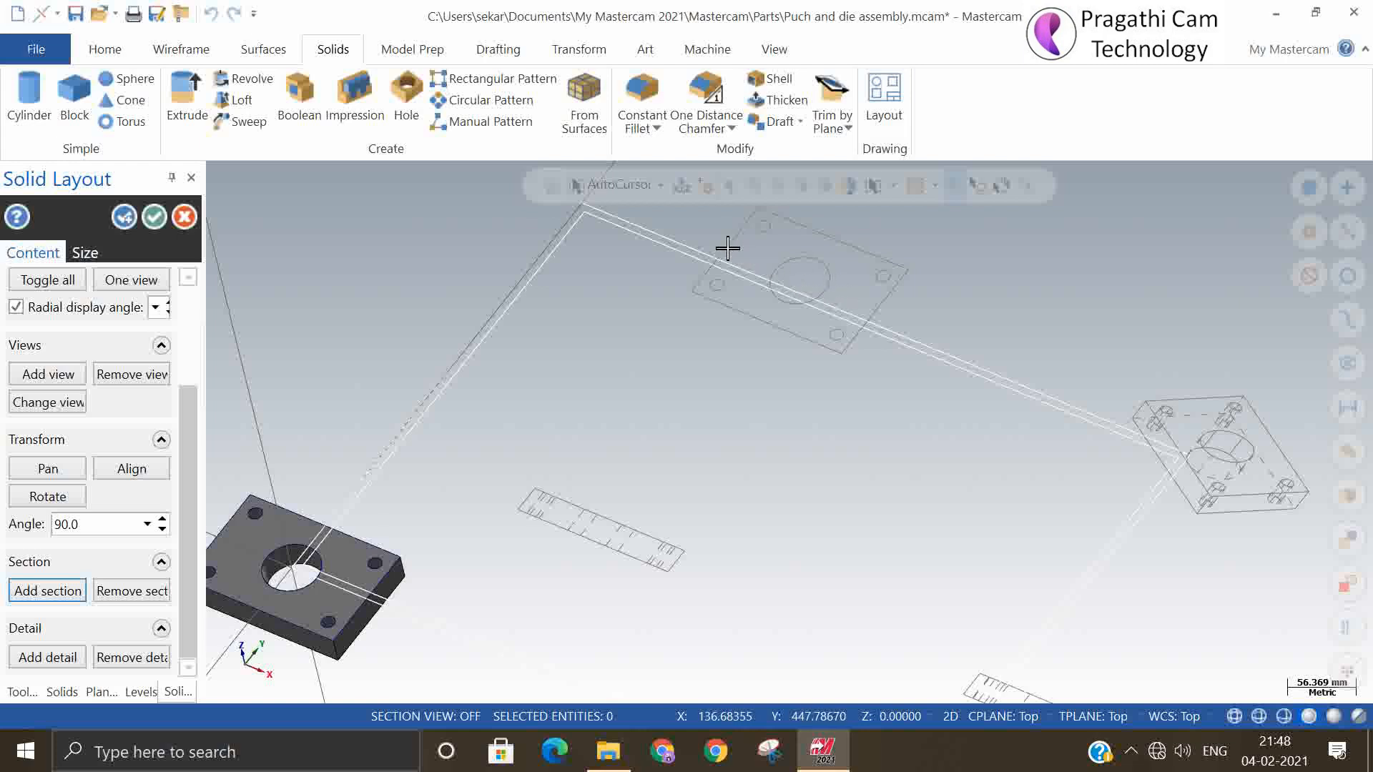
Add a straight vertical section through the front view's centre at scale 1.0, place it beside that view, and accept the layout
{"action": "left_click", "coordinate": [45, 594]}
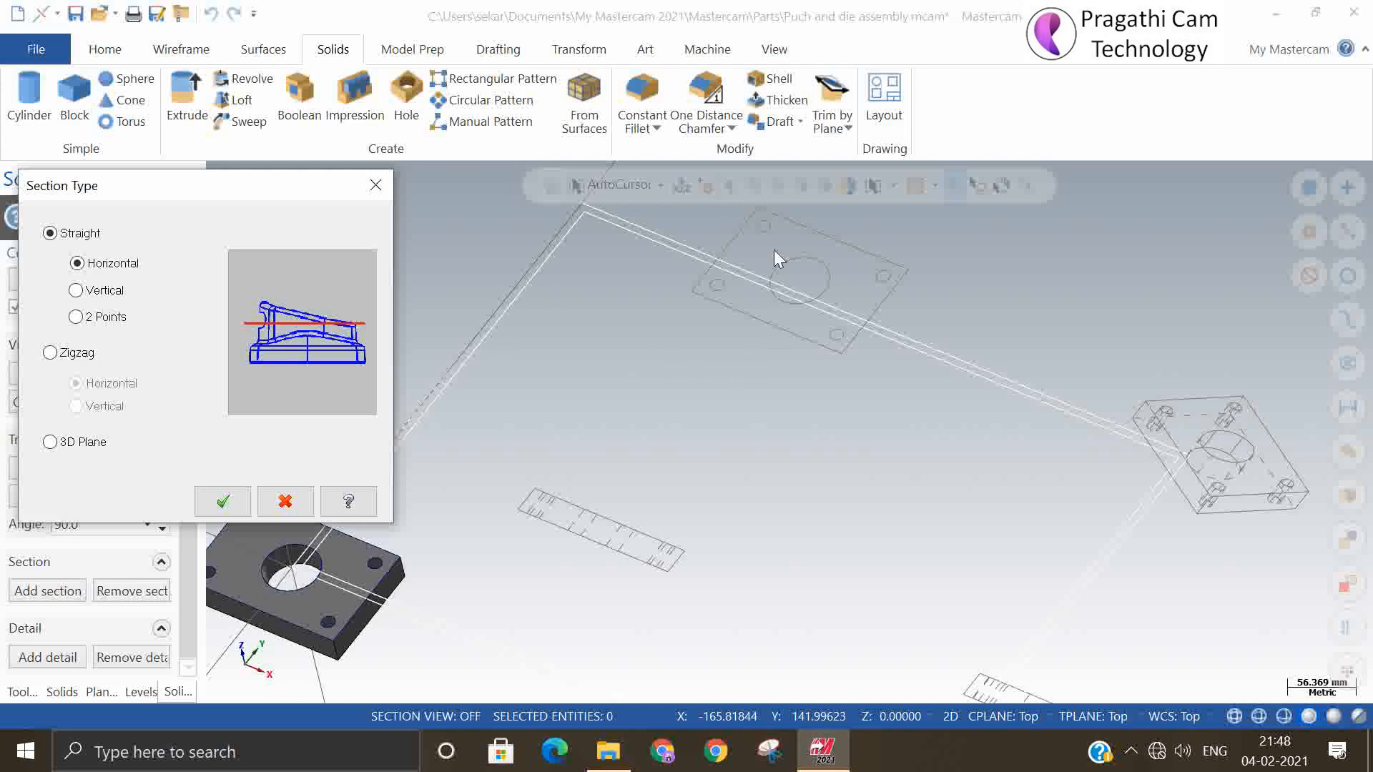
{"action": "left_click", "coordinate": [76, 290]}
{"action": "left_click", "coordinate": [224, 502]}
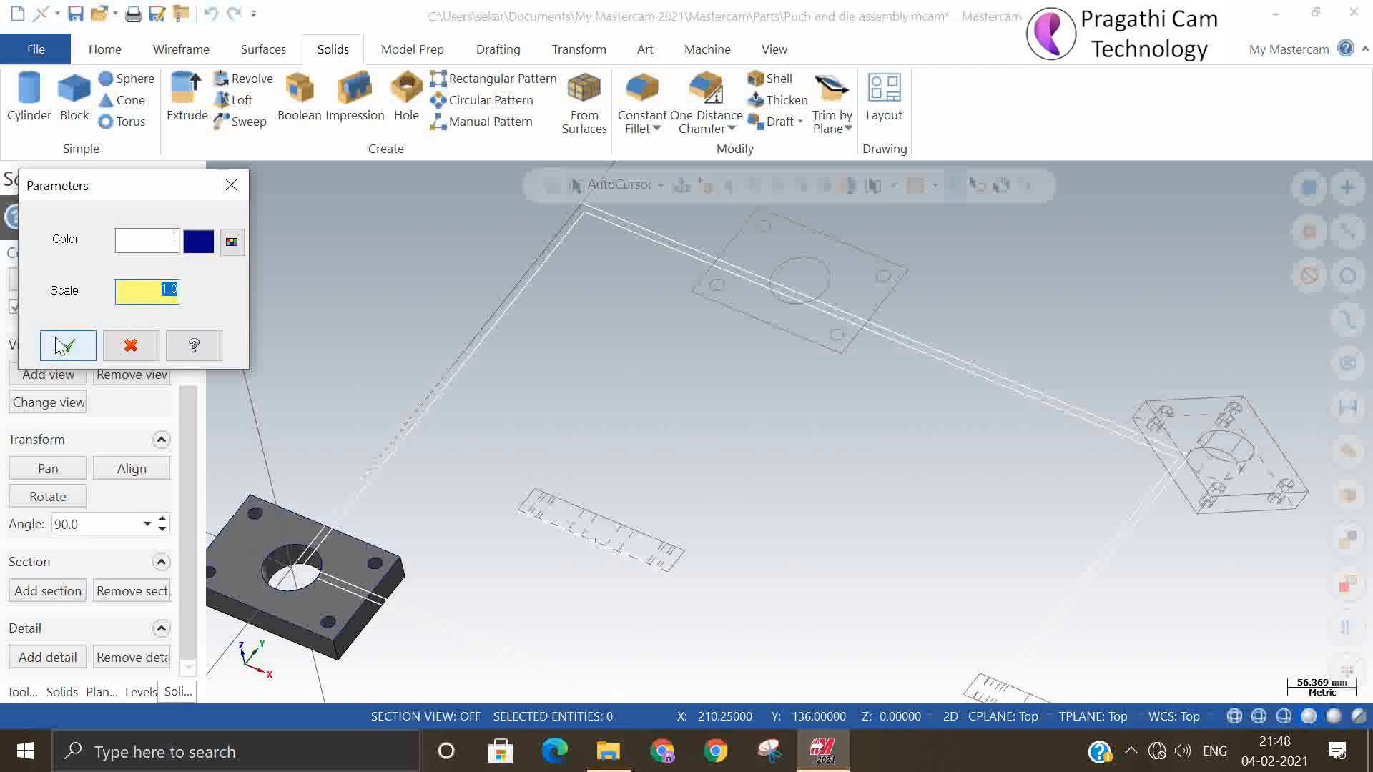
{"action": "left_click", "coordinate": [68, 345]}
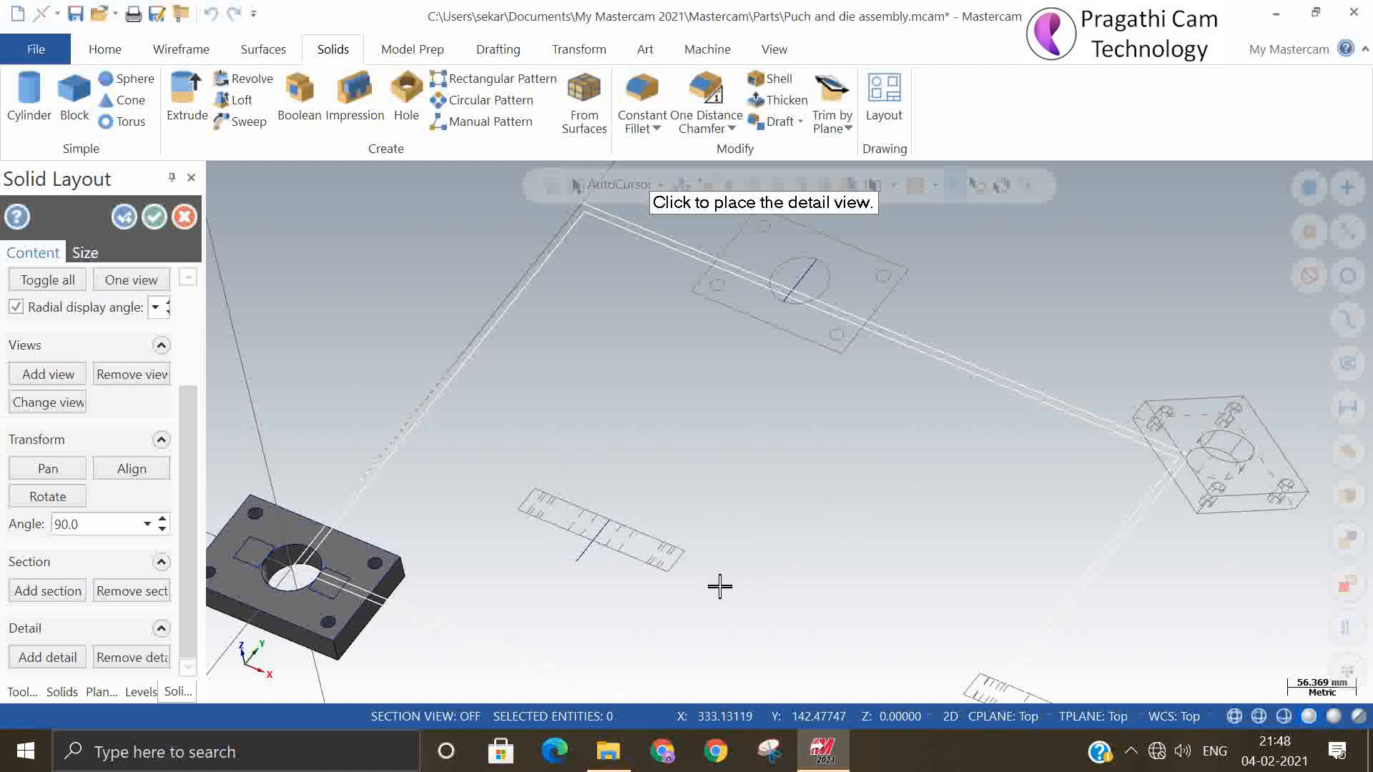
{"action": "left_click", "coordinate": [763, 594]}
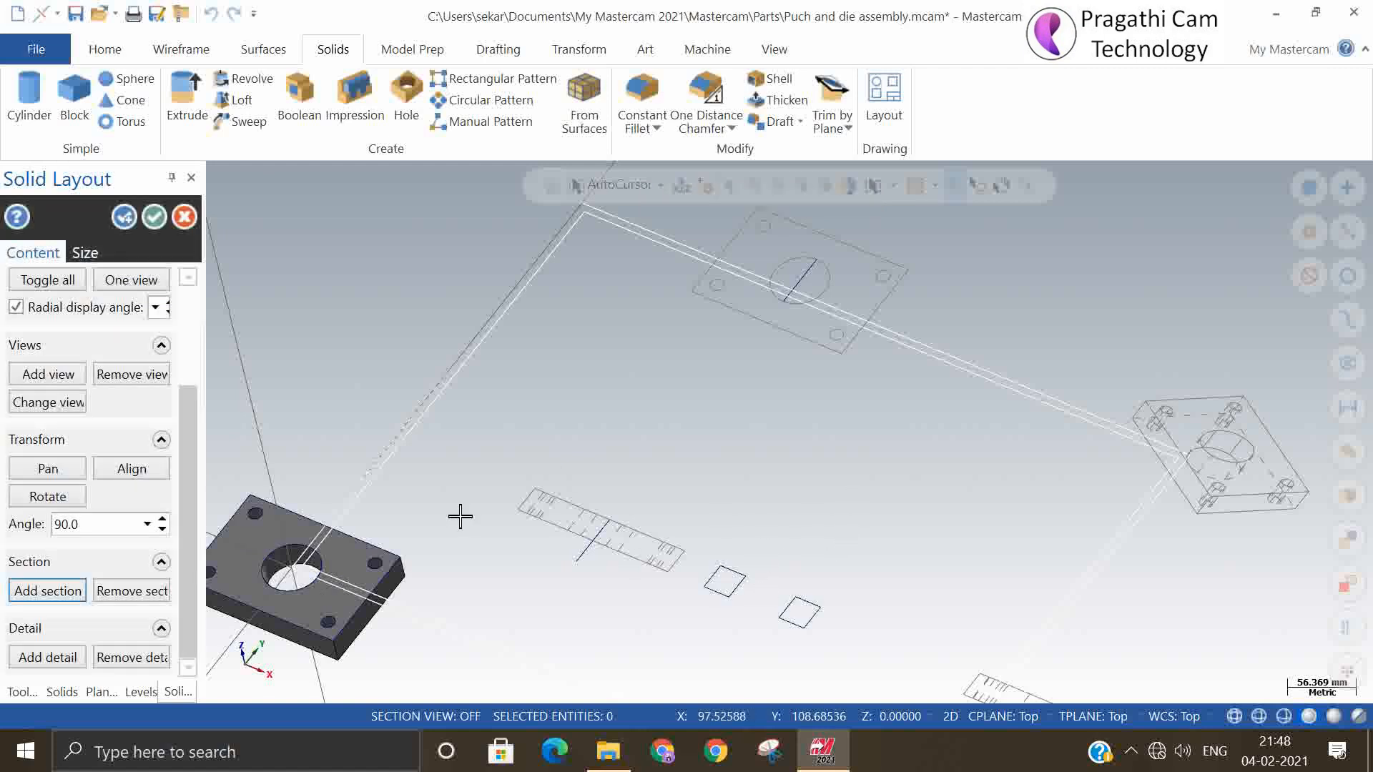
{"action": "left_click", "coordinate": [154, 217]}
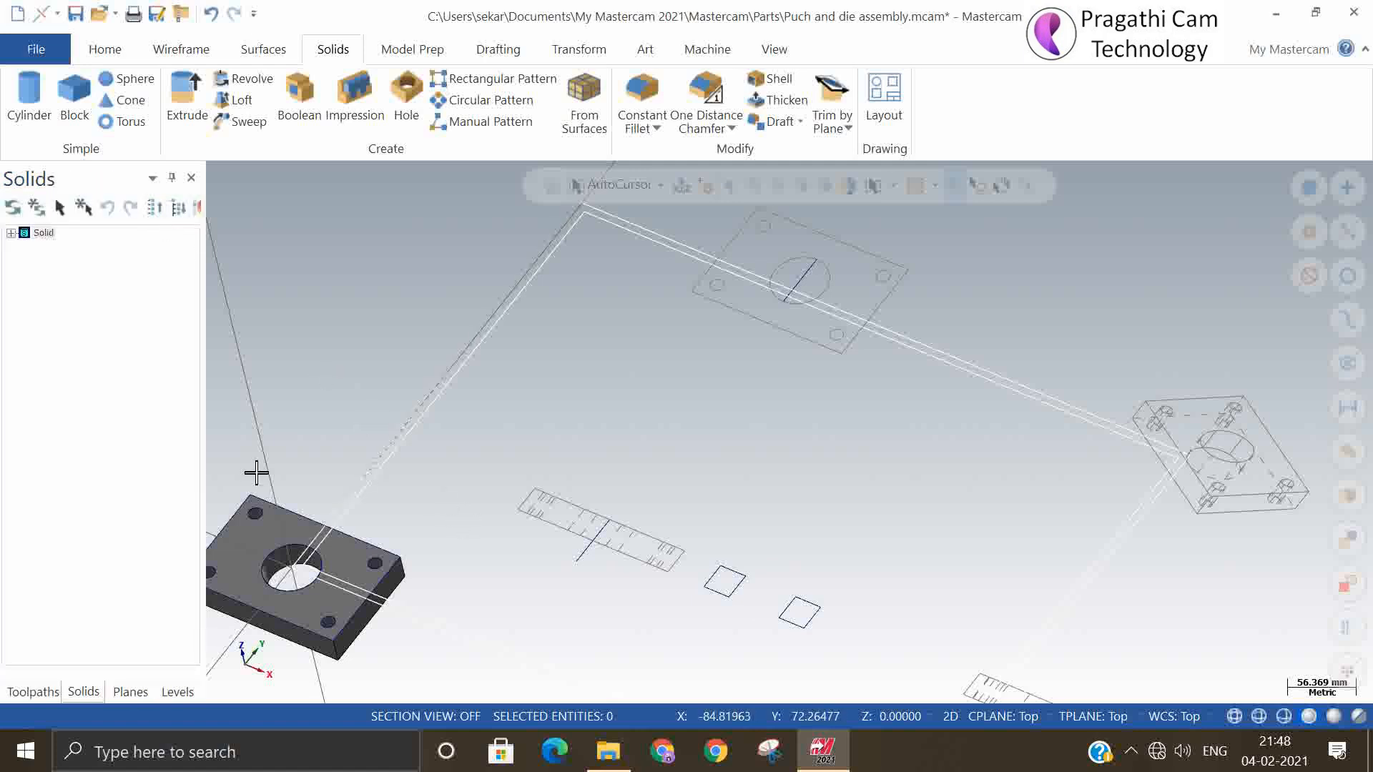
Make level 1000 the main level and hide level 1 and level 3 (REF)
{"action": "scroll", "coordinate": [438, 454], "scroll_direction": "down", "scroll_amount": 3}
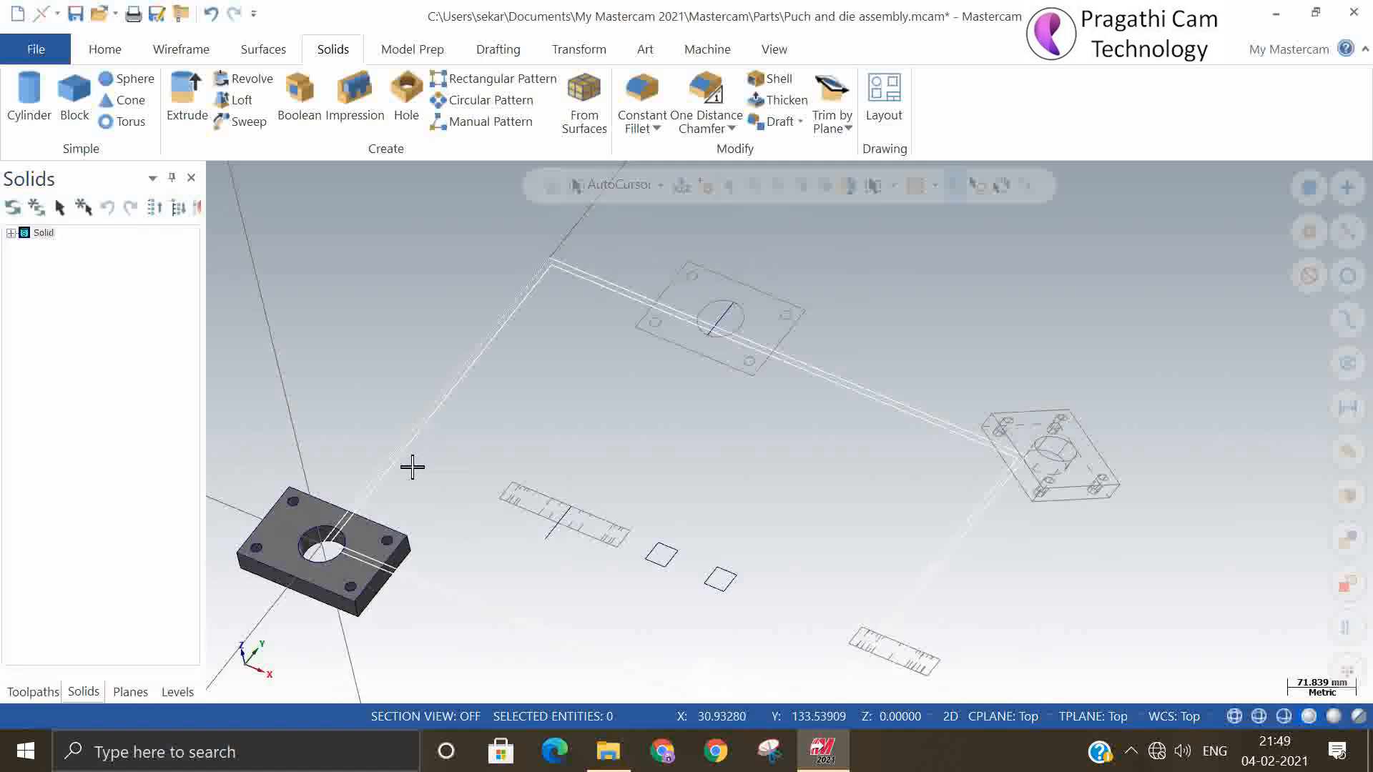
{"action": "scroll", "coordinate": [413, 467], "scroll_direction": "down", "scroll_amount": 1}
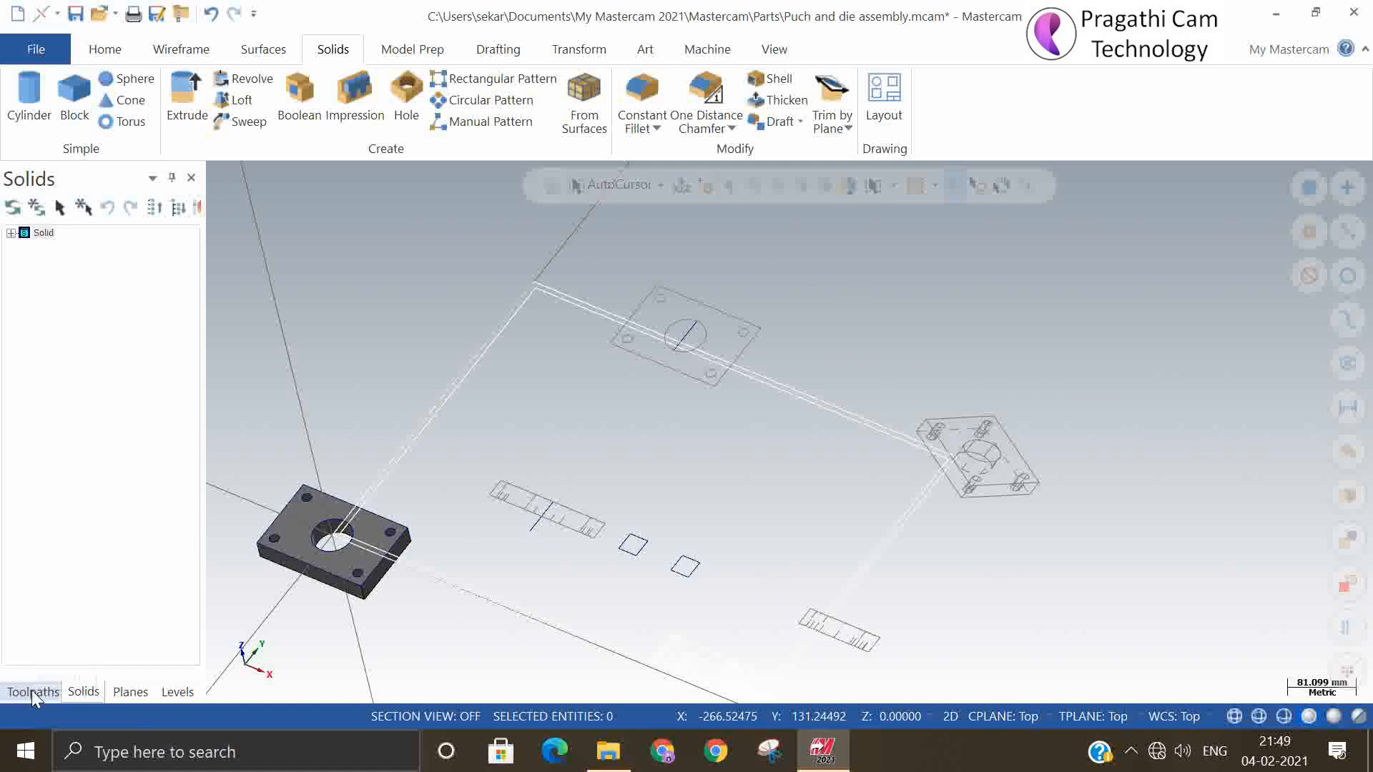
{"action": "left_click", "coordinate": [161, 691]}
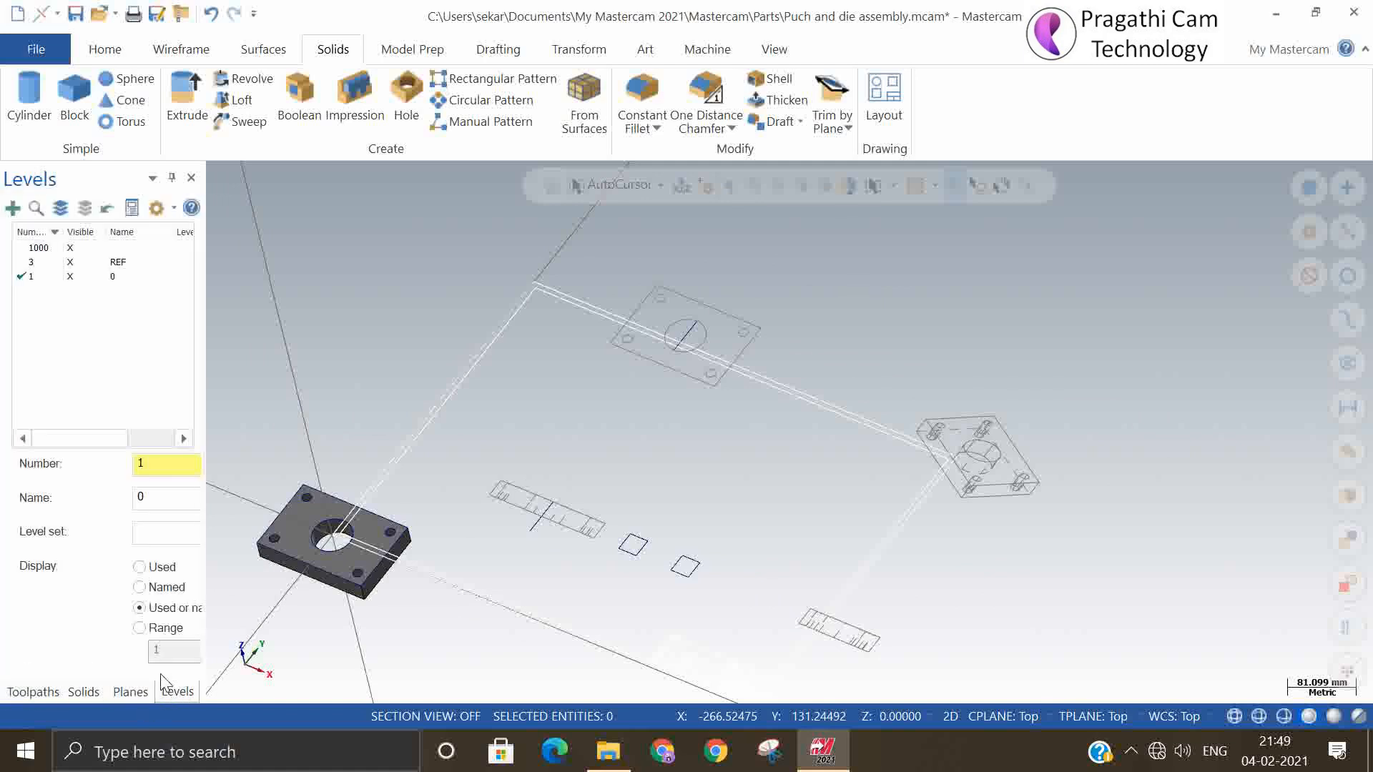
{"action": "left_click", "coordinate": [26, 250]}
{"action": "left_click", "coordinate": [71, 277]}
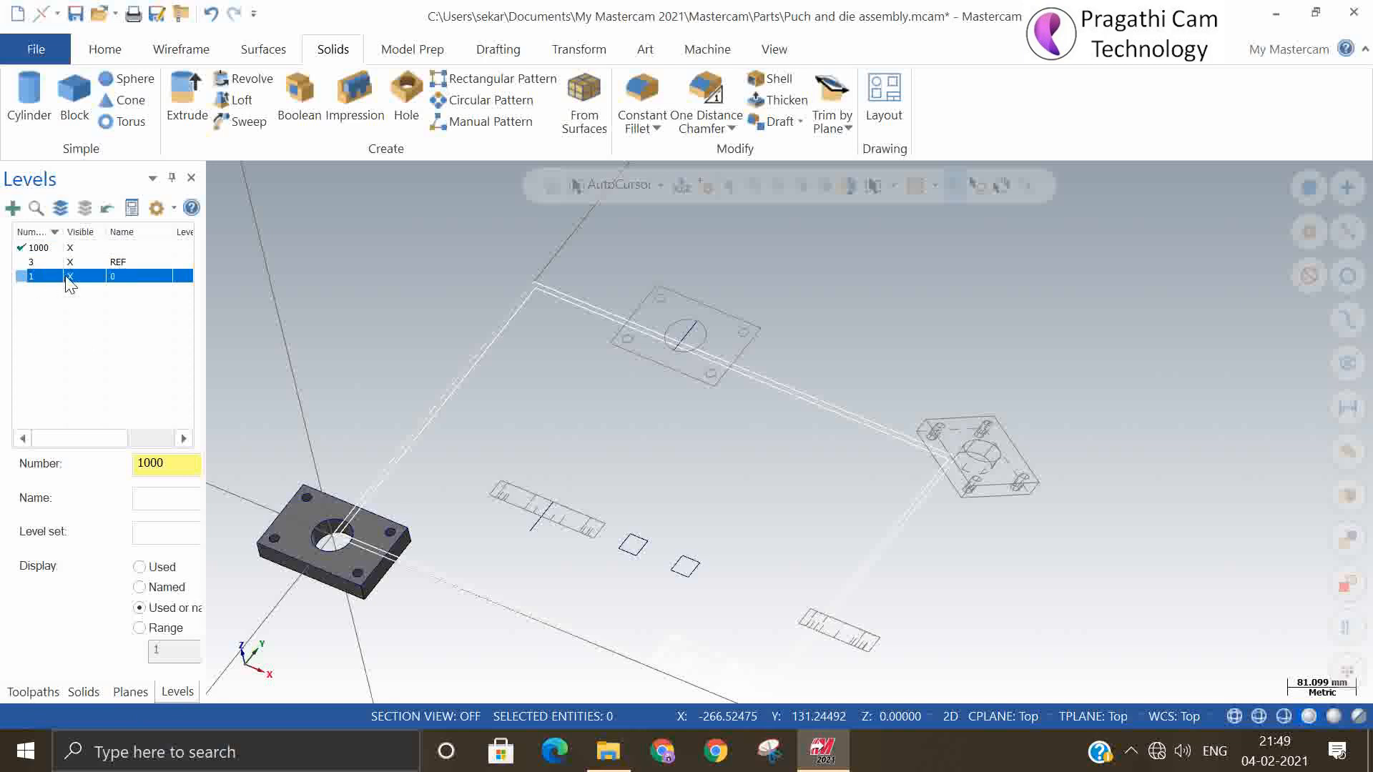
{"action": "left_click", "coordinate": [70, 262]}
In the top orientation, move the plan view and the isometric view together by -100 in Y
{"action": "right_click", "coordinate": [346, 277]}
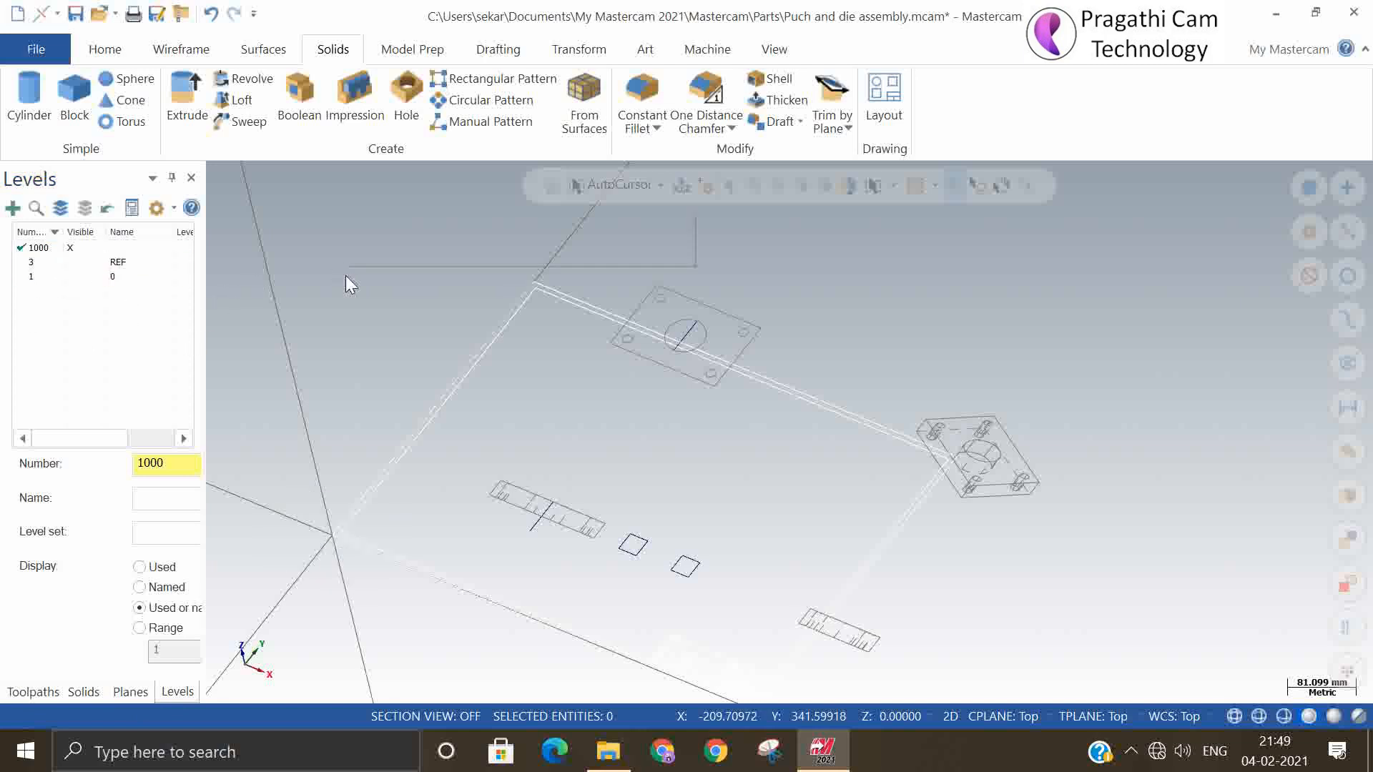
{"action": "left_click", "coordinate": [392, 397]}
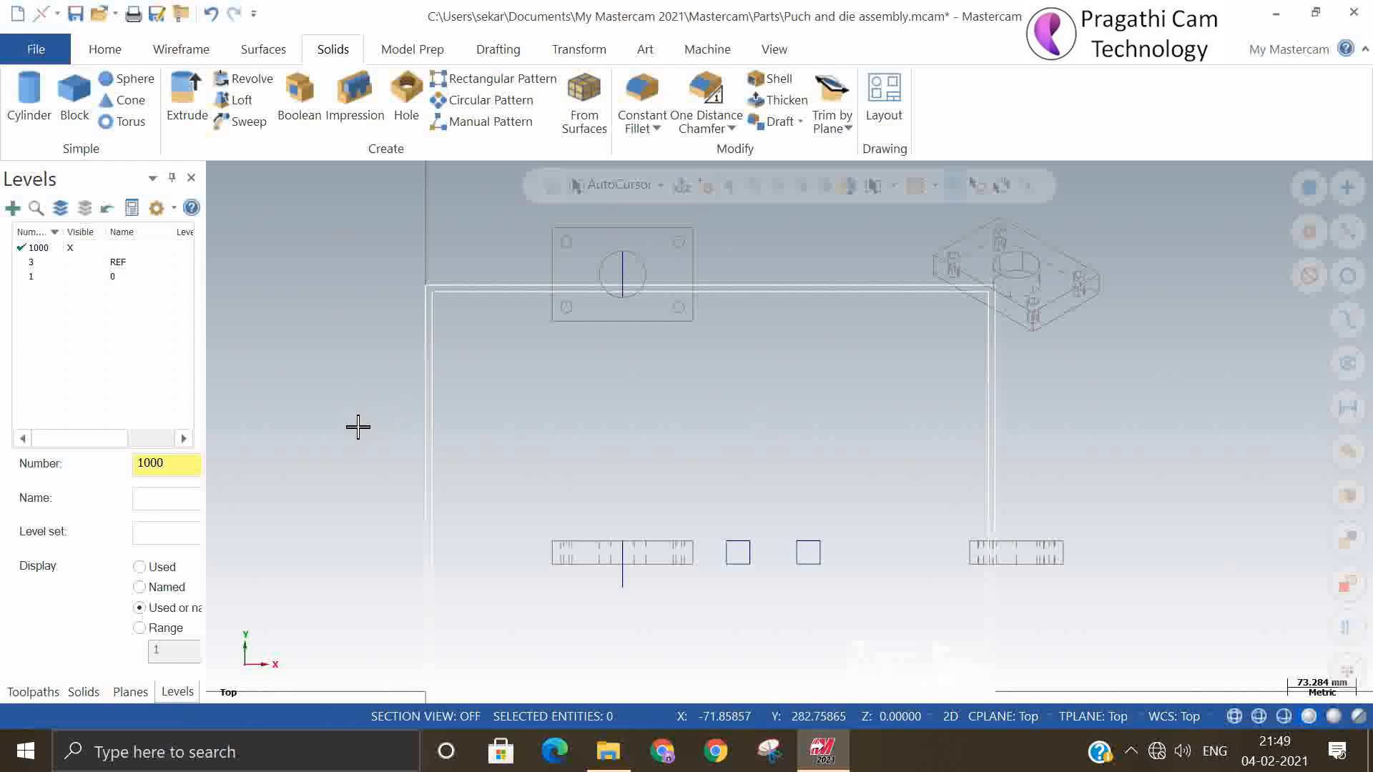
{"action": "scroll", "coordinate": [471, 411], "scroll_direction": "down", "scroll_amount": 2}
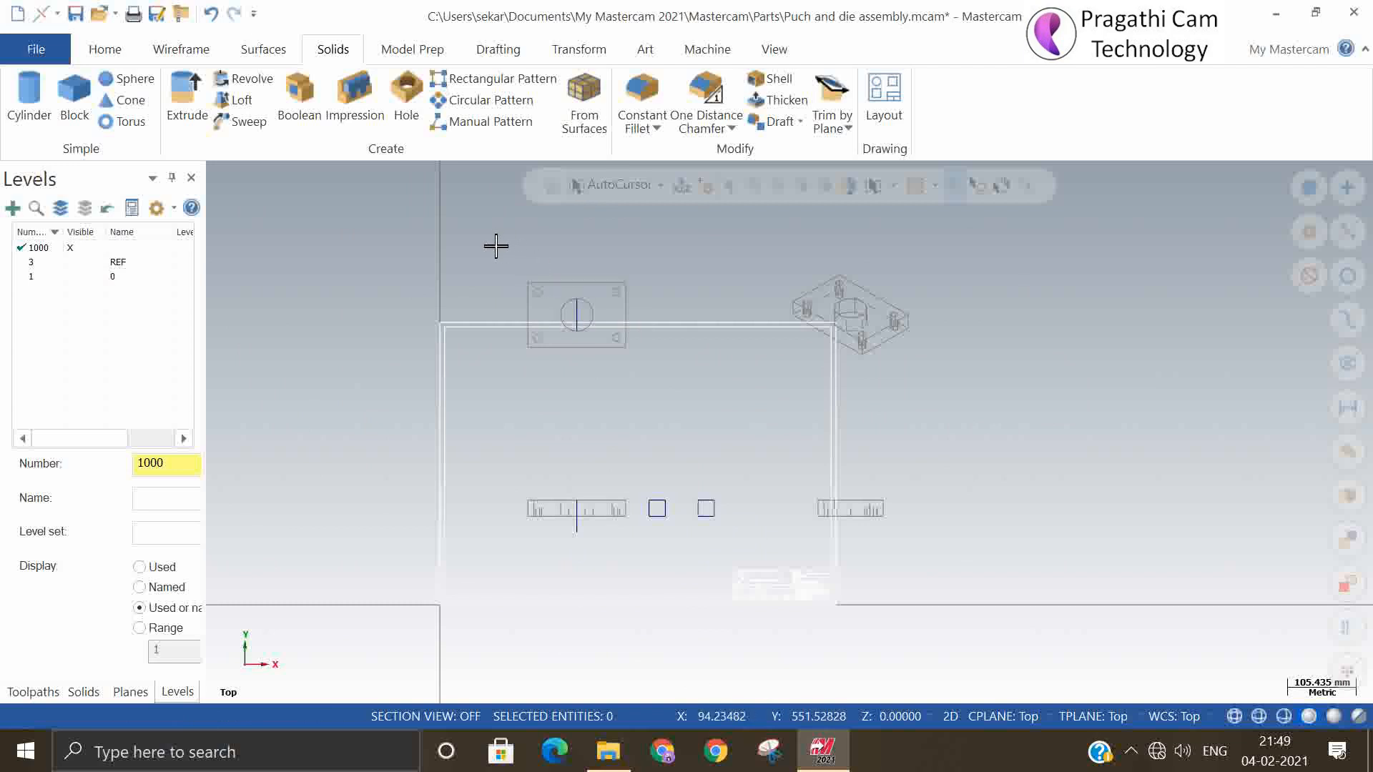
{"action": "left_click_drag", "start_coordinate": [490, 245], "coordinate": [973, 399]}
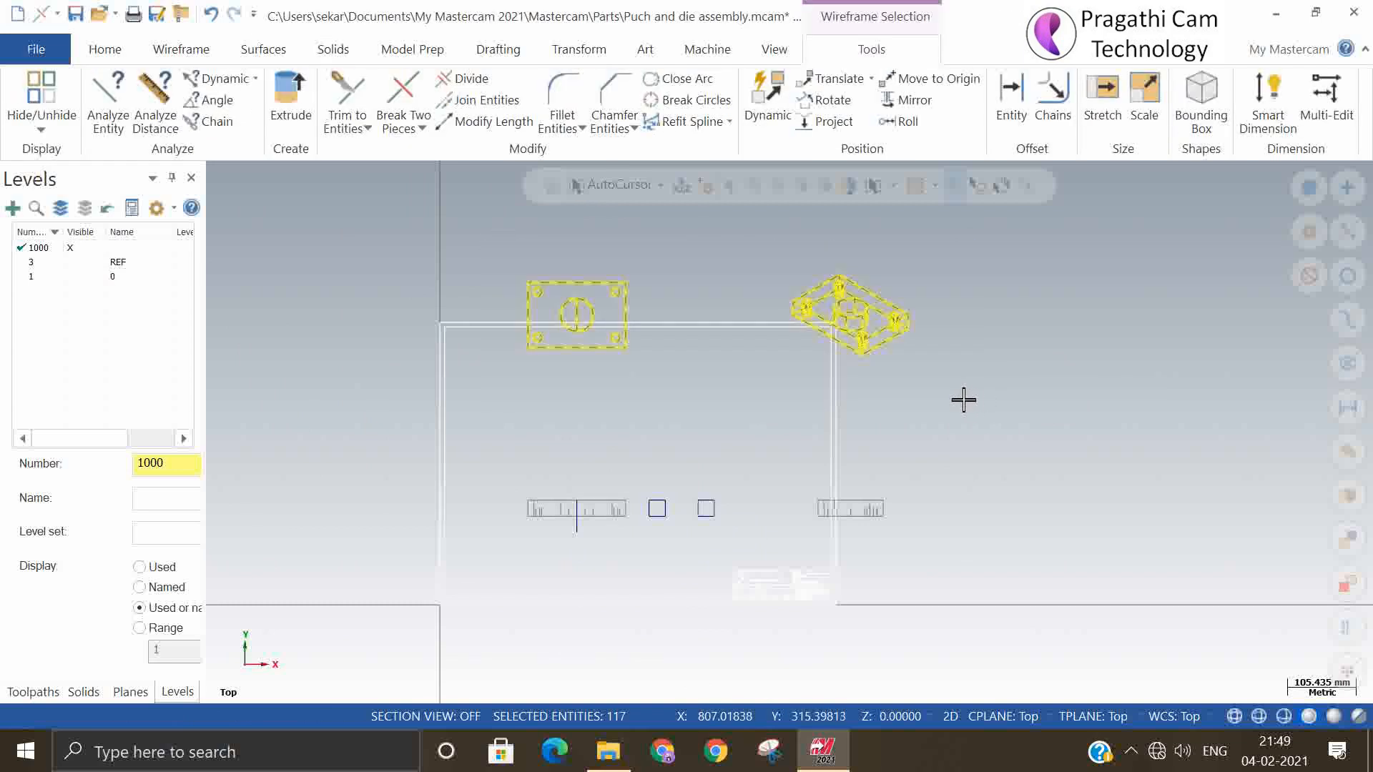
{"action": "left_click", "coordinate": [579, 48]}
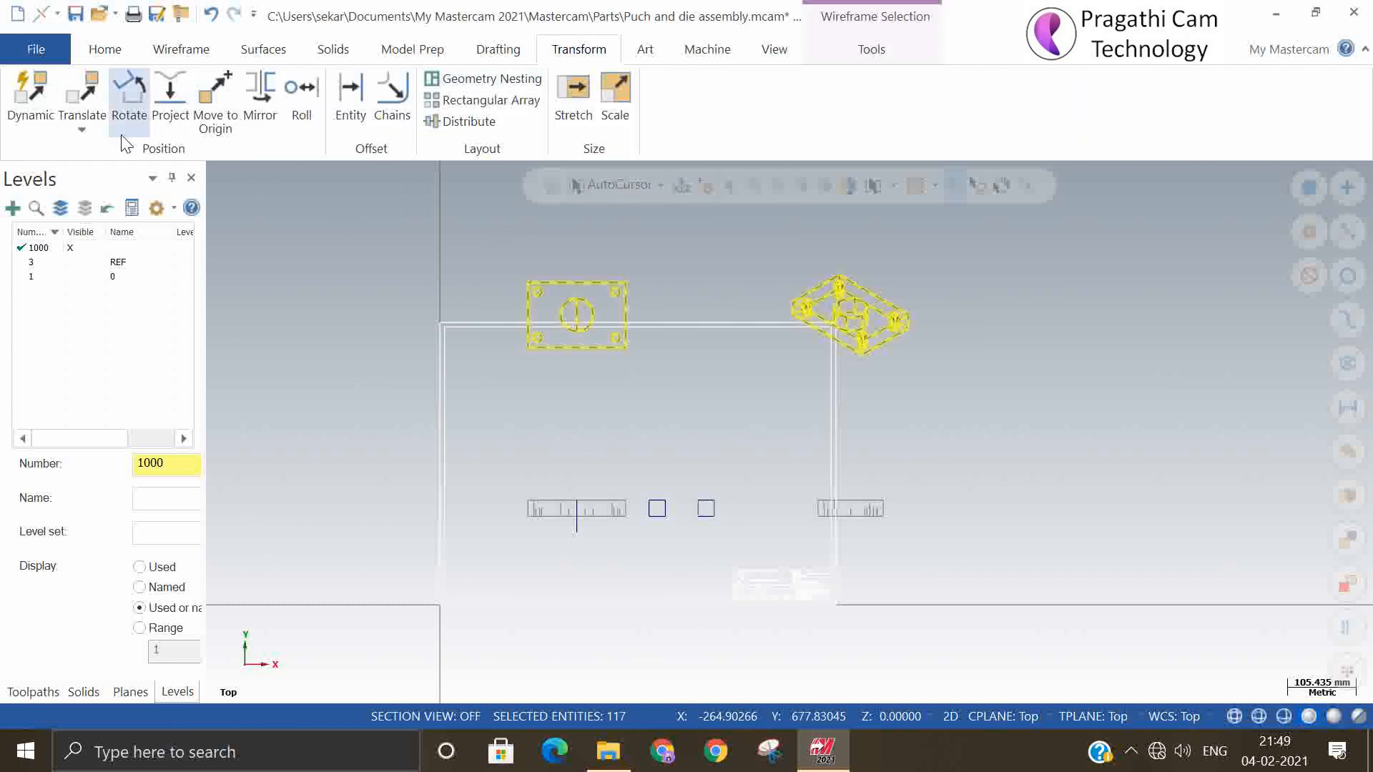
{"action": "left_click", "coordinate": [82, 129]}
{"action": "left_click", "coordinate": [92, 153]}
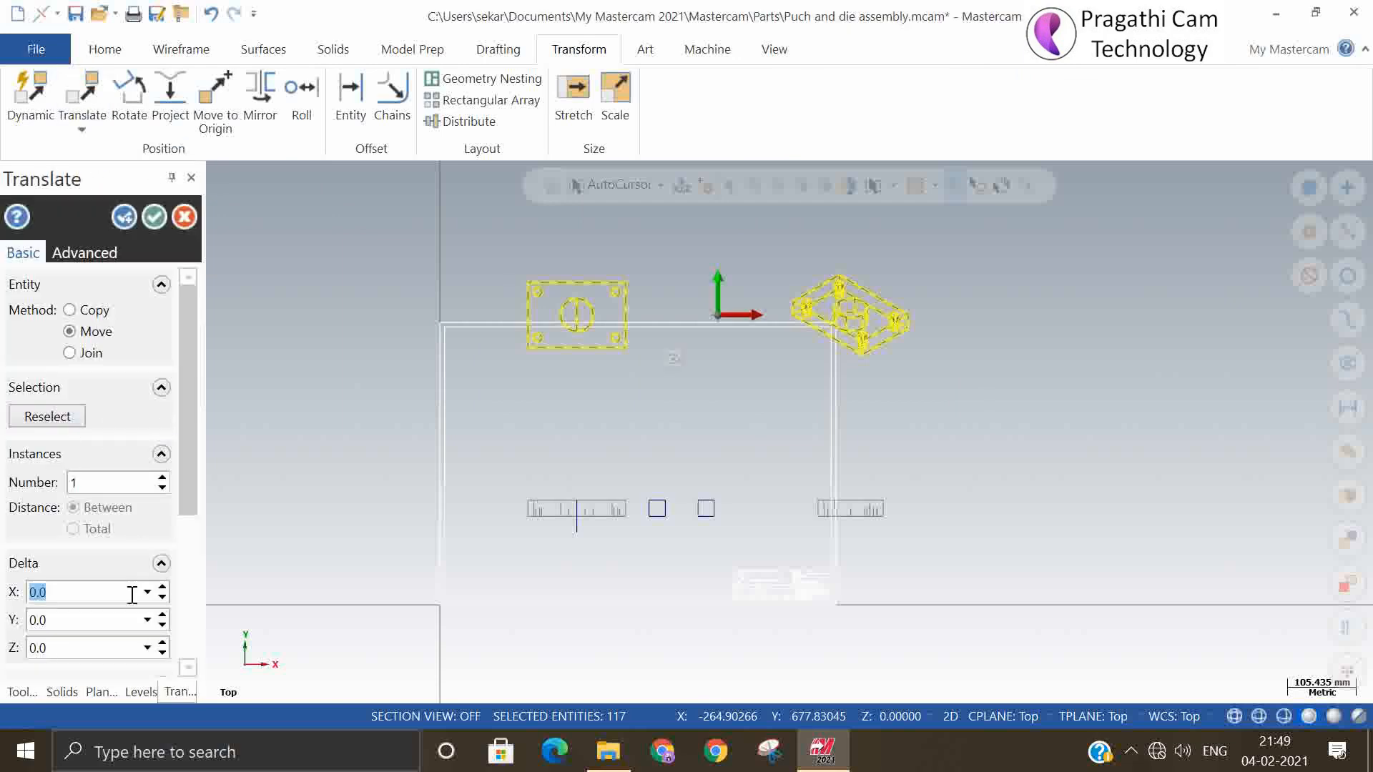
{"action": "left_click", "coordinate": [163, 653]}
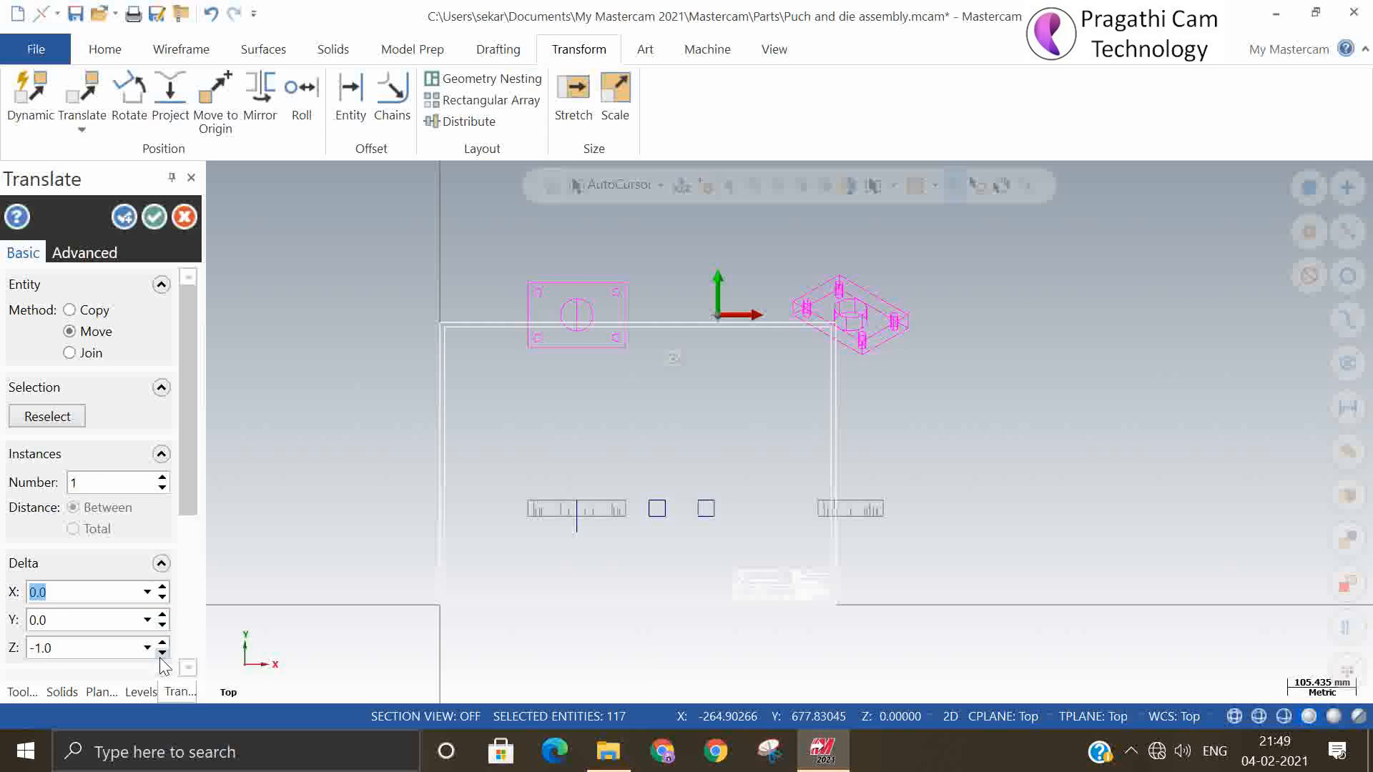
{"action": "left_click", "coordinate": [162, 653]}
{"action": "left_click", "coordinate": [91, 658]}
{"action": "left_click", "coordinate": [163, 625]}
{"action": "left_click", "coordinate": [162, 625]}
{"action": "left_click", "coordinate": [163, 625]}
{"action": "left_click", "coordinate": [162, 625]}
{"action": "left_click", "coordinate": [162, 625]}
{"action": "left_click", "coordinate": [163, 625]}
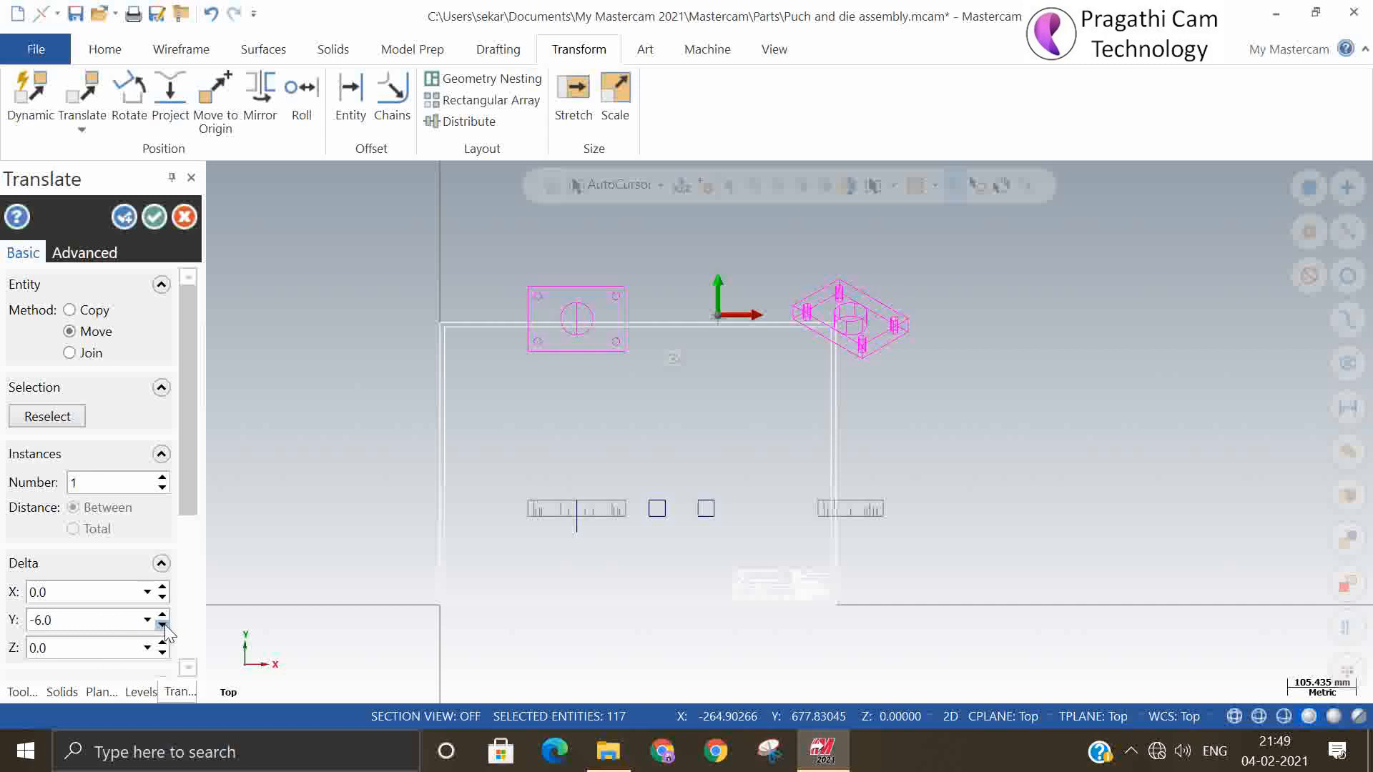
{"action": "left_click", "coordinate": [163, 625]}
{"action": "left_click", "coordinate": [163, 625]}
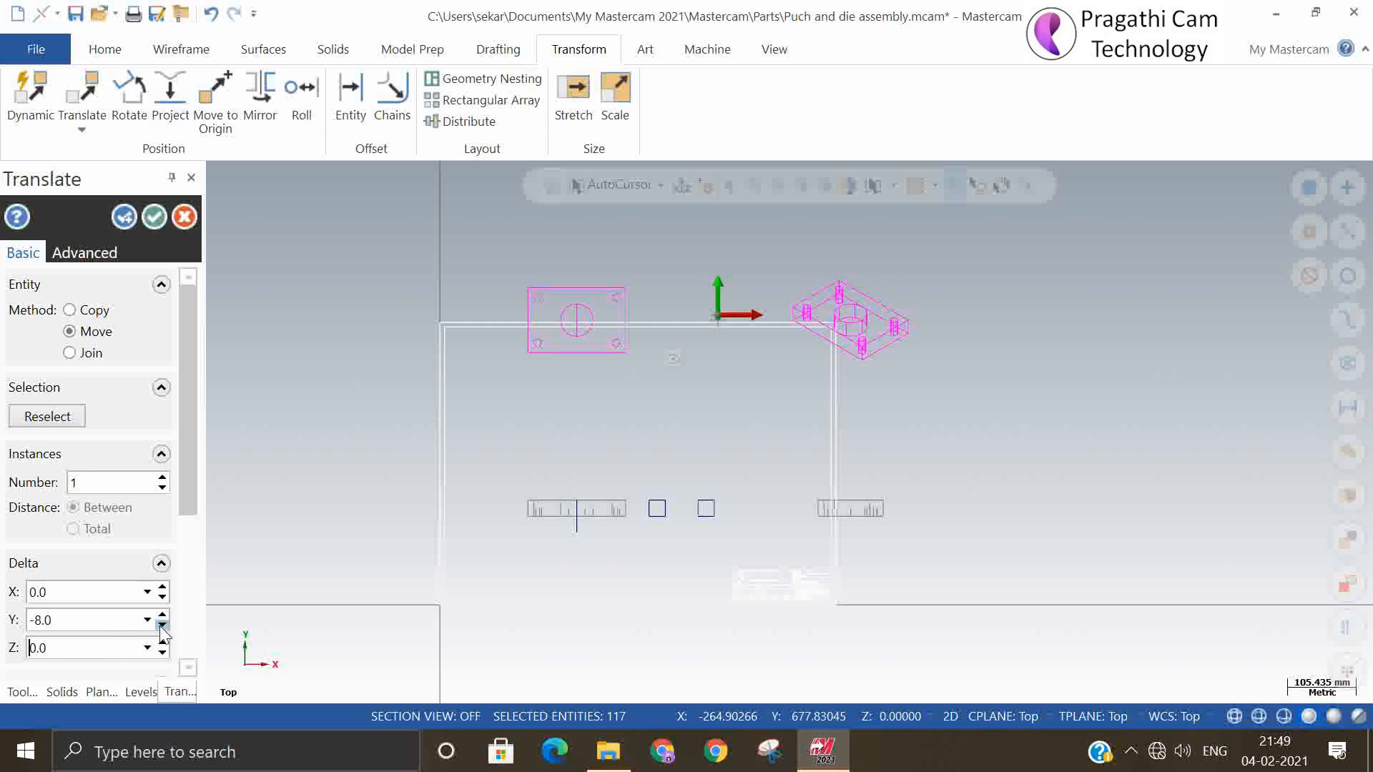
{"action": "left_click", "coordinate": [163, 626]}
{"action": "left_click", "coordinate": [162, 625]}
{"action": "left_click", "coordinate": [86, 627]}
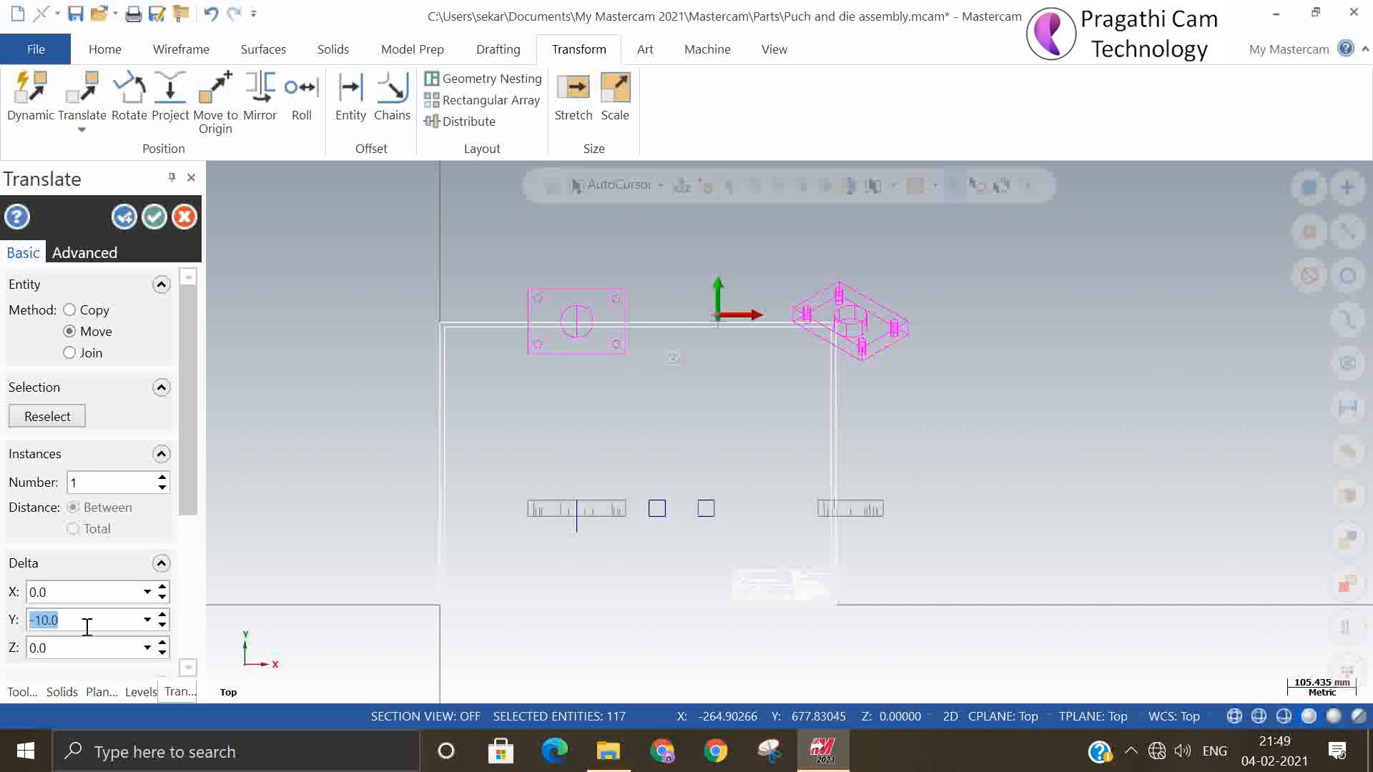
{"action": "type", "text": "-50"}
{"action": "key", "text": "Return"}
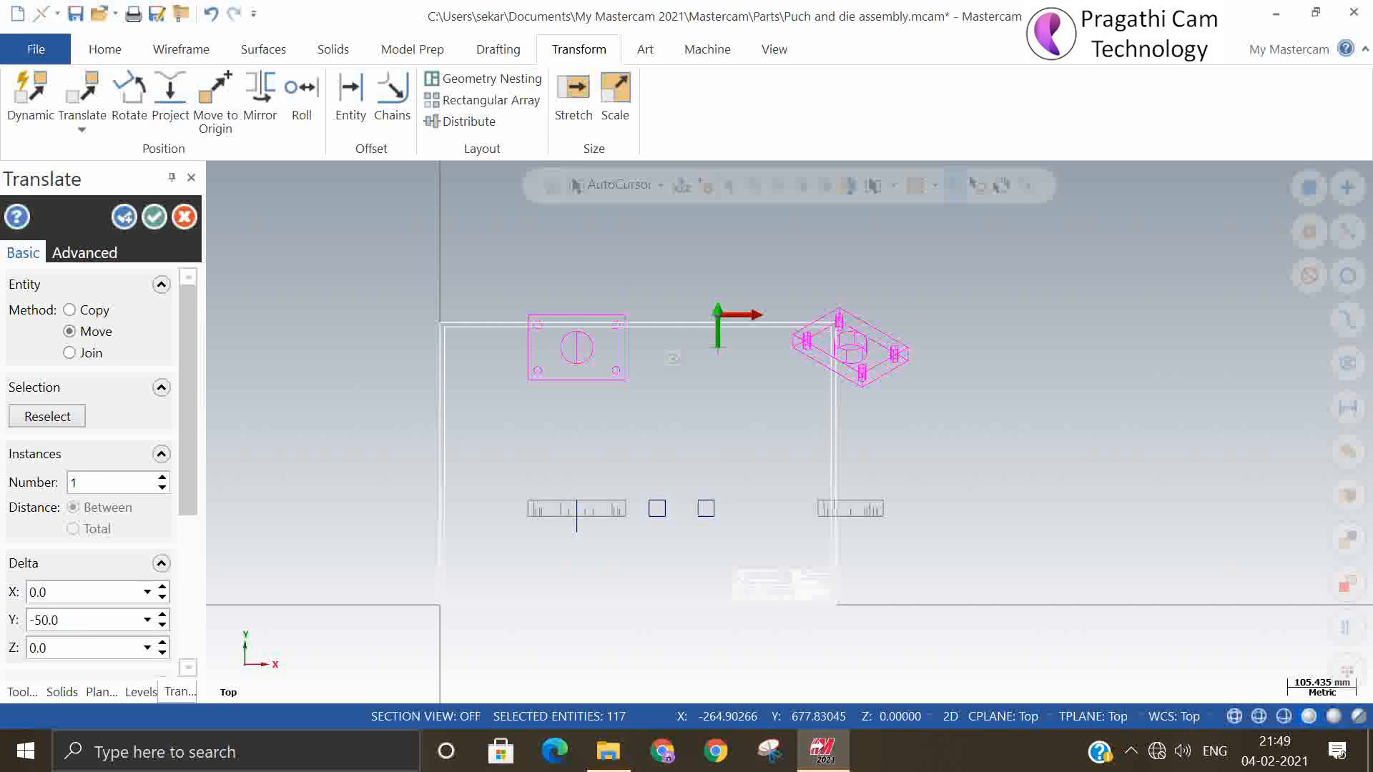
{"action": "type", "text": "-100"}
{"action": "key", "text": "Return"}
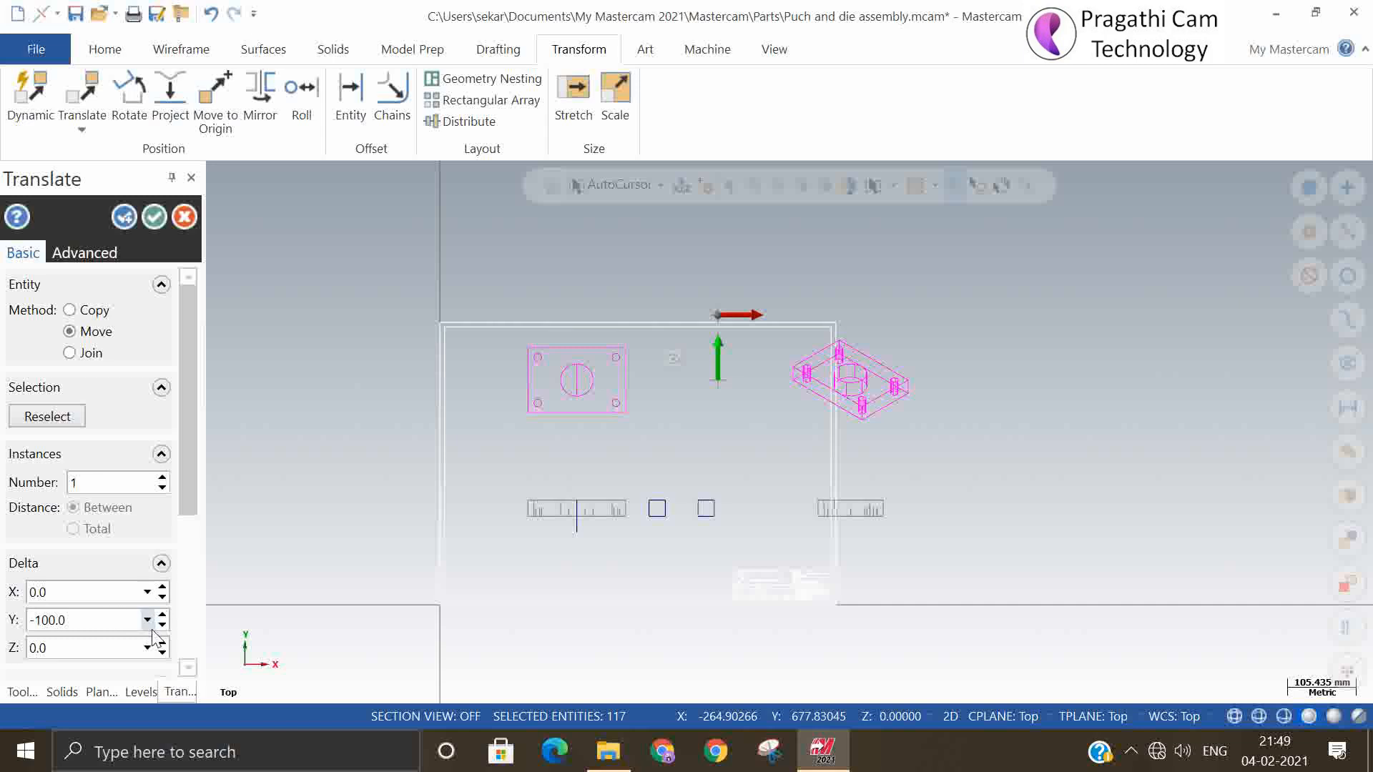
{"action": "left_click", "coordinate": [130, 222]}
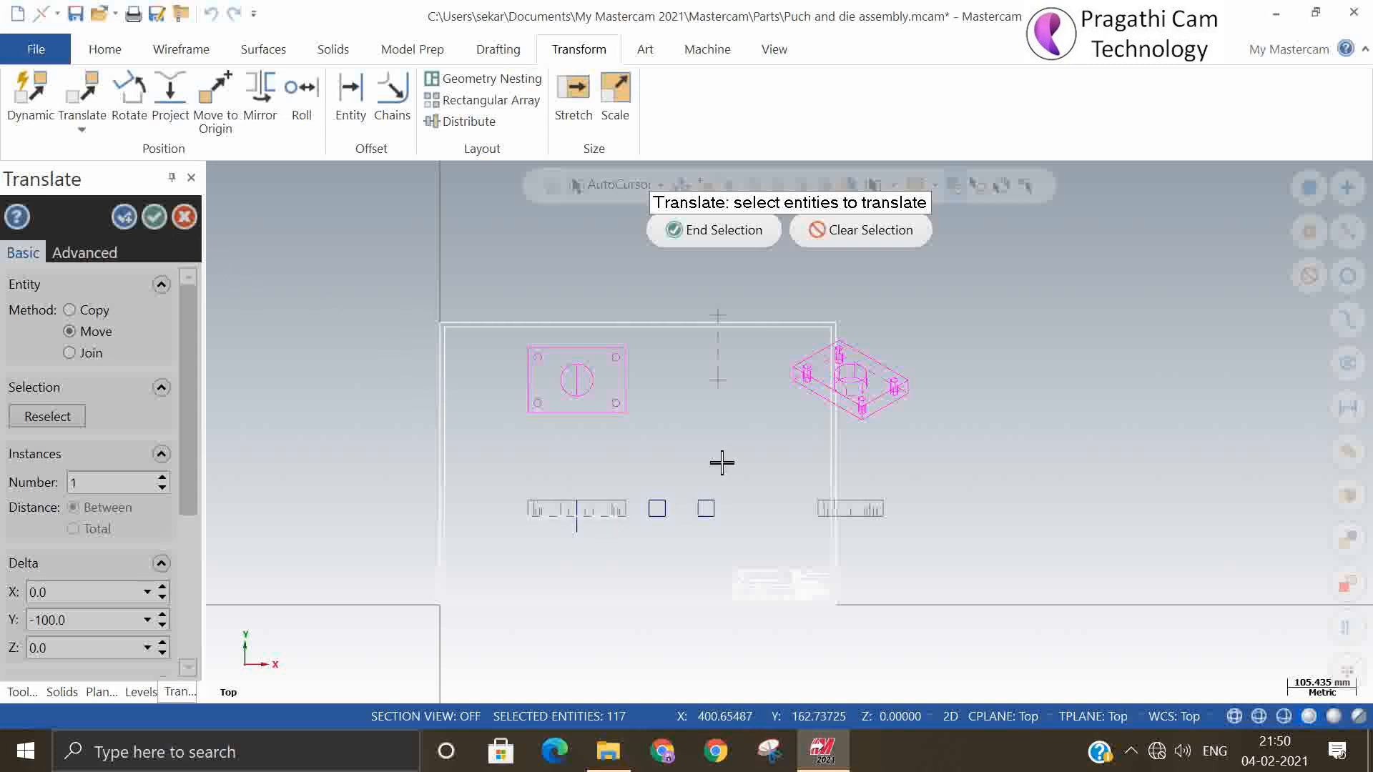
{"action": "key", "text": "Escape"}
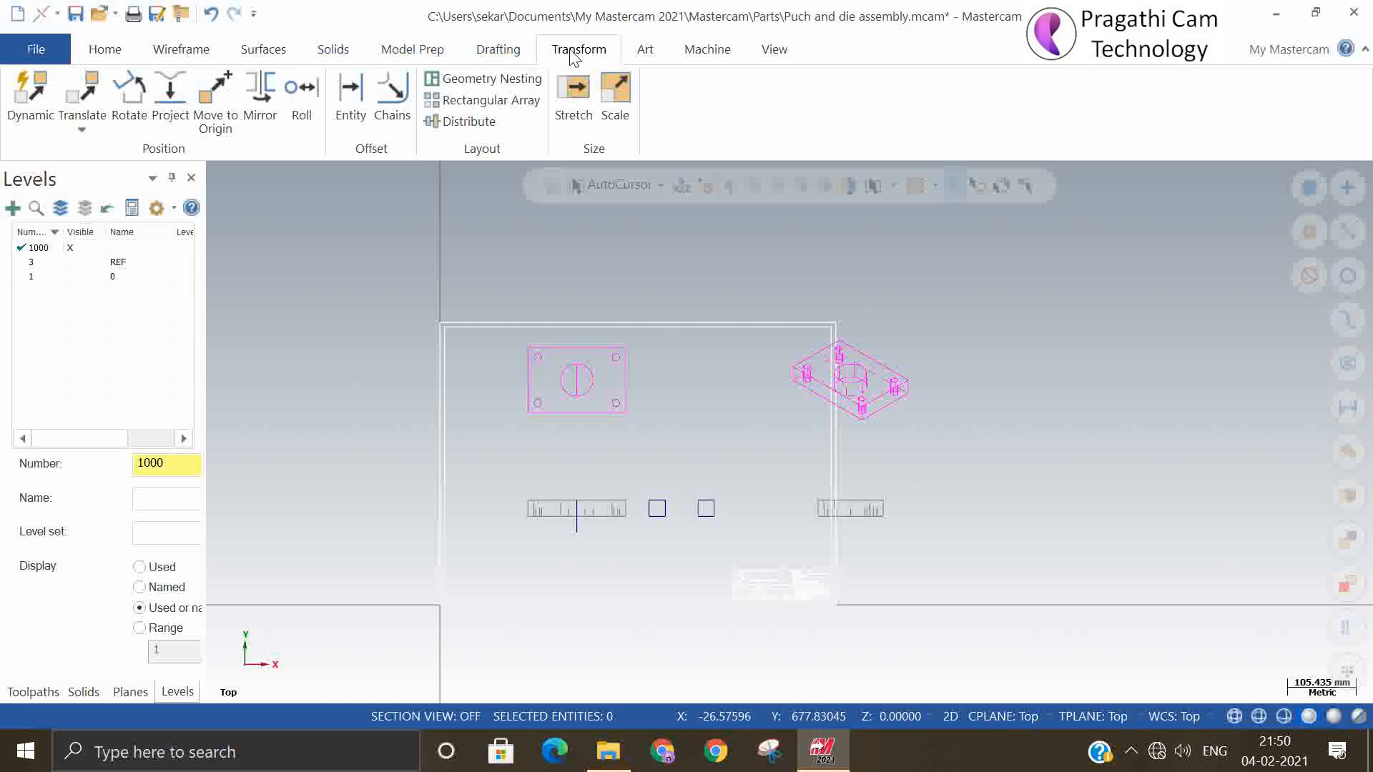
Move the plan view, the front view and the two square section profiles together by -75 in X
{"action": "left_click", "coordinate": [86, 128]}
{"action": "left_click", "coordinate": [99, 152]}
{"action": "left_click_drag", "start_coordinate": [455, 263], "coordinate": [776, 549]}
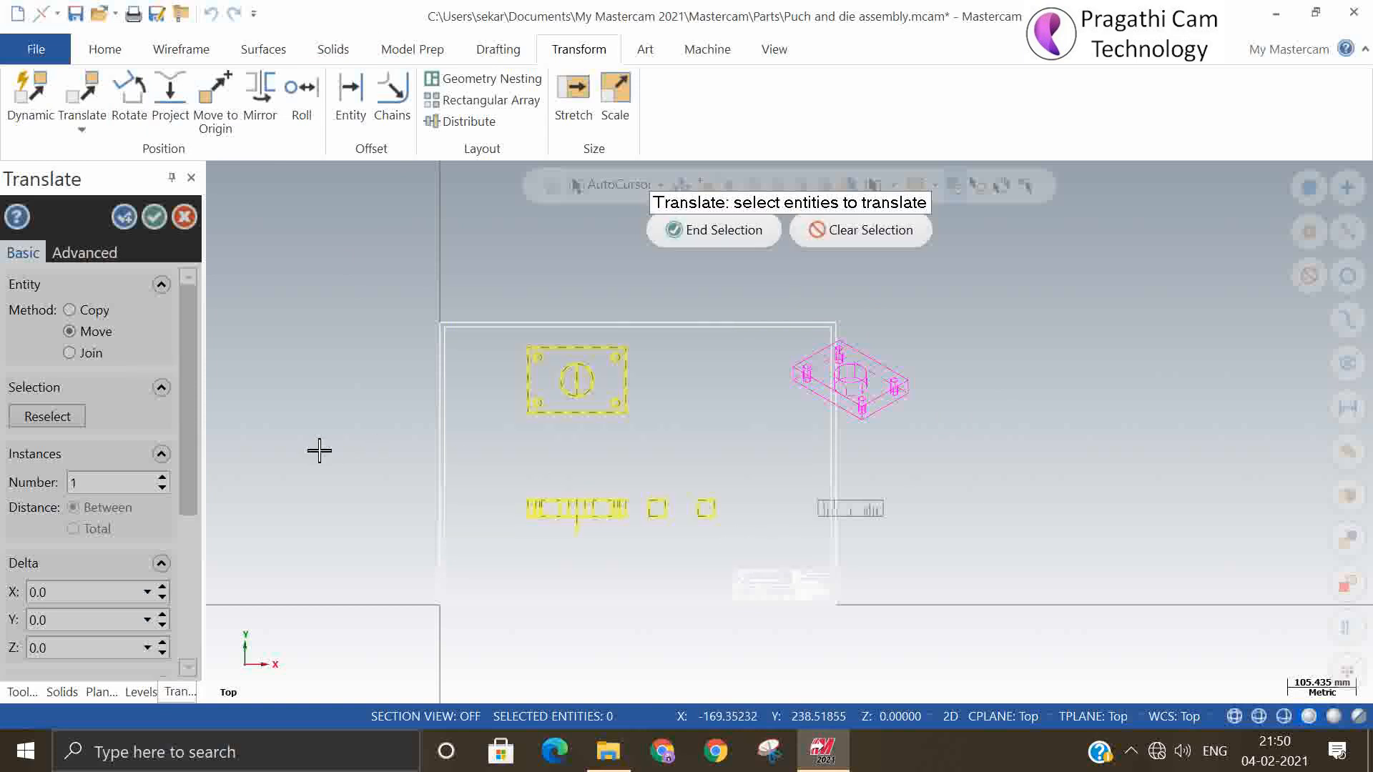
{"action": "left_click", "coordinate": [703, 242]}
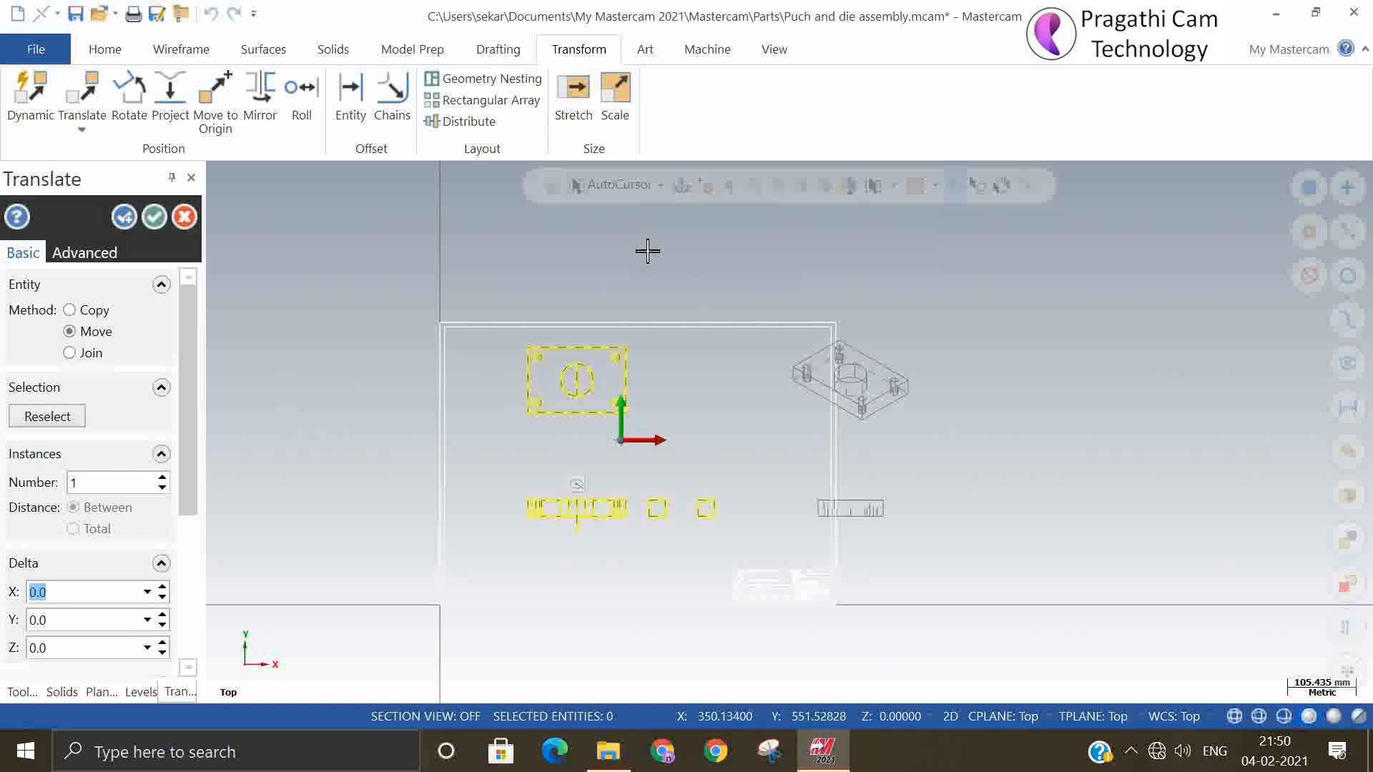
{"action": "left_click", "coordinate": [163, 598]}
{"action": "left_click", "coordinate": [163, 598]}
{"action": "left_click", "coordinate": [163, 598]}
{"action": "left_click", "coordinate": [163, 598]}
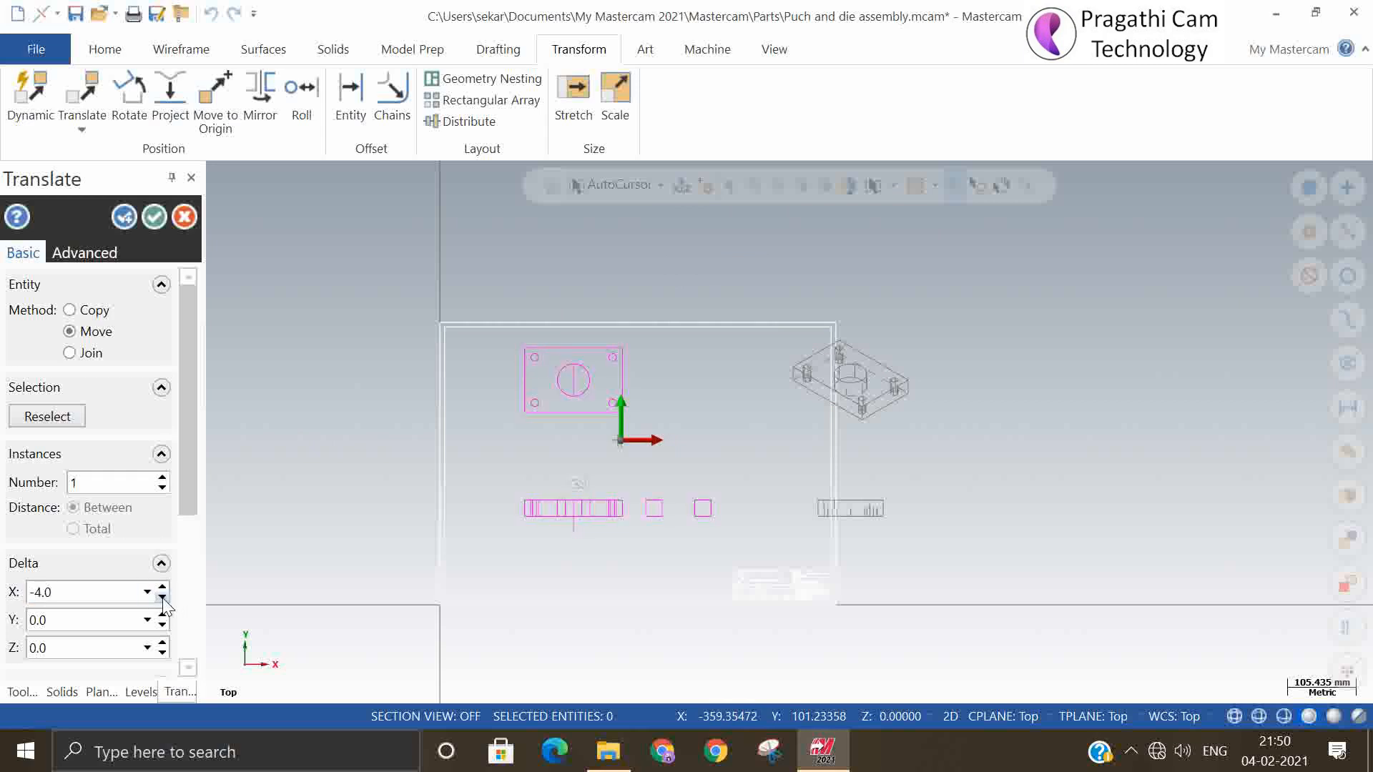
{"action": "left_click", "coordinate": [164, 597]}
{"action": "left_click", "coordinate": [164, 597]}
{"action": "left_click", "coordinate": [164, 597]}
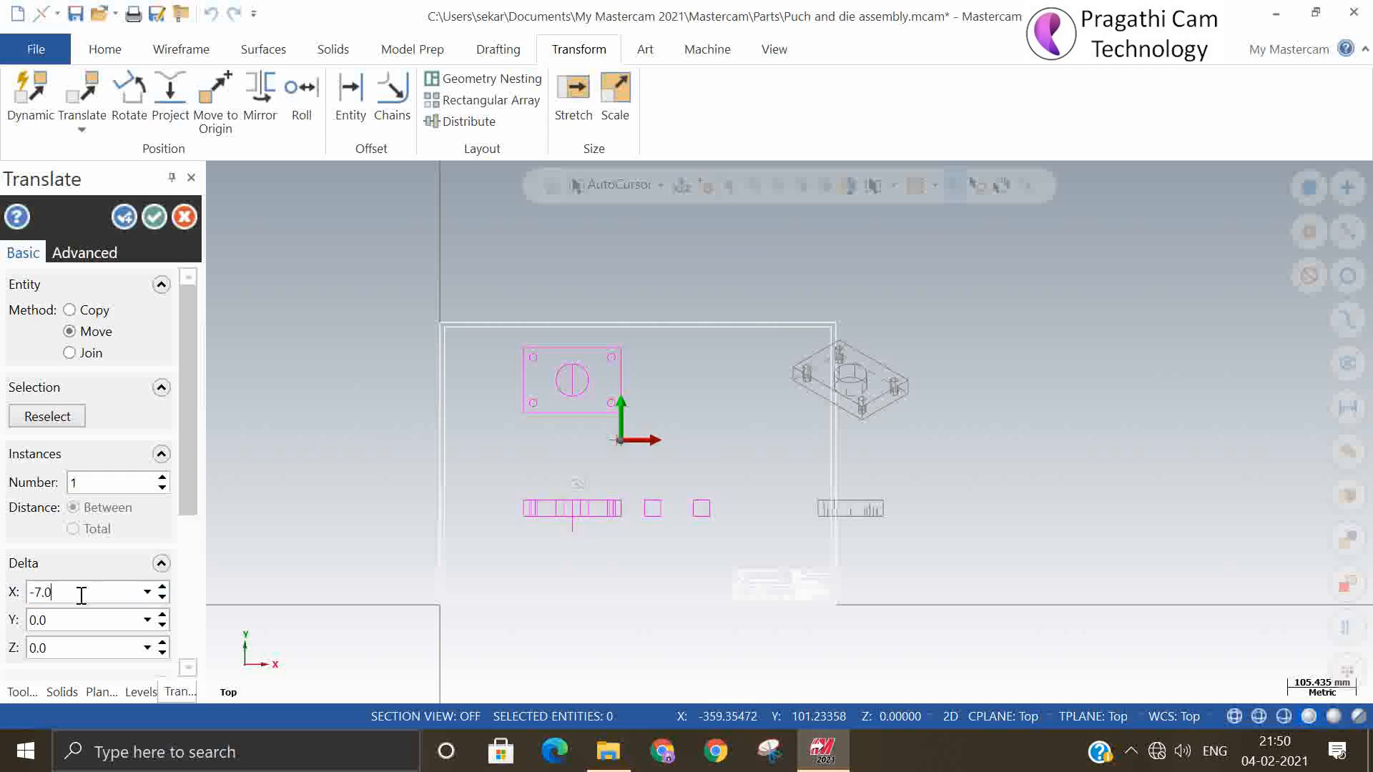
{"action": "left_click_drag", "start_coordinate": [82, 595], "coordinate": [2, 583]}
{"action": "type", "text": "-50"}
{"action": "key", "text": "Return"}
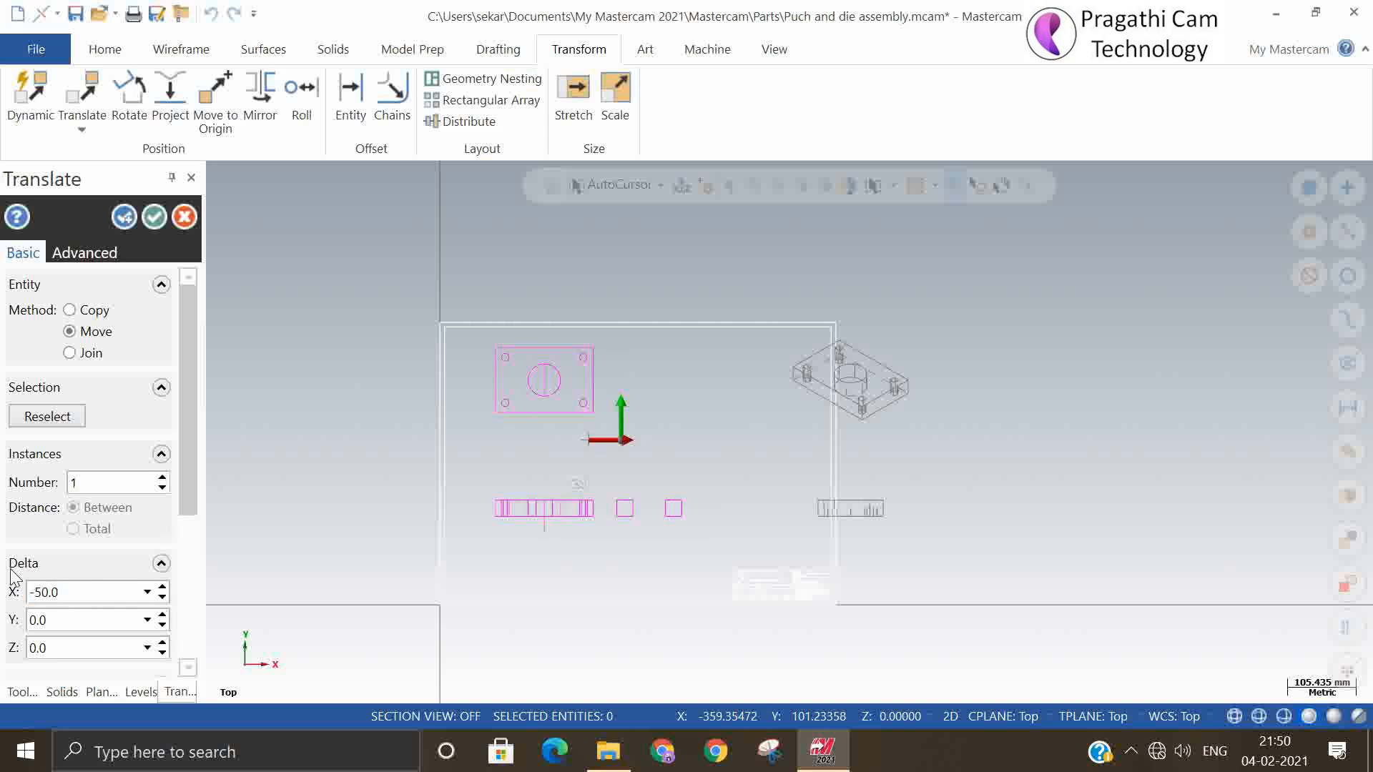
{"action": "type", "text": "-75"}
{"action": "key", "text": "Return"}
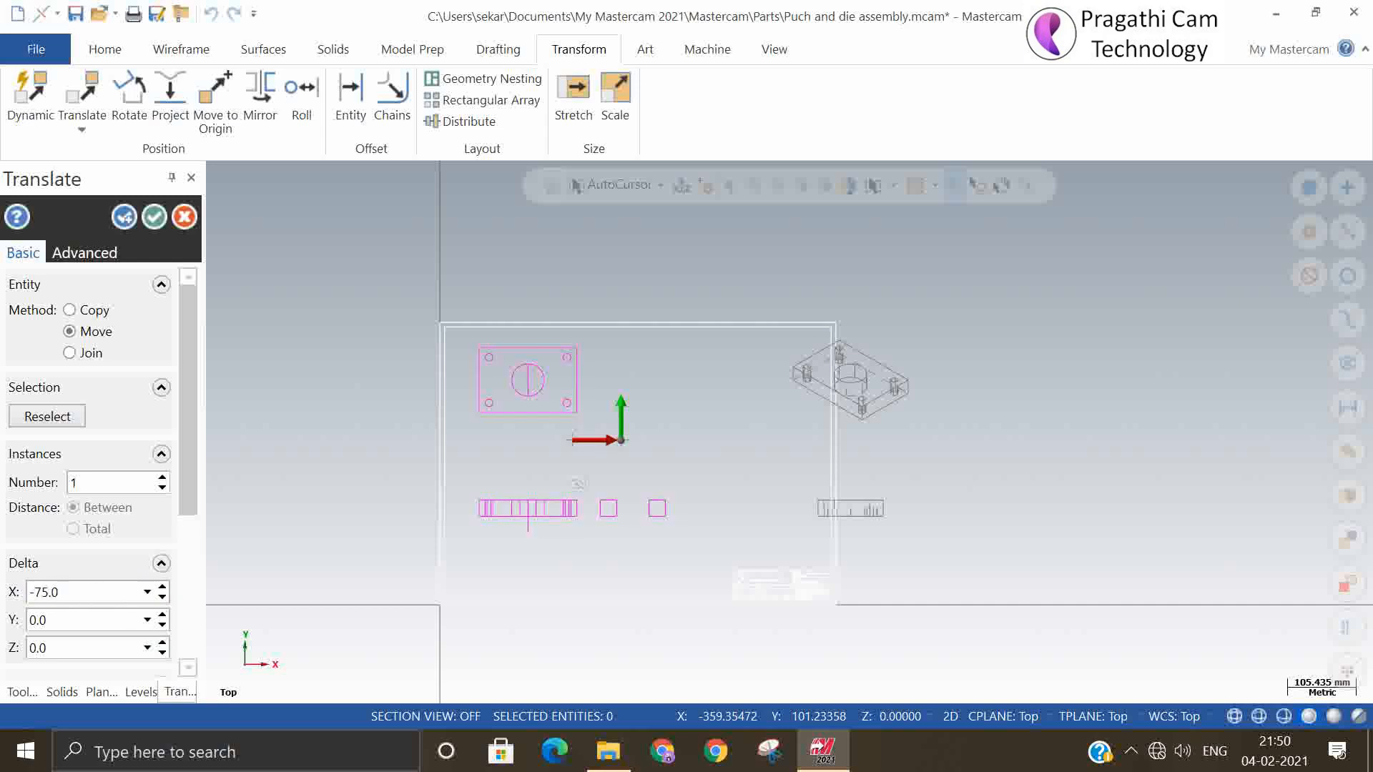
{"action": "left_click", "coordinate": [154, 216]}
Move the isometric view and the side view together by -150 in X so they fit inside the template border
{"action": "left_click_drag", "start_coordinate": [741, 270], "coordinate": [932, 543]}
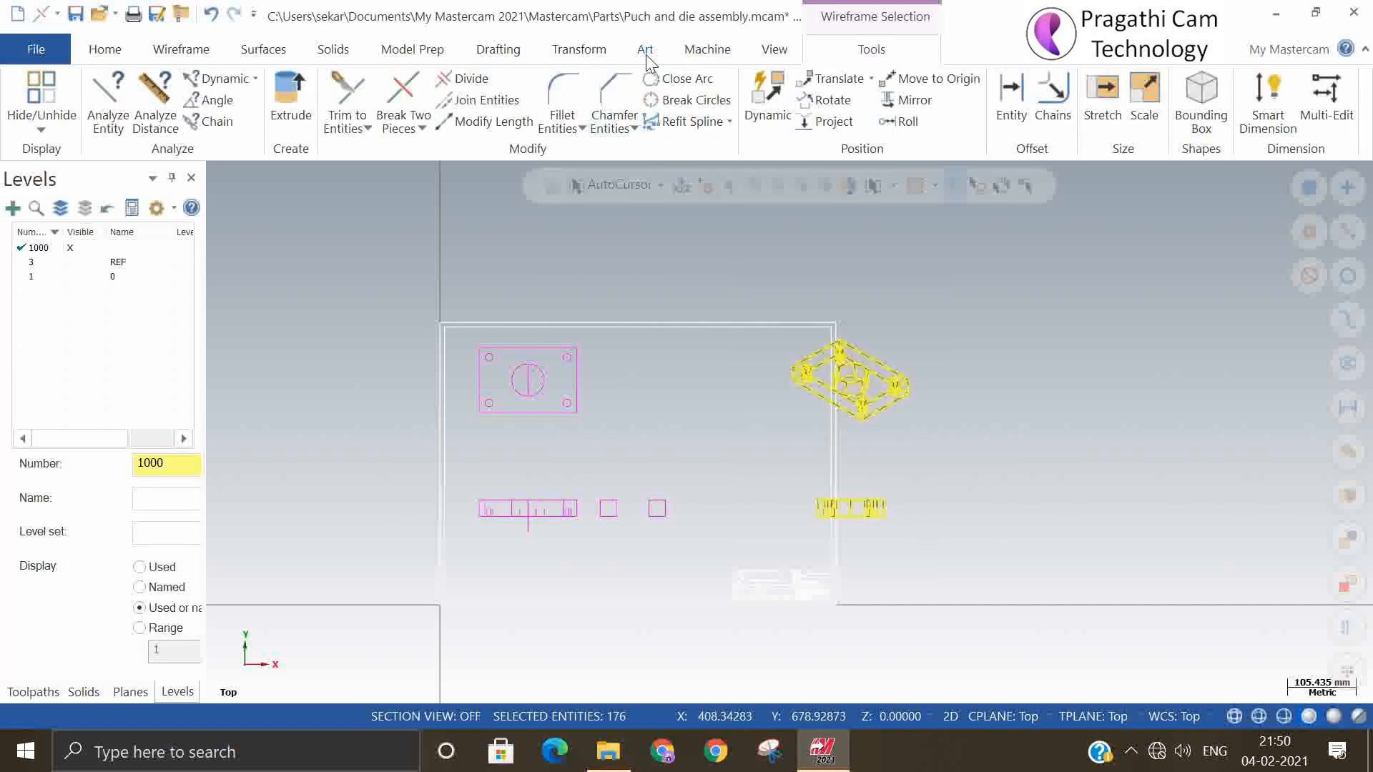
{"action": "left_click", "coordinate": [575, 48]}
{"action": "left_click", "coordinate": [90, 131]}
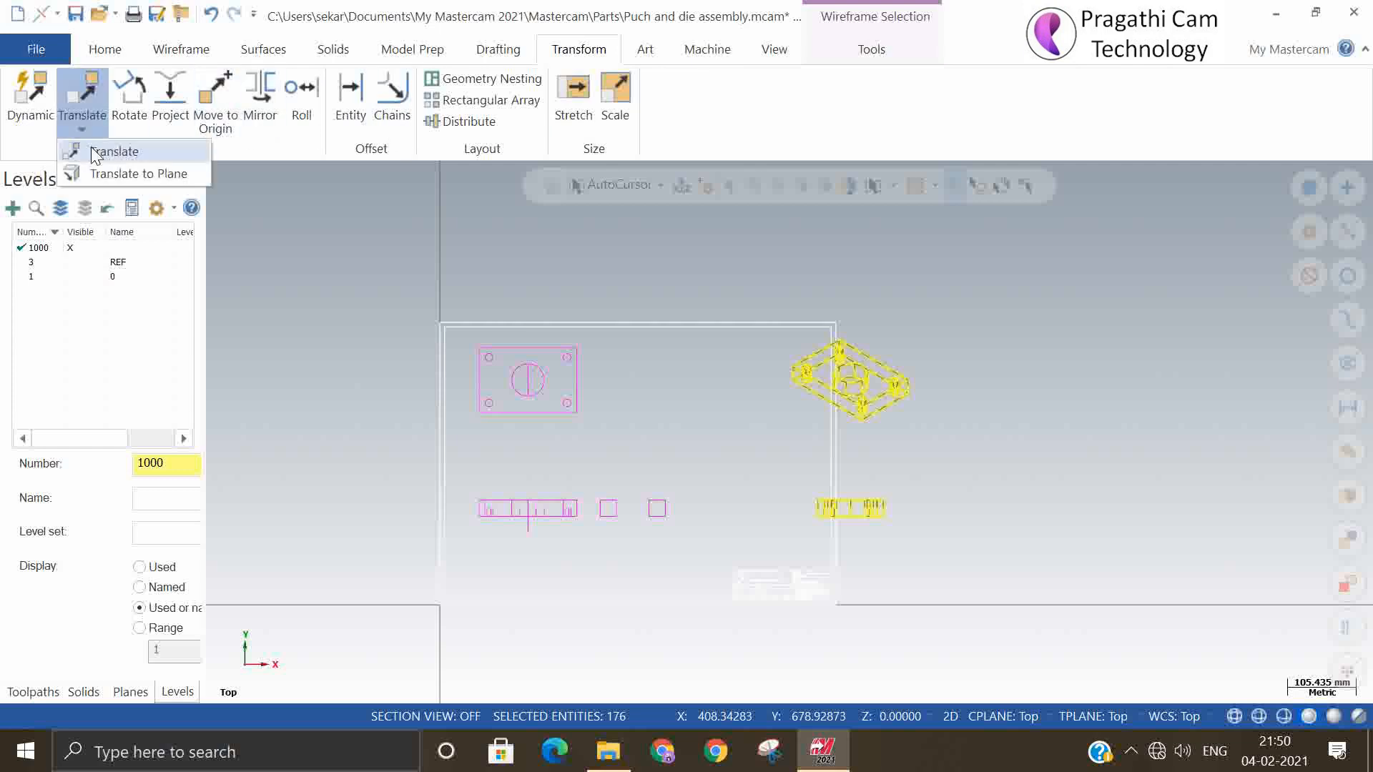
{"action": "left_click", "coordinate": [91, 147]}
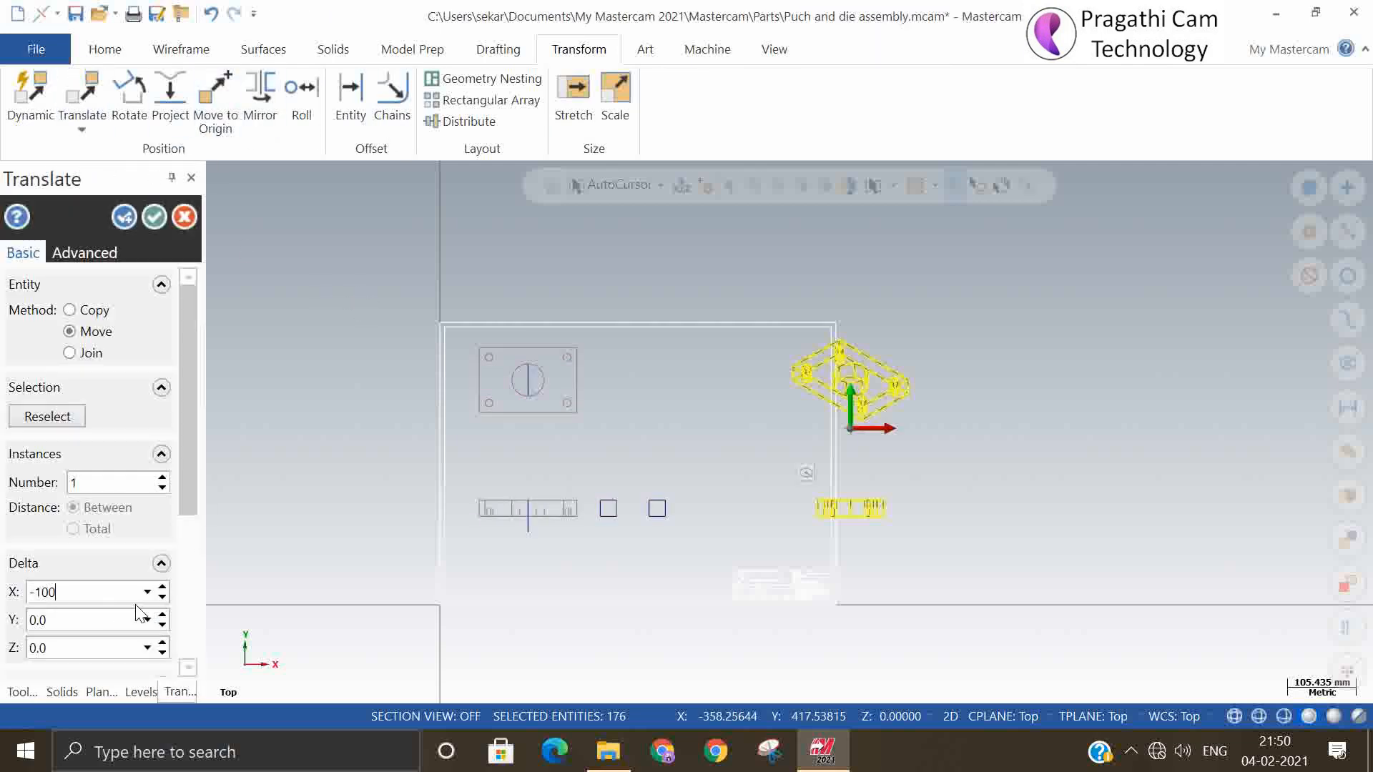
{"action": "key", "text": "Return"}
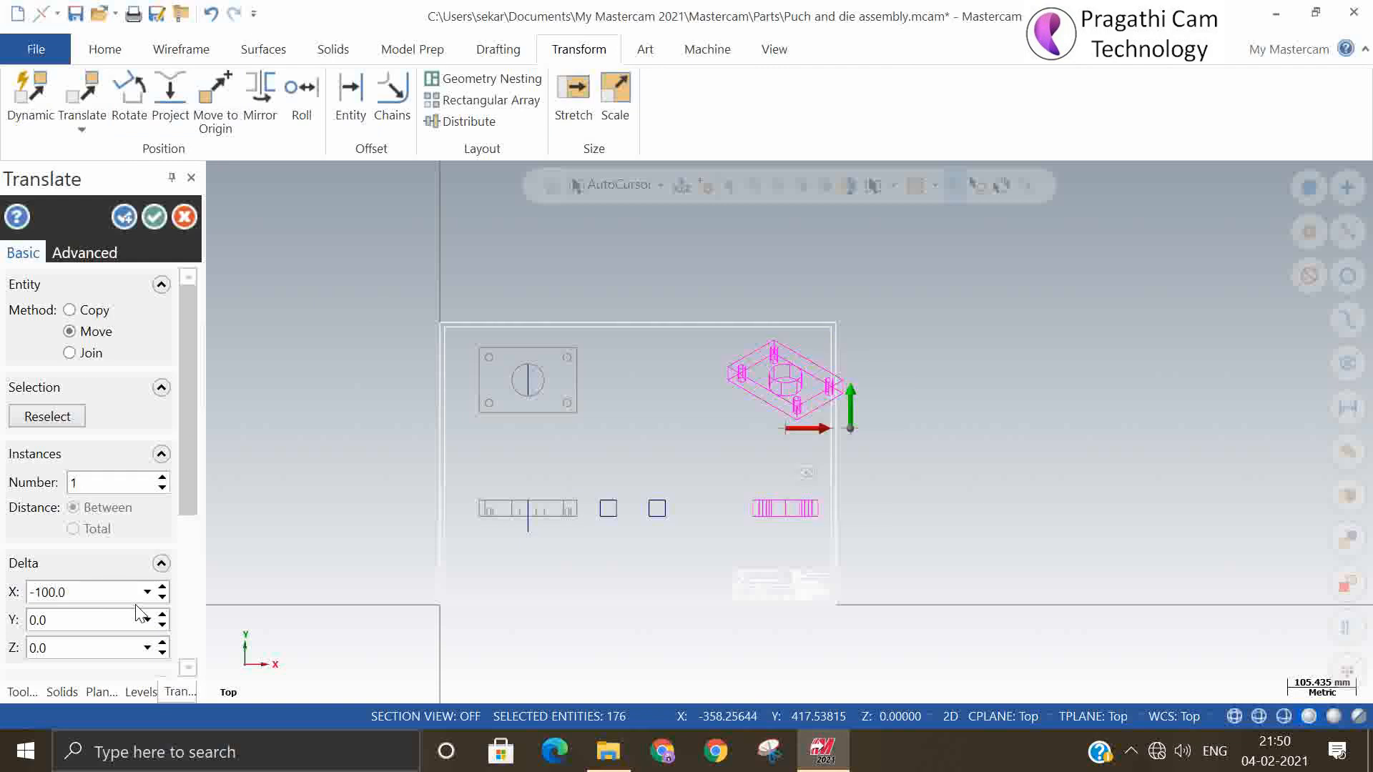
{"action": "double_click", "coordinate": [111, 603]}
{"action": "type", "text": "-"}
{"action": "key", "text": "Return"}
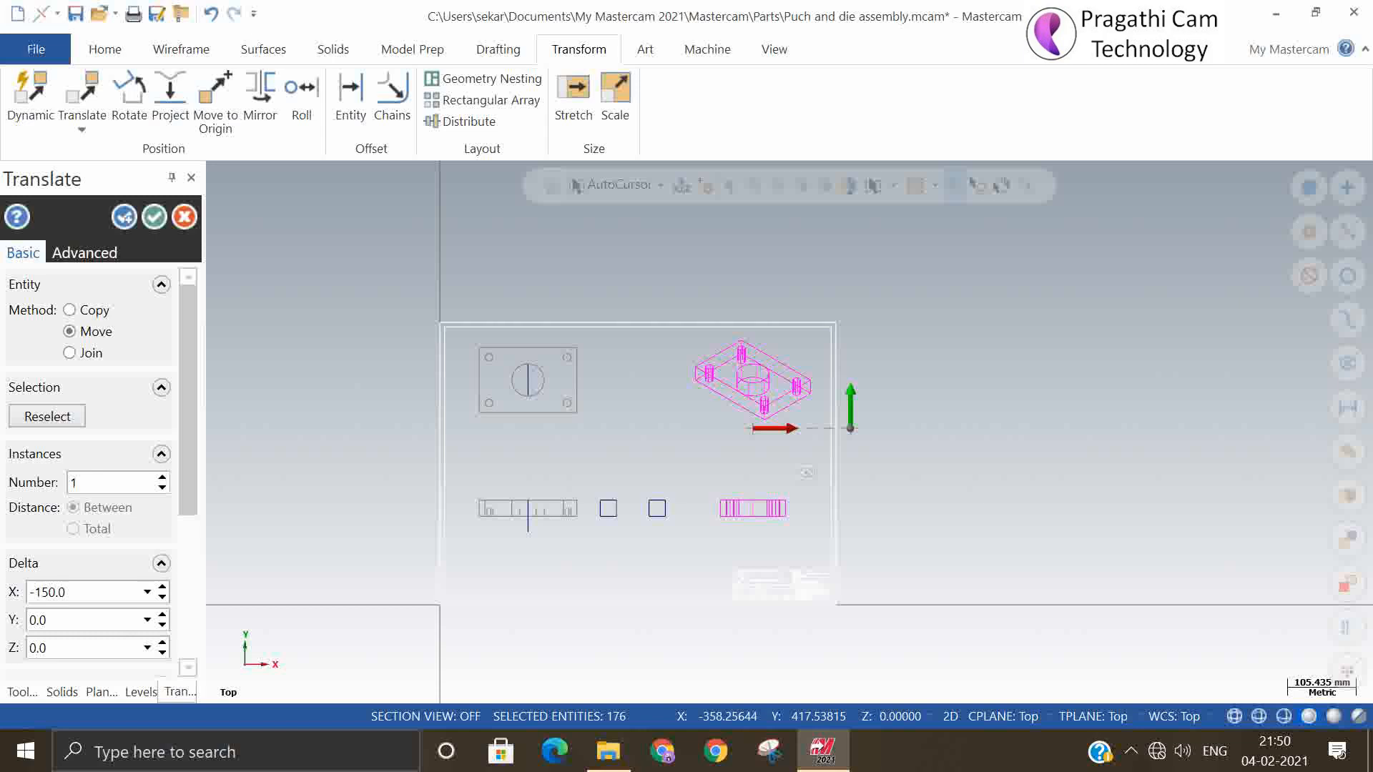
{"action": "left_click", "coordinate": [153, 216]}
Change the wireframe colour of all the drawing views to white and clear the transform result colours
{"action": "scroll", "coordinate": [887, 466], "scroll_direction": "down", "scroll_amount": 2}
{"action": "scroll", "coordinate": [694, 457], "scroll_direction": "up", "scroll_amount": 2}
{"action": "scroll", "coordinate": [644, 501], "scroll_direction": "up", "scroll_amount": 2}
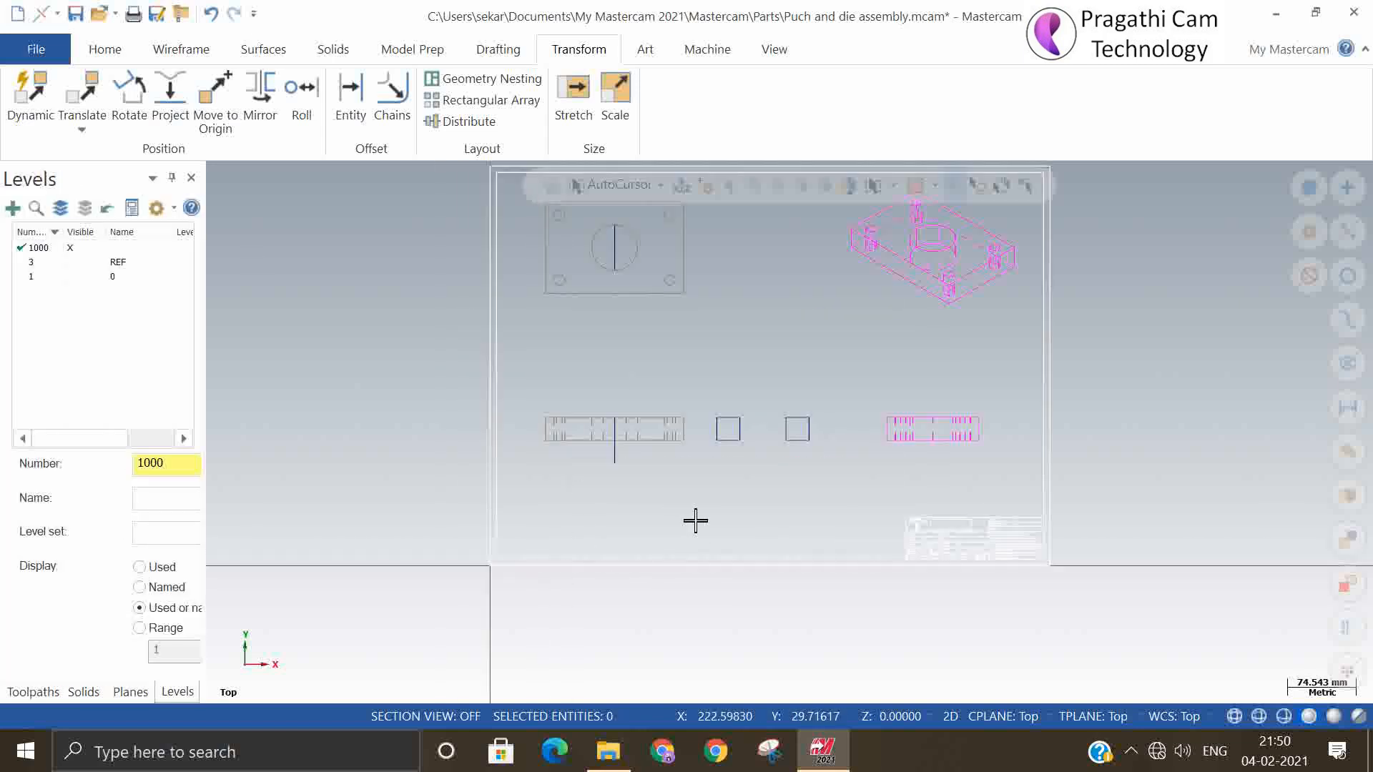
{"action": "scroll", "coordinate": [661, 622], "scroll_direction": "down", "scroll_amount": 1}
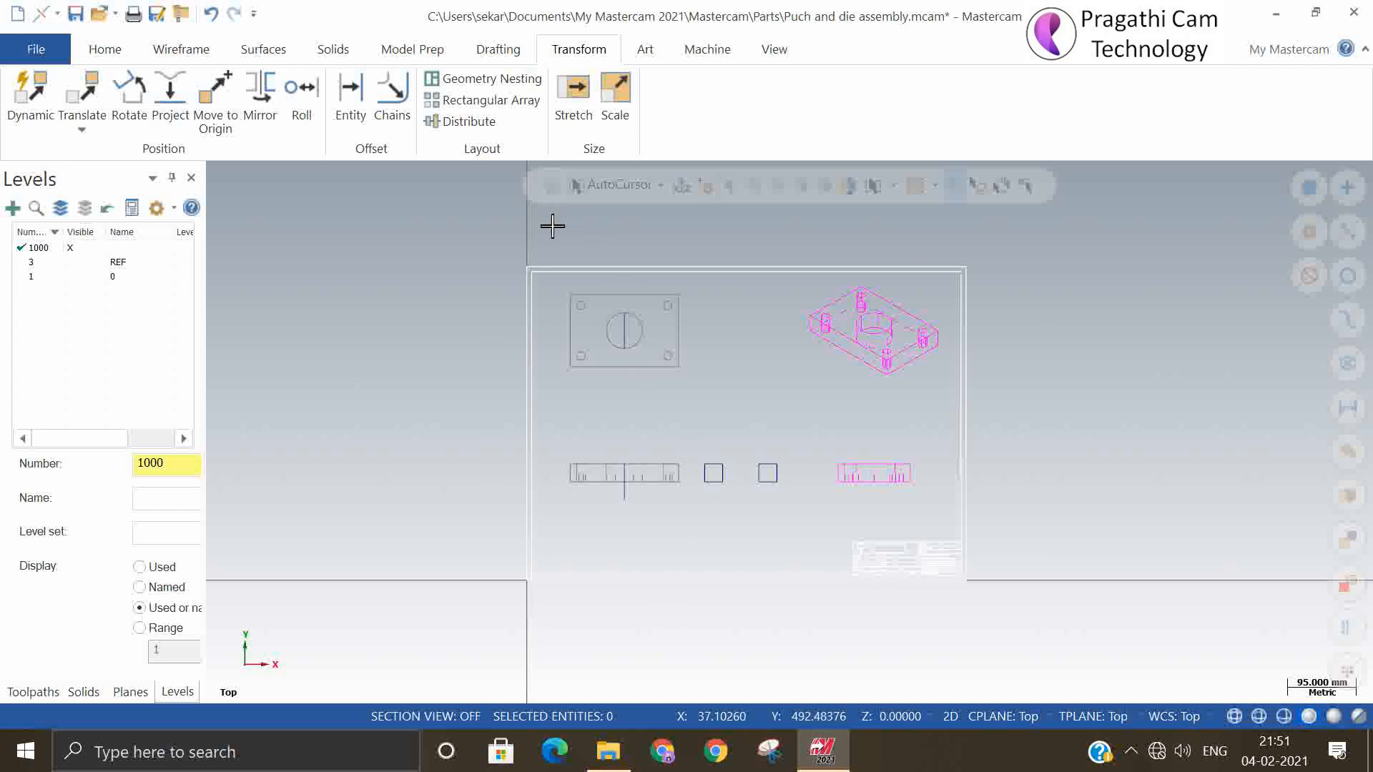
{"action": "left_click_drag", "start_coordinate": [543, 226], "coordinate": [945, 506]}
{"action": "right_click", "coordinate": [1130, 394]}
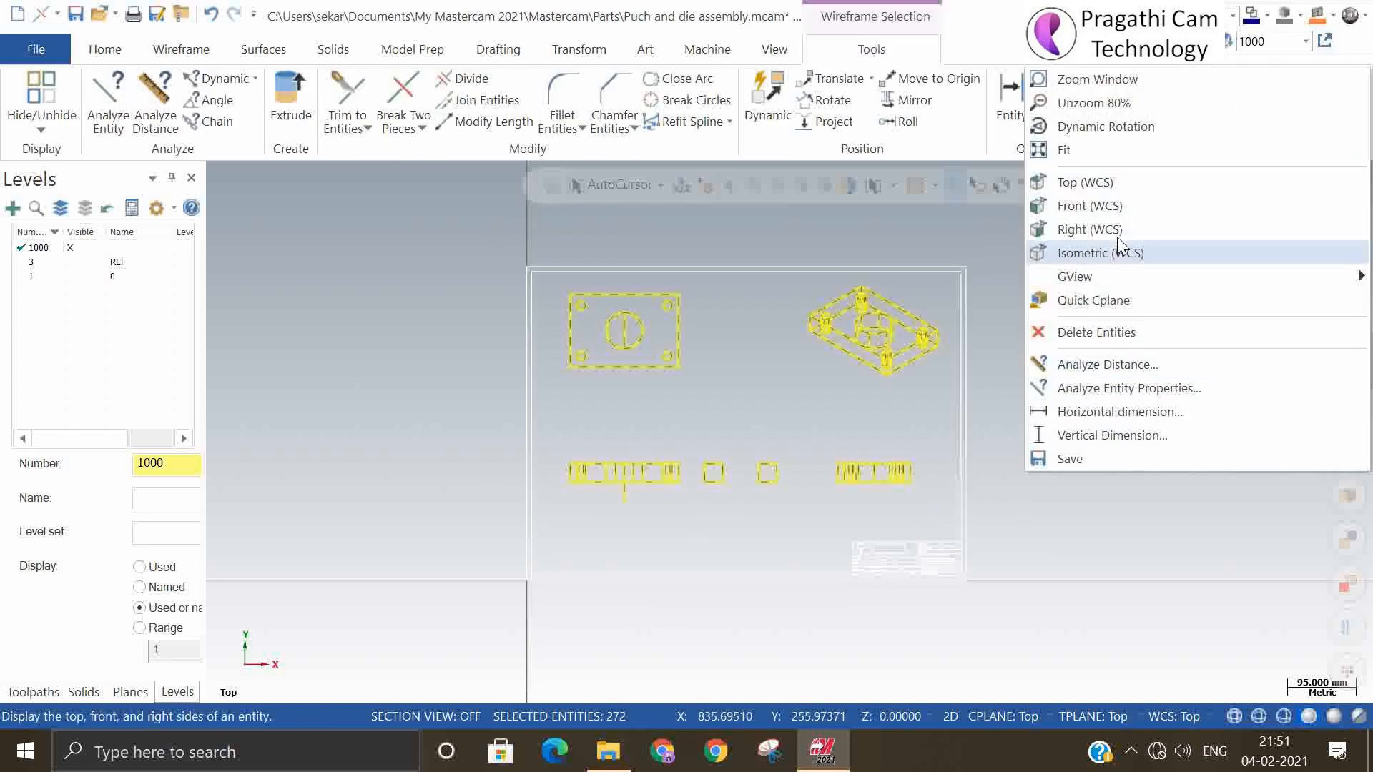
{"action": "left_click", "coordinate": [1267, 17]}
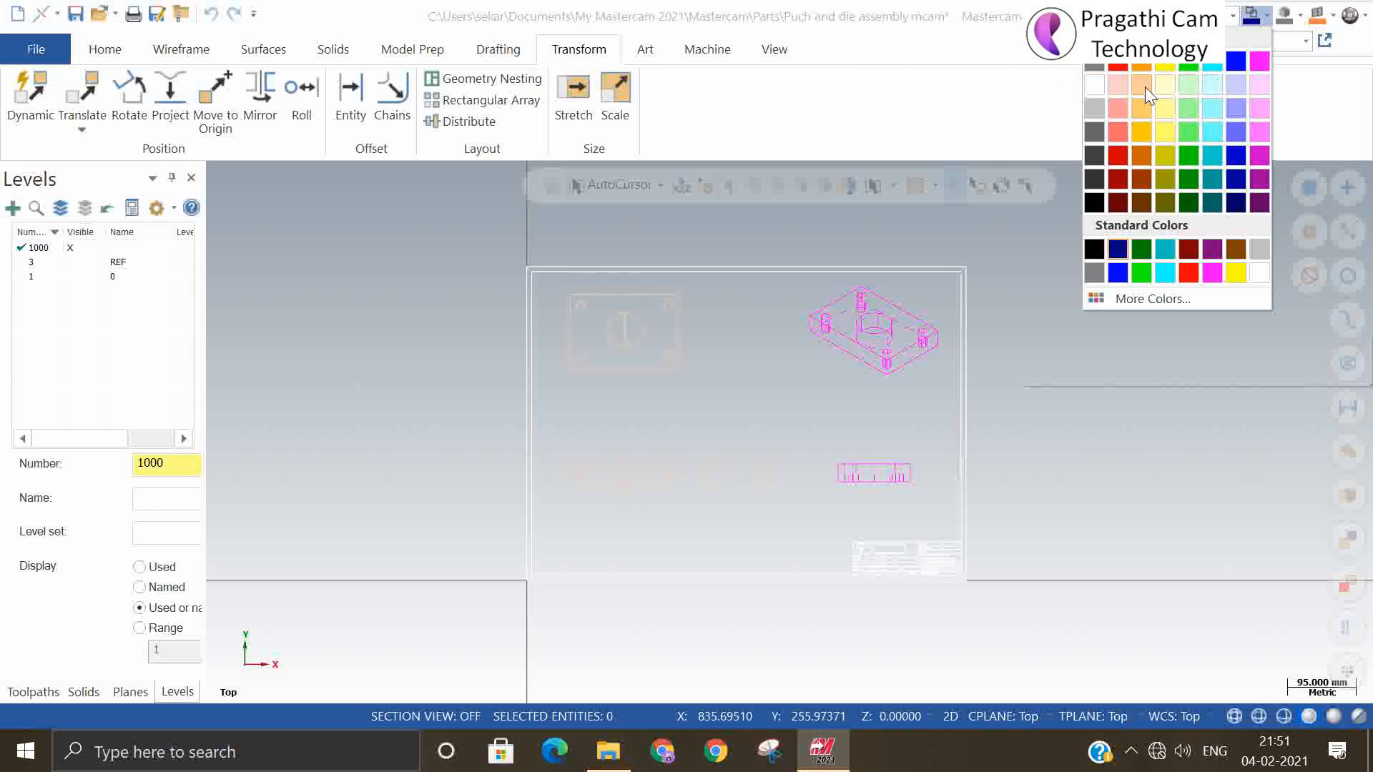
{"action": "left_click", "coordinate": [1100, 83]}
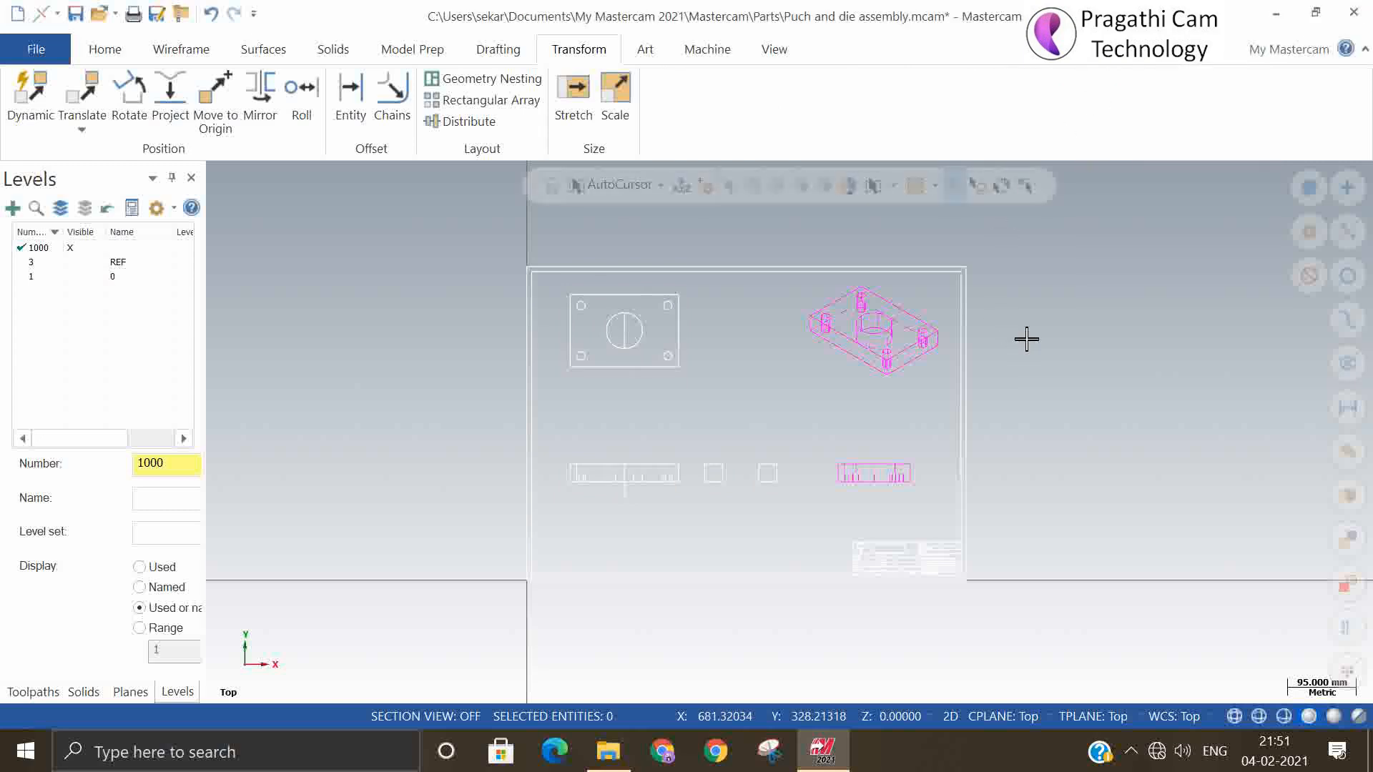
{"action": "right_click", "coordinate": [1026, 315]}
{"action": "left_click", "coordinate": [1082, 286]}
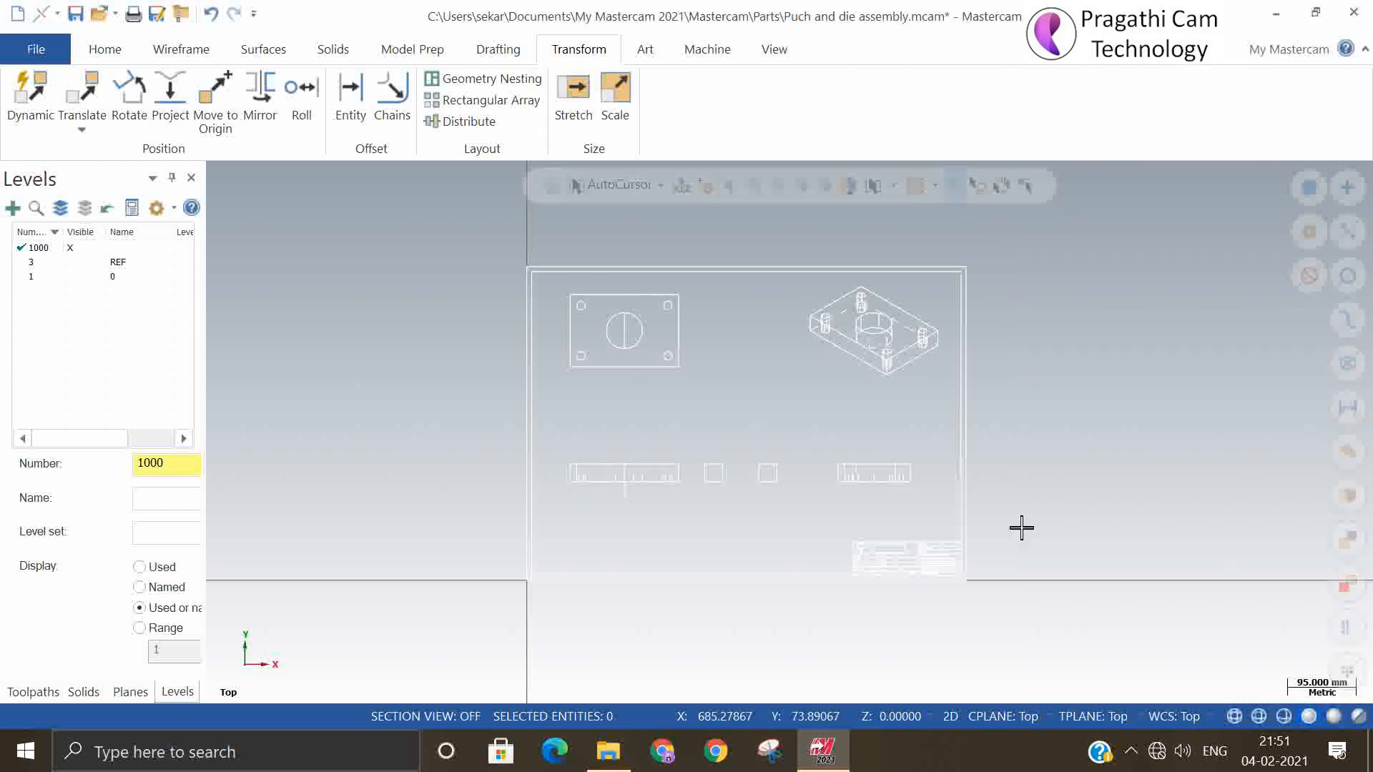
Create a smart dimension for the plan view's bottom edge from corner to corner and place it below the view
{"action": "scroll", "coordinate": [631, 356], "scroll_direction": "up", "scroll_amount": 5}
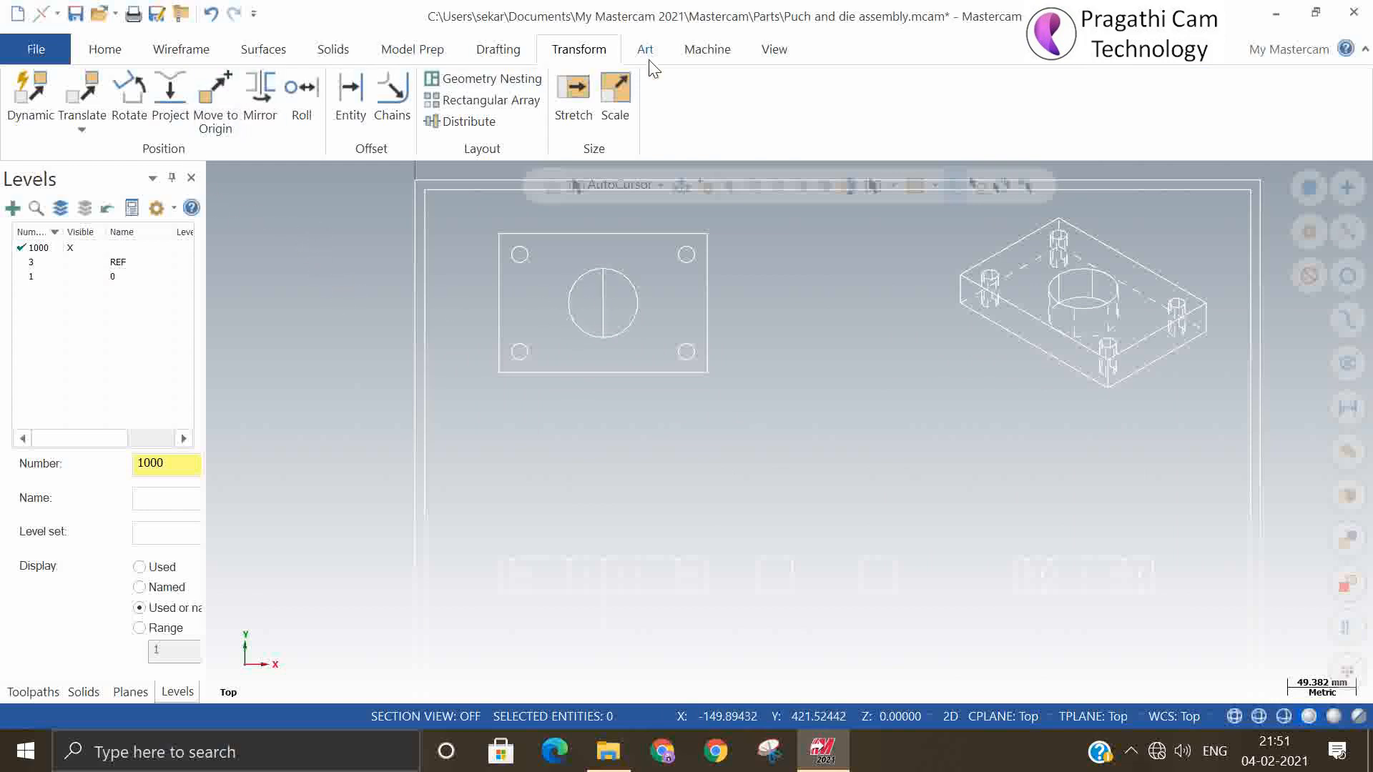
{"action": "left_click", "coordinate": [498, 52]}
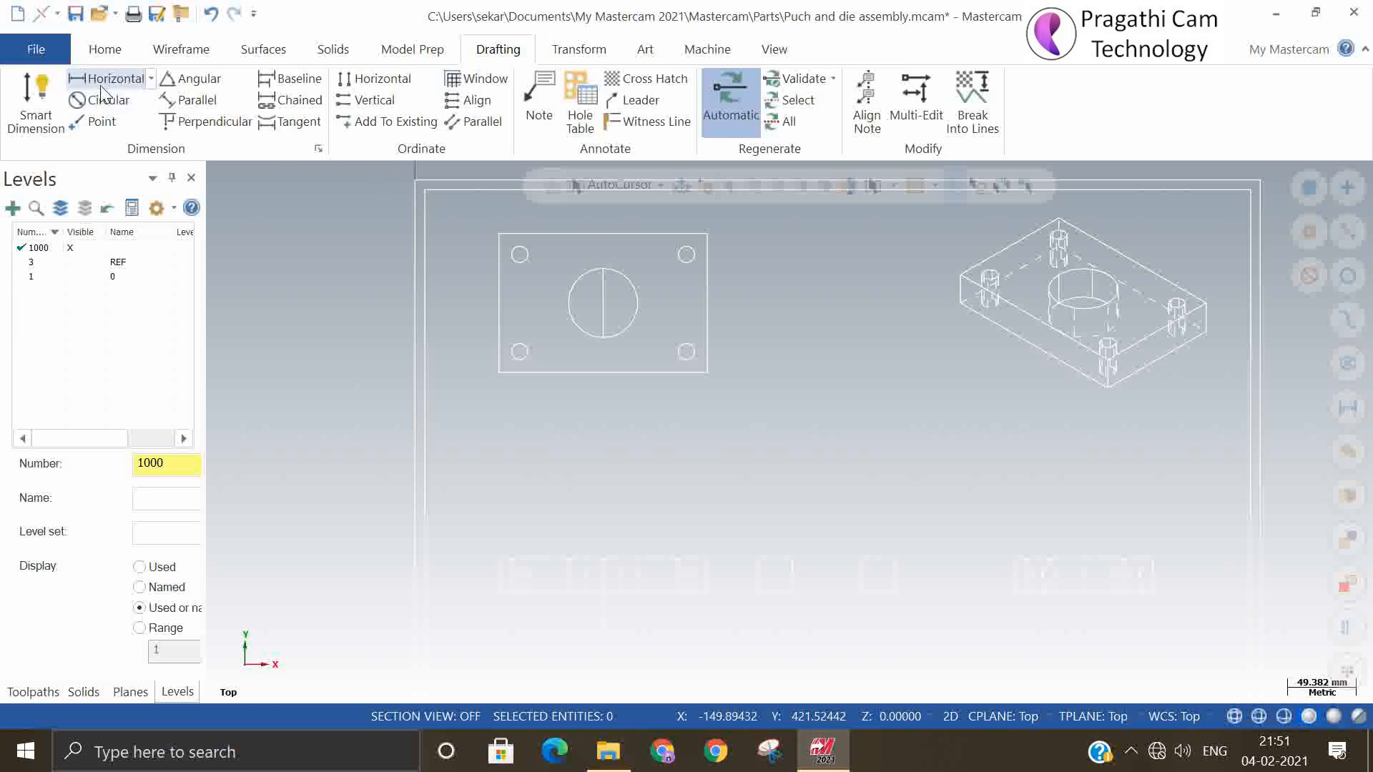
{"action": "left_click", "coordinate": [499, 373]}
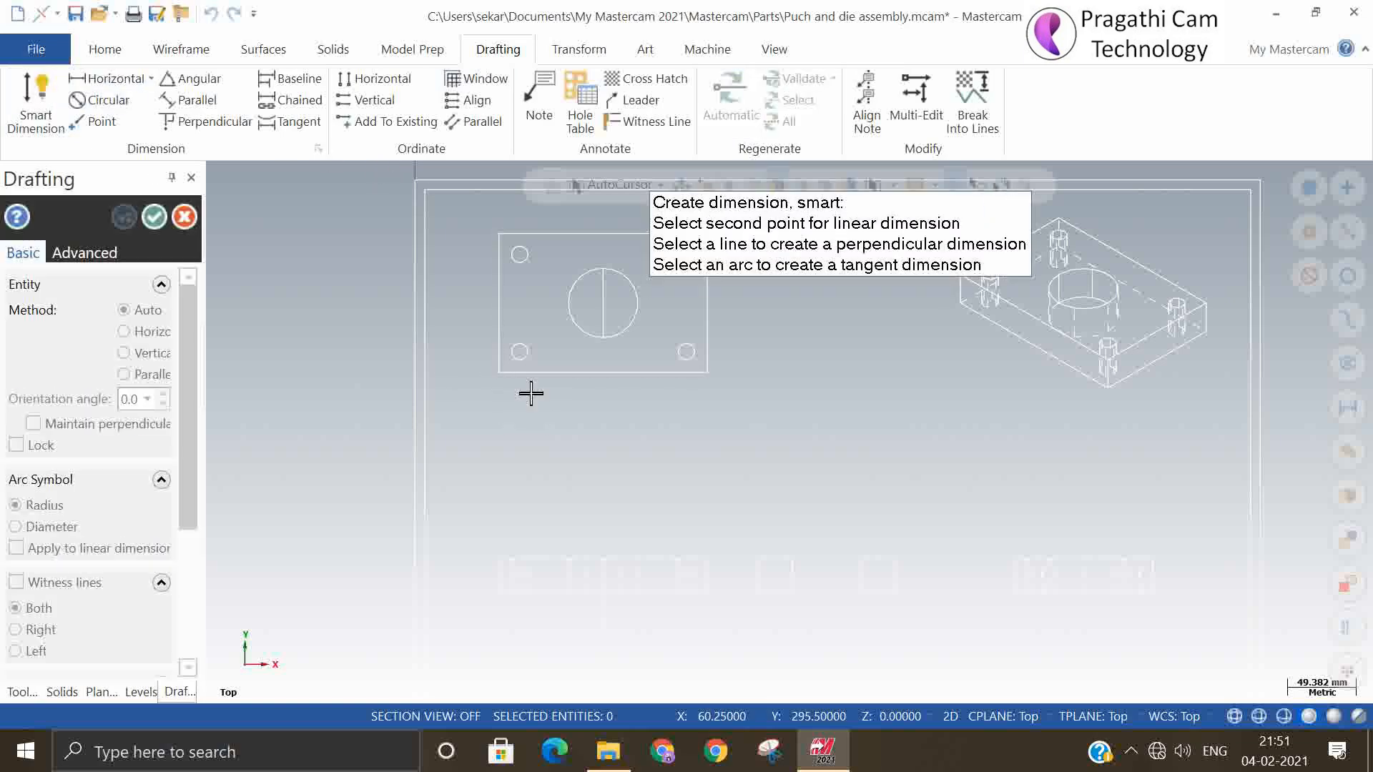
{"action": "left_click", "coordinate": [708, 373]}
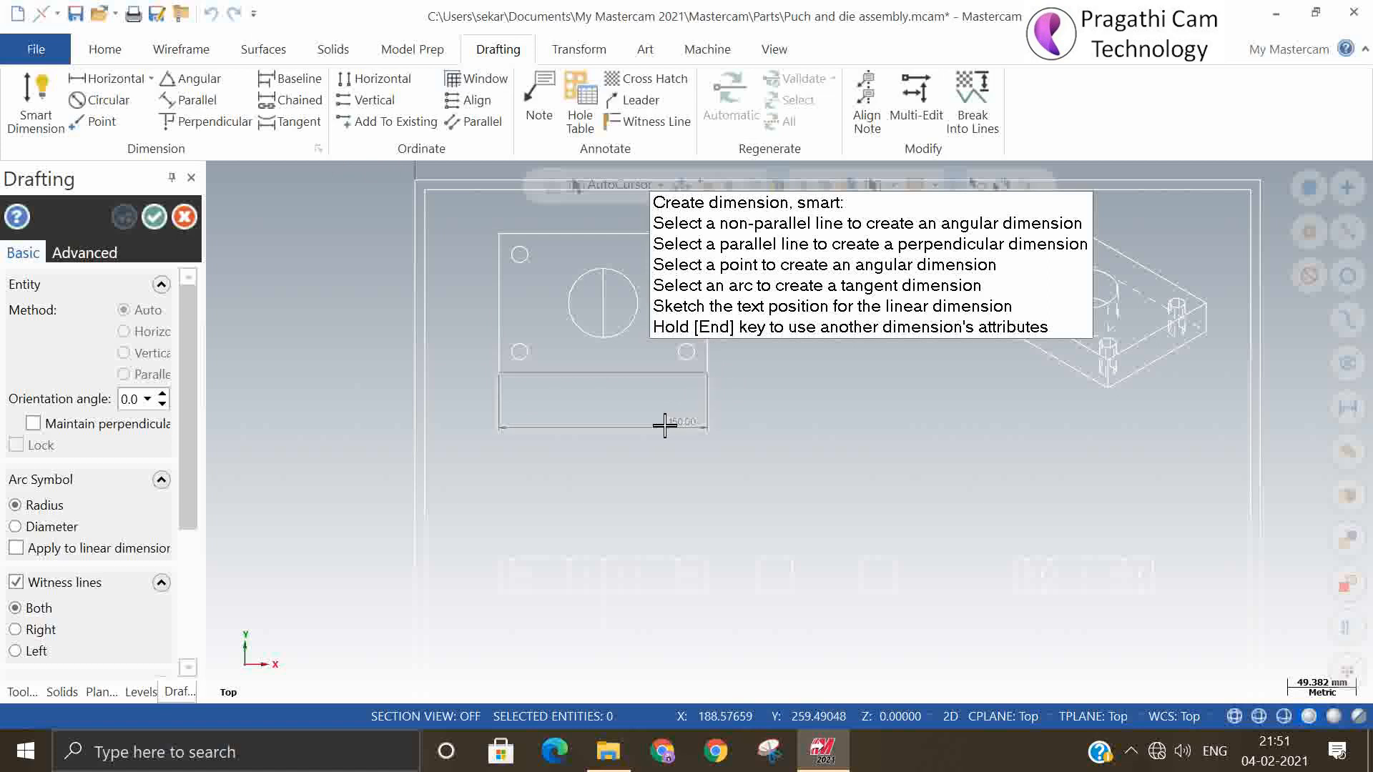
{"action": "left_click", "coordinate": [603, 429]}
{"action": "scroll", "coordinate": [599, 428], "scroll_direction": "up", "scroll_amount": 2}
{"action": "scroll", "coordinate": [592, 420], "scroll_direction": "up", "scroll_amount": 3}
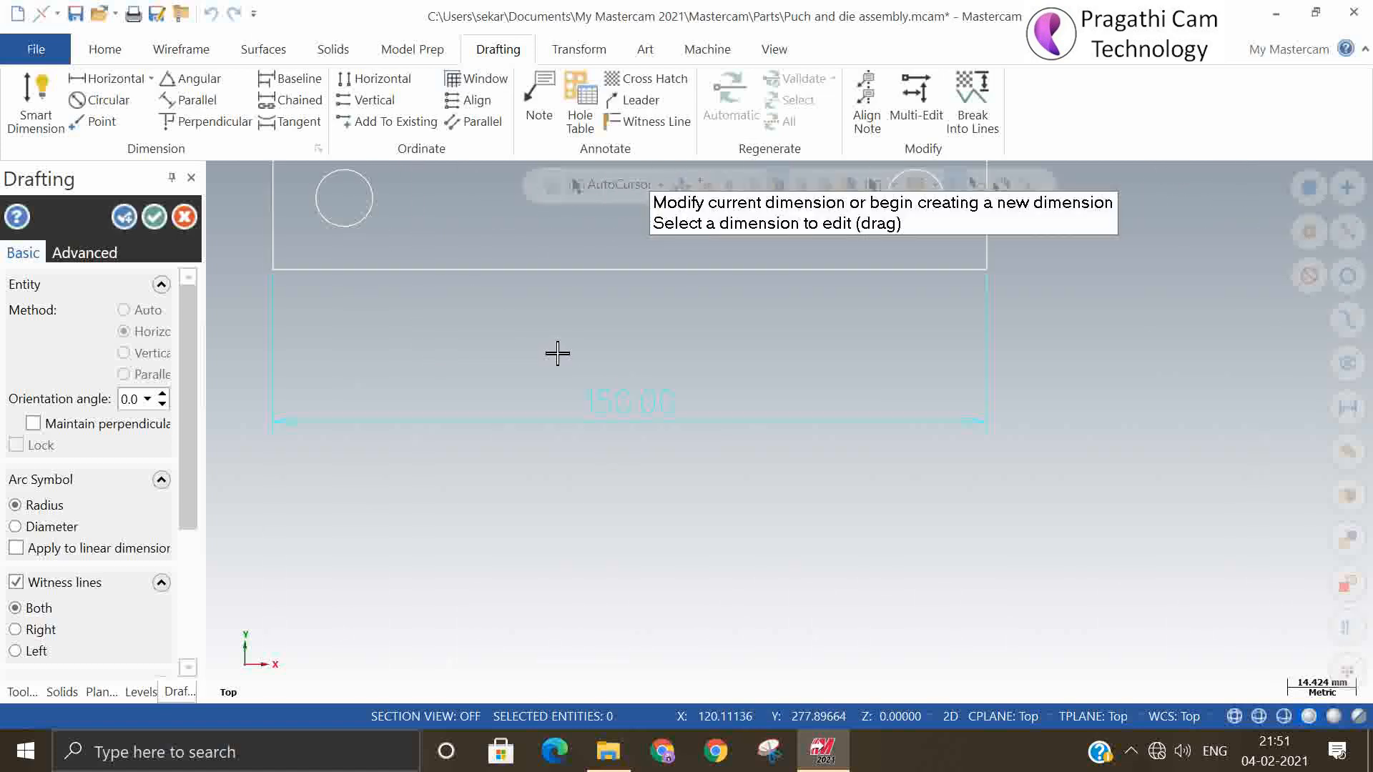
{"action": "scroll", "coordinate": [736, 622], "scroll_direction": "down", "scroll_amount": 2}
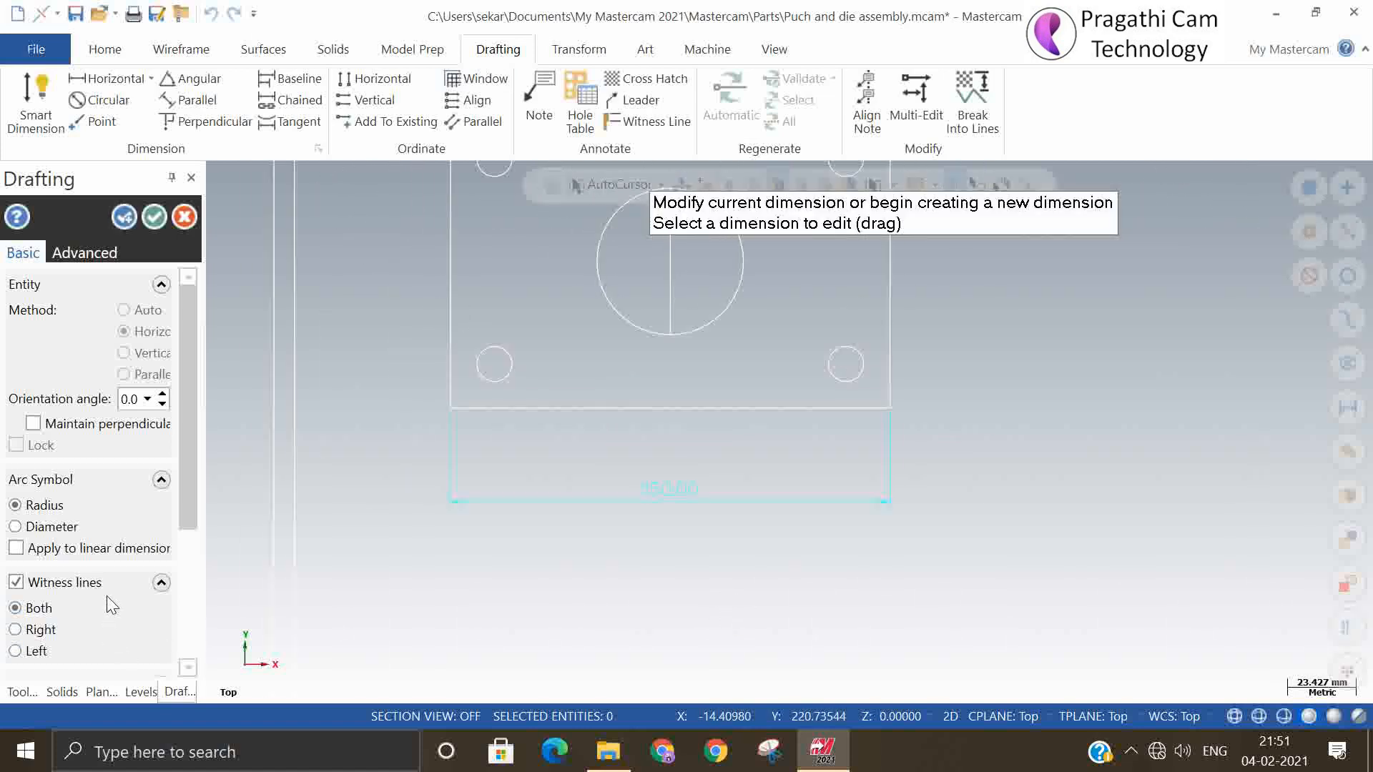
Apply a text height of 5.0 to dimensions and notes, maintaining the current ratio, and finish the plate length dimension
{"action": "left_click_drag", "start_coordinate": [183, 489], "coordinate": [190, 623]}
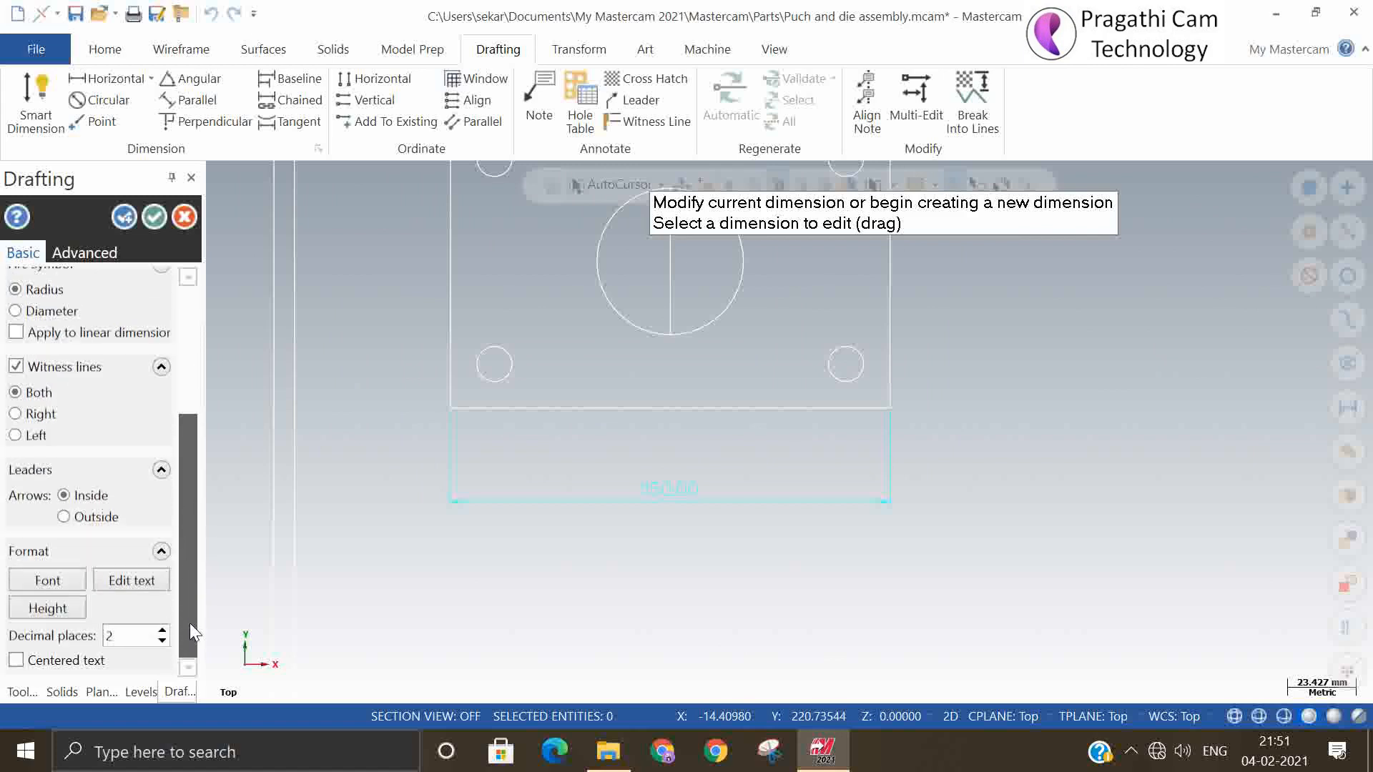
{"action": "left_click", "coordinate": [47, 608]}
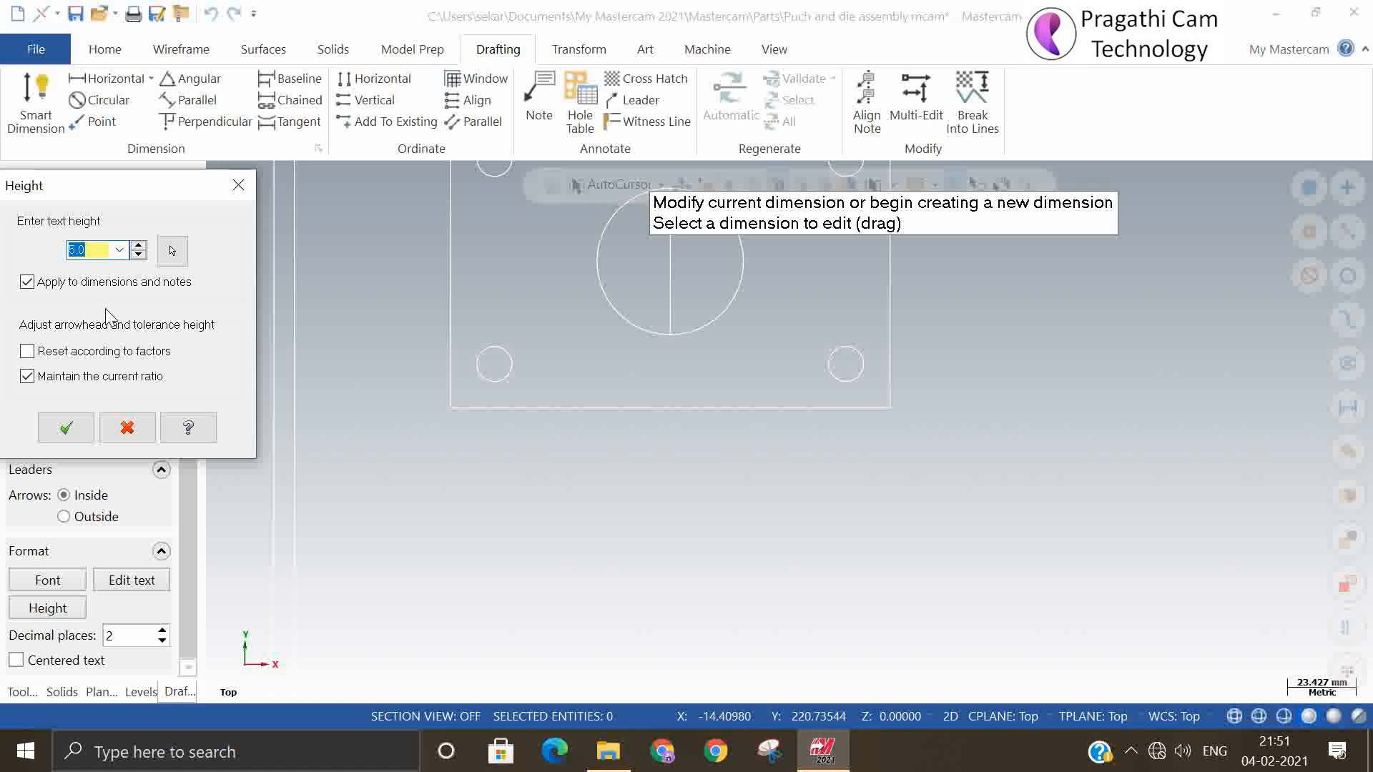
{"action": "left_click", "coordinate": [67, 429]}
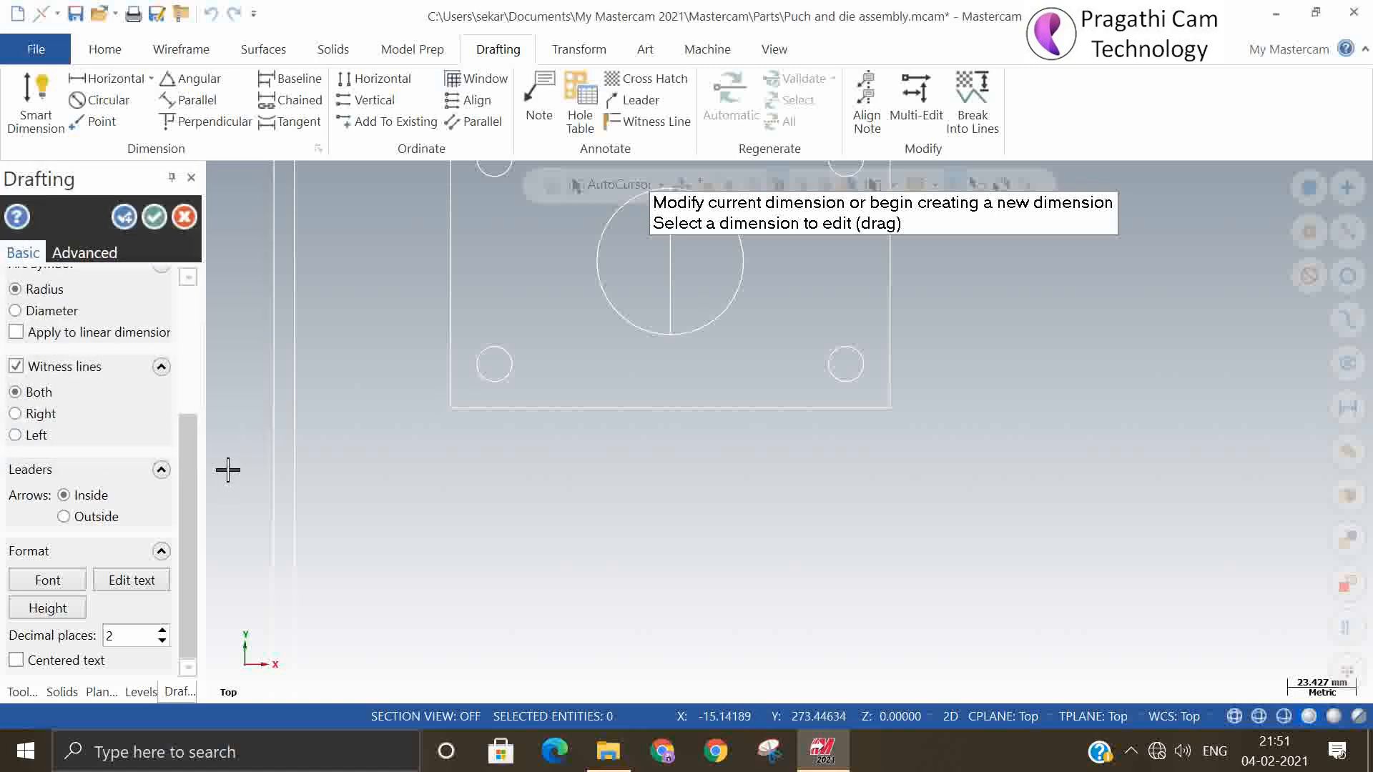
{"action": "left_click", "coordinate": [154, 216]}
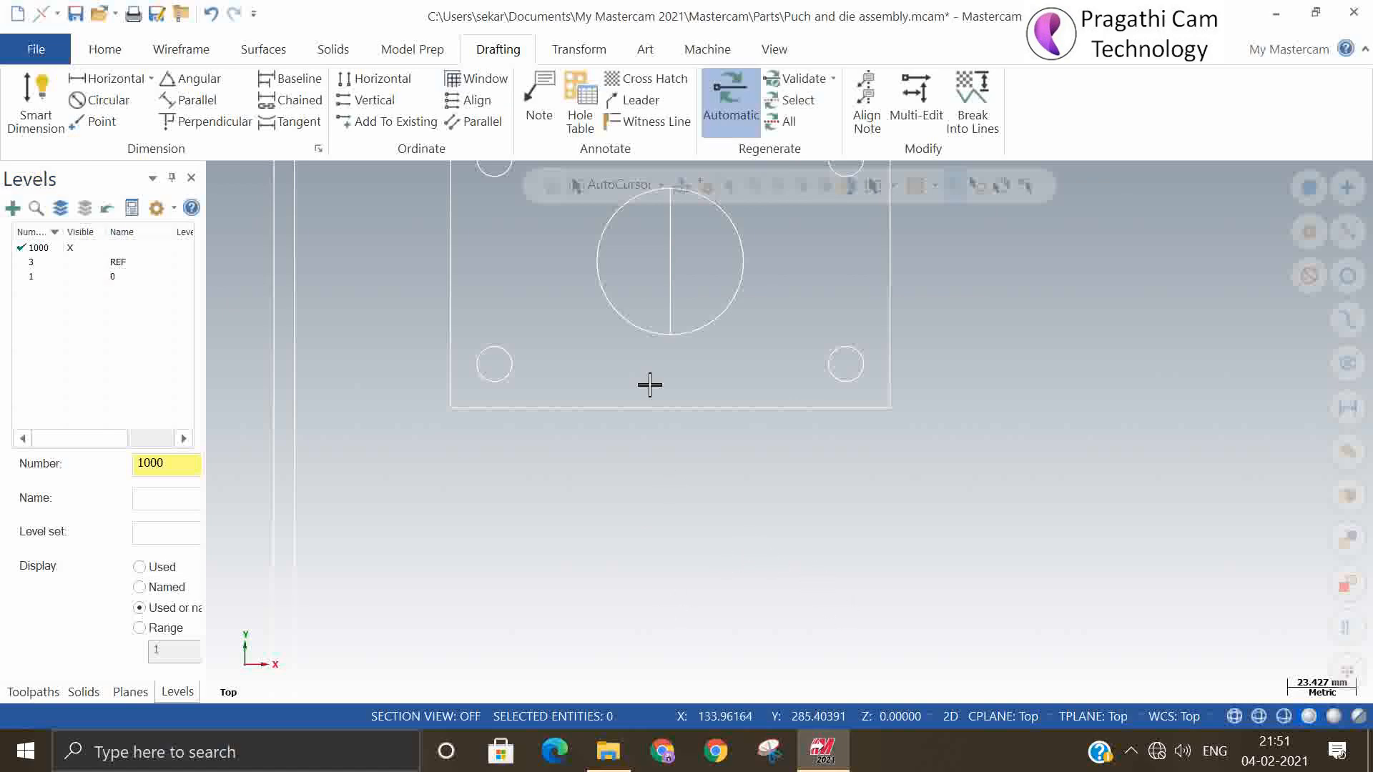
{"action": "left_click", "coordinate": [36, 118]}
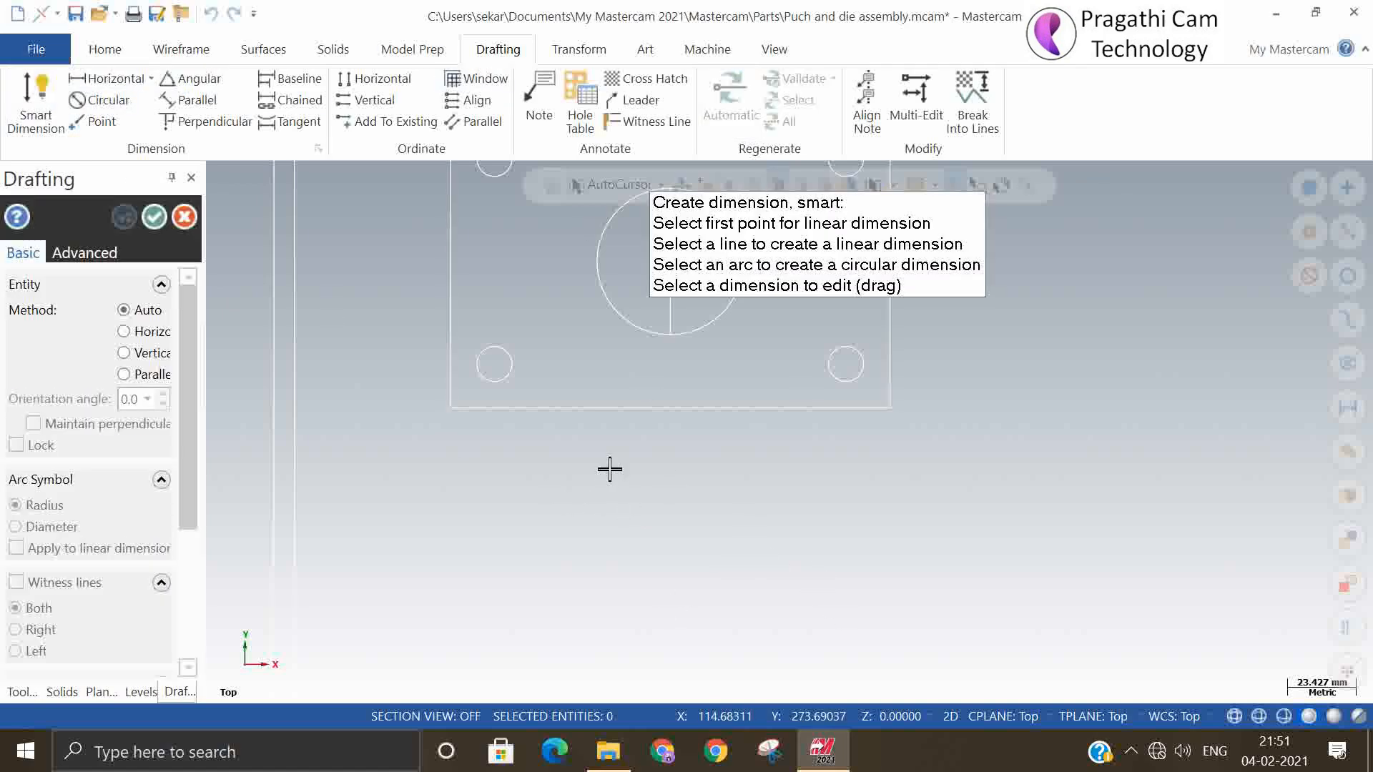
{"action": "left_click", "coordinate": [601, 410]}
{"action": "left_click", "coordinate": [612, 491]}
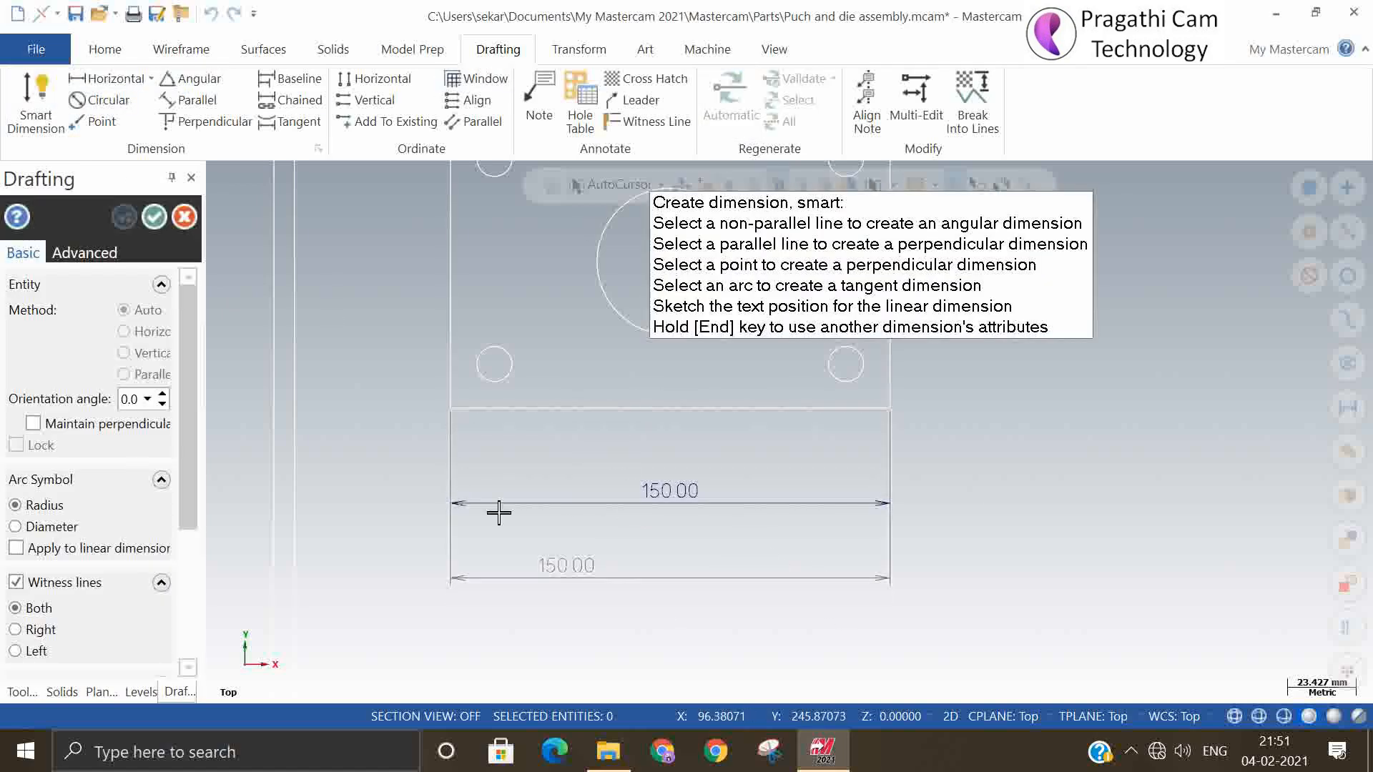
{"action": "left_click", "coordinate": [155, 217]}
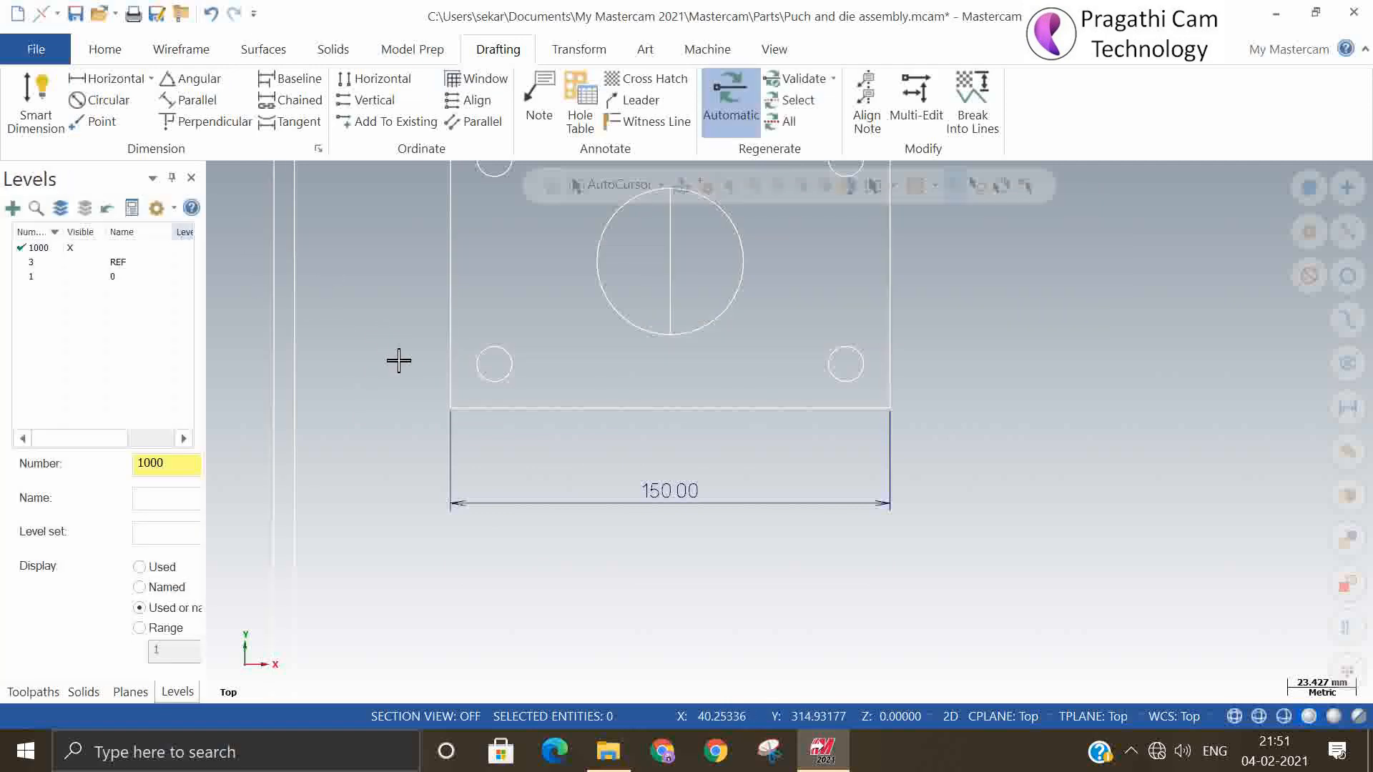
Dimension the plan view's right edge and place the vertical dimension to the right of the plate outline
{"action": "scroll", "coordinate": [672, 662], "scroll_direction": "down", "scroll_amount": 3}
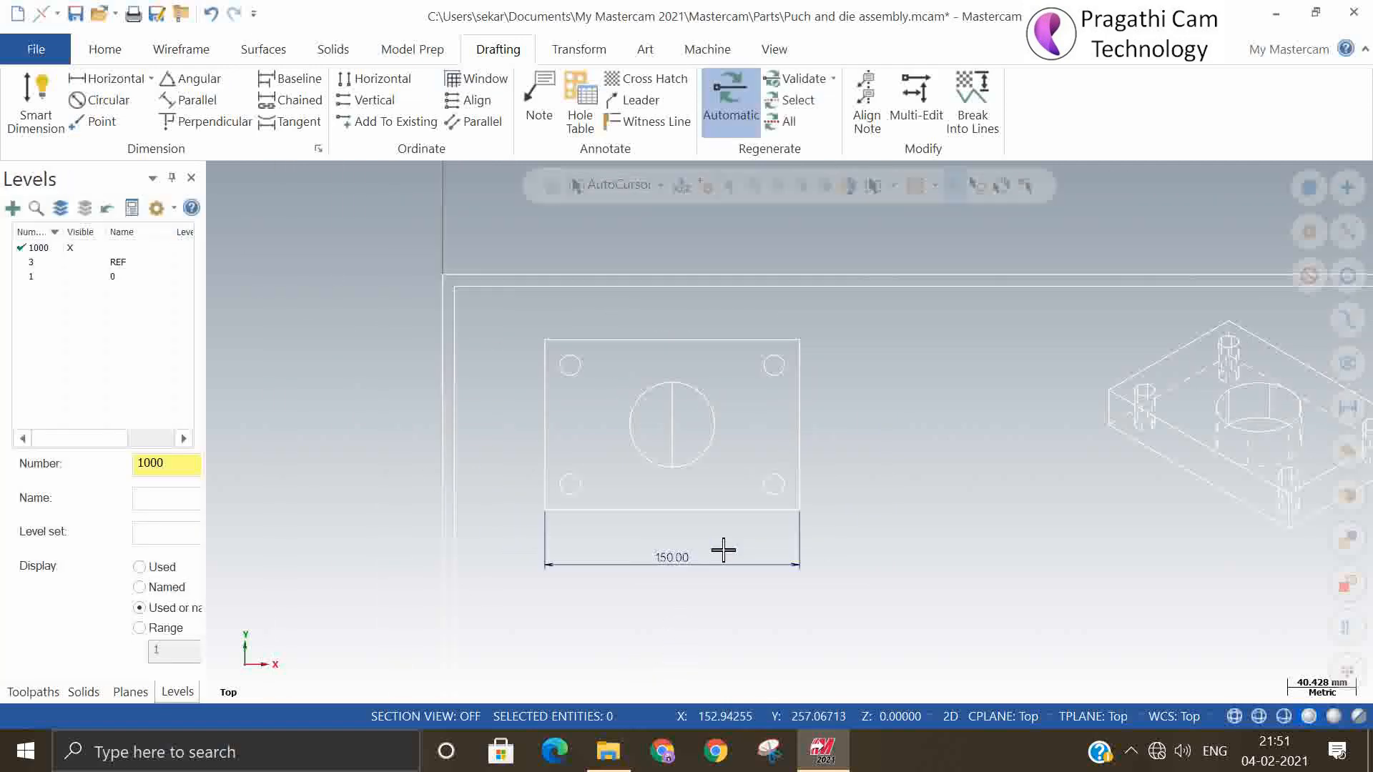
{"action": "left_click", "coordinate": [34, 100]}
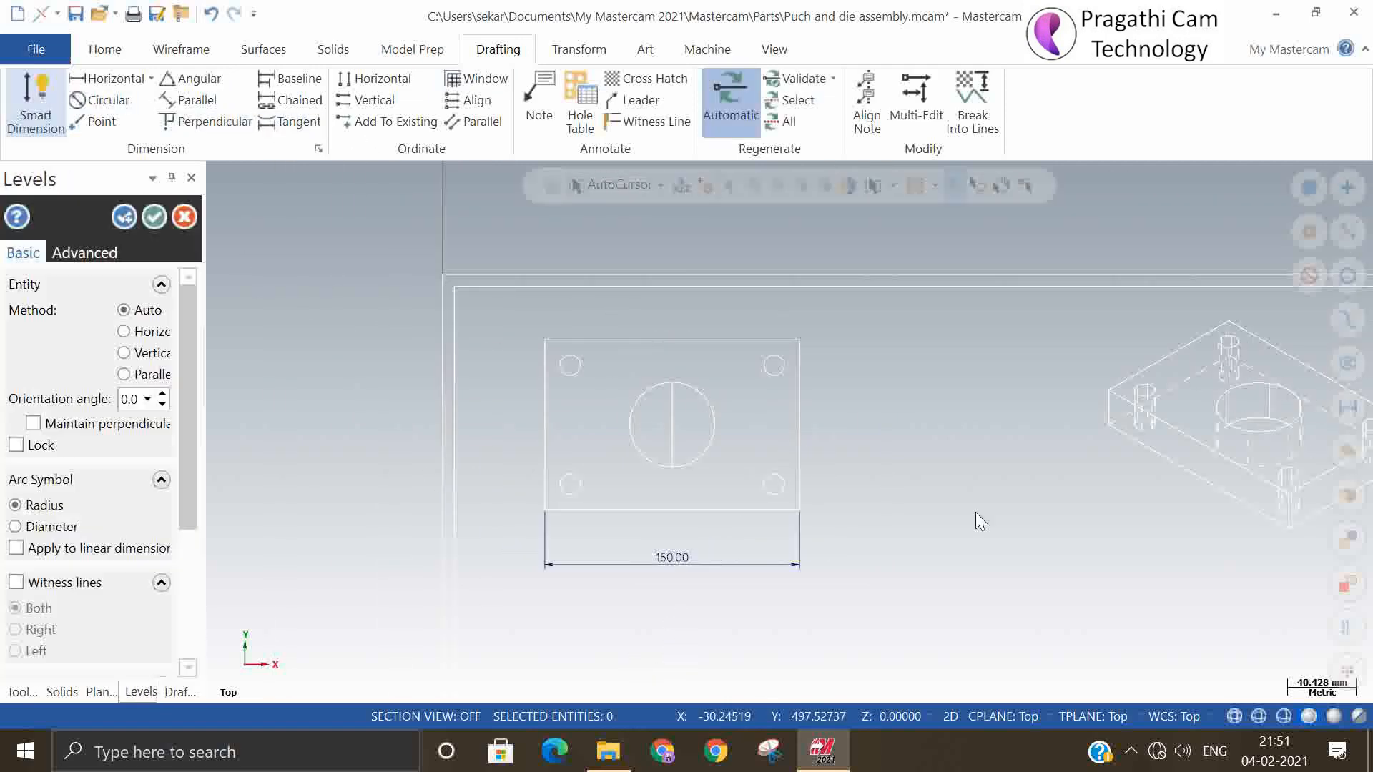
{"action": "left_click", "coordinate": [809, 466]}
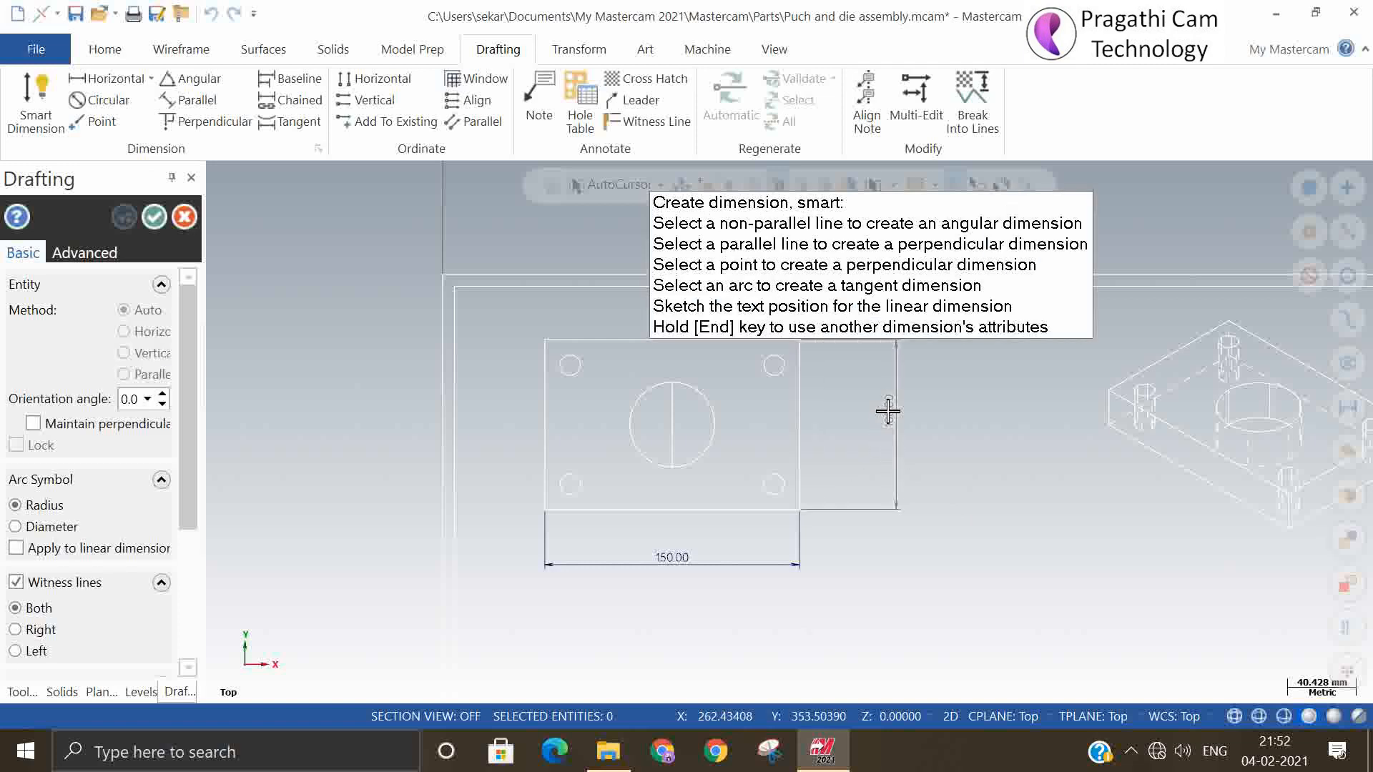
{"action": "left_click", "coordinate": [887, 413]}
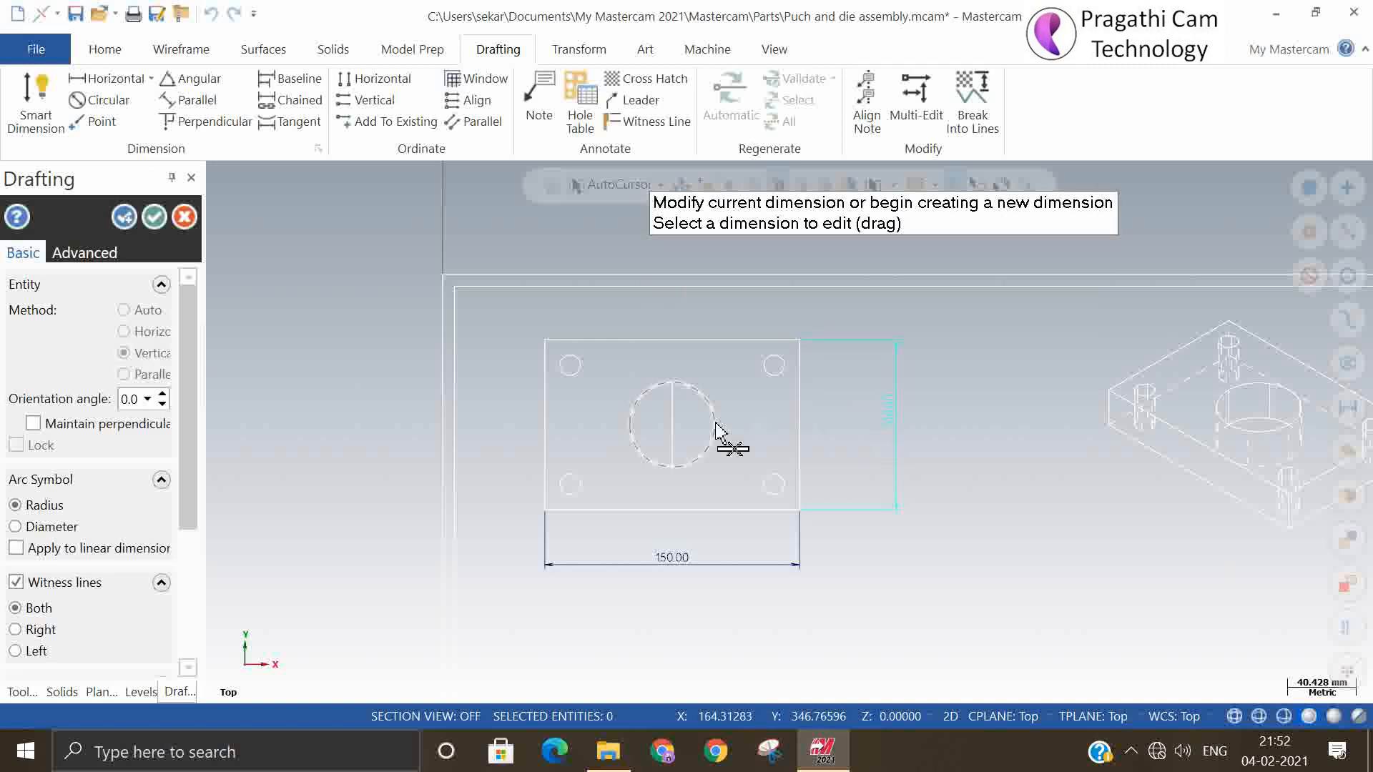
{"action": "left_click", "coordinate": [126, 217]}
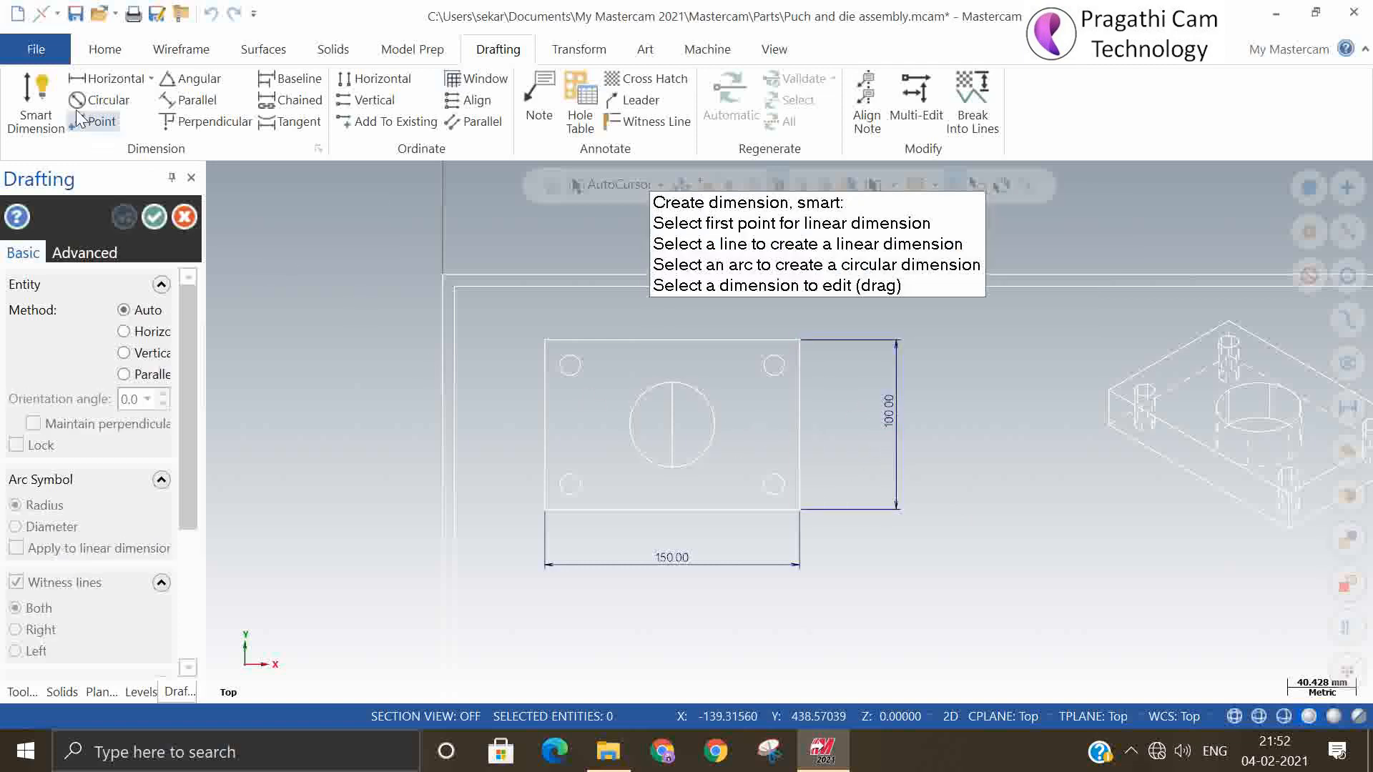
Add diameter dimensions to the large centre hole and the lower-left corner hole, placing both texts outside the plate outline
{"action": "left_click", "coordinate": [702, 463]}
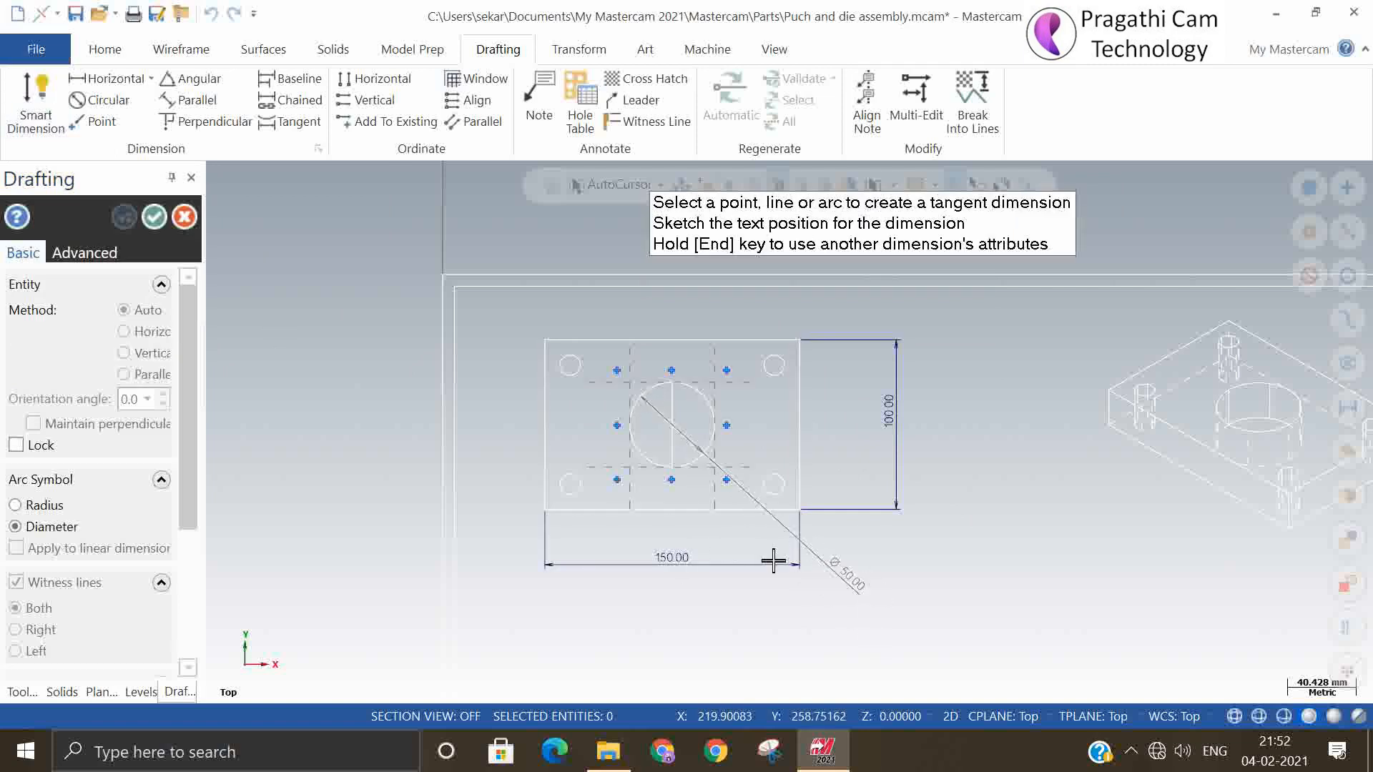
{"action": "left_click", "coordinate": [513, 322]}
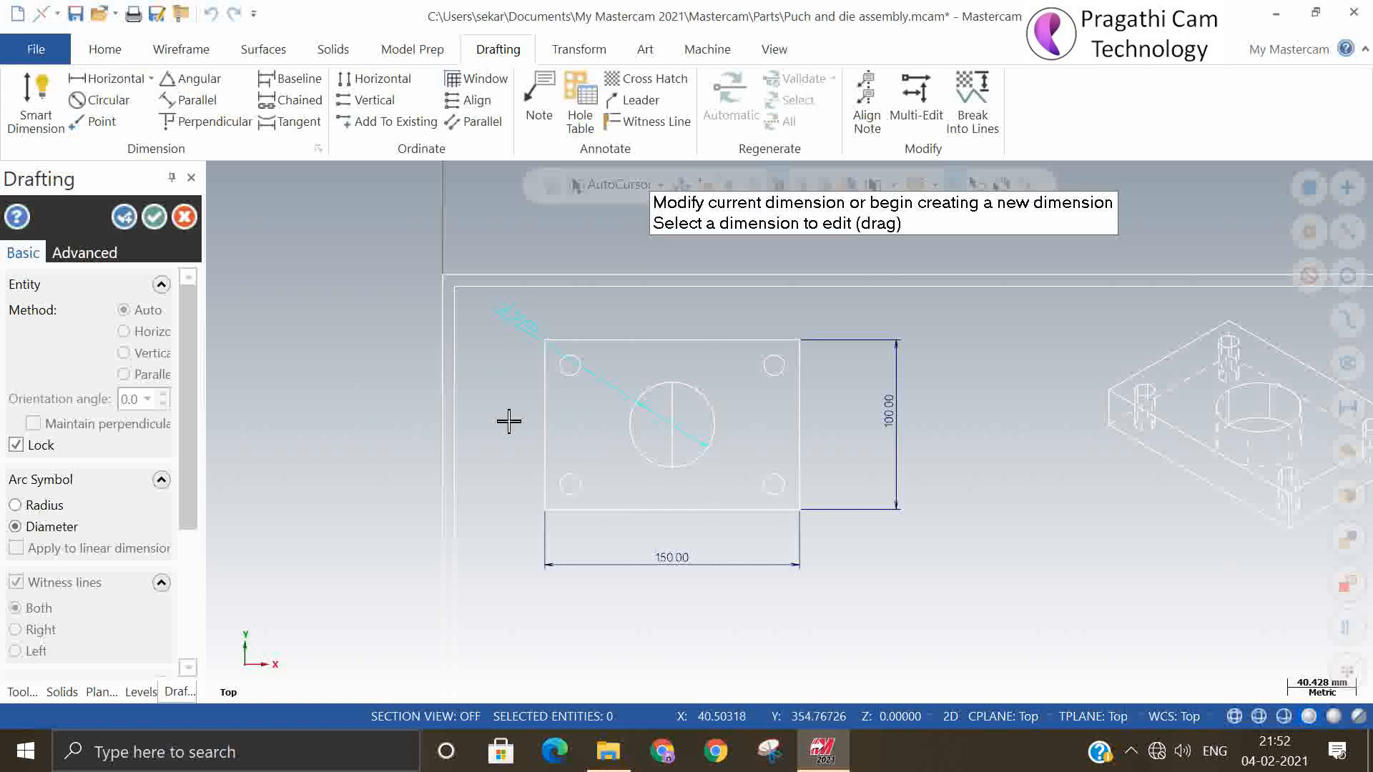
{"action": "left_click", "coordinate": [560, 500]}
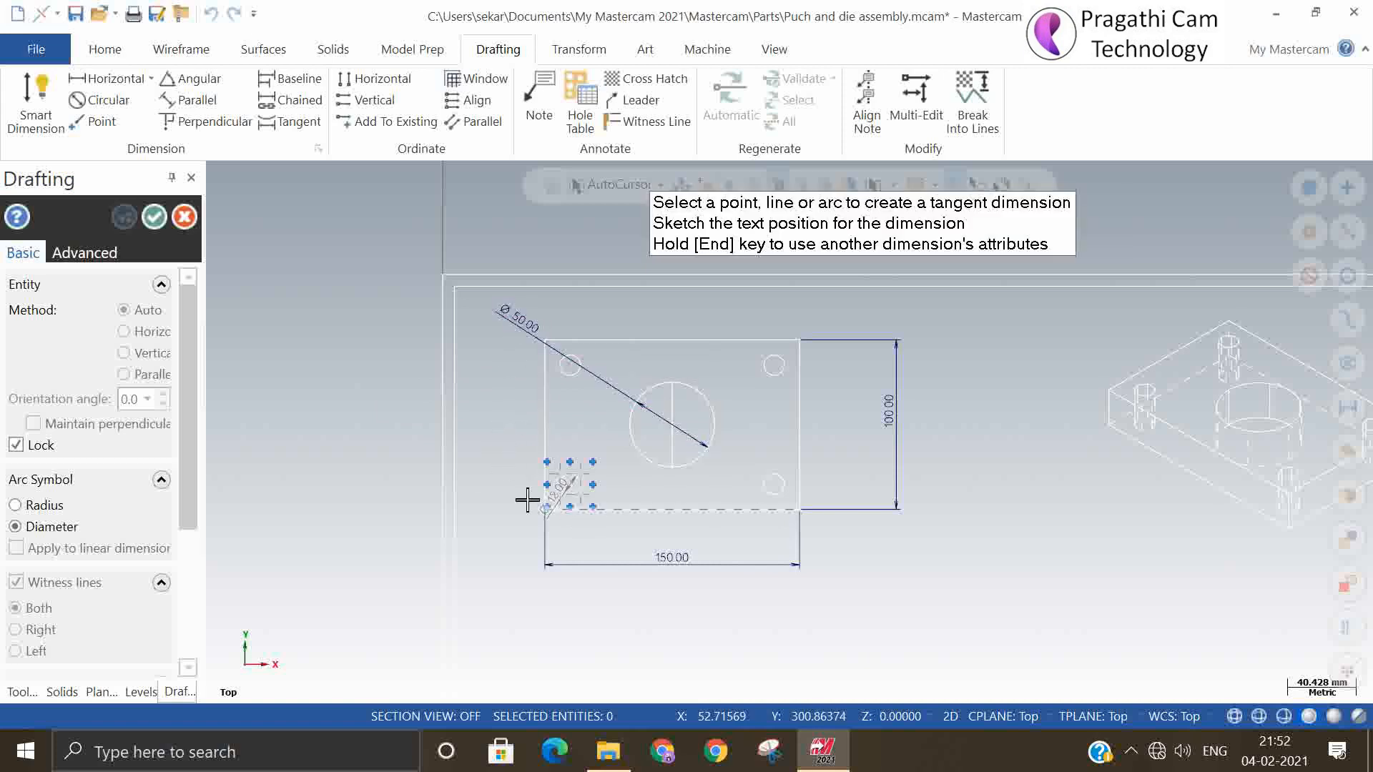
{"action": "left_click", "coordinate": [506, 462]}
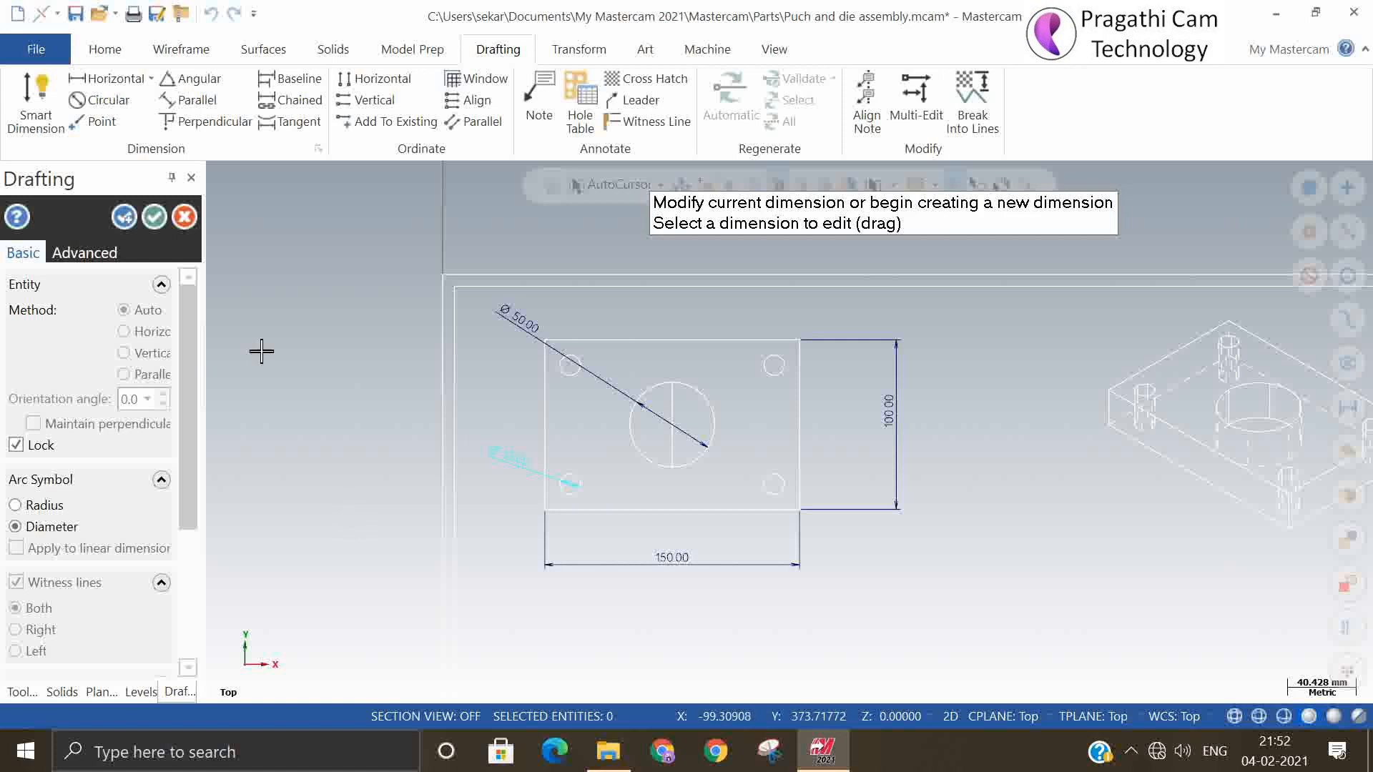
{"action": "left_click", "coordinate": [154, 217]}
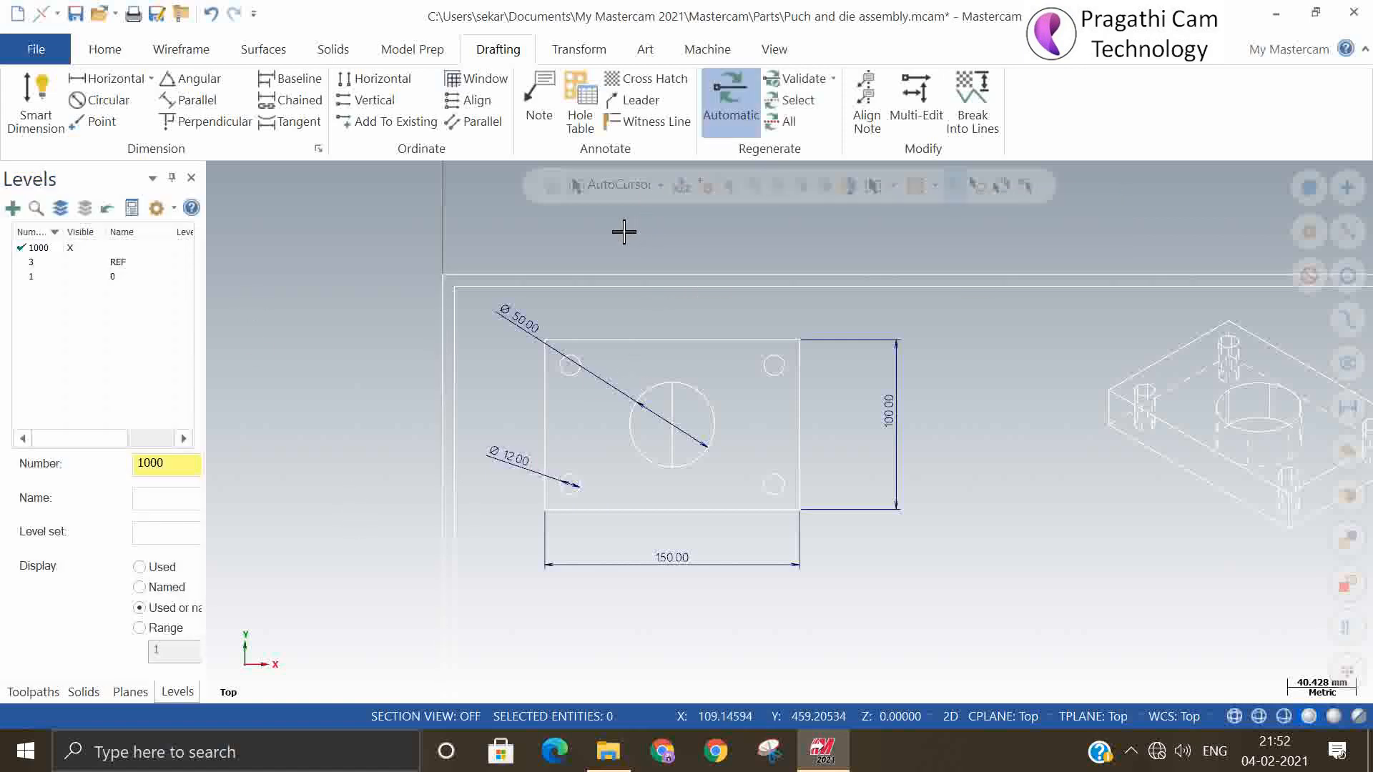
Add a two-line note reading "4 holes" and "Dia 12" beneath the lower-left corner hole's diameter dimension
{"action": "left_click", "coordinate": [550, 108]}
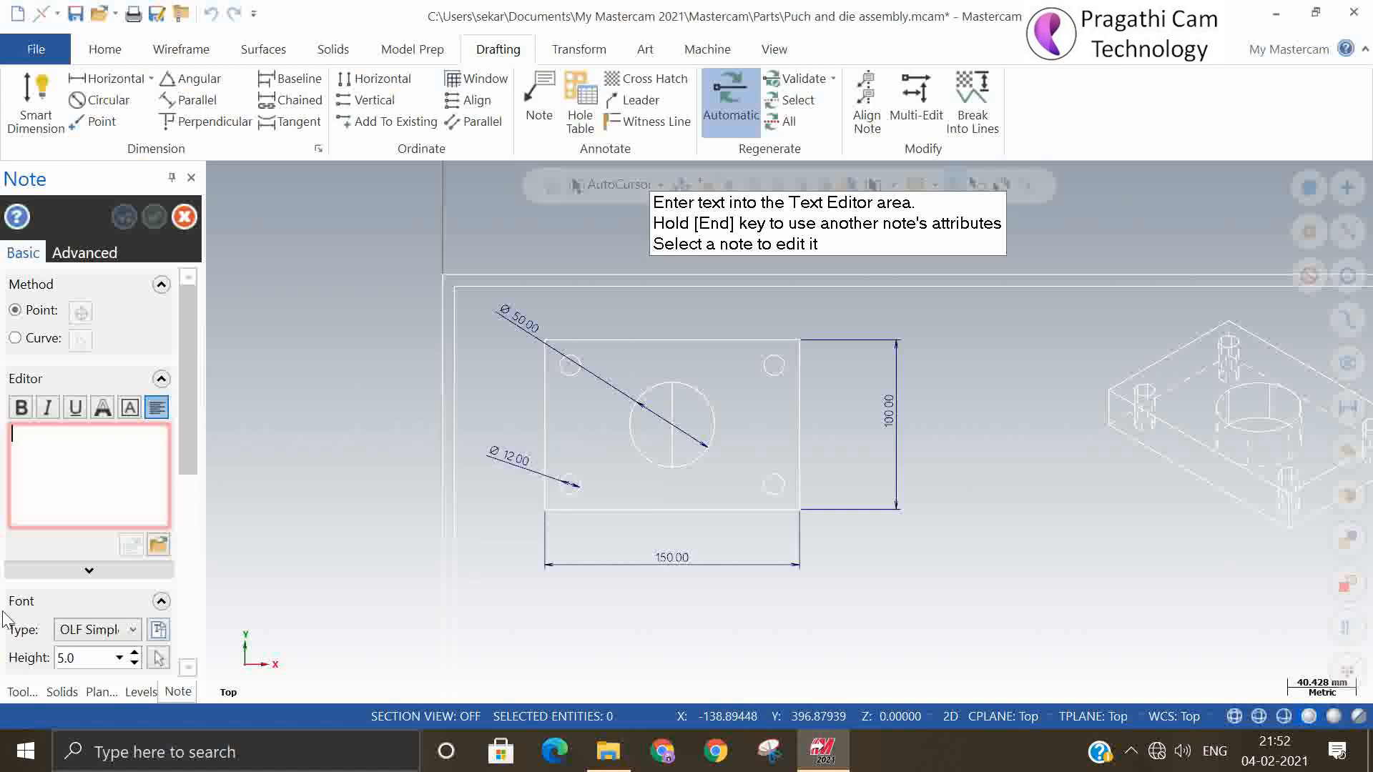
{"action": "type", "text": "4 holes Dia 12"}
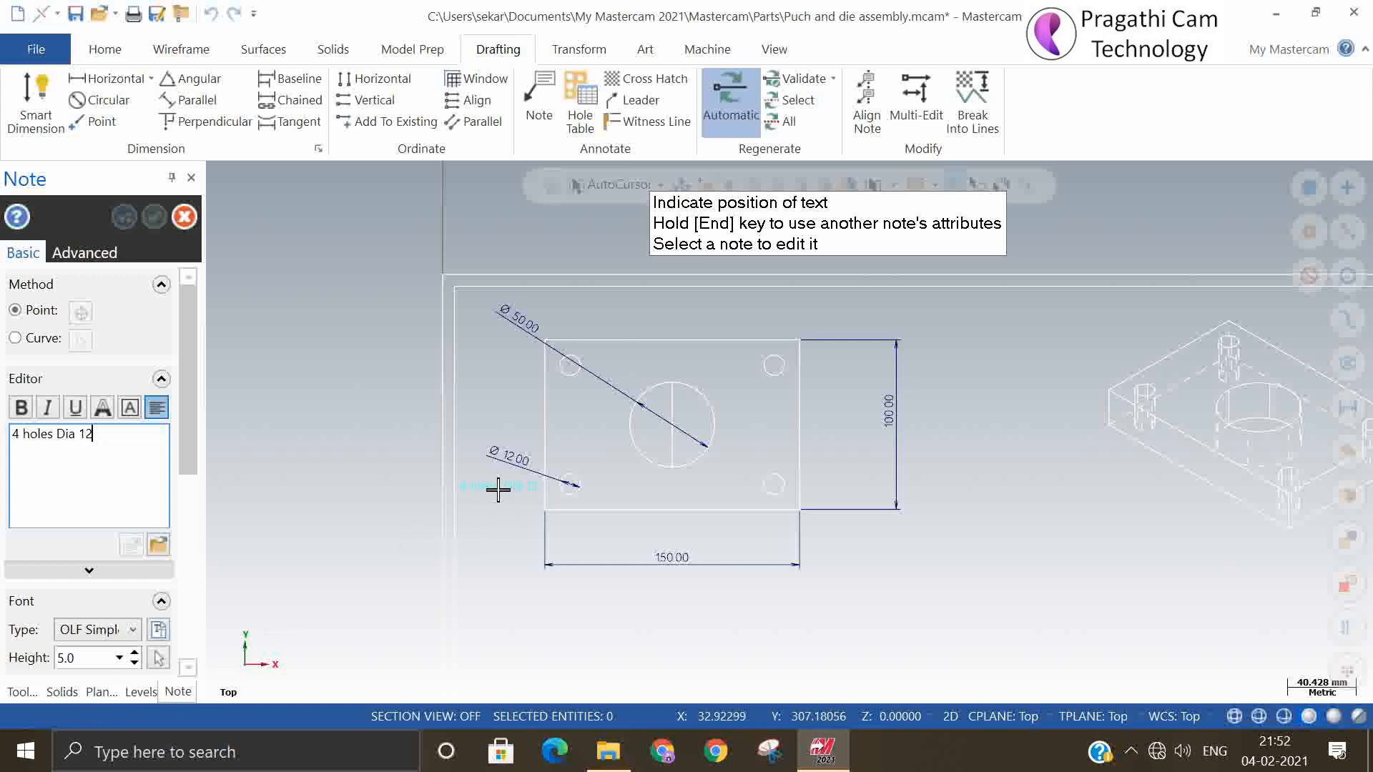
{"action": "left_click", "coordinate": [57, 435]}
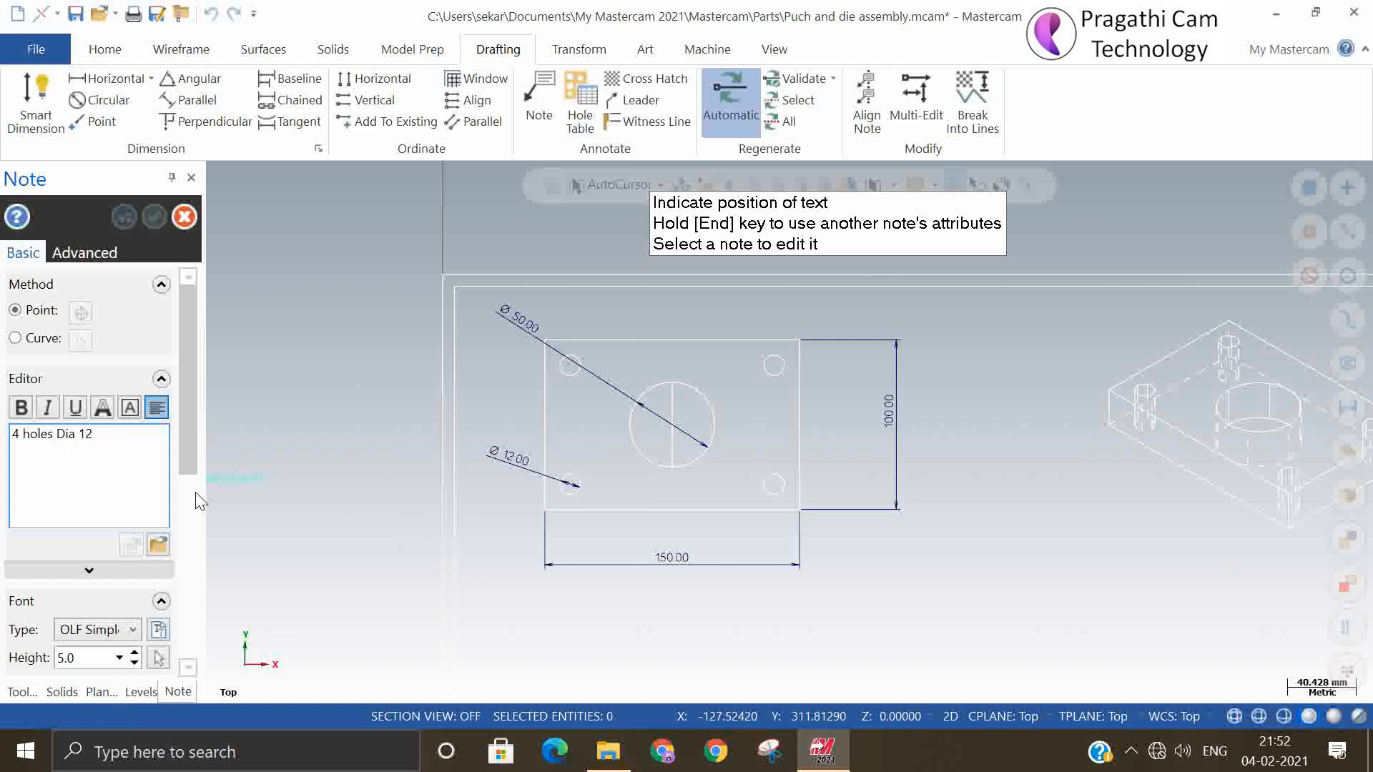
{"action": "key", "text": "Return"}
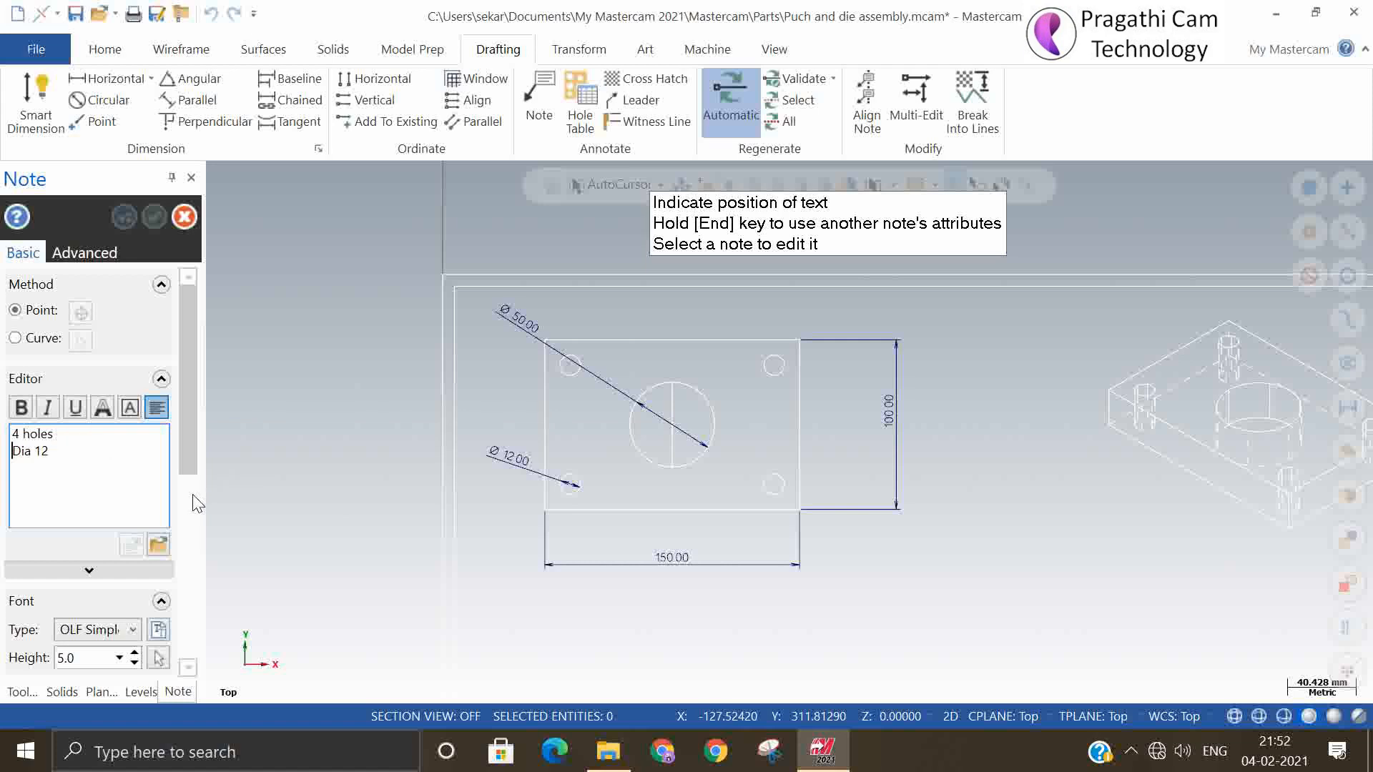
{"action": "left_click", "coordinate": [496, 484]}
{"action": "left_click", "coordinate": [144, 217]}
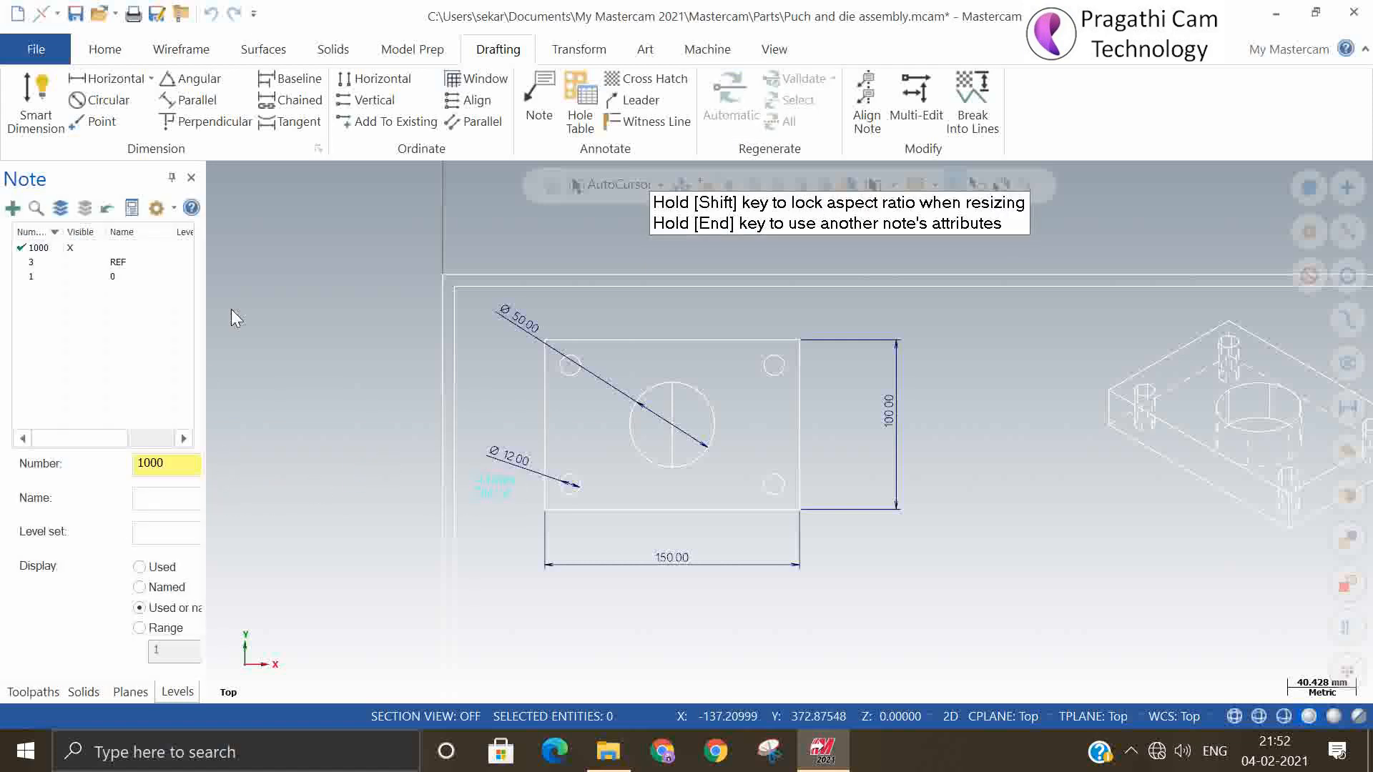
Dimension the plate thickness in the front view between its two left corners, placing the dimension to the left of the view
{"action": "scroll", "coordinate": [740, 585], "scroll_direction": "down", "scroll_amount": 1}
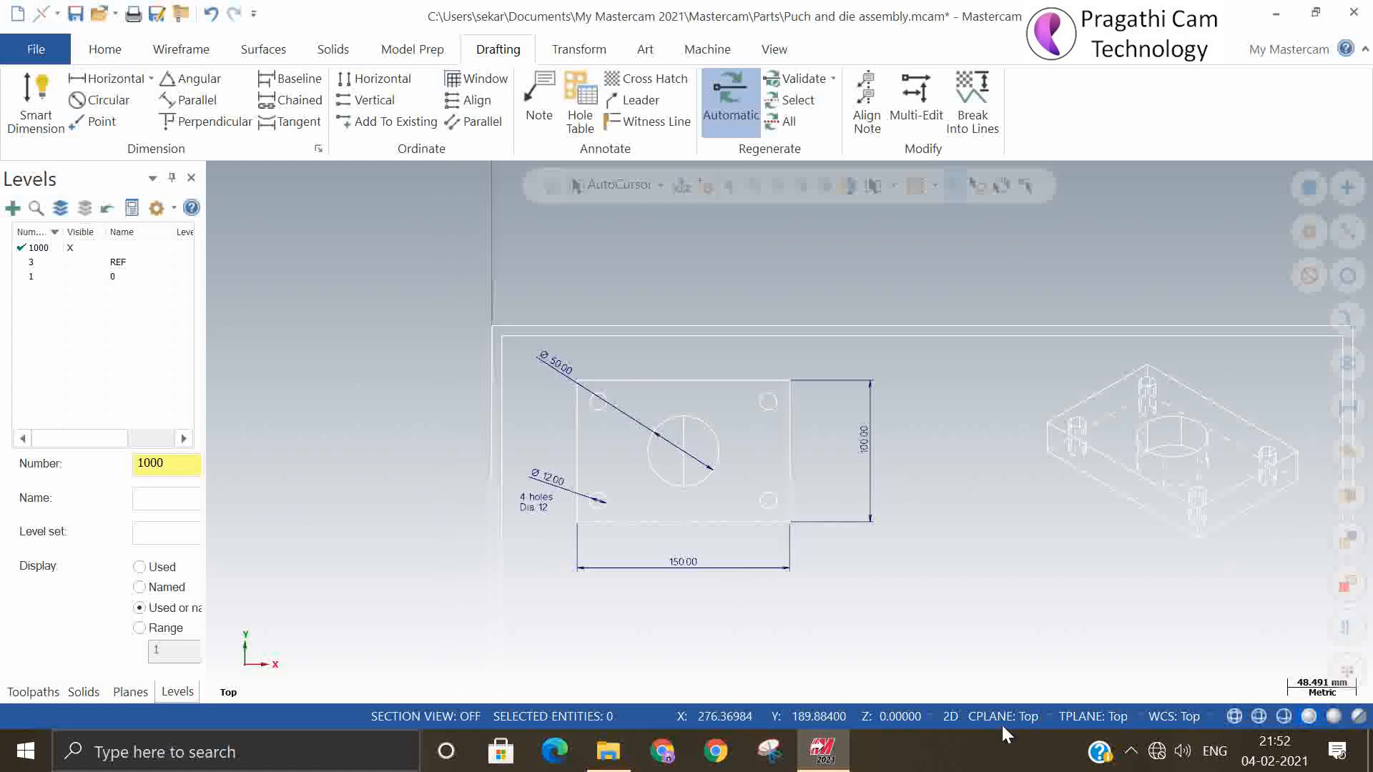
{"action": "scroll", "coordinate": [834, 402], "scroll_direction": "down", "scroll_amount": 4}
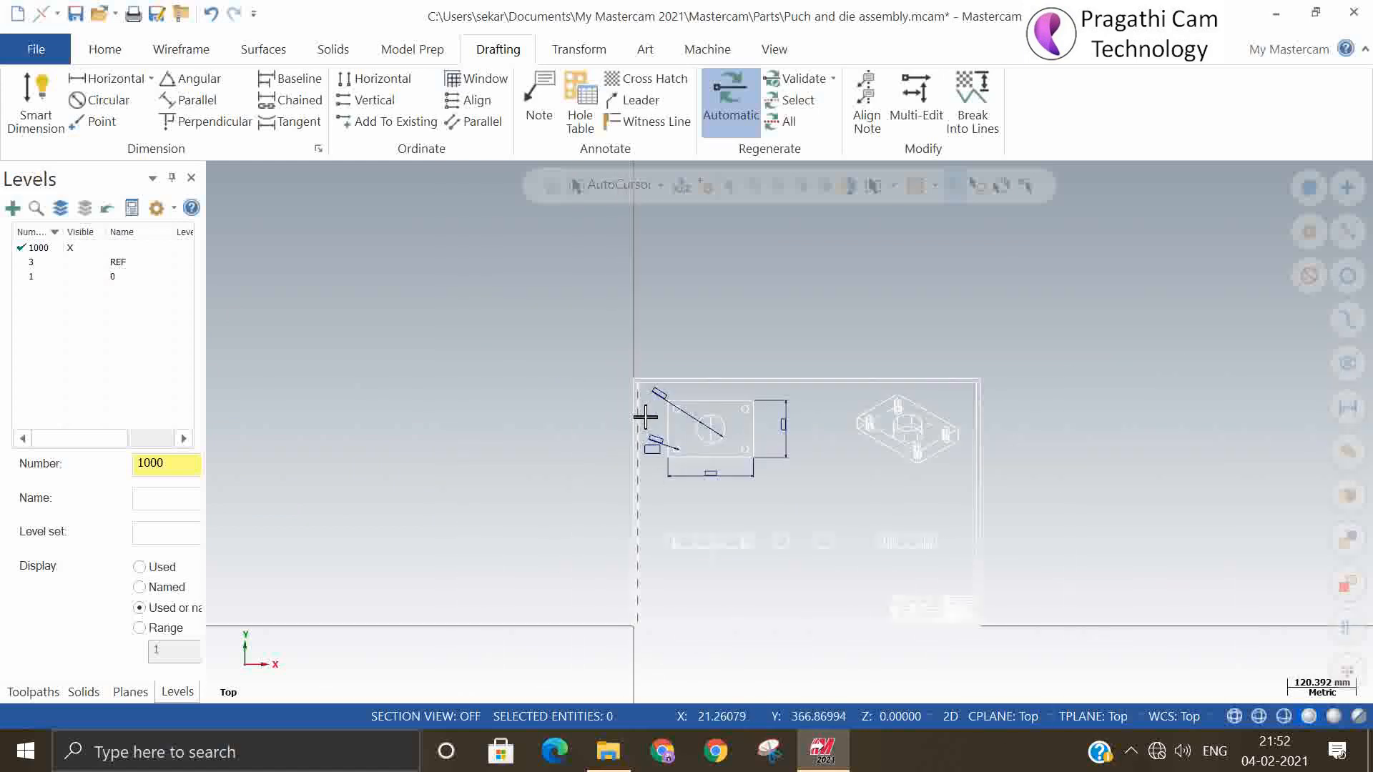
{"action": "scroll", "coordinate": [736, 573], "scroll_direction": "up", "scroll_amount": 5}
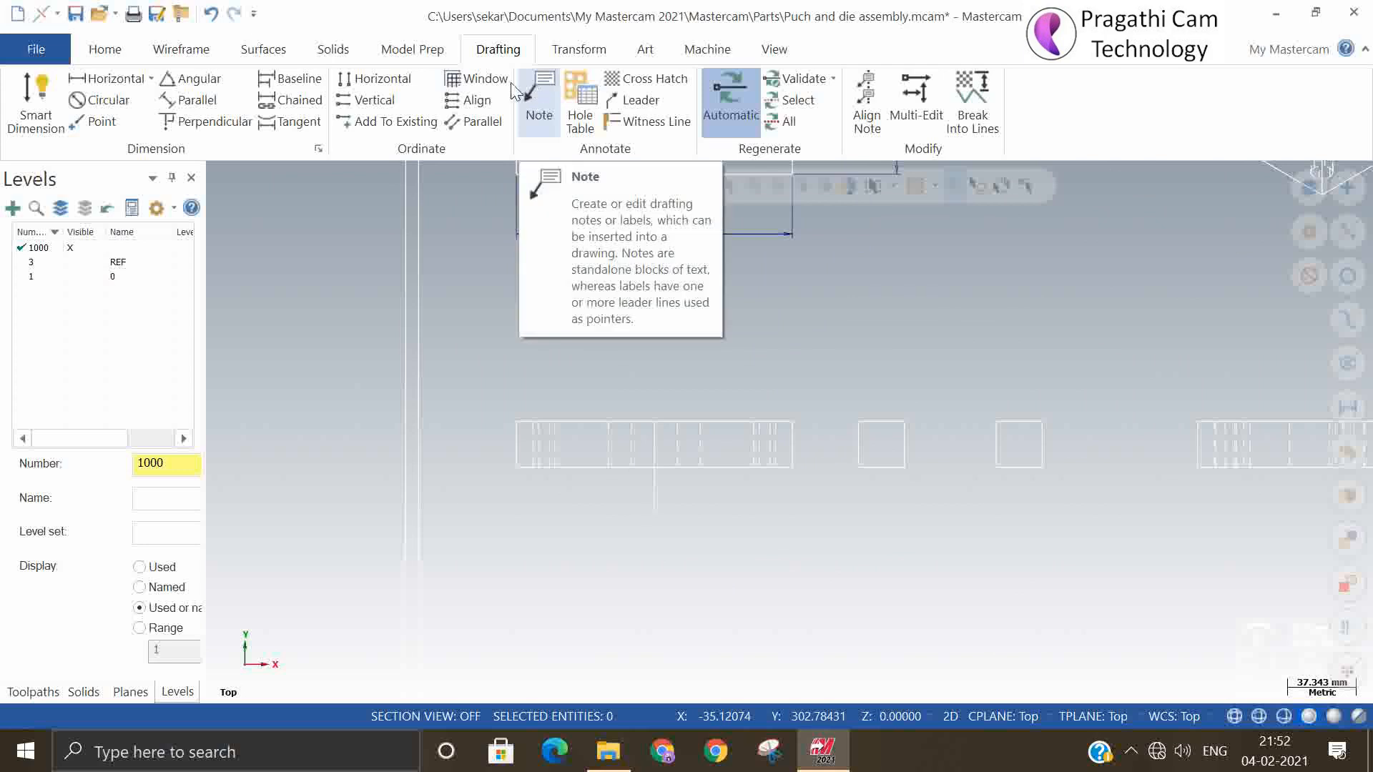
{"action": "left_click", "coordinate": [28, 97]}
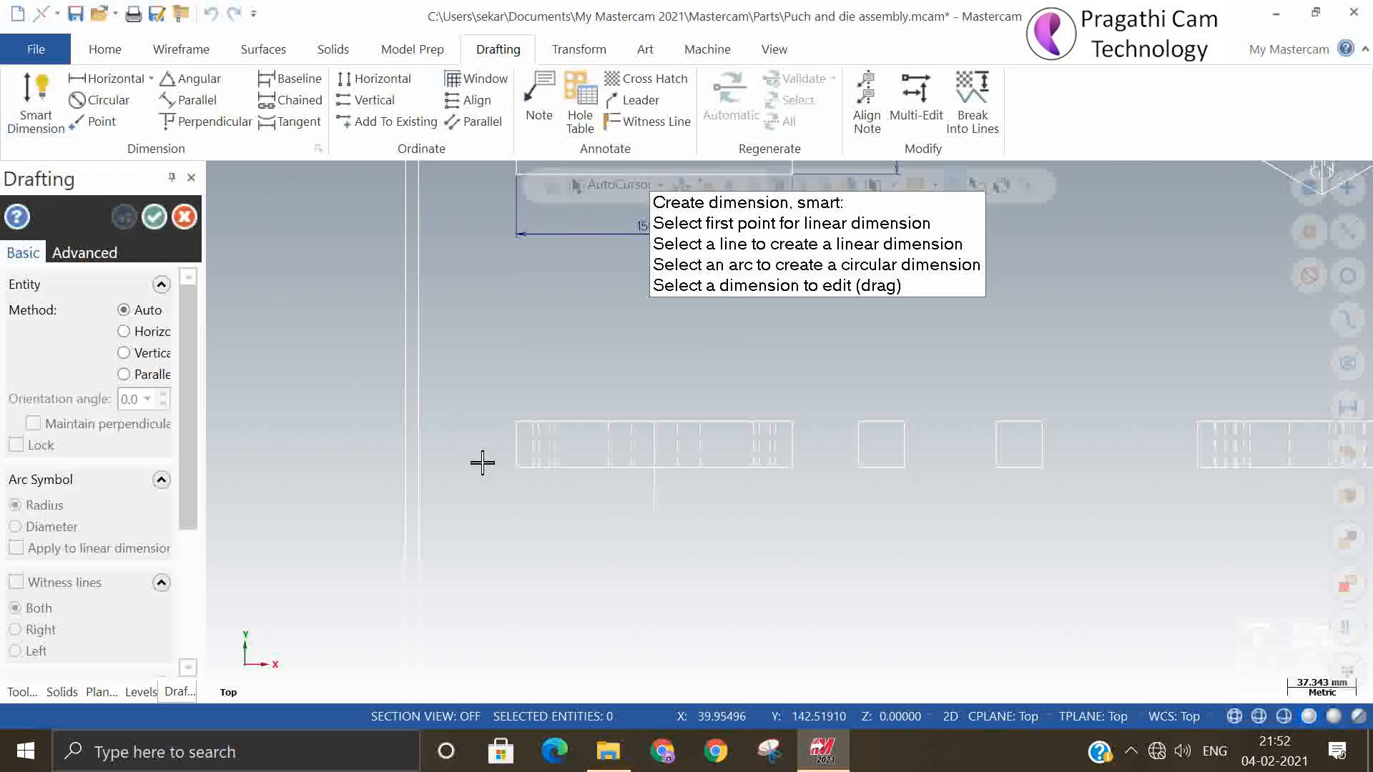
{"action": "left_click", "coordinate": [522, 473]}
{"action": "left_click", "coordinate": [516, 422]}
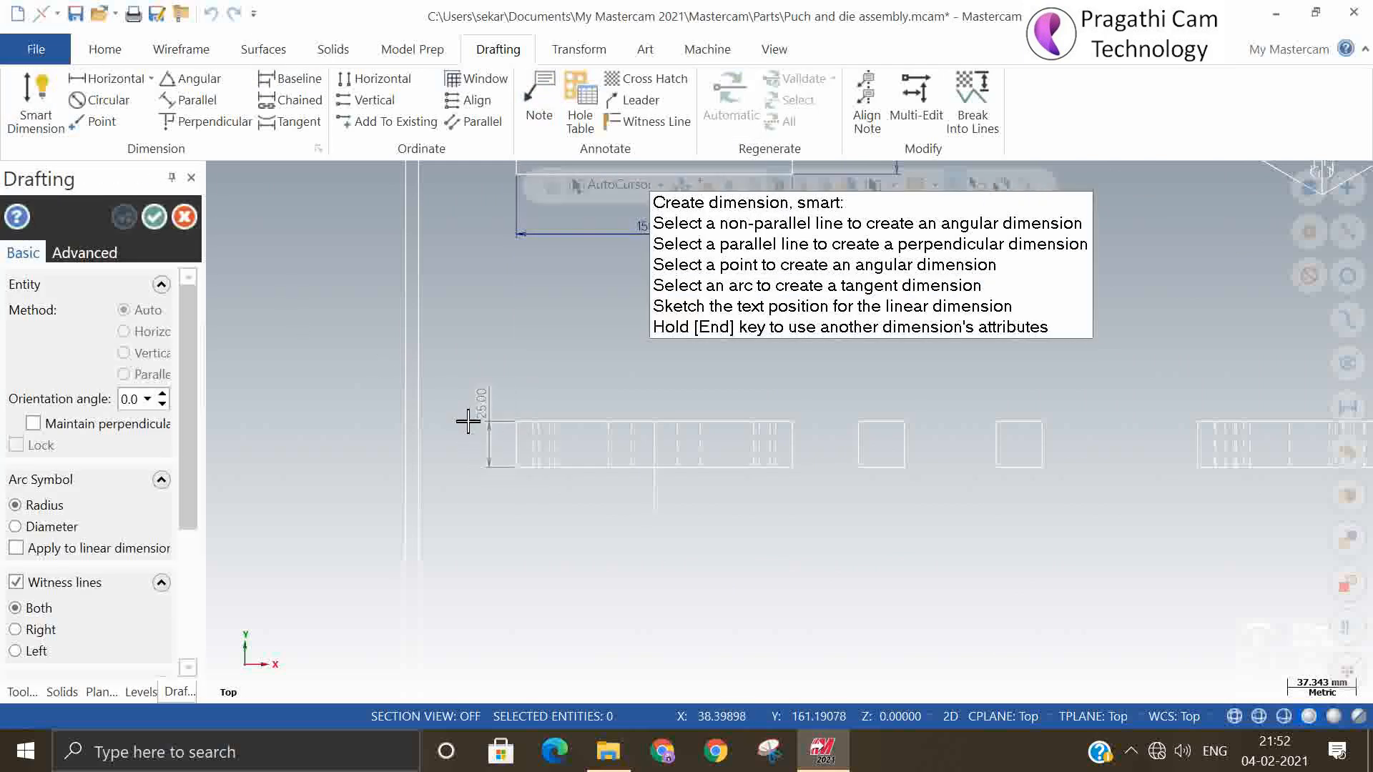
{"action": "left_click", "coordinate": [469, 433]}
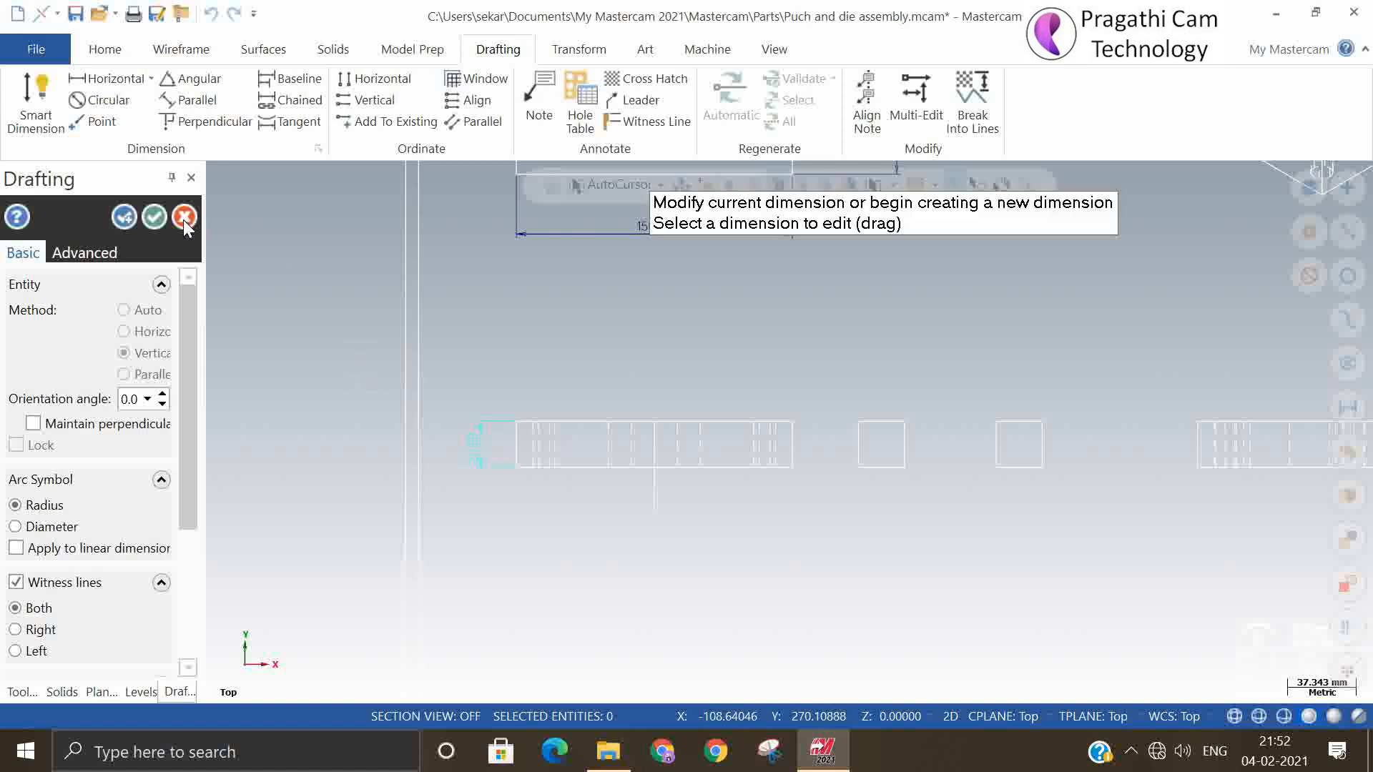
{"action": "left_click", "coordinate": [153, 216]}
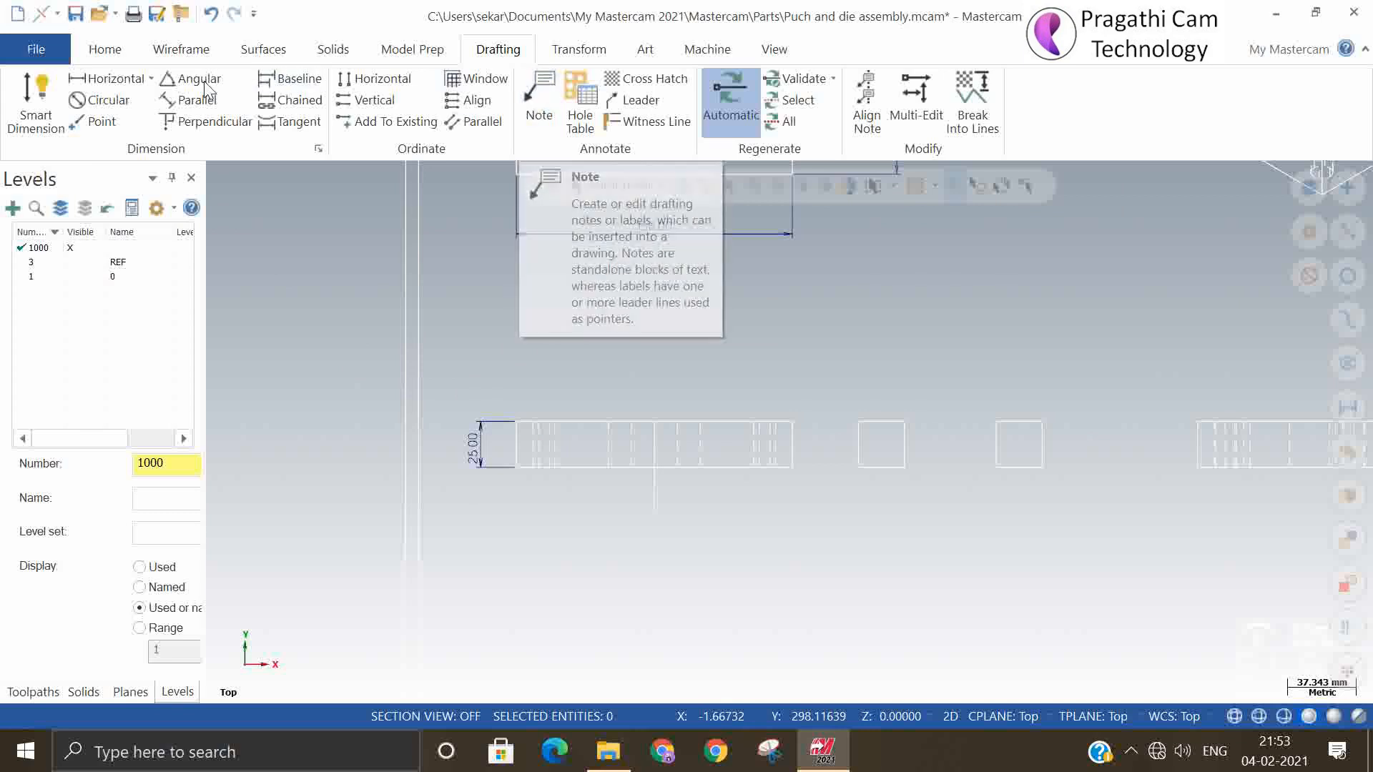
Dimension the front view horizontally from its lower-left corner to the centre line, placing the dimension below the view
{"action": "left_click", "coordinate": [31, 96]}
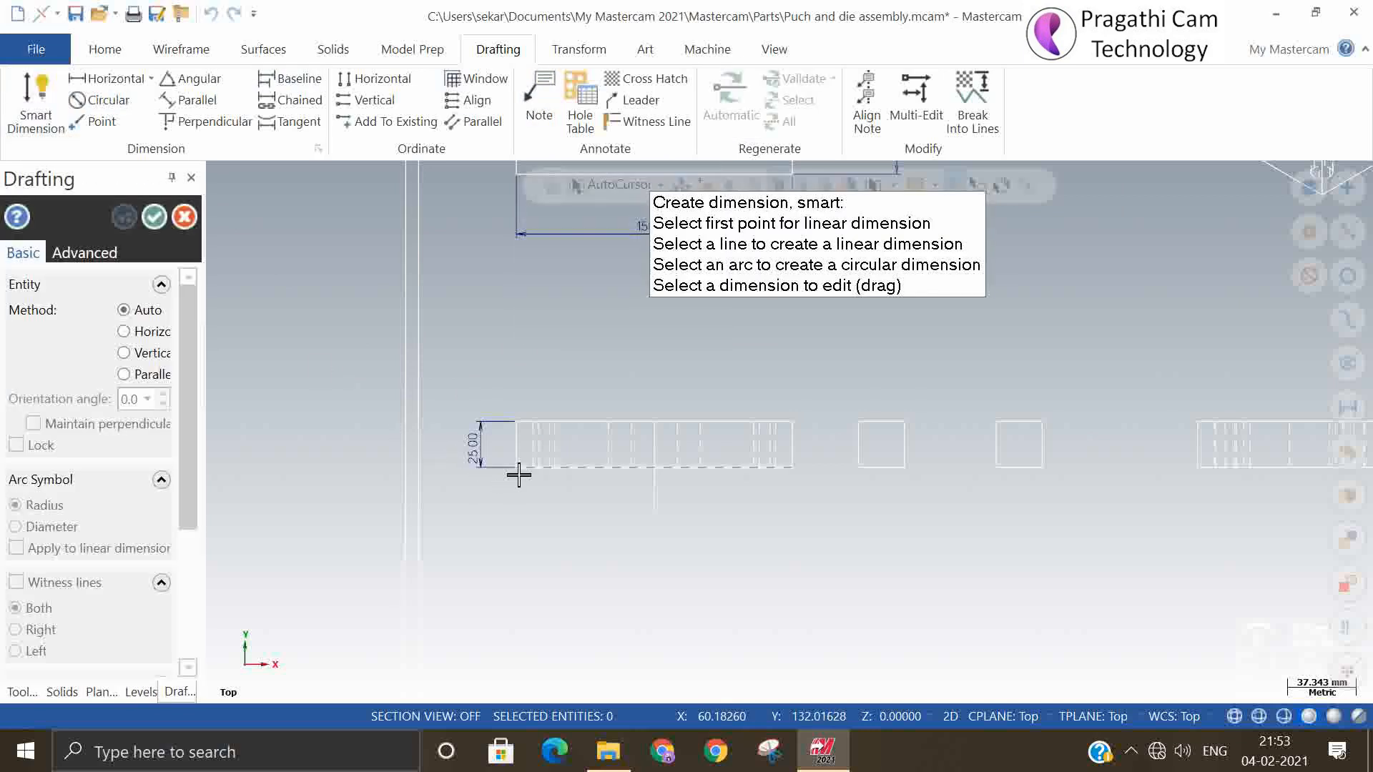
{"action": "scroll", "coordinate": [526, 490], "scroll_direction": "down", "scroll_amount": 2}
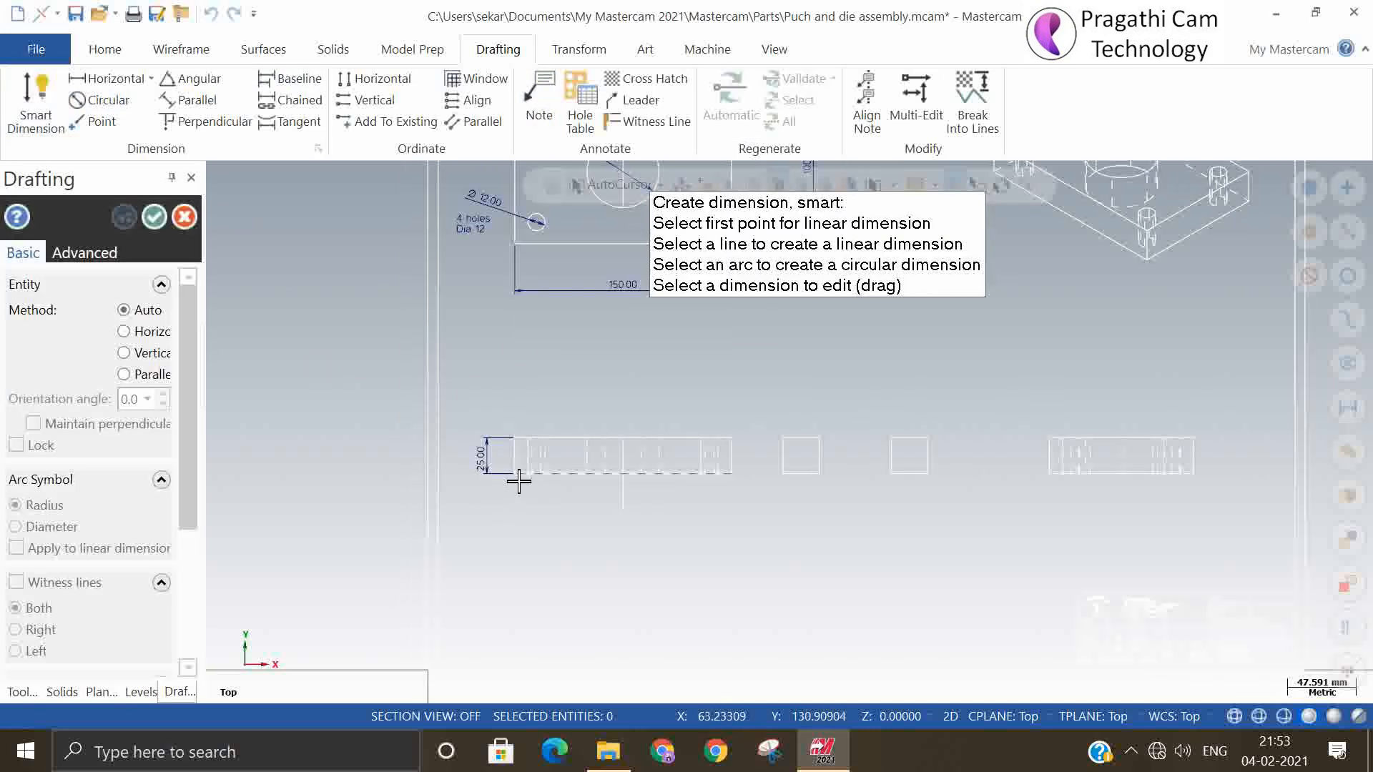
{"action": "left_click", "coordinate": [515, 473]}
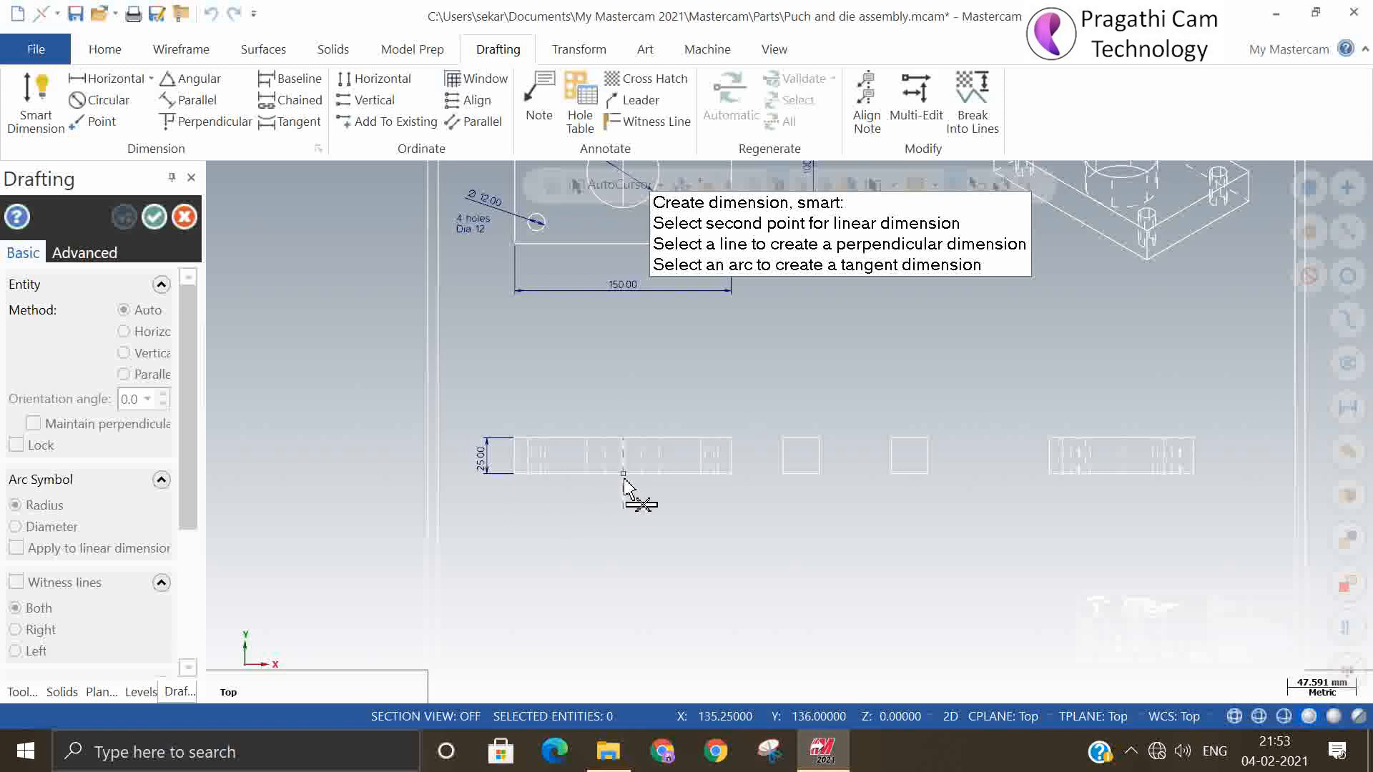
{"action": "left_click", "coordinate": [624, 478]}
{"action": "left_click", "coordinate": [579, 515]}
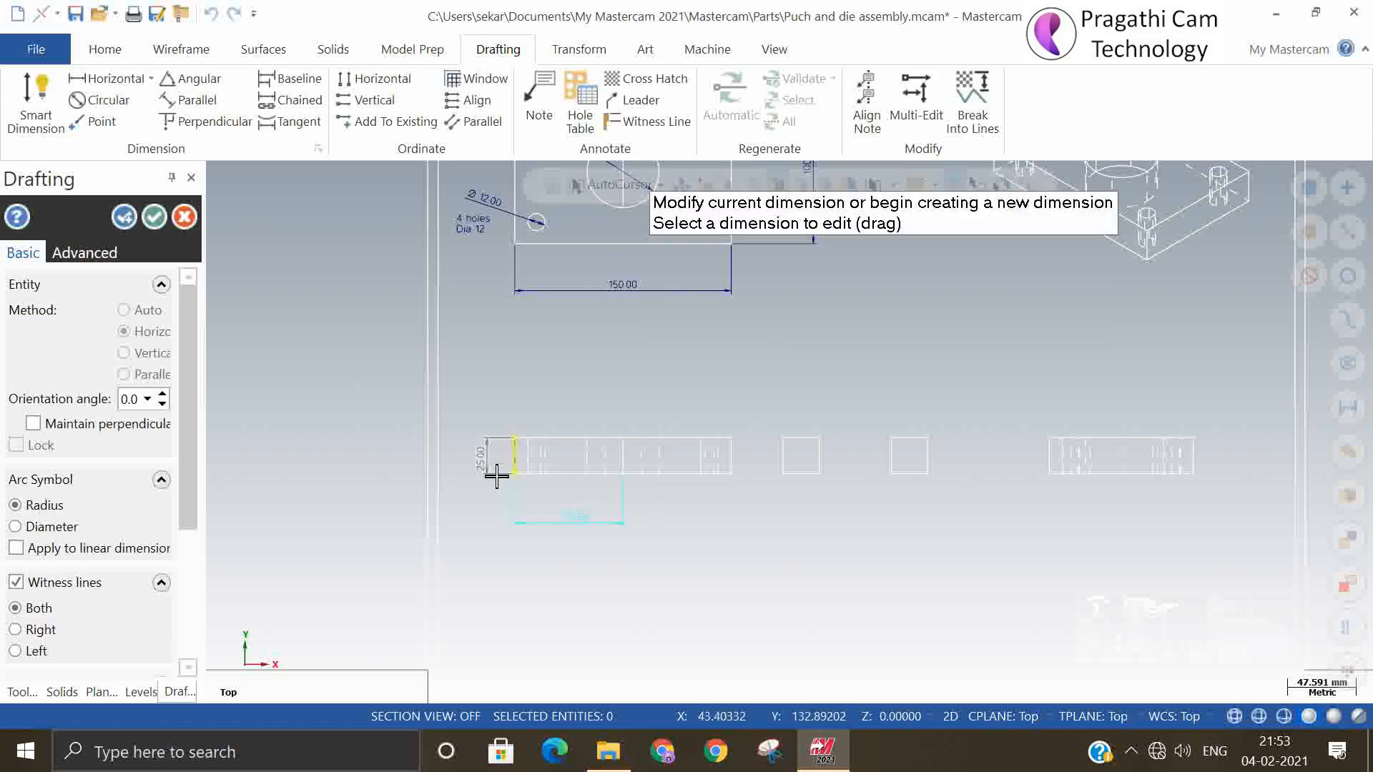
{"action": "left_click", "coordinate": [154, 217]}
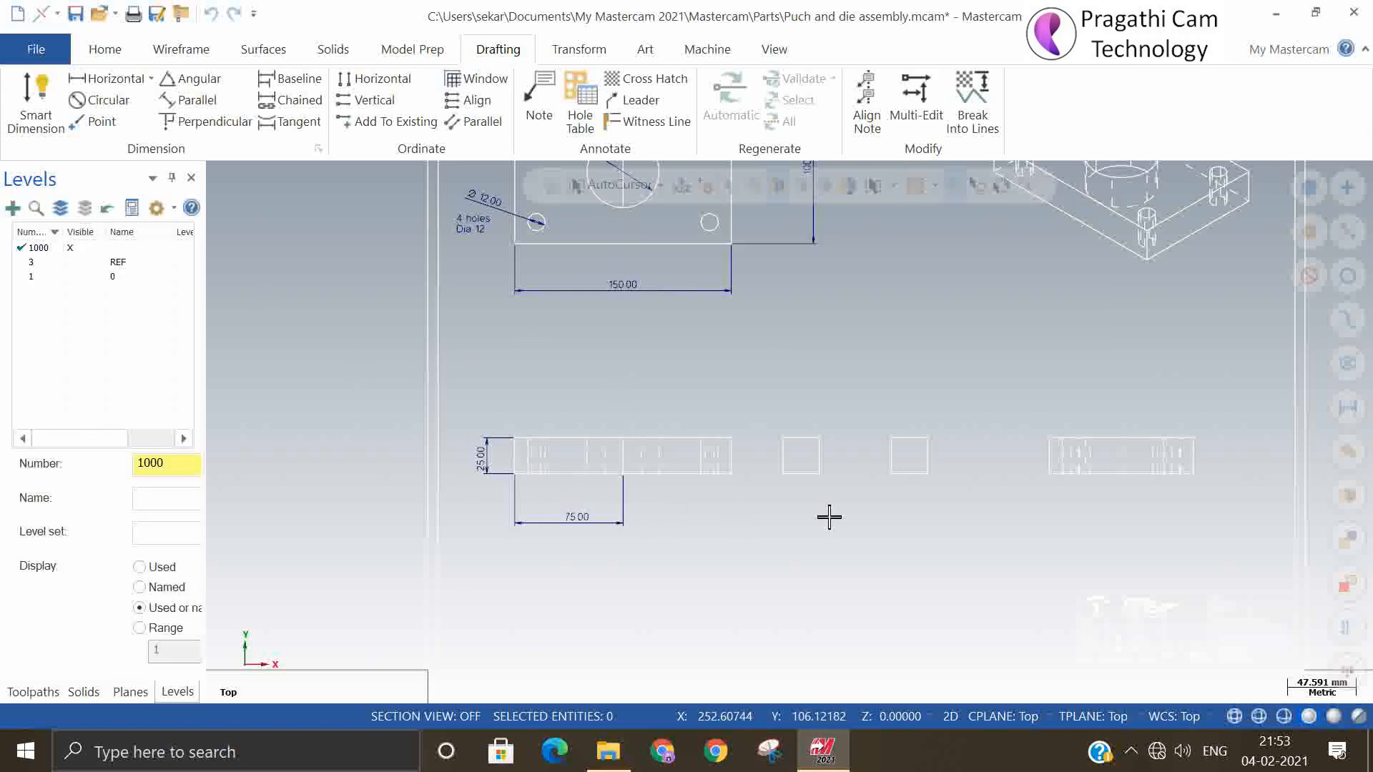
Dimension the side view's width between its two bottom corners, placing the dimension below the view
{"action": "scroll", "coordinate": [830, 517], "scroll_direction": "up", "scroll_amount": 3}
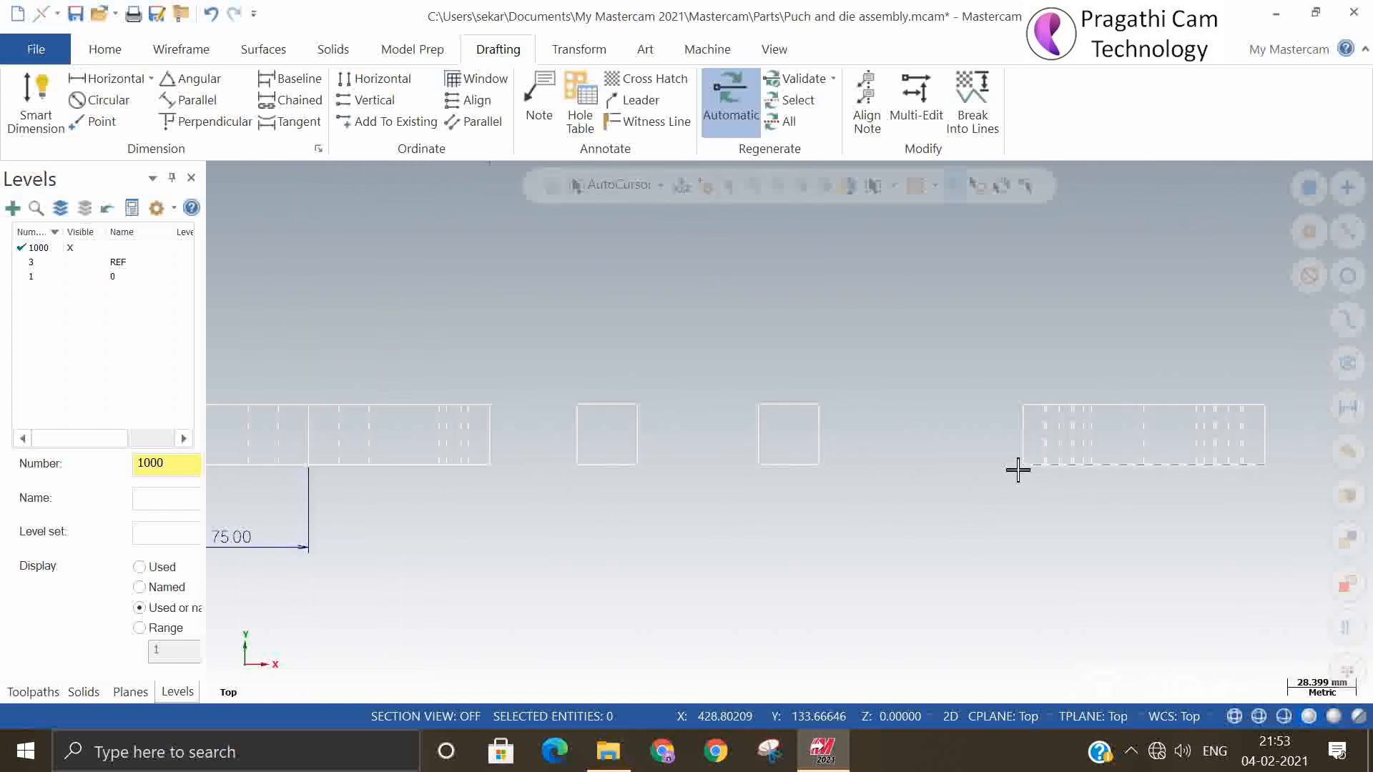
{"action": "left_click", "coordinate": [34, 101]}
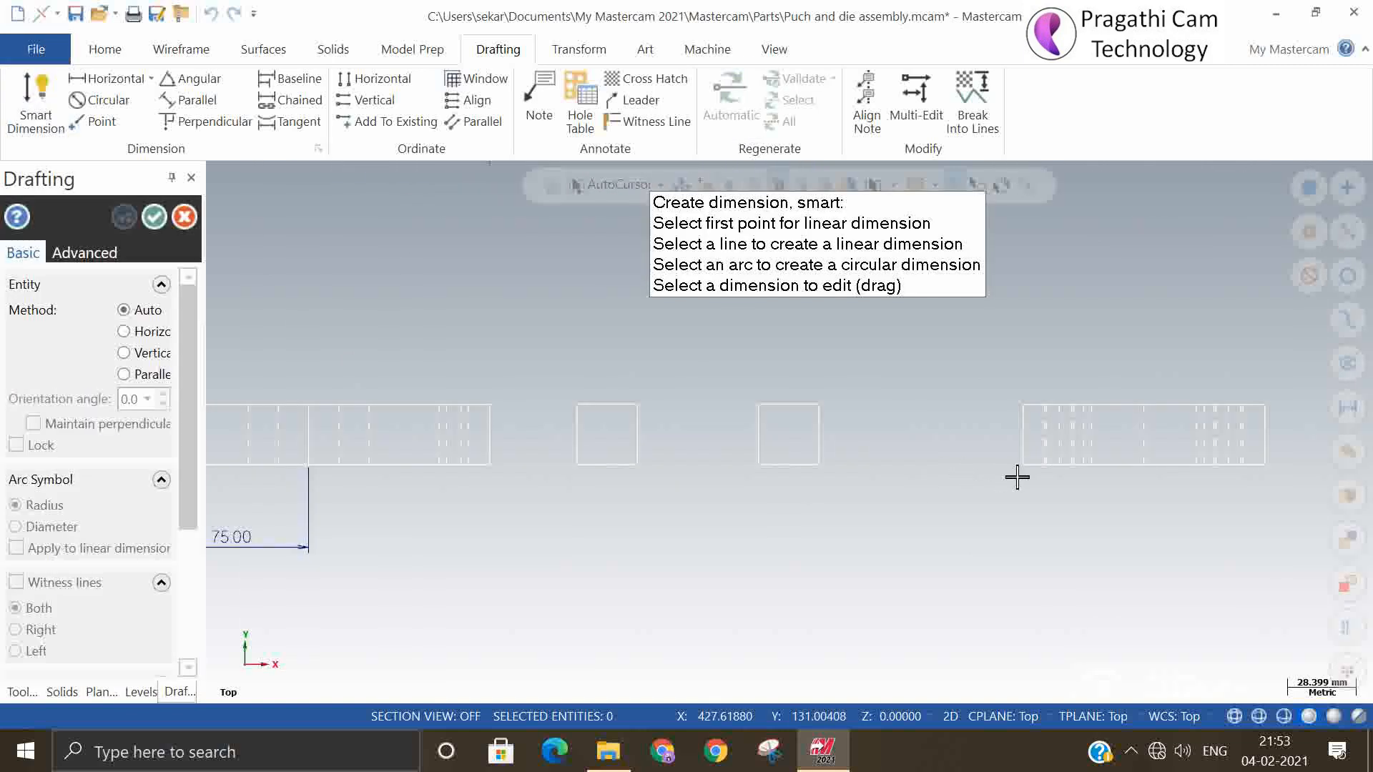
{"action": "left_click", "coordinate": [1037, 472]}
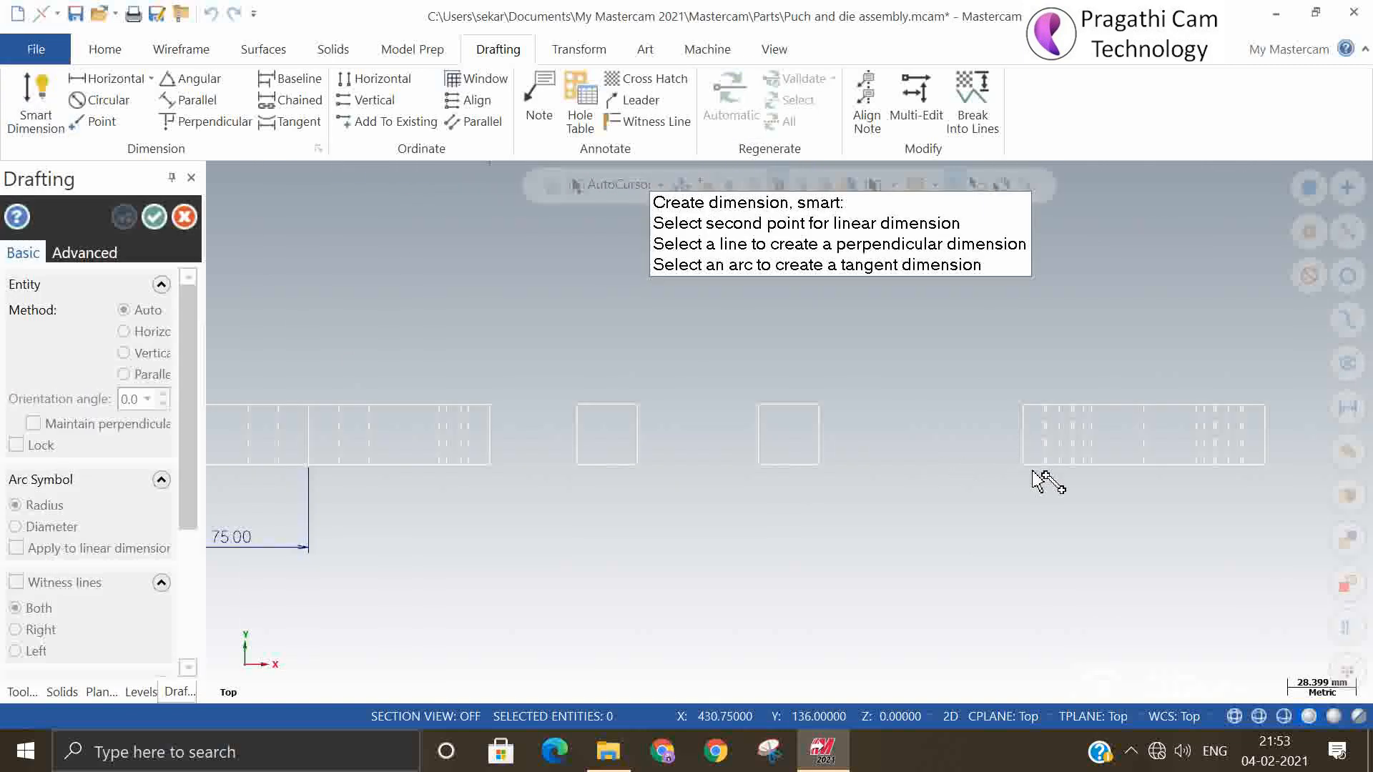
{"action": "left_click", "coordinate": [1269, 467]}
{"action": "left_click", "coordinate": [1162, 508]}
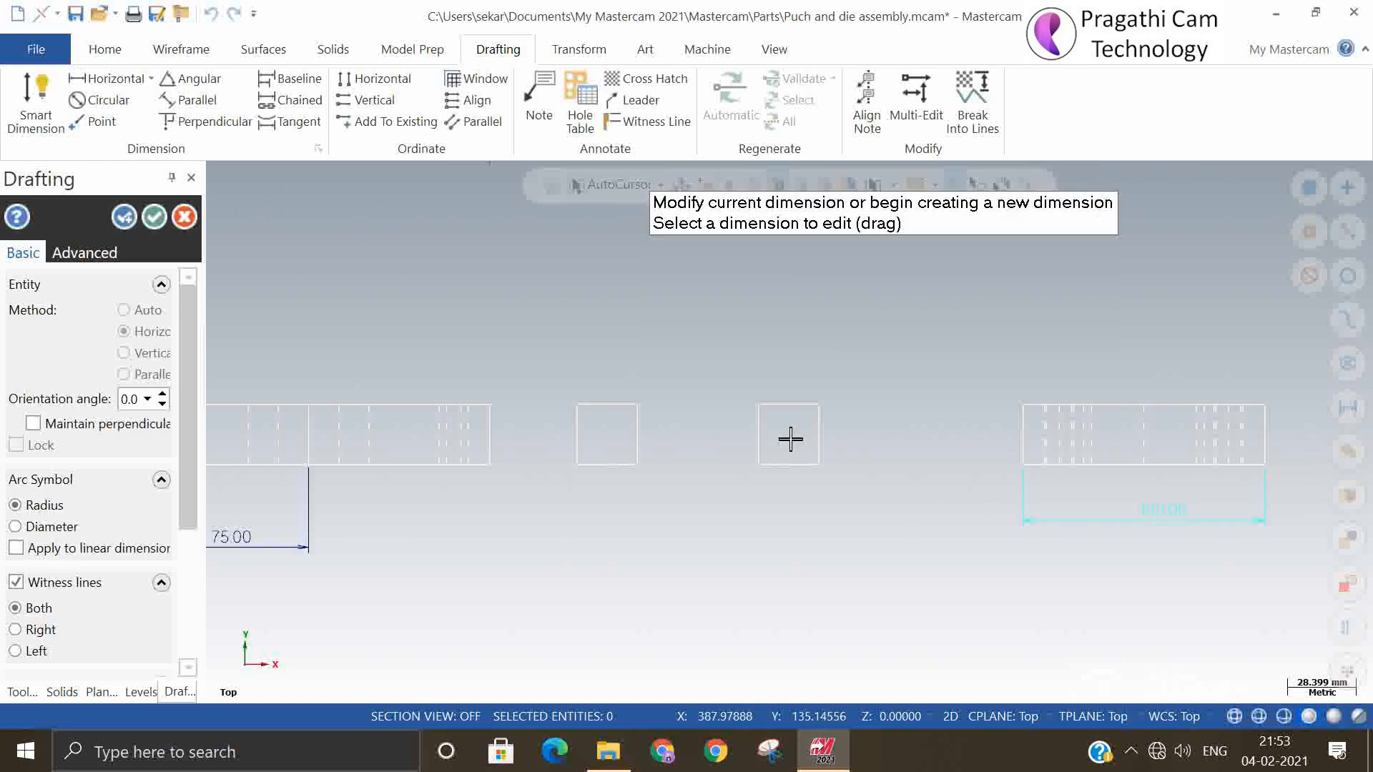
{"action": "left_click", "coordinate": [154, 216]}
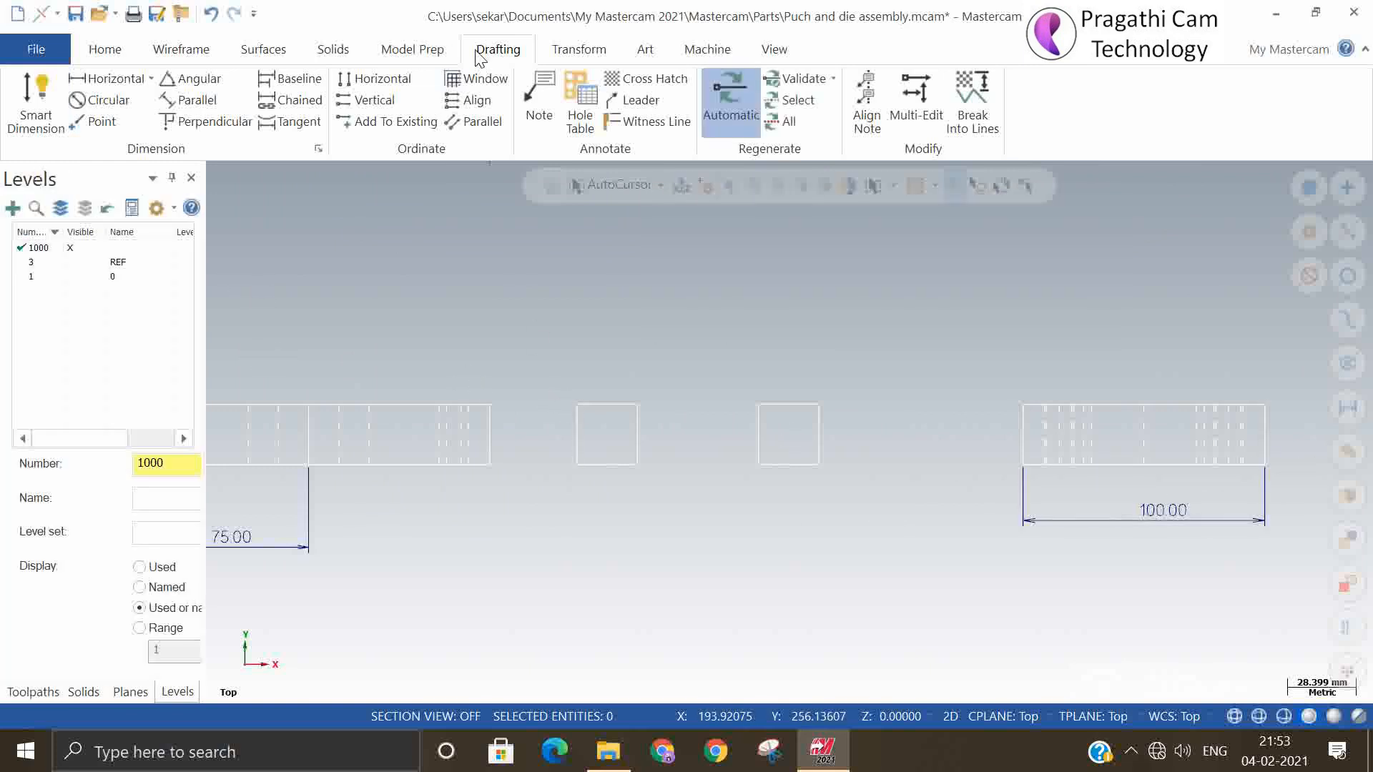
Cross-hatch both square outlines of the section view with the Iron pattern, spacing 5.0 and angle 45
{"action": "left_click", "coordinate": [640, 78]}
{"action": "left_click", "coordinate": [578, 443]}
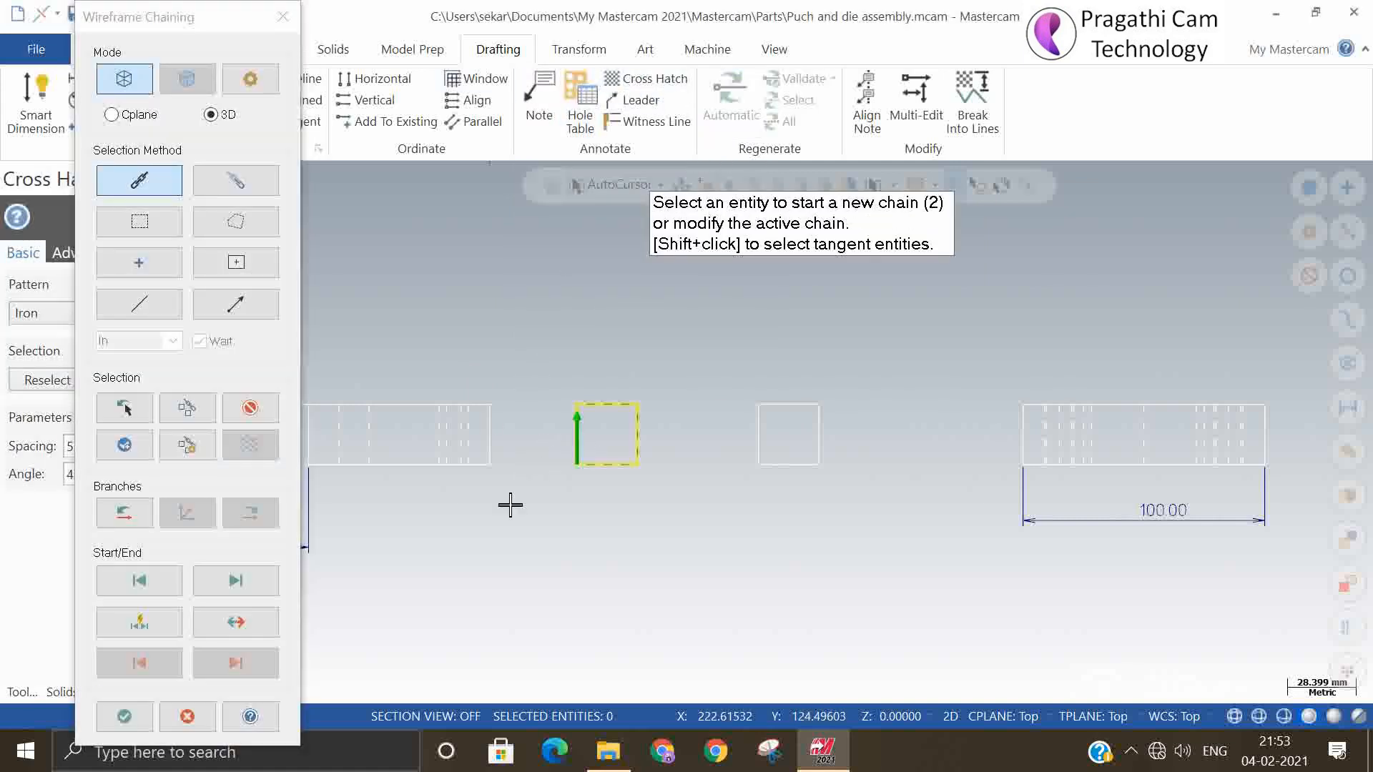
{"action": "left_click", "coordinate": [756, 439]}
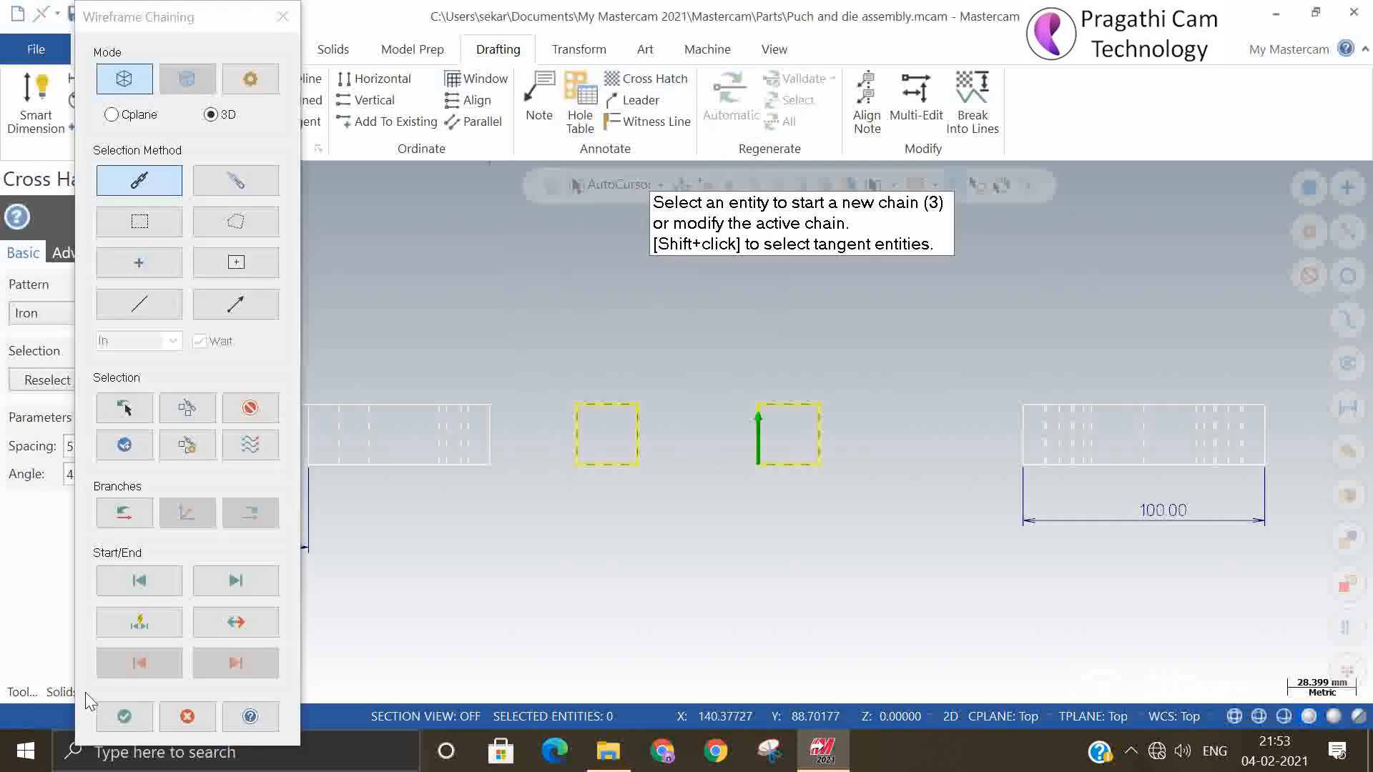
{"action": "left_click", "coordinate": [126, 715]}
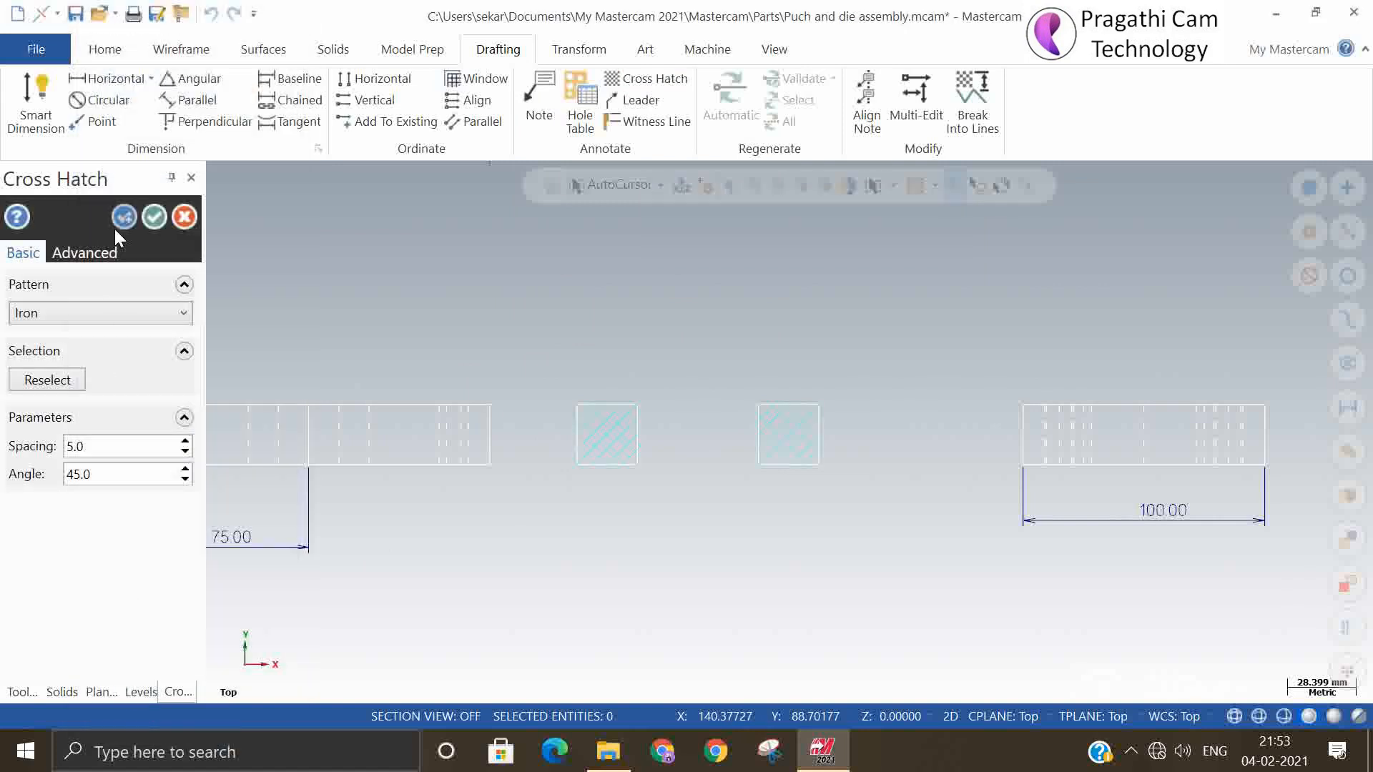
{"action": "left_click", "coordinate": [153, 215]}
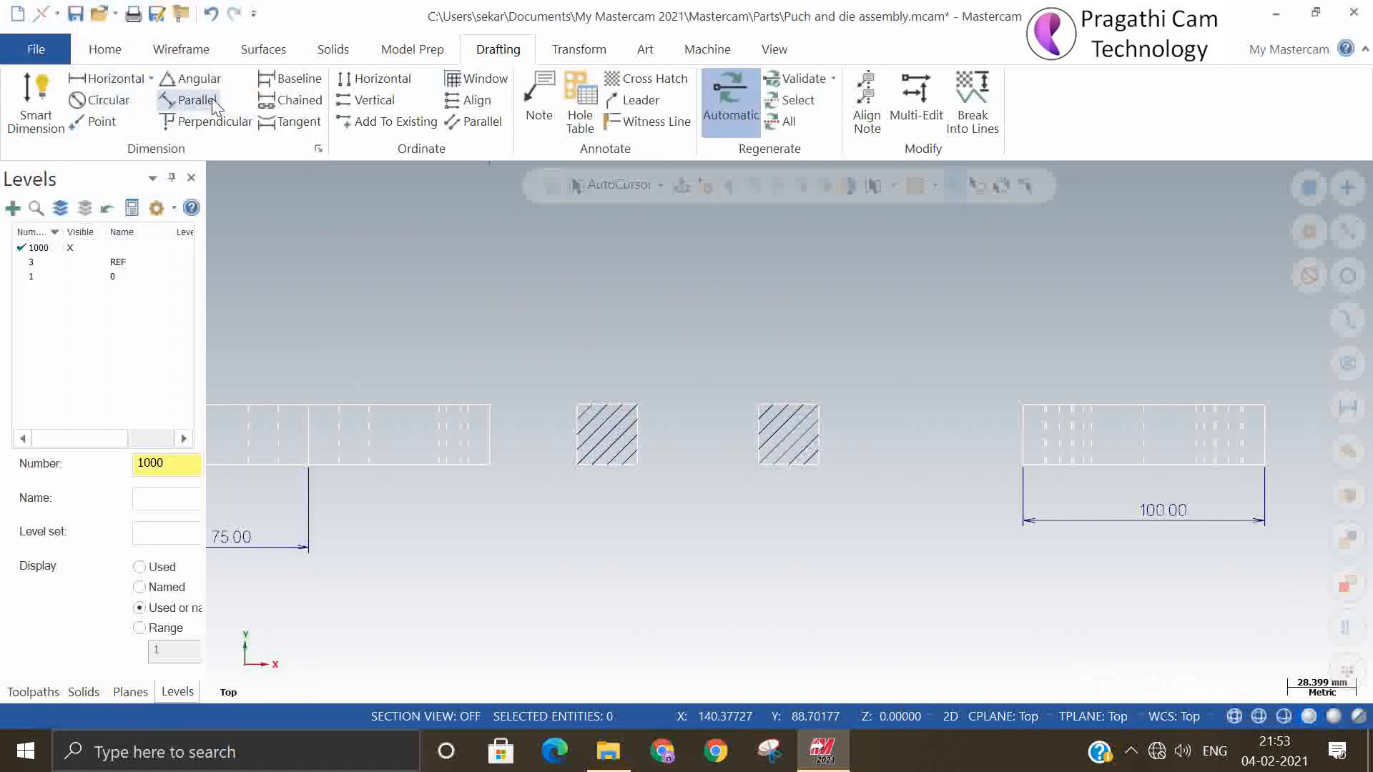
Dimension the gap between the two hatched section squares, placing the dimension below them
{"action": "left_click", "coordinate": [103, 52]}
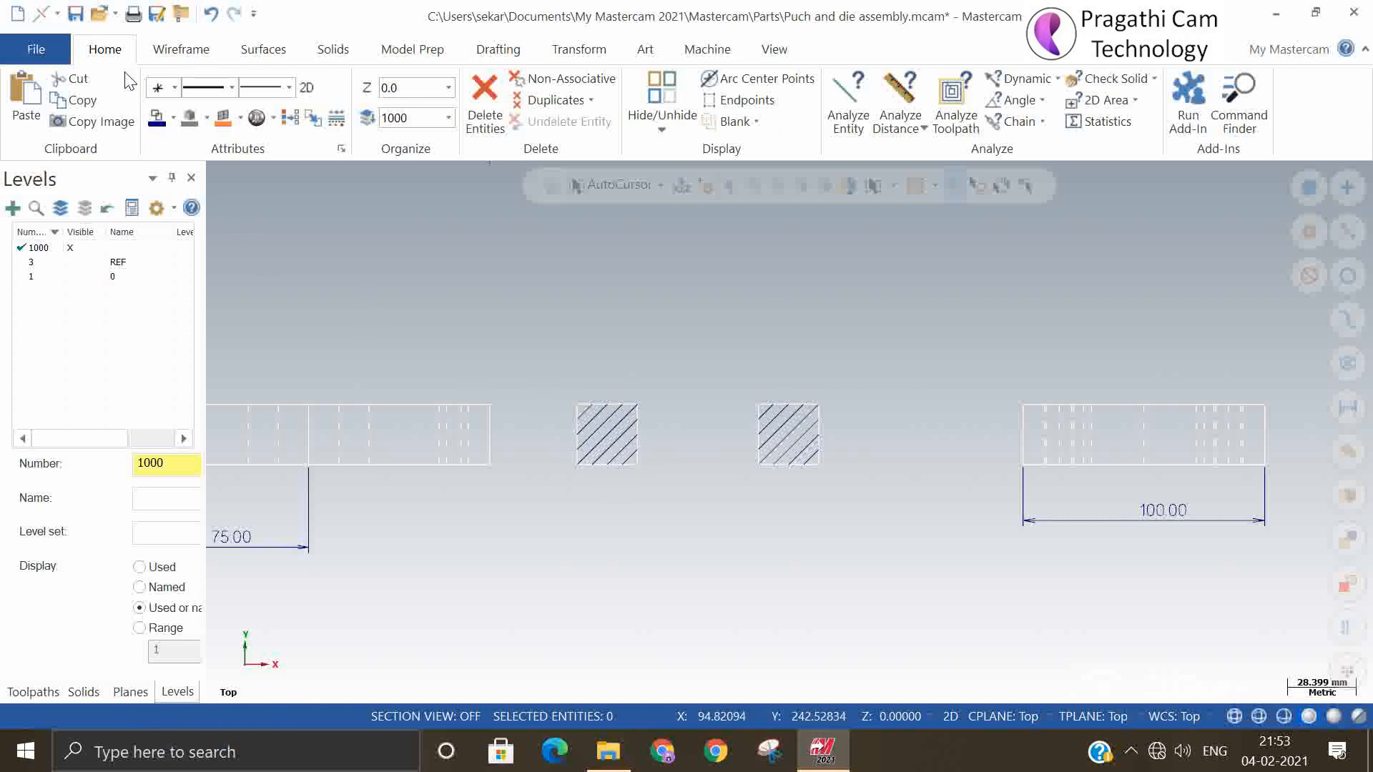
{"action": "left_click", "coordinate": [508, 50]}
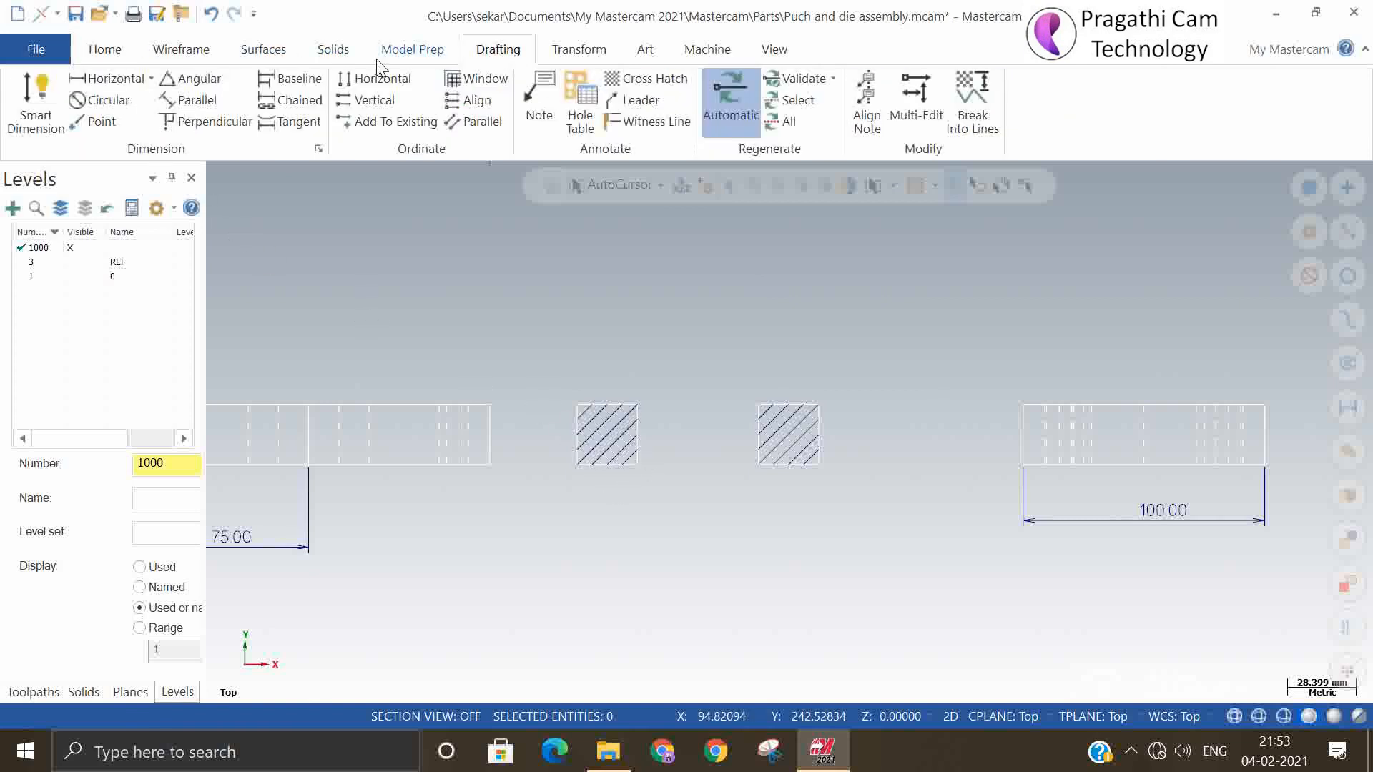
{"action": "left_click", "coordinate": [37, 97]}
{"action": "left_click", "coordinate": [648, 474]}
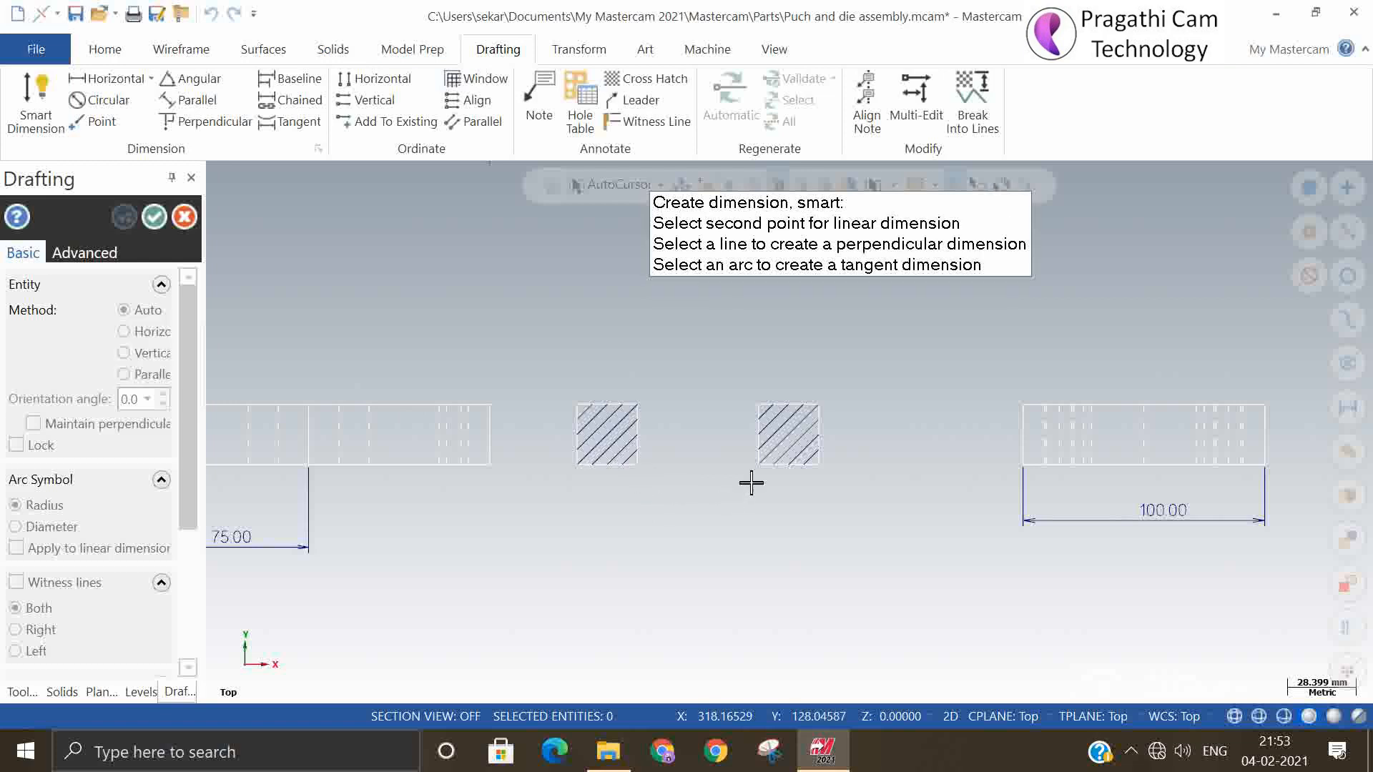
{"action": "left_click", "coordinate": [758, 478]}
{"action": "left_click", "coordinate": [705, 517]}
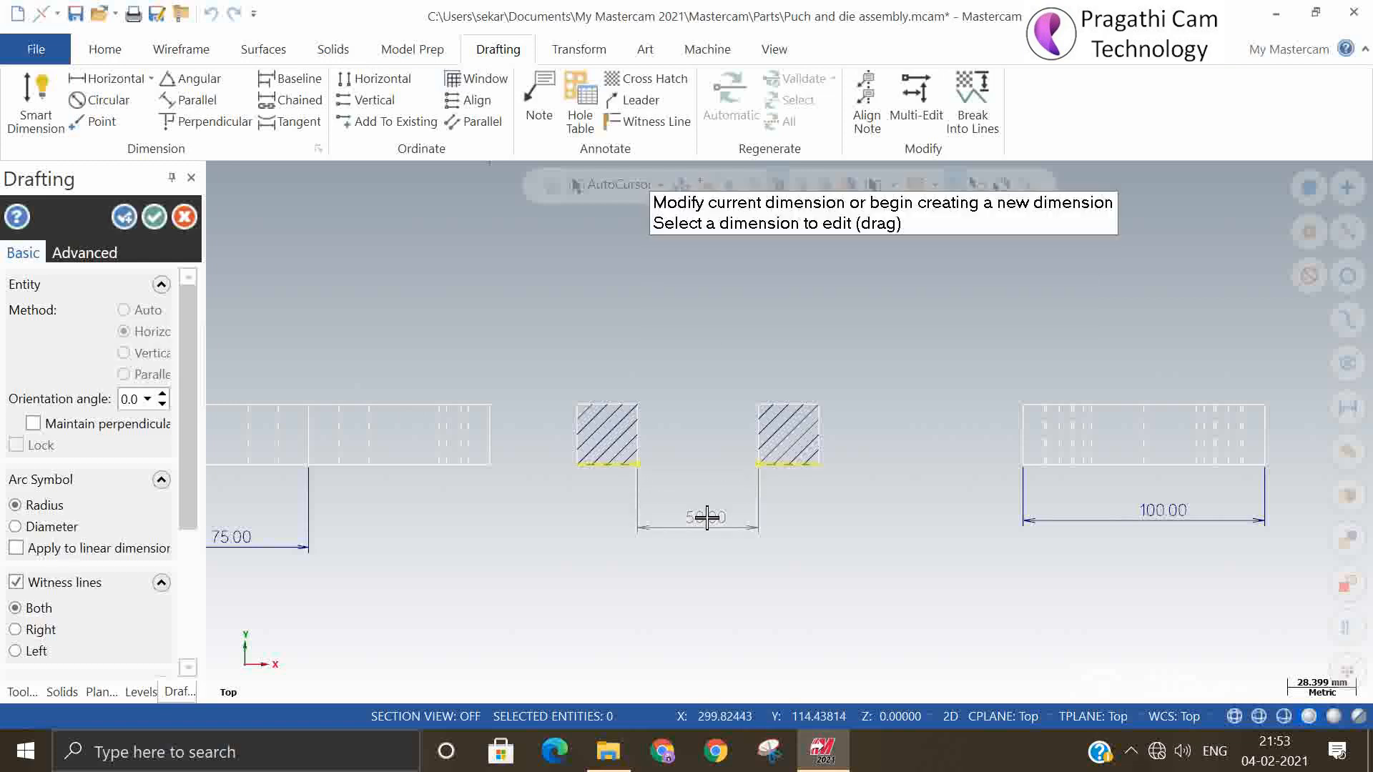
Dimension the section view's overall width beneath the gap dimension and its height to the right of the right-hand square
{"action": "left_click", "coordinate": [579, 466]}
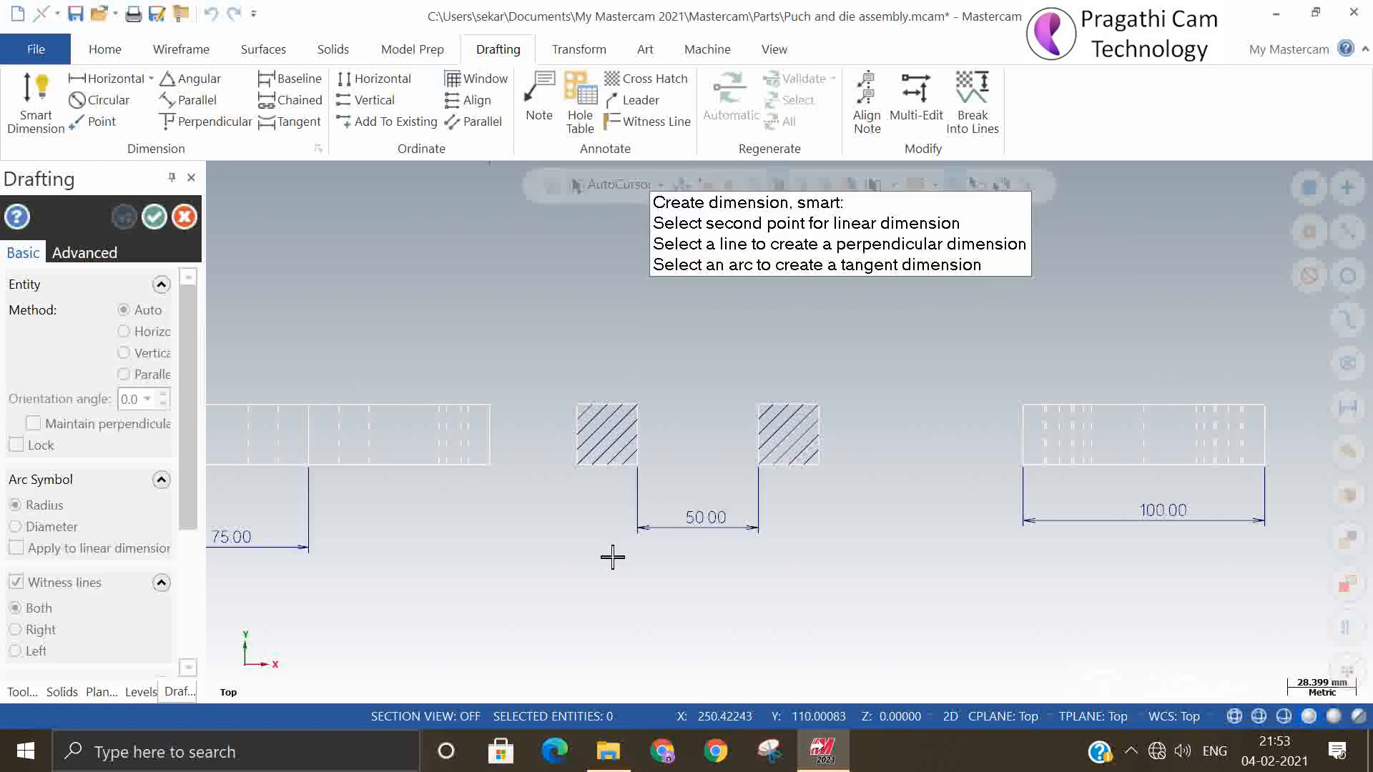
{"action": "left_click", "coordinate": [820, 465]}
{"action": "left_click", "coordinate": [782, 578]}
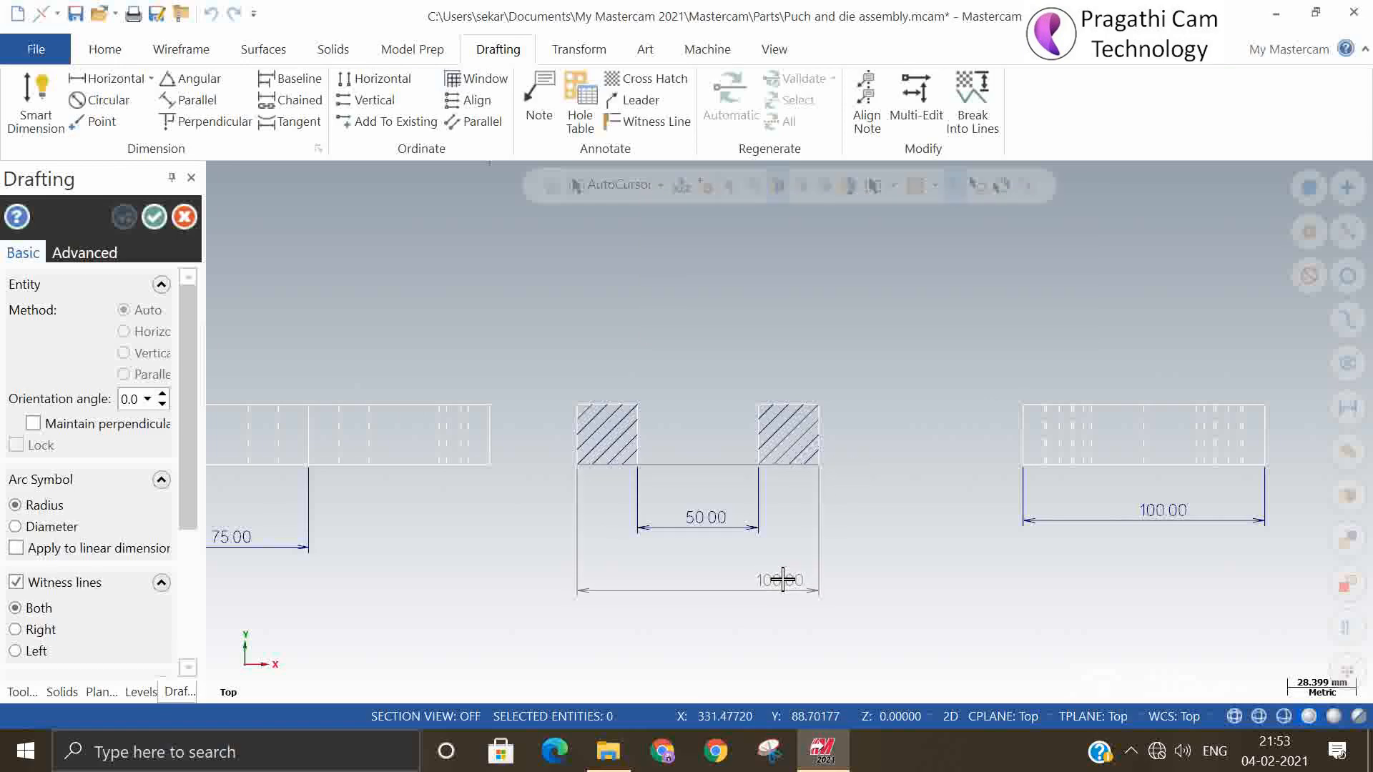
{"action": "left_click", "coordinate": [819, 466]}
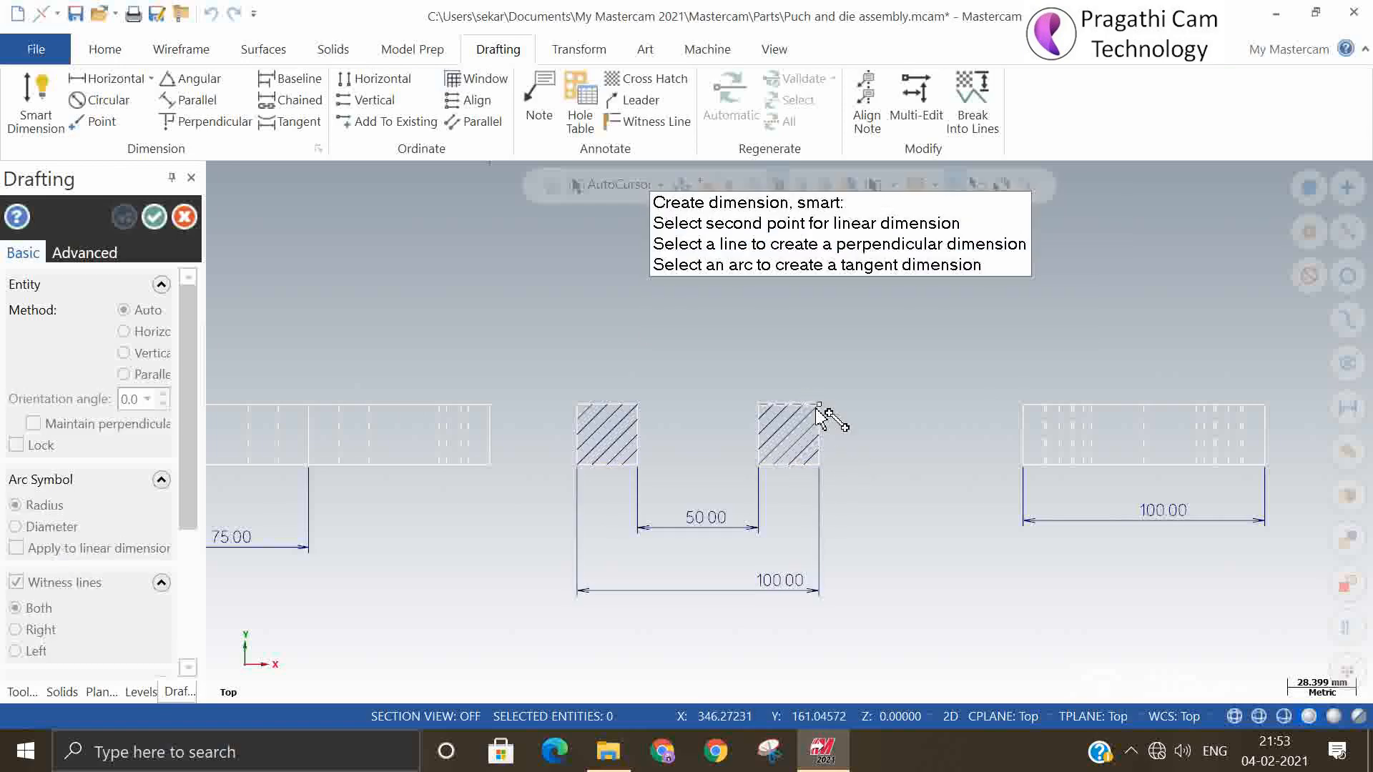
{"action": "left_click", "coordinate": [819, 405]}
{"action": "left_click", "coordinate": [850, 413]}
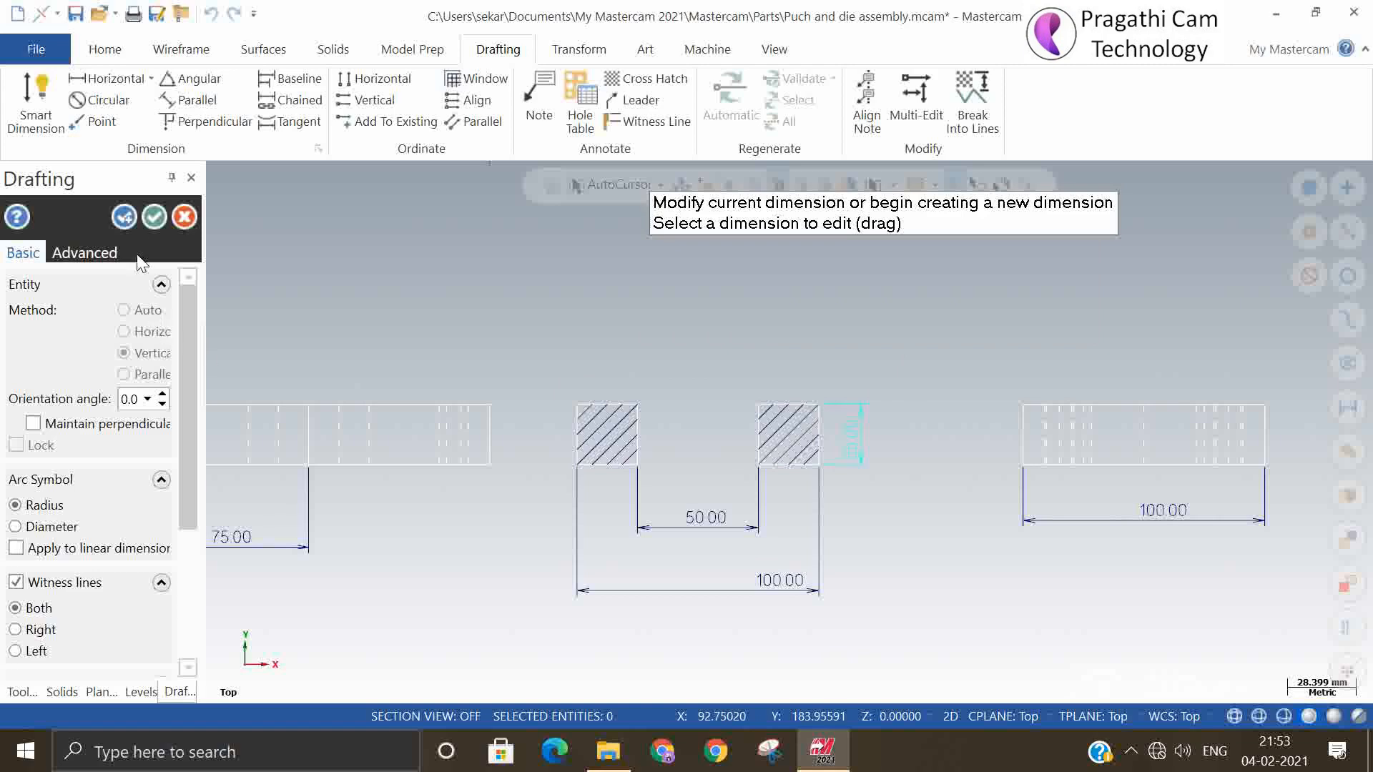
{"action": "left_click", "coordinate": [154, 217]}
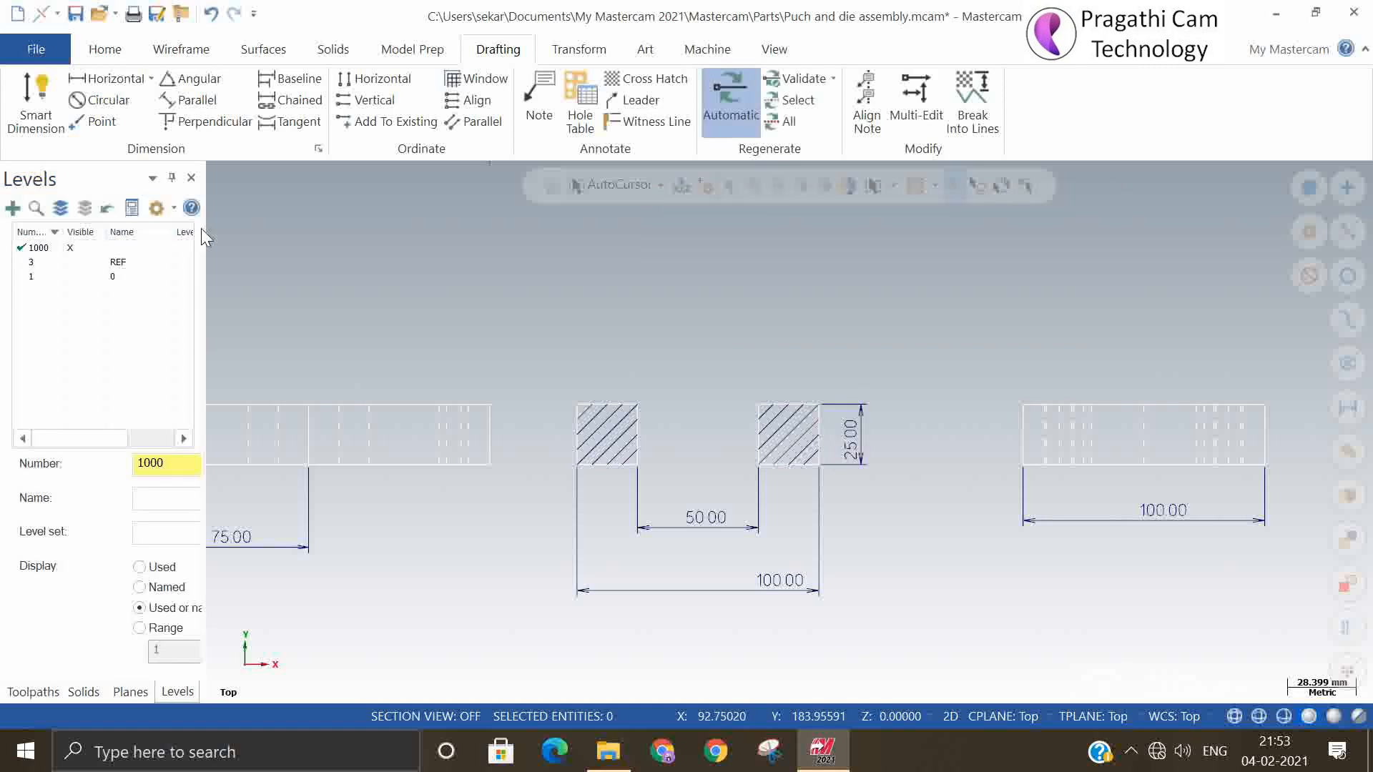
Add the note "Die Plate" with a text height of 2.0 in the title block's empty cell beside PART NAME
{"action": "scroll", "coordinate": [1023, 484], "scroll_direction": "down", "scroll_amount": 3}
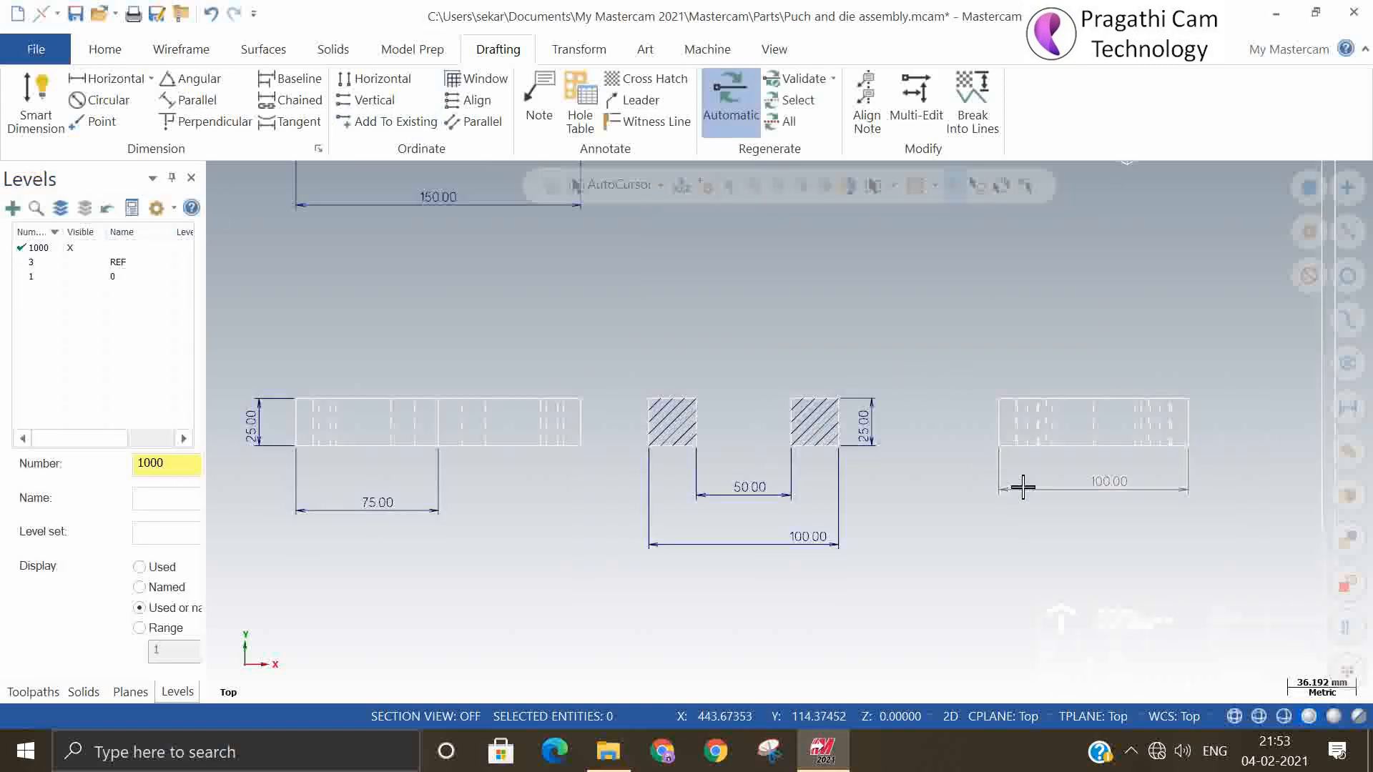
{"action": "scroll", "coordinate": [668, 392], "scroll_direction": "down", "scroll_amount": 2}
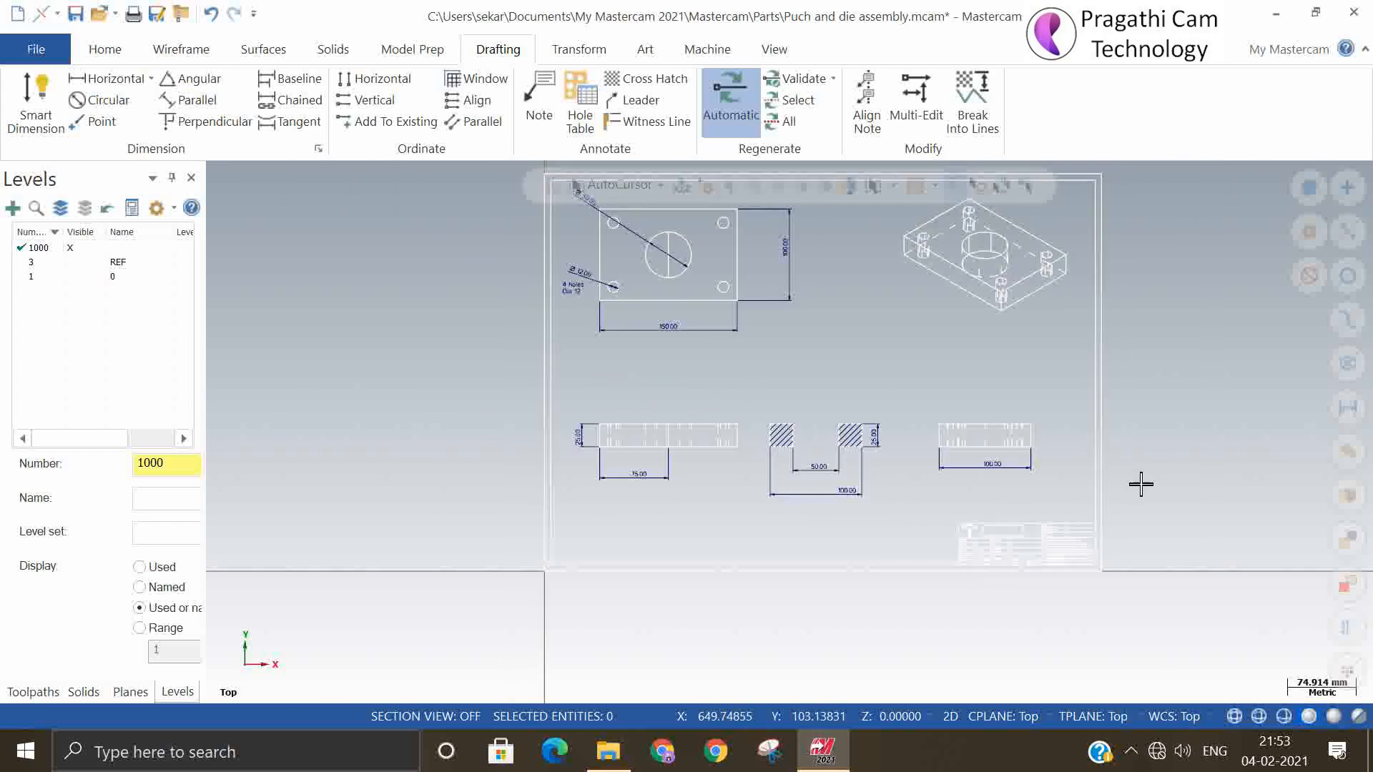
{"action": "scroll", "coordinate": [1073, 637], "scroll_direction": "up", "scroll_amount": 3}
{"action": "scroll", "coordinate": [916, 576], "scroll_direction": "up", "scroll_amount": 6}
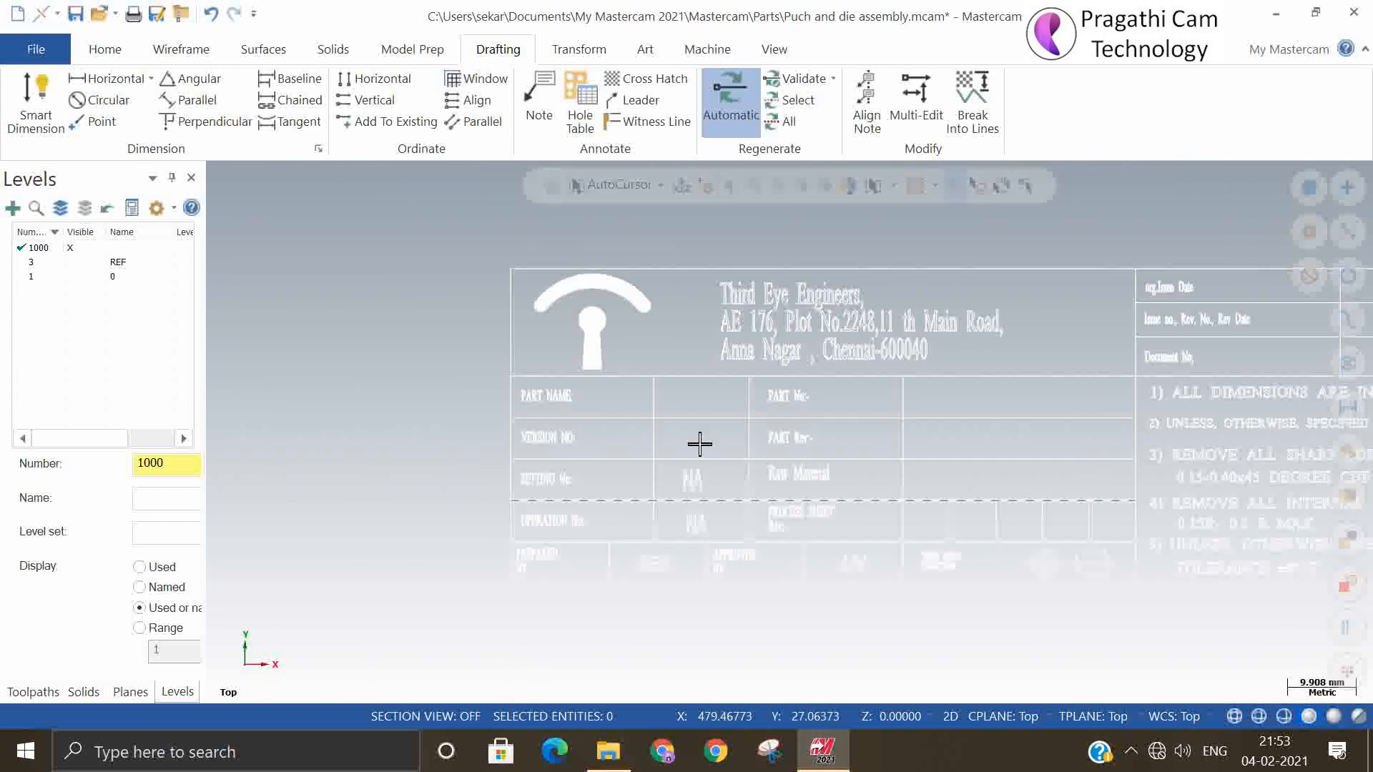
{"action": "scroll", "coordinate": [688, 437], "scroll_direction": "up", "scroll_amount": 2}
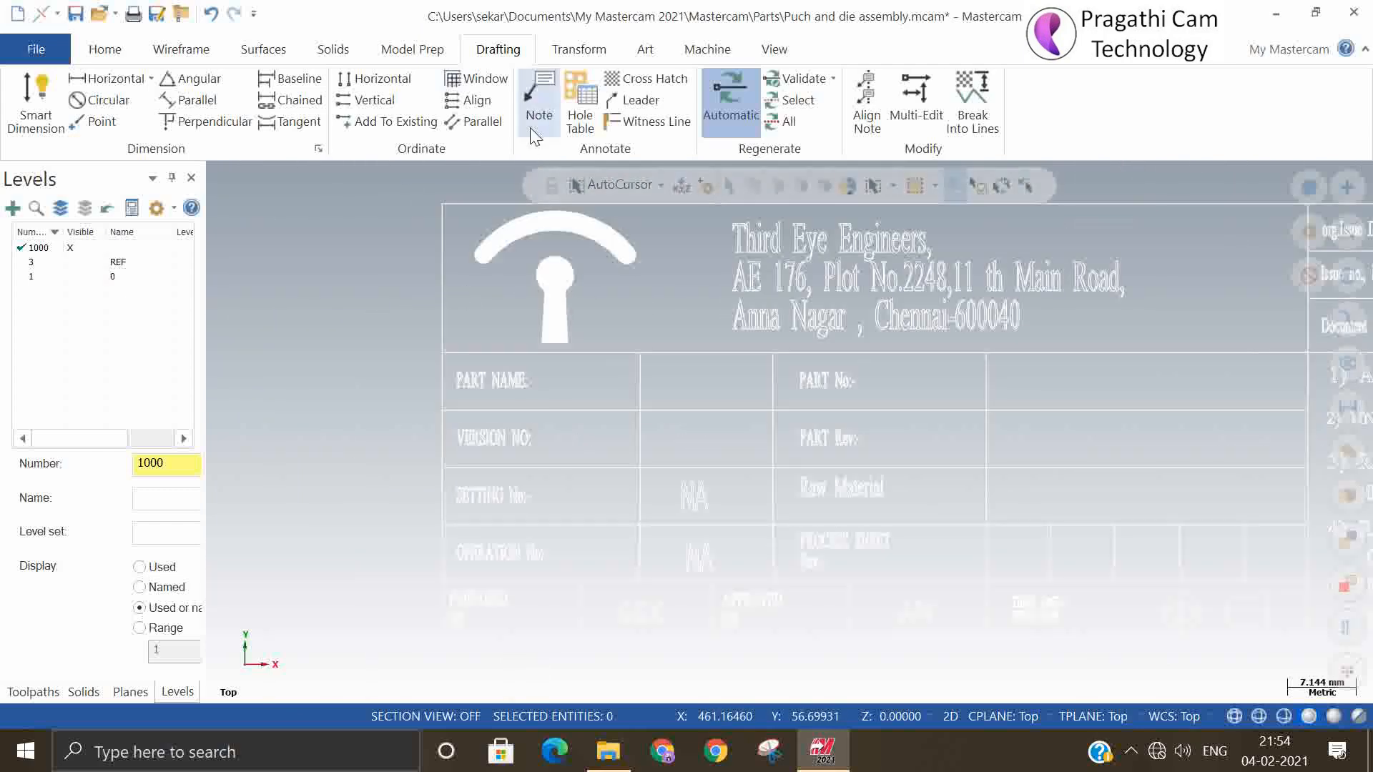
{"action": "left_click", "coordinate": [542, 93]}
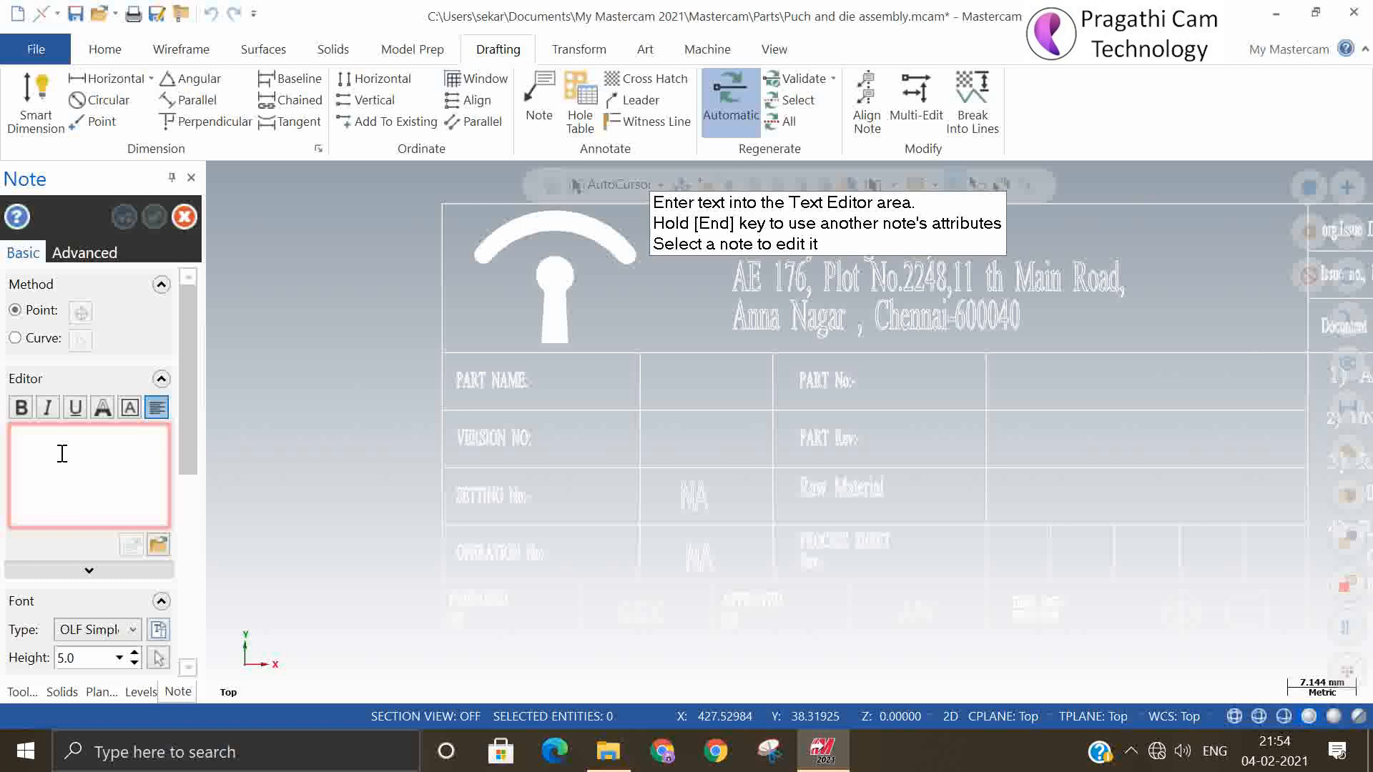
{"action": "type", "text": "Die Plate"}
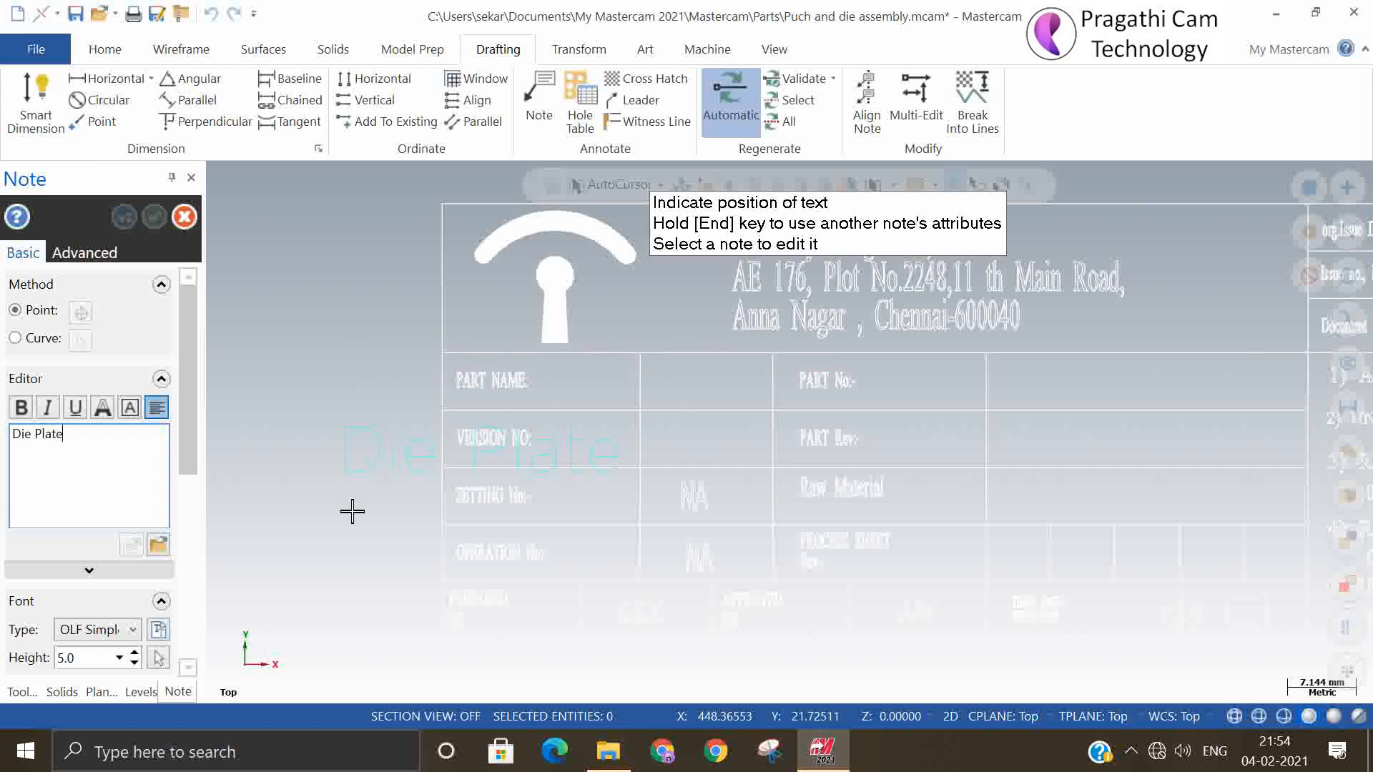
{"action": "mouse_move", "coordinate": [191, 458]}
{"action": "left_mouse_down"}
{"action": "mouse_move", "coordinate": [190, 651]}
{"action": "mouse_move", "coordinate": [196, 469]}
{"action": "left_mouse_up"}
{"action": "left_click", "coordinate": [82, 523]}
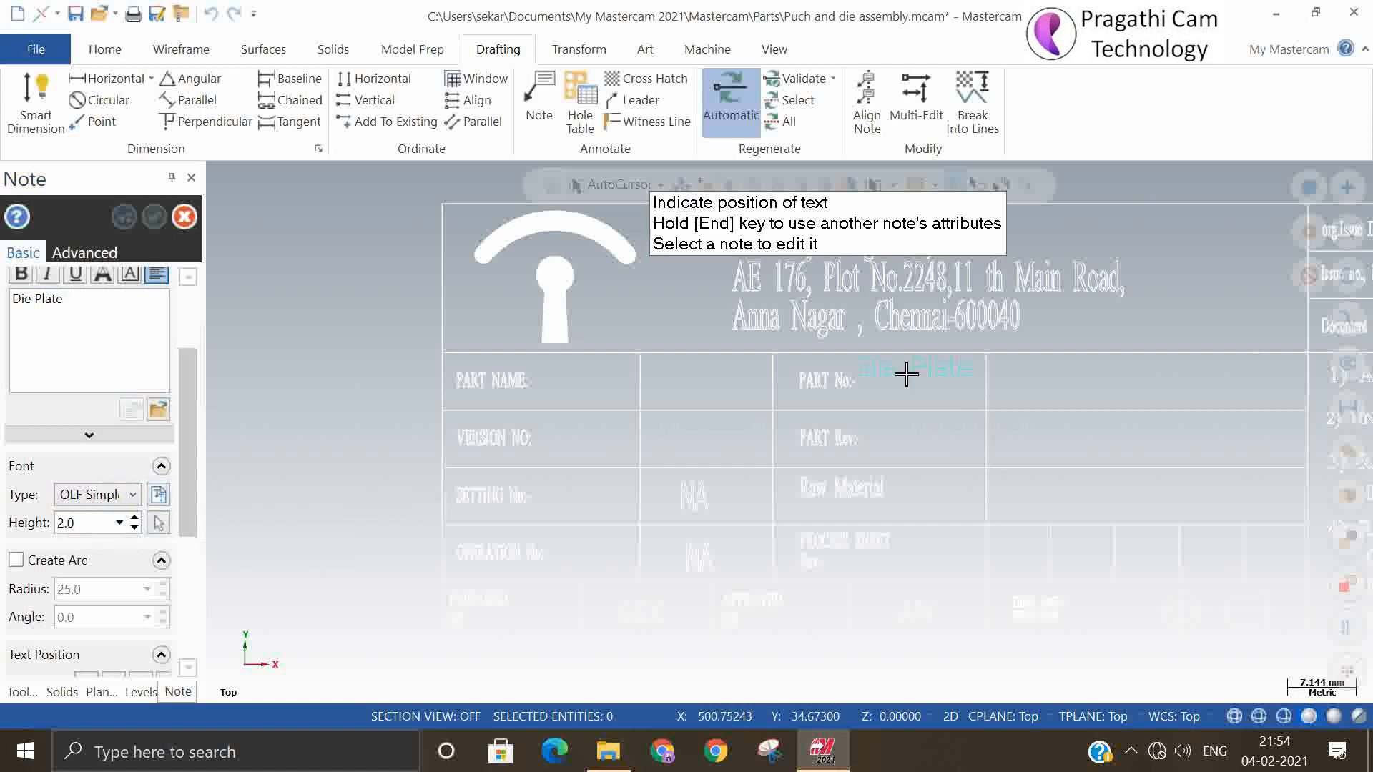
{"action": "left_click", "coordinate": [707, 388]}
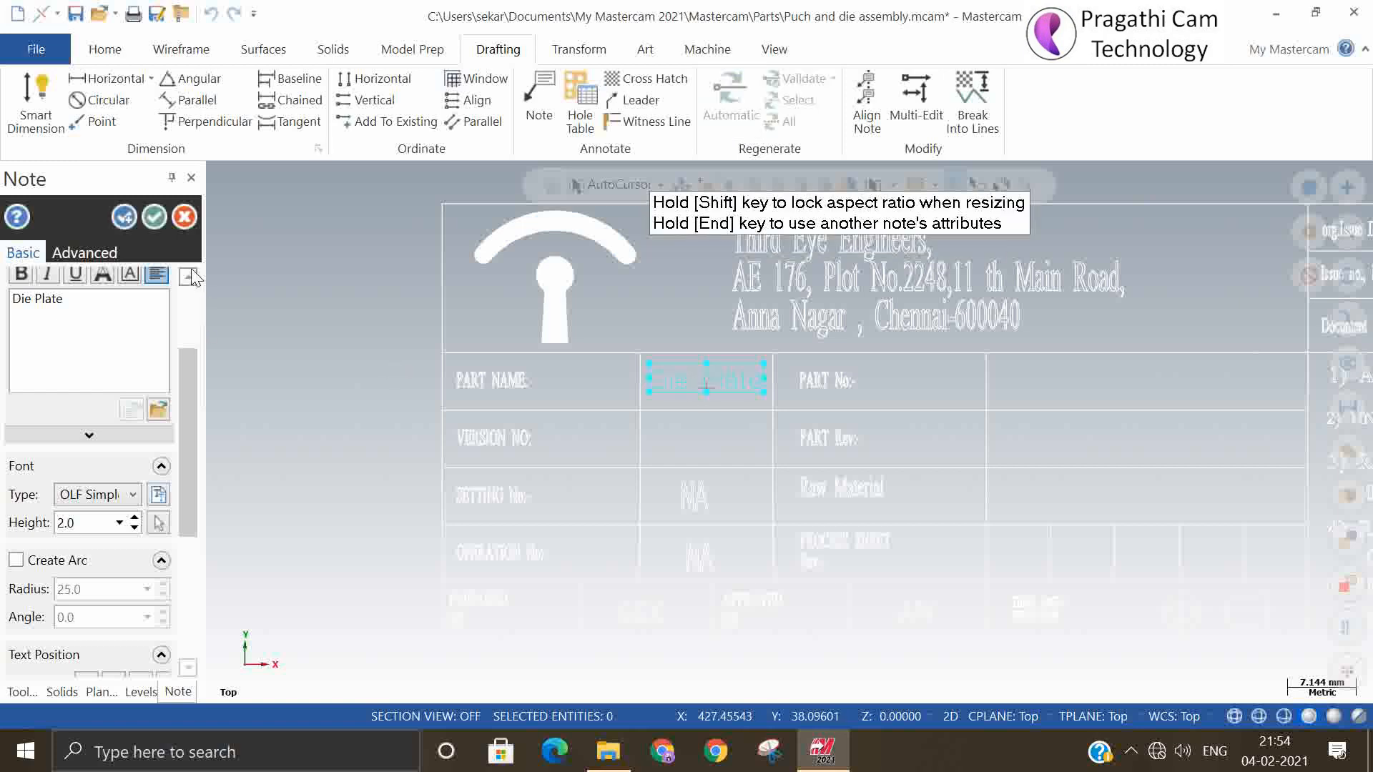
{"action": "left_click", "coordinate": [154, 216]}
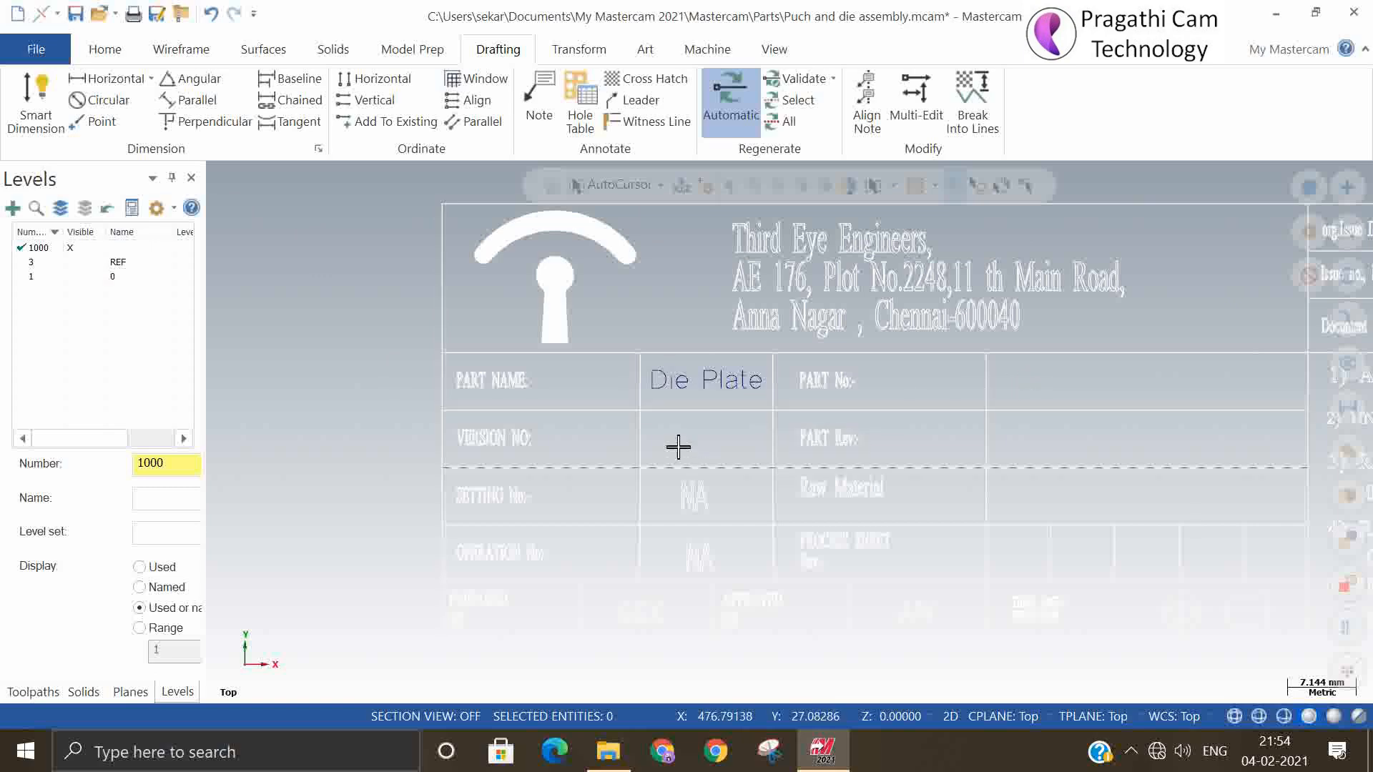
Add the note "Note Refer 3D drawing for other dimensions" with a text height of 5.0 in the empty area above the section view
{"action": "scroll", "coordinate": [594, 403], "scroll_direction": "down", "scroll_amount": 2}
{"action": "scroll", "coordinate": [594, 403], "scroll_direction": "down", "scroll_amount": 3}
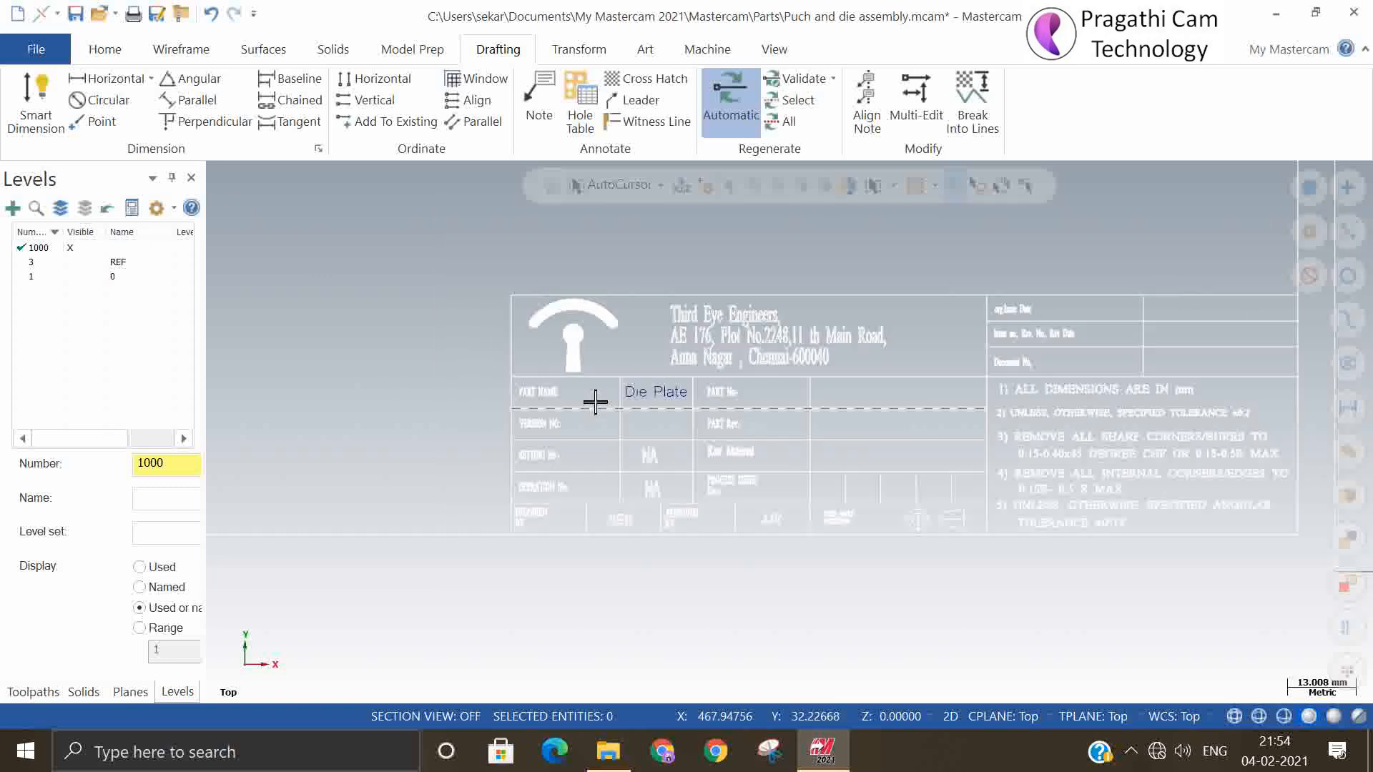
{"action": "scroll", "coordinate": [1217, 568], "scroll_direction": "down", "scroll_amount": 2}
{"action": "scroll", "coordinate": [1217, 568], "scroll_direction": "down", "scroll_amount": 4}
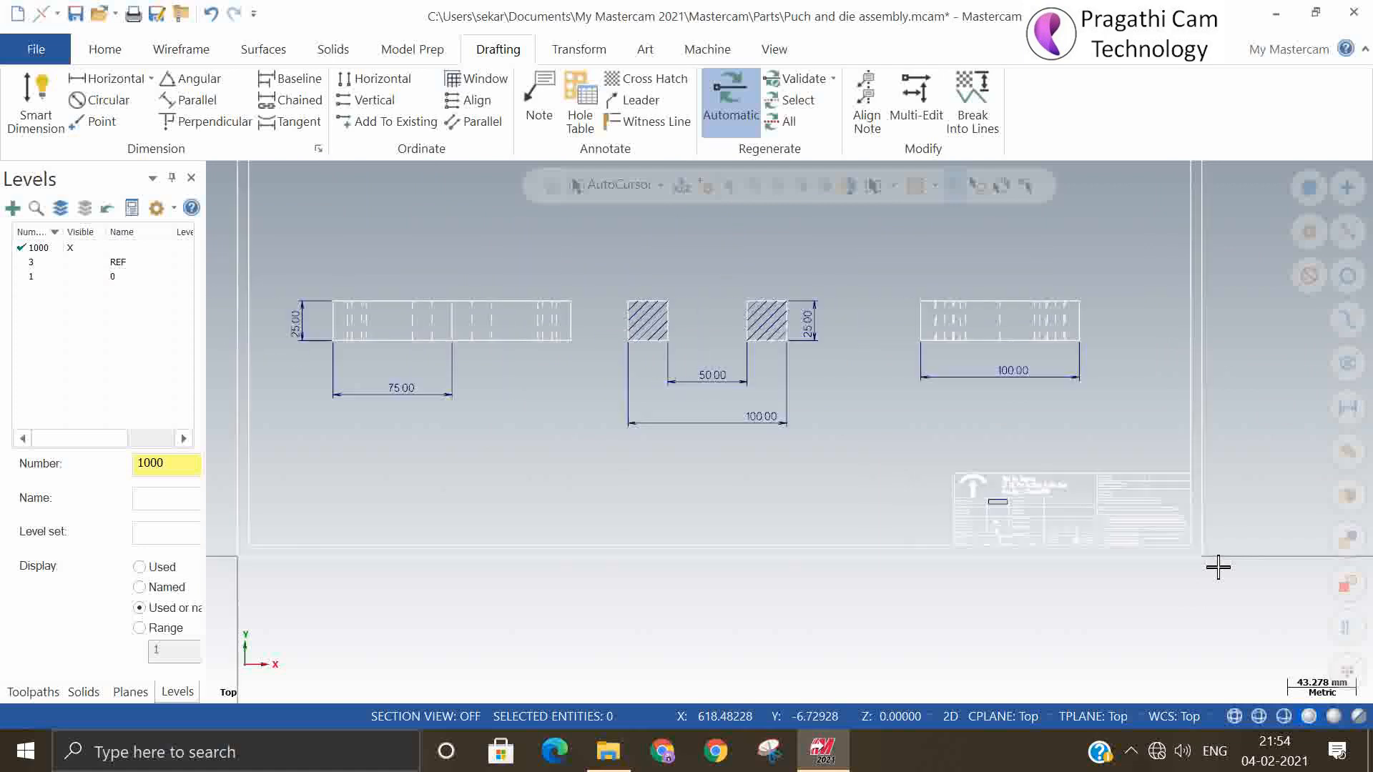
{"action": "left_click", "coordinate": [532, 94]}
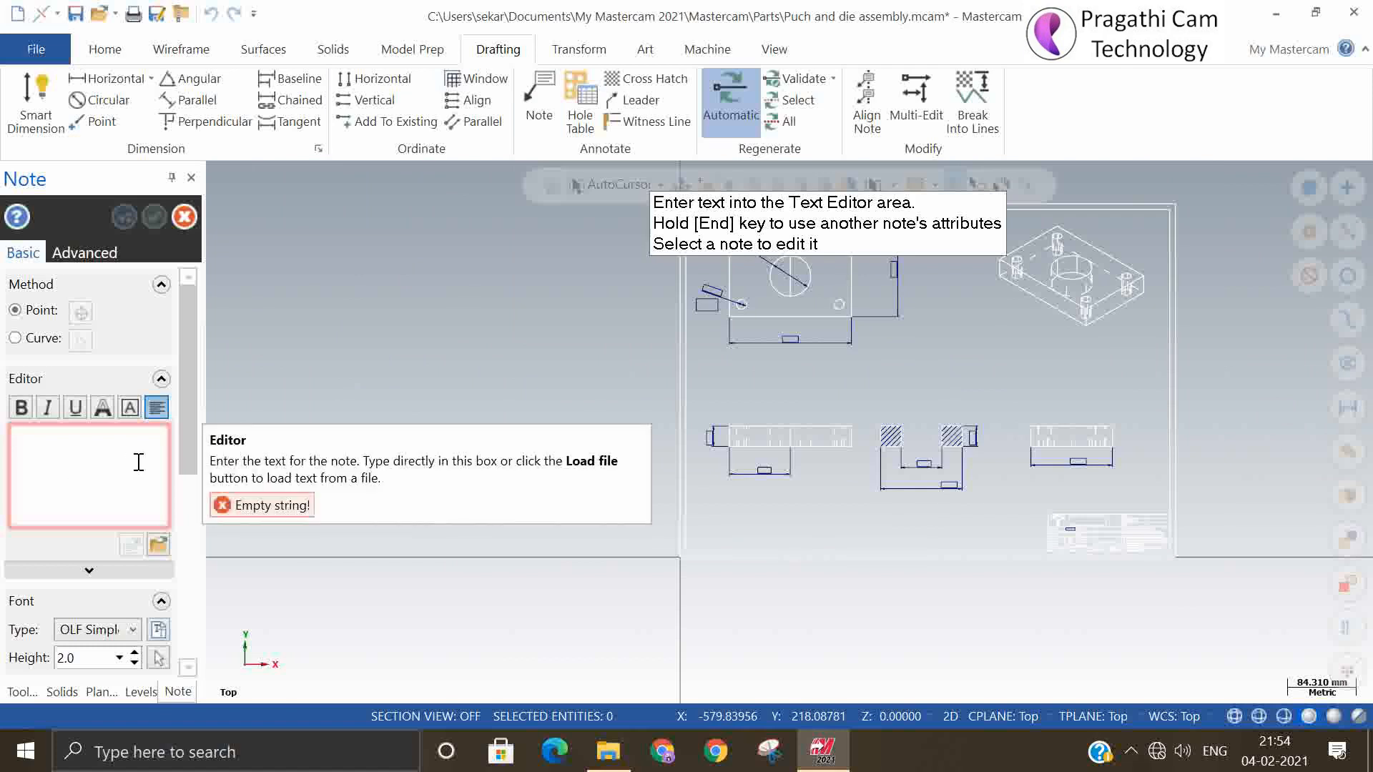
{"action": "left_click", "coordinate": [139, 462]}
{"action": "type", "text": "N"}
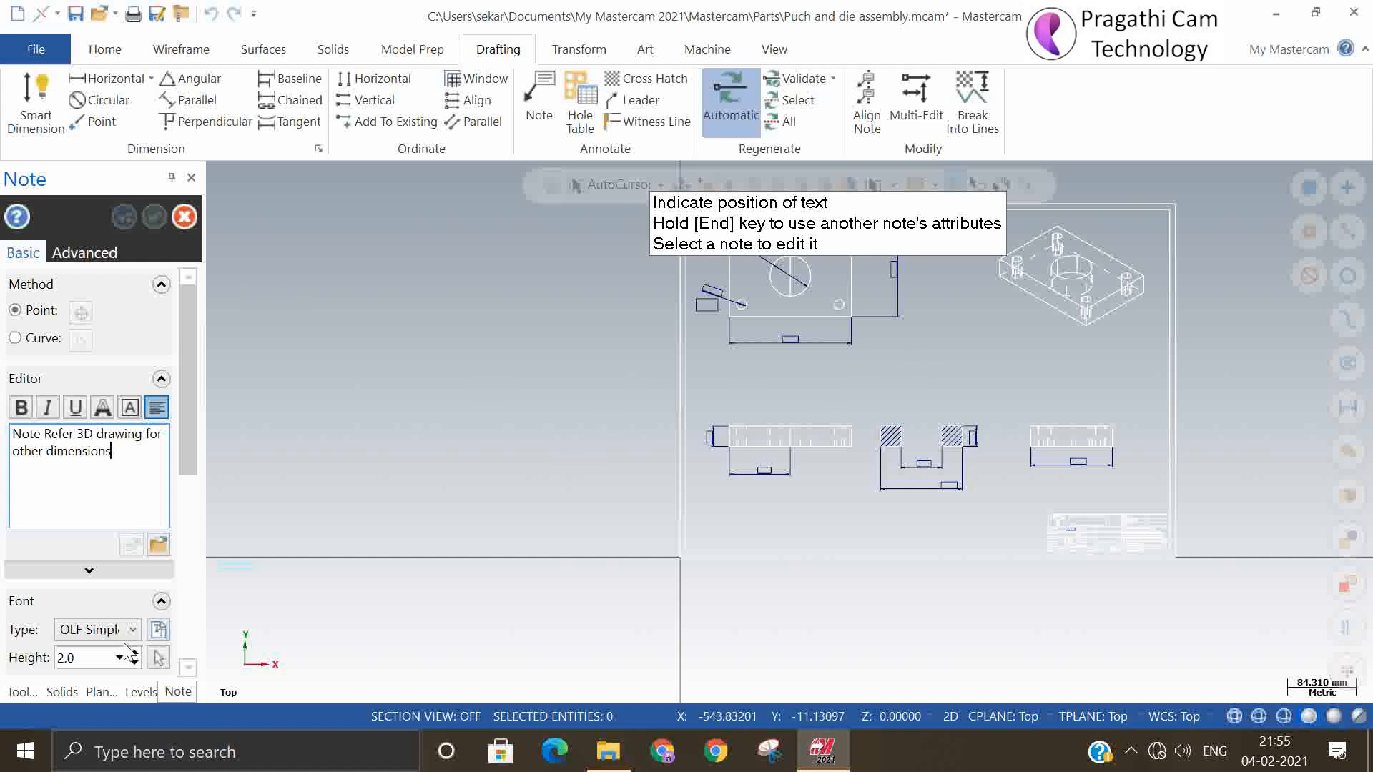
{"action": "double_click", "coordinate": [101, 652]}
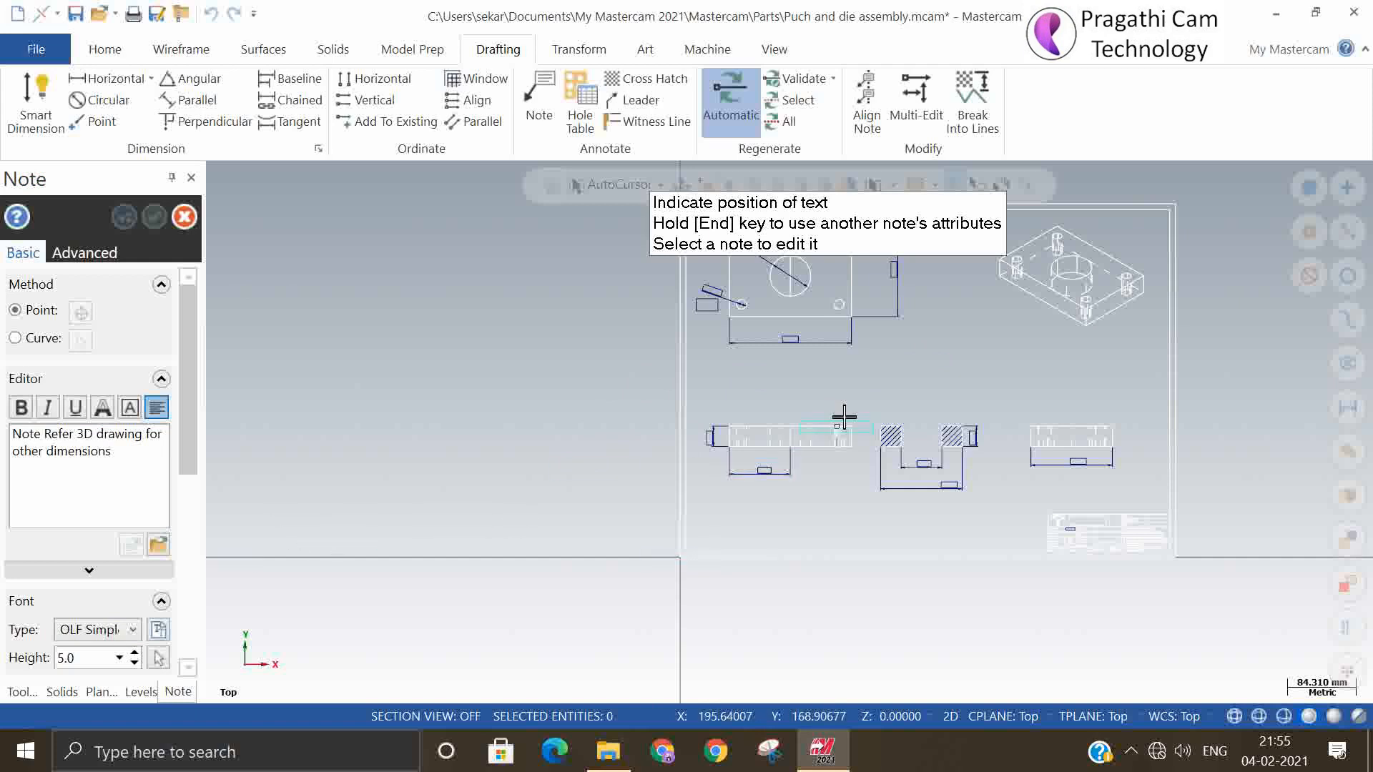
{"action": "left_click", "coordinate": [936, 364]}
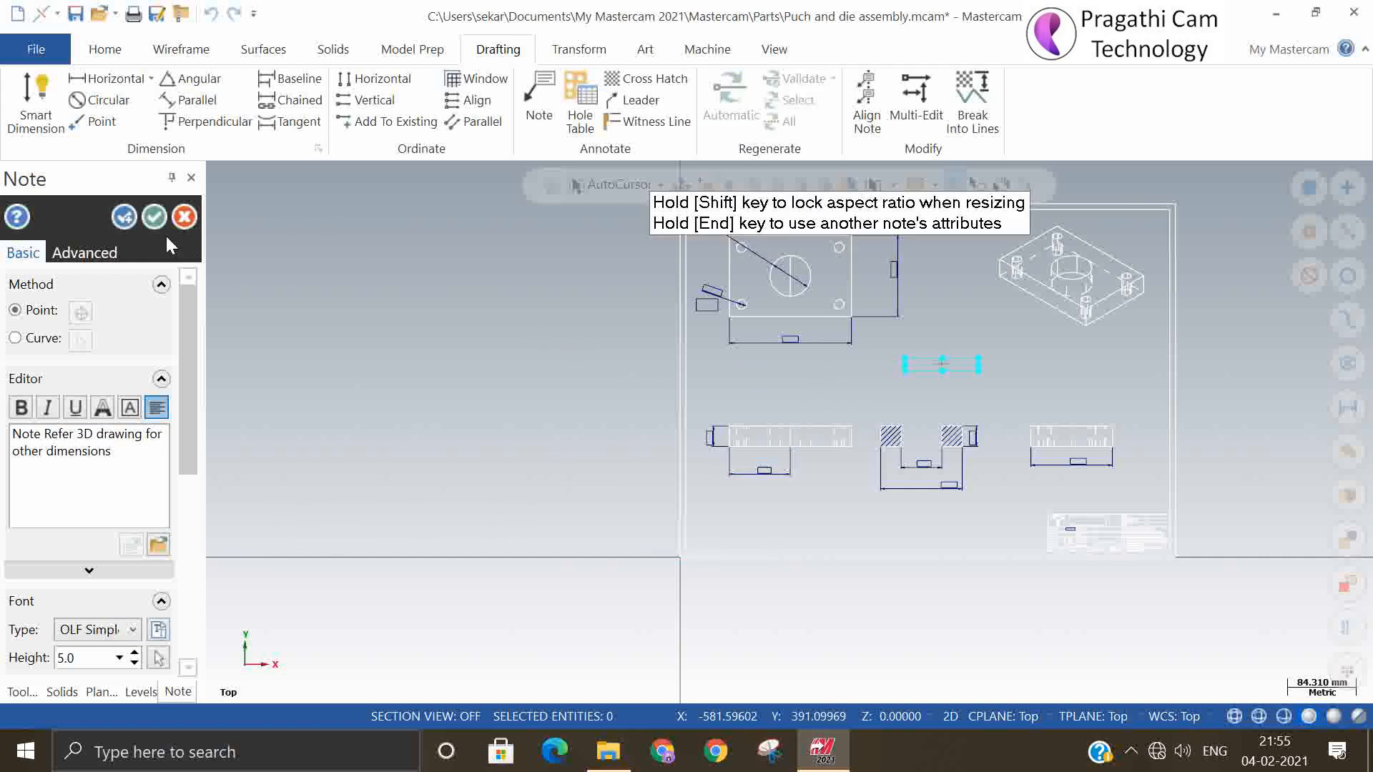
{"action": "left_click", "coordinate": [154, 219]}
Set up the drawing's print on A3 paper and fit and center it on the sheet
{"action": "scroll", "coordinate": [407, 510], "scroll_direction": "down", "scroll_amount": 1}
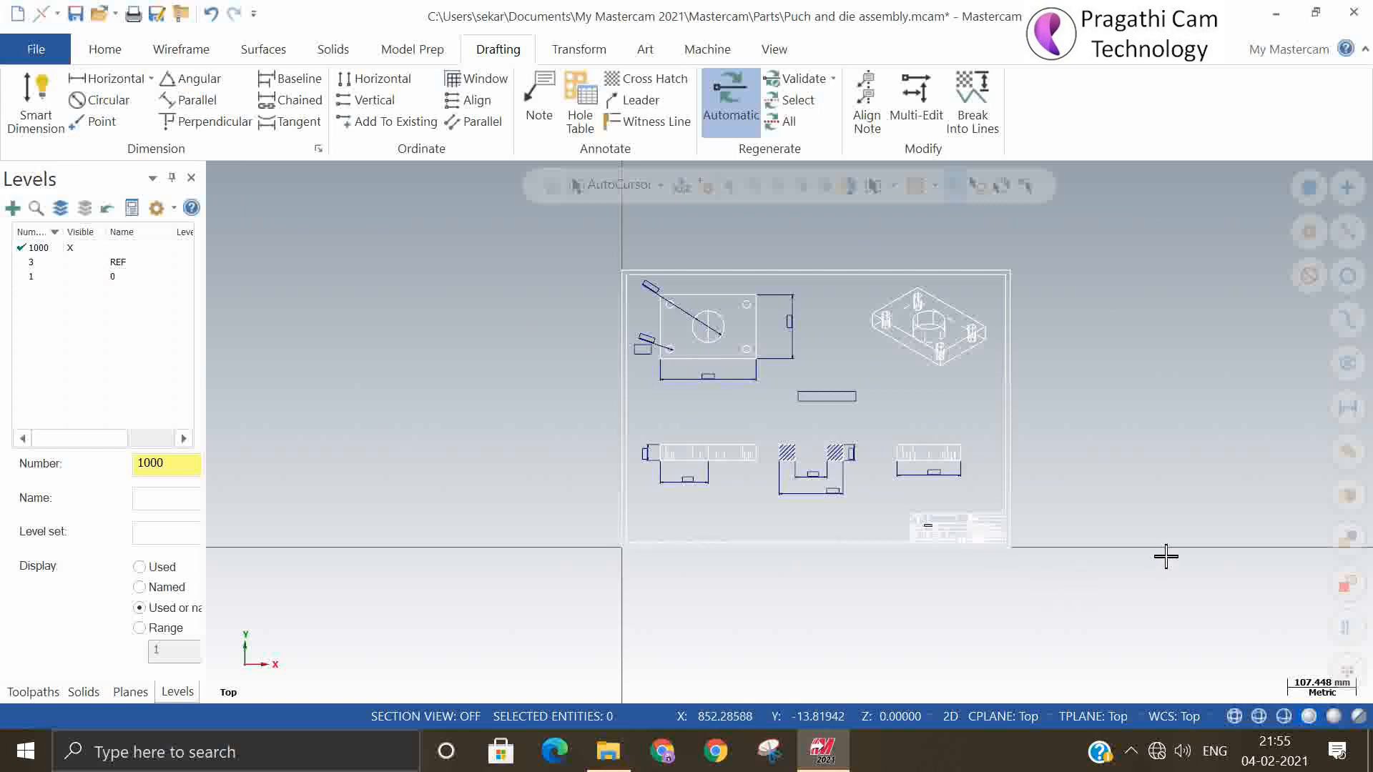
{"action": "scroll", "coordinate": [1040, 542], "scroll_direction": "up", "scroll_amount": 2}
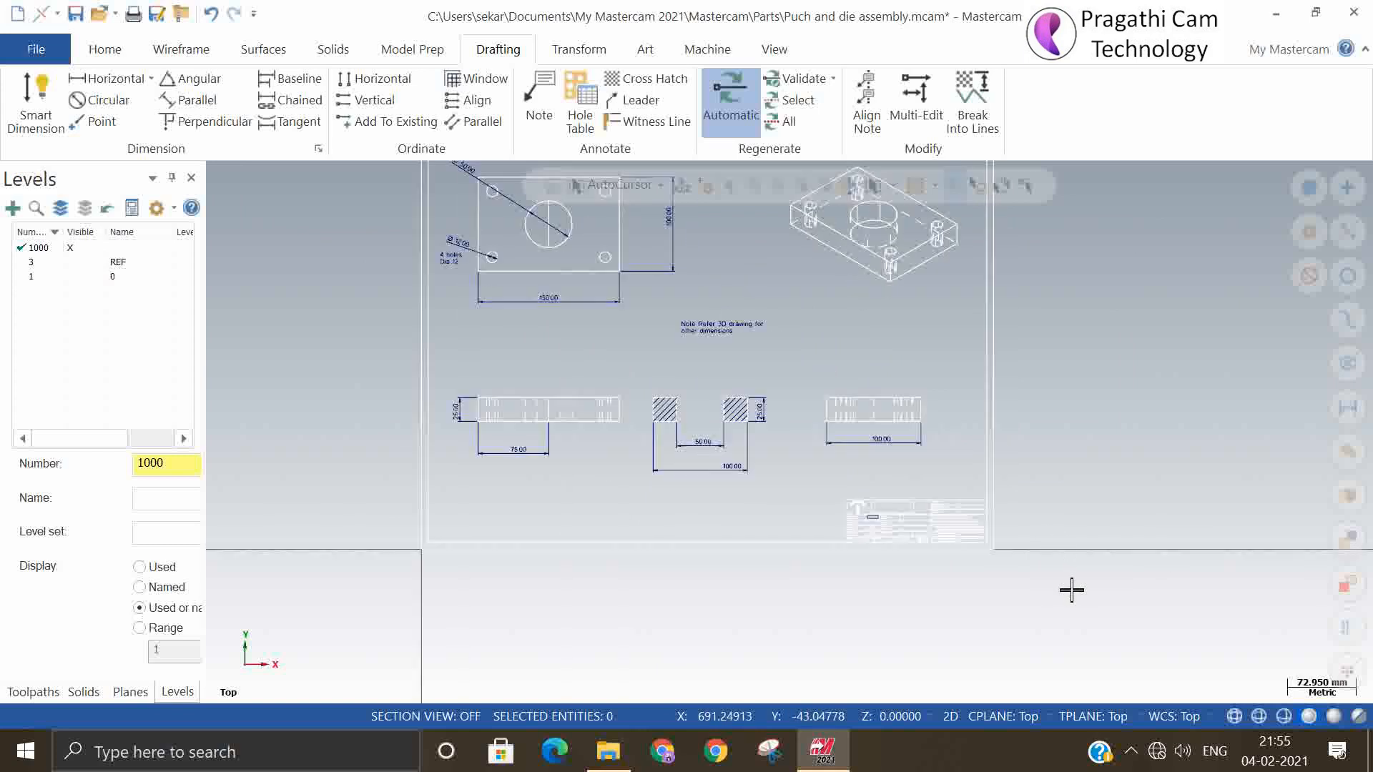
{"action": "scroll", "coordinate": [1066, 589], "scroll_direction": "down", "scroll_amount": 1}
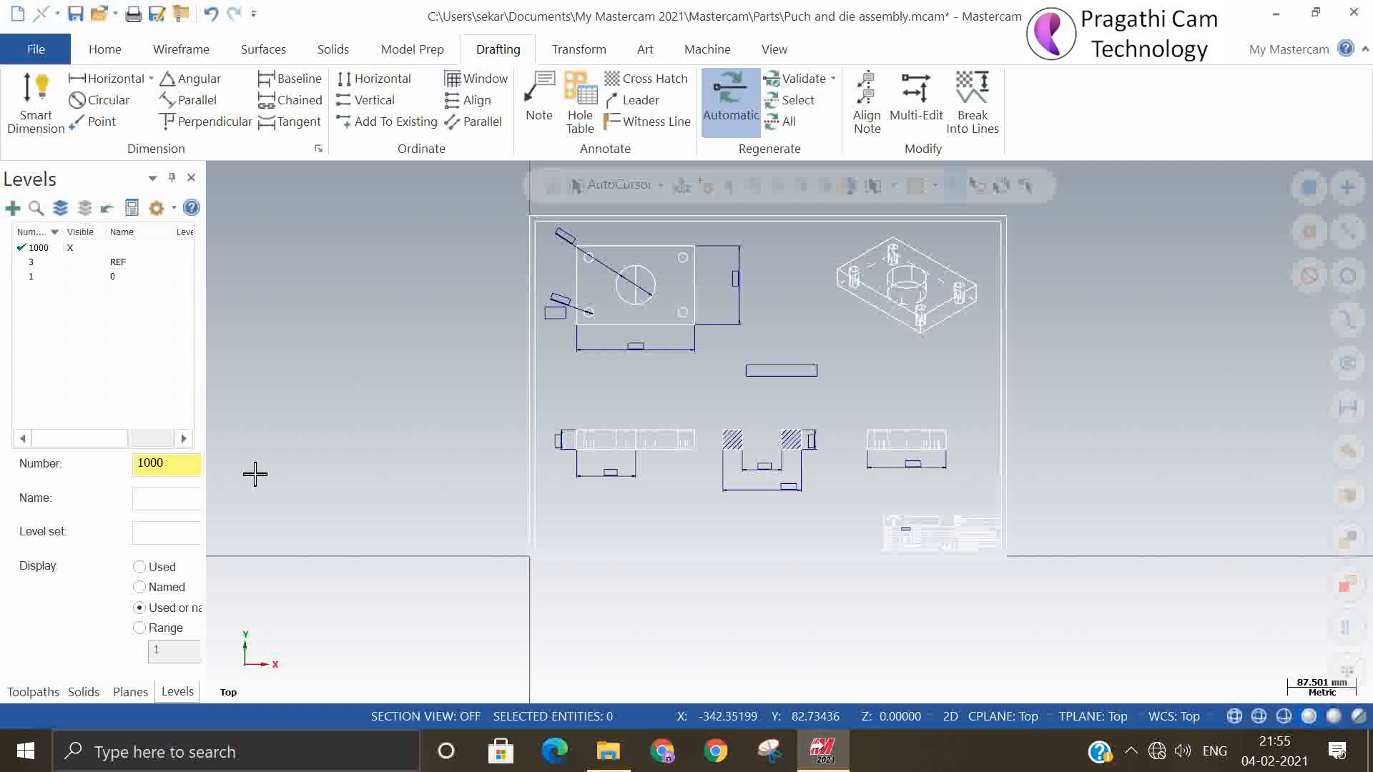
{"action": "left_click", "coordinate": [25, 52]}
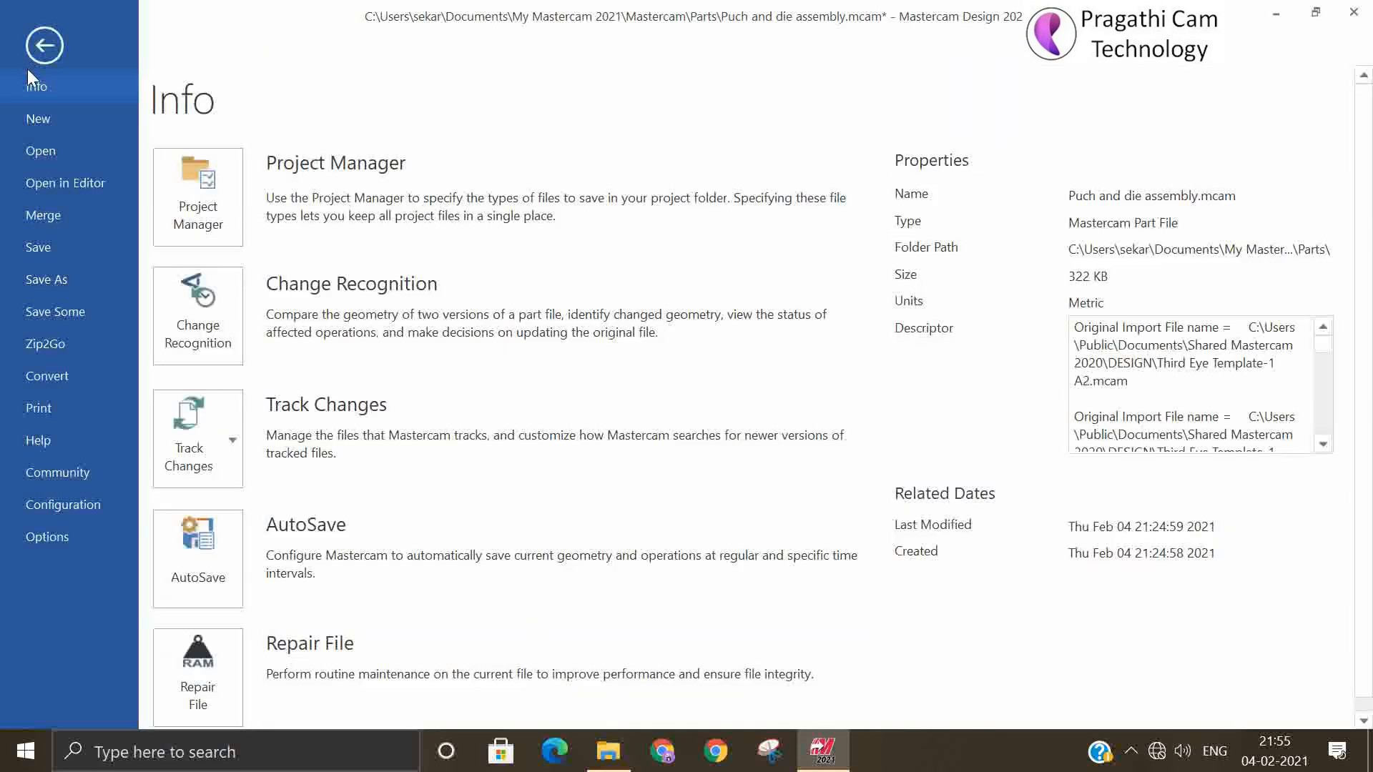
{"action": "left_click", "coordinate": [73, 406]}
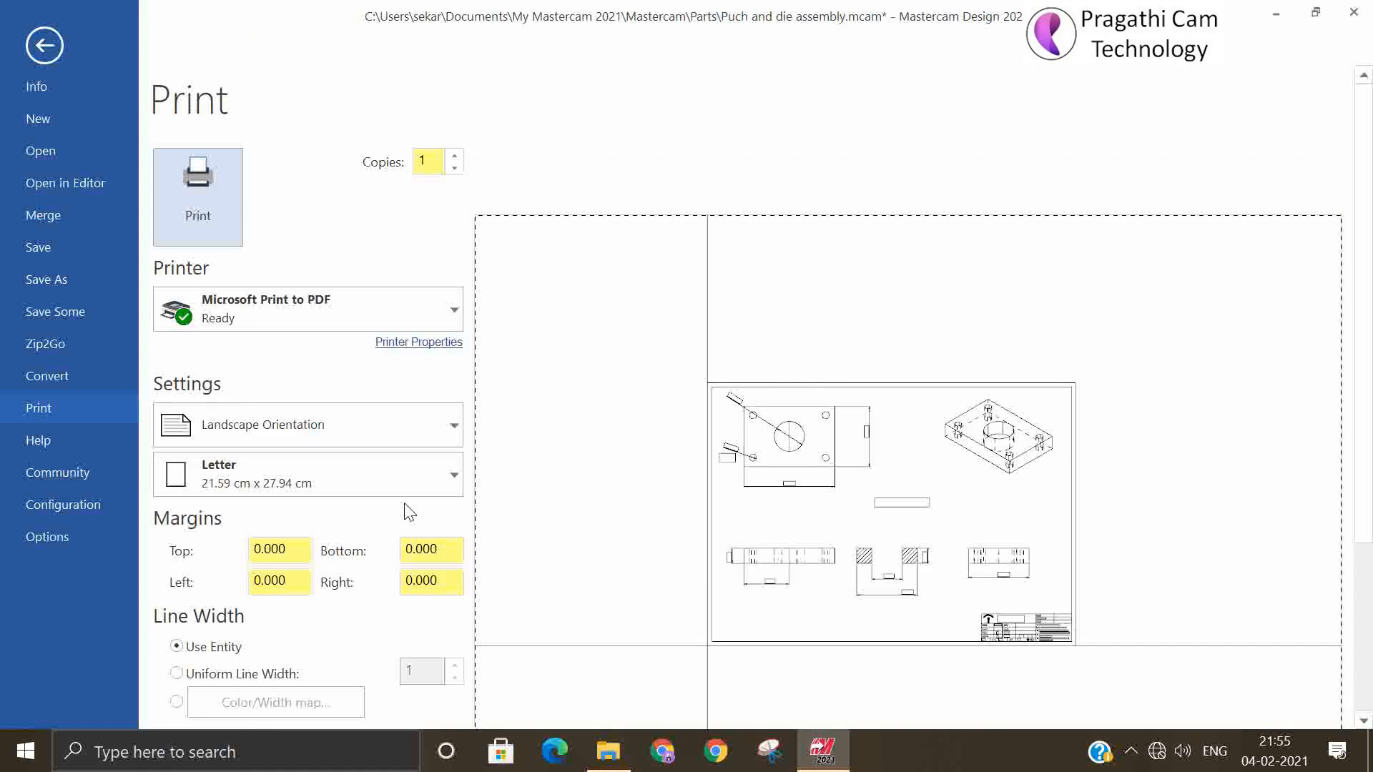
{"action": "left_click", "coordinate": [370, 484]}
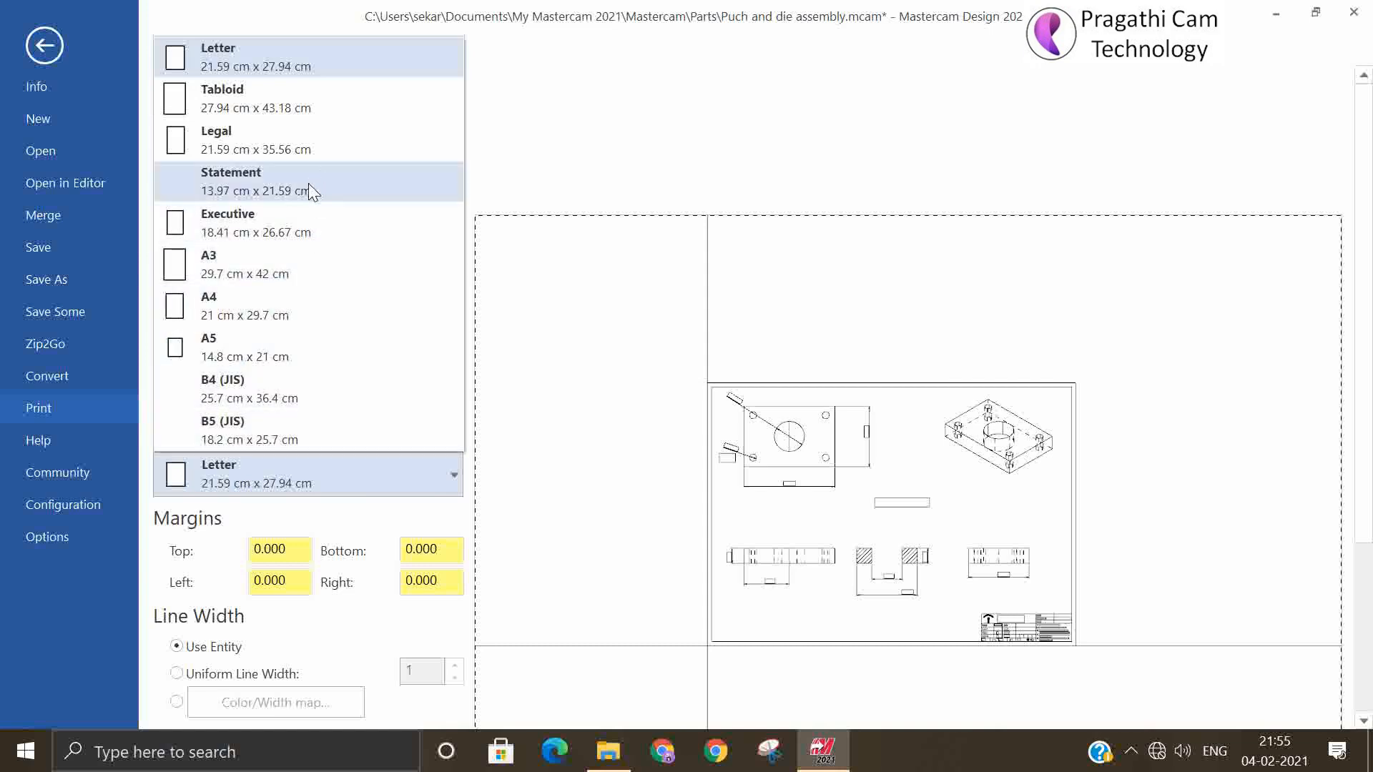
{"action": "left_click", "coordinate": [286, 279]}
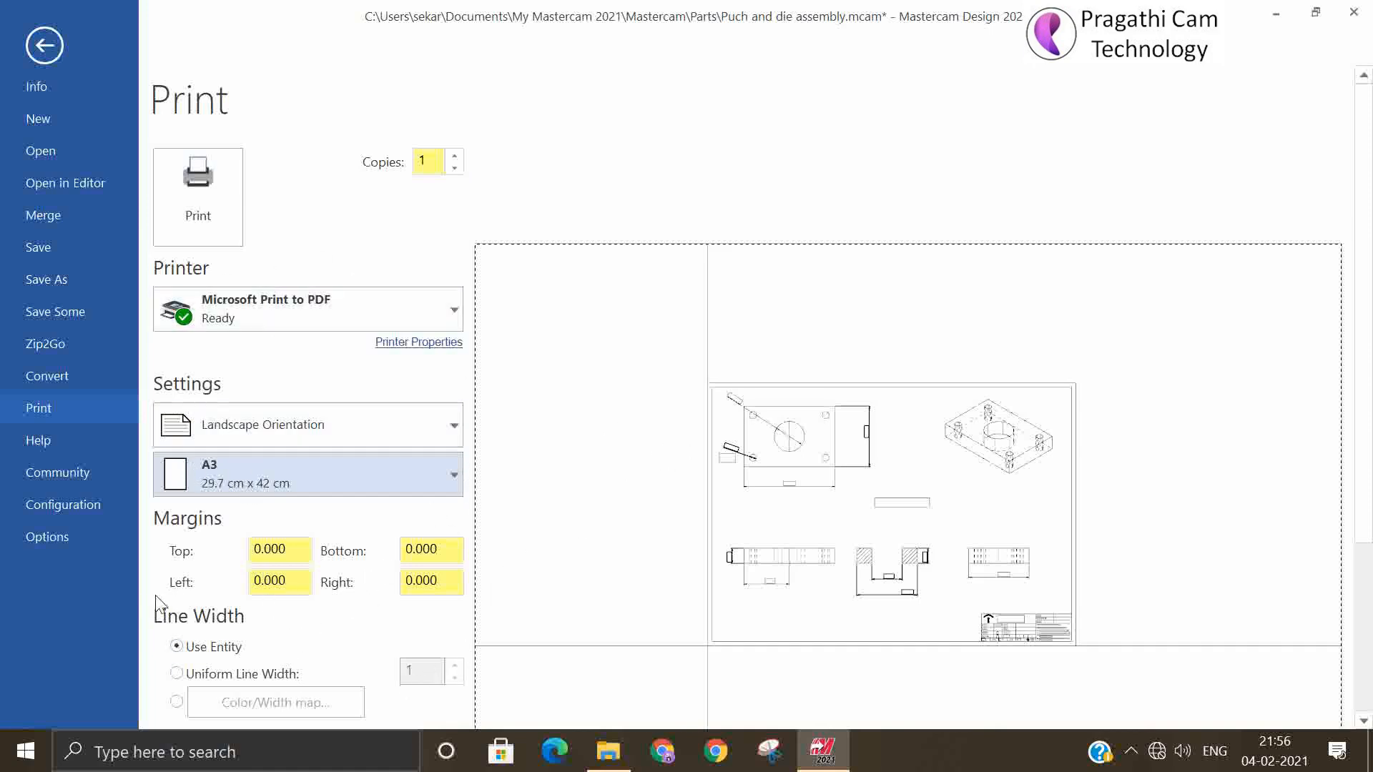
{"action": "scroll", "coordinate": [311, 612], "scroll_direction": "down", "scroll_amount": 1}
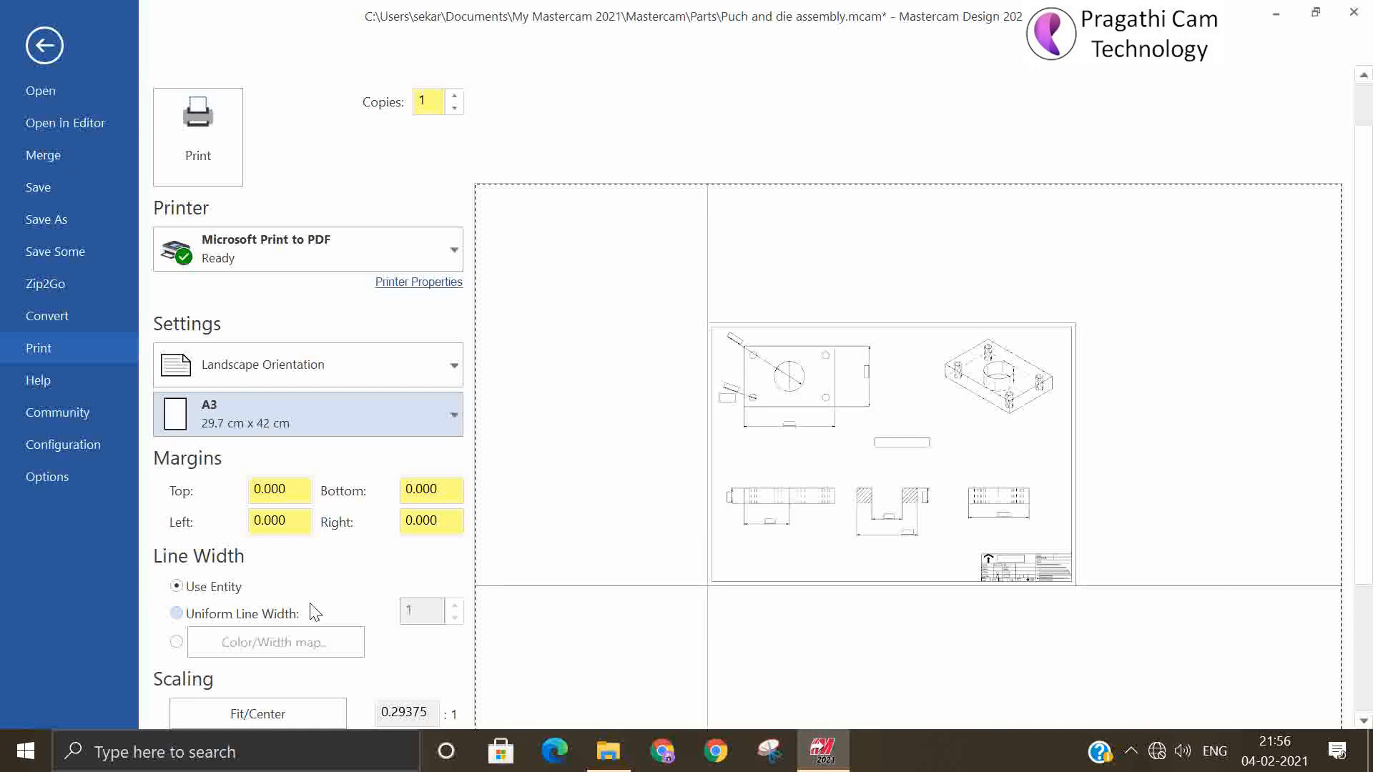
{"action": "left_click", "coordinate": [264, 719]}
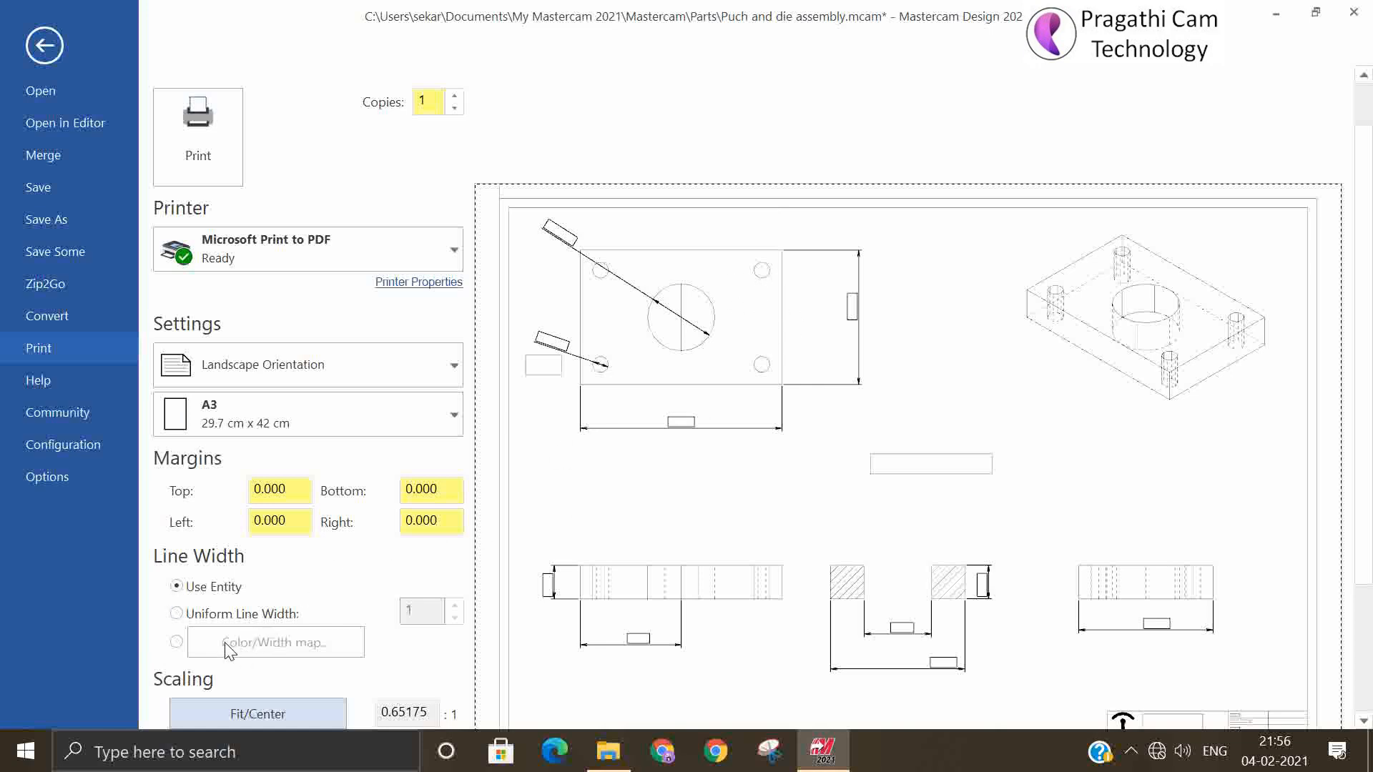
Switch the print line width to the color/width map and set its first entry's color to 15
{"action": "left_click", "coordinate": [179, 641]}
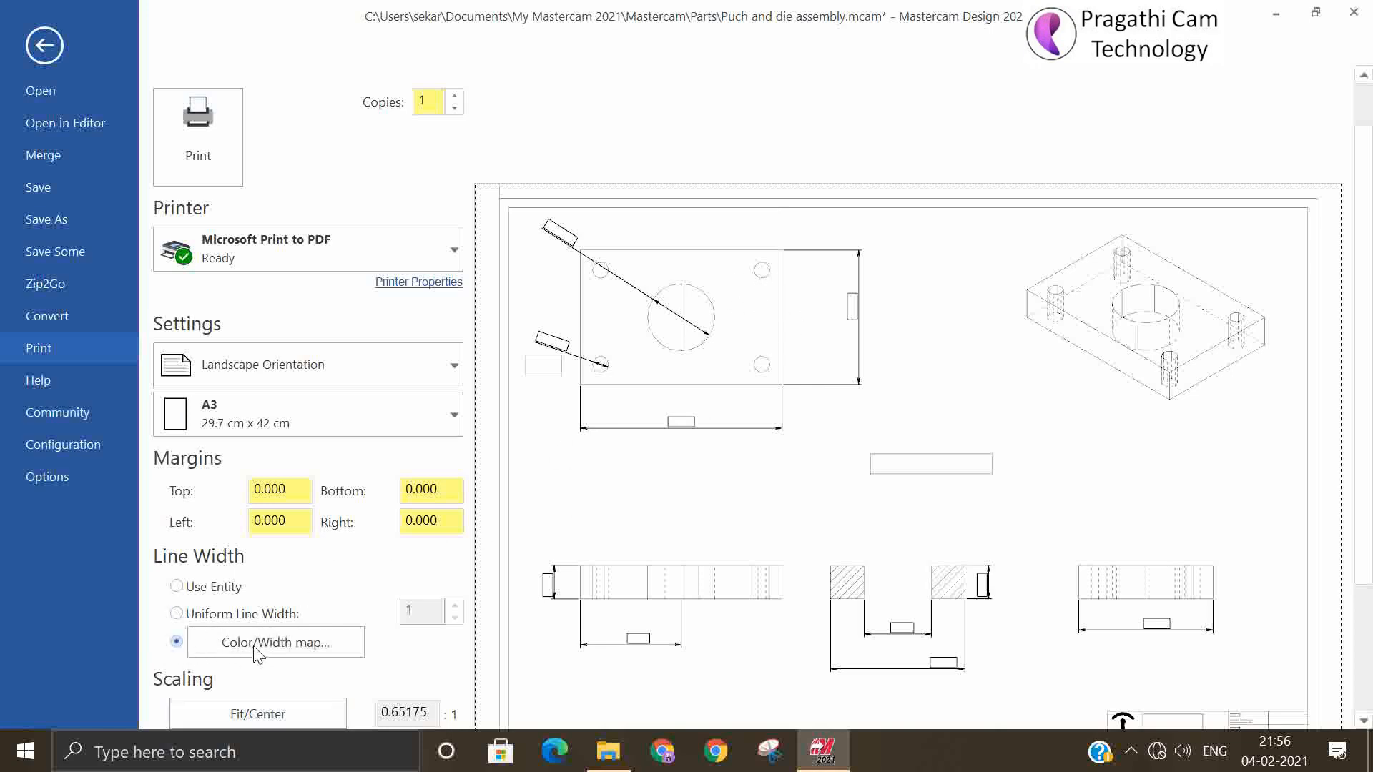
{"action": "left_click", "coordinate": [255, 643]}
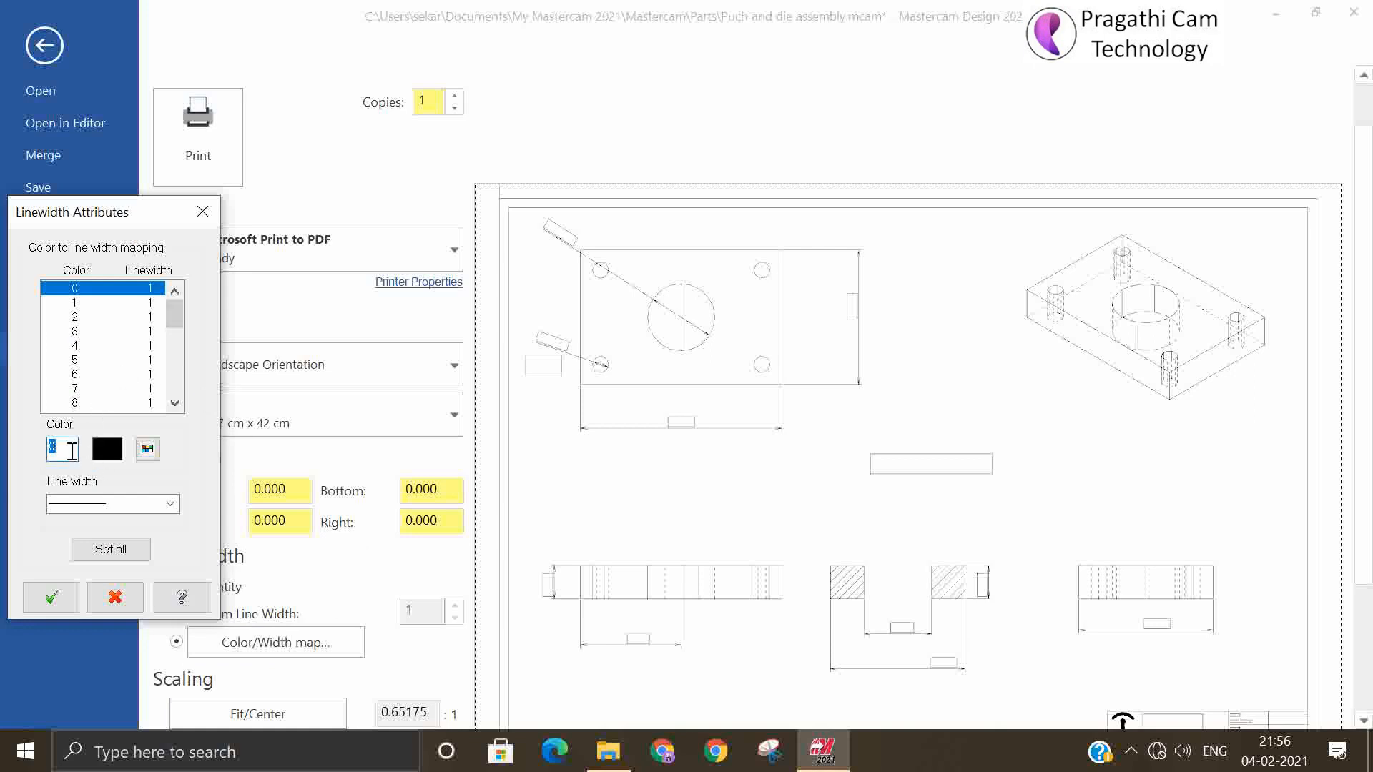
{"action": "type", "text": "15"}
{"action": "key", "text": "Return"}
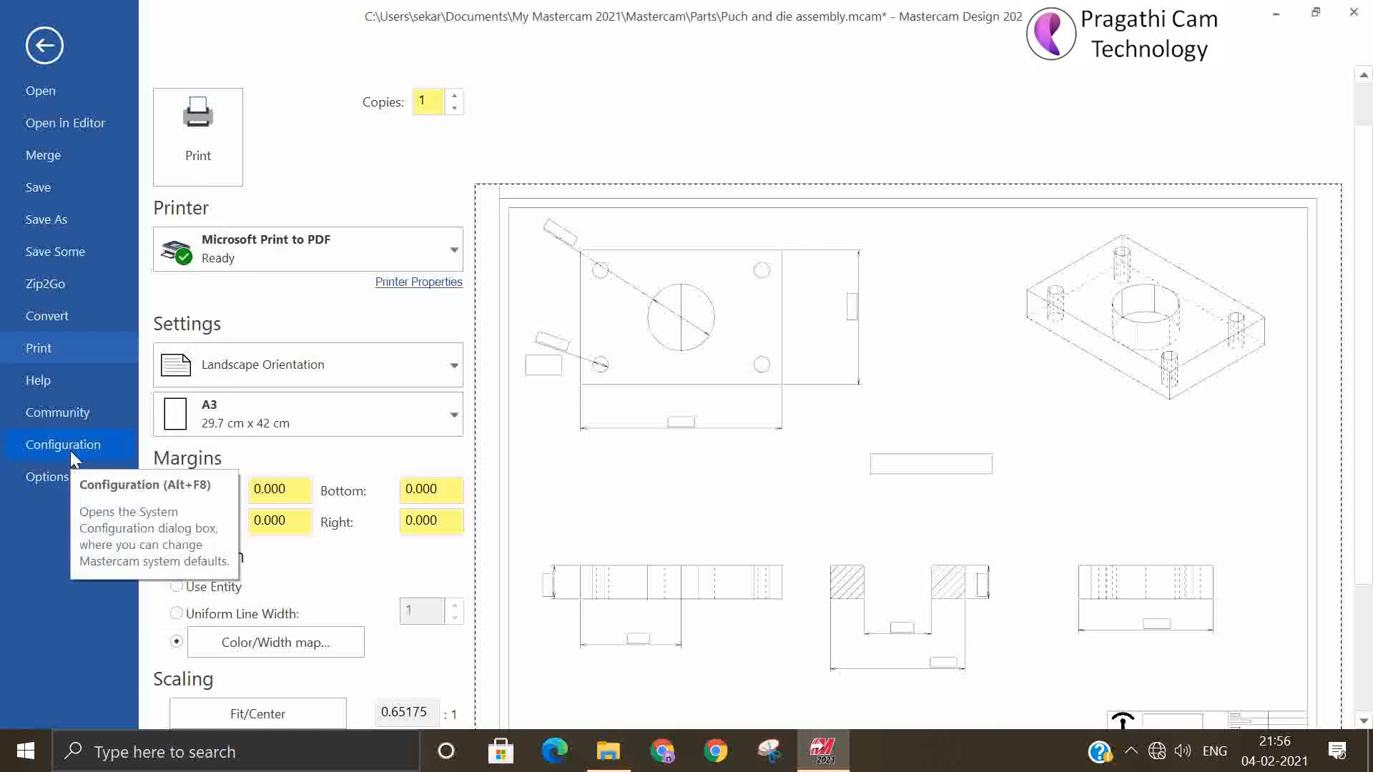
Change the color 5 entry of the color/width map to color 15
{"action": "left_click", "coordinate": [267, 651]}
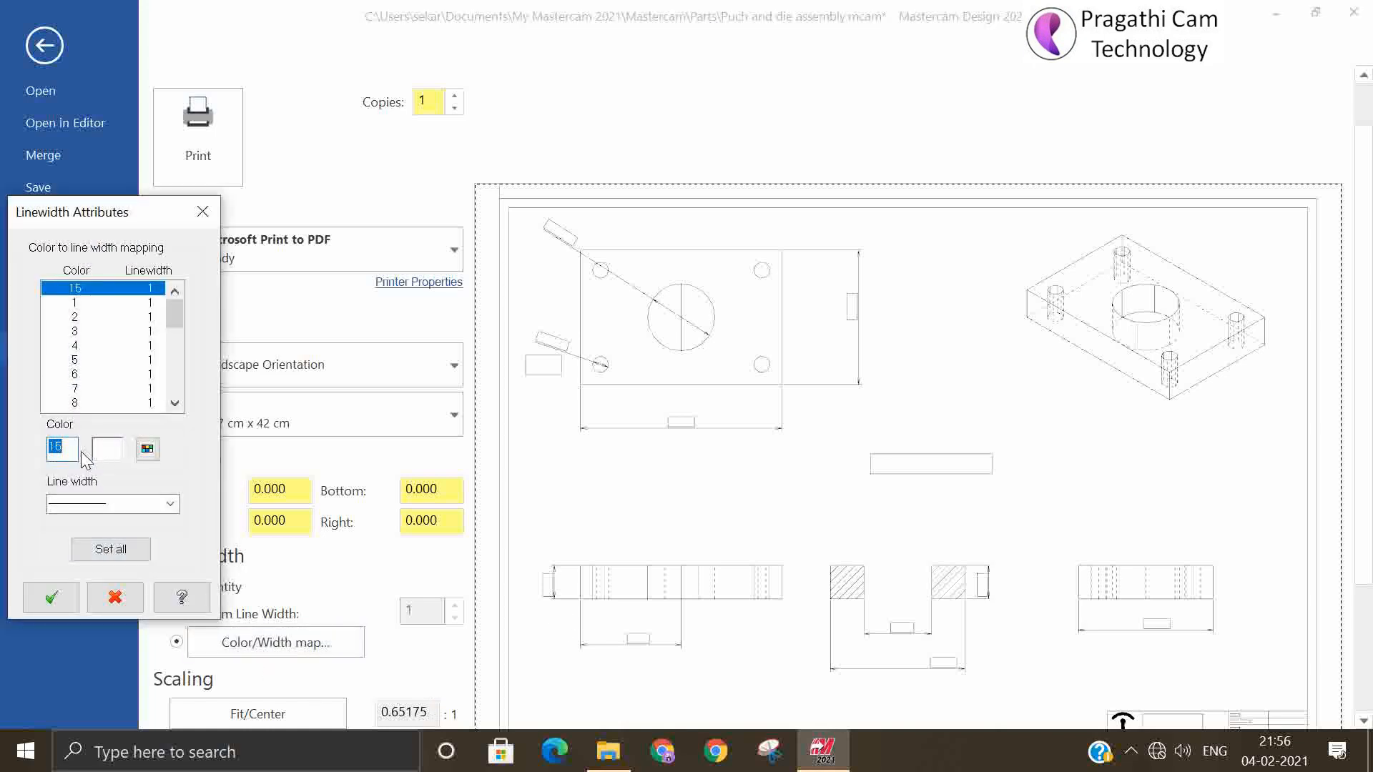
{"action": "left_click", "coordinate": [80, 363]}
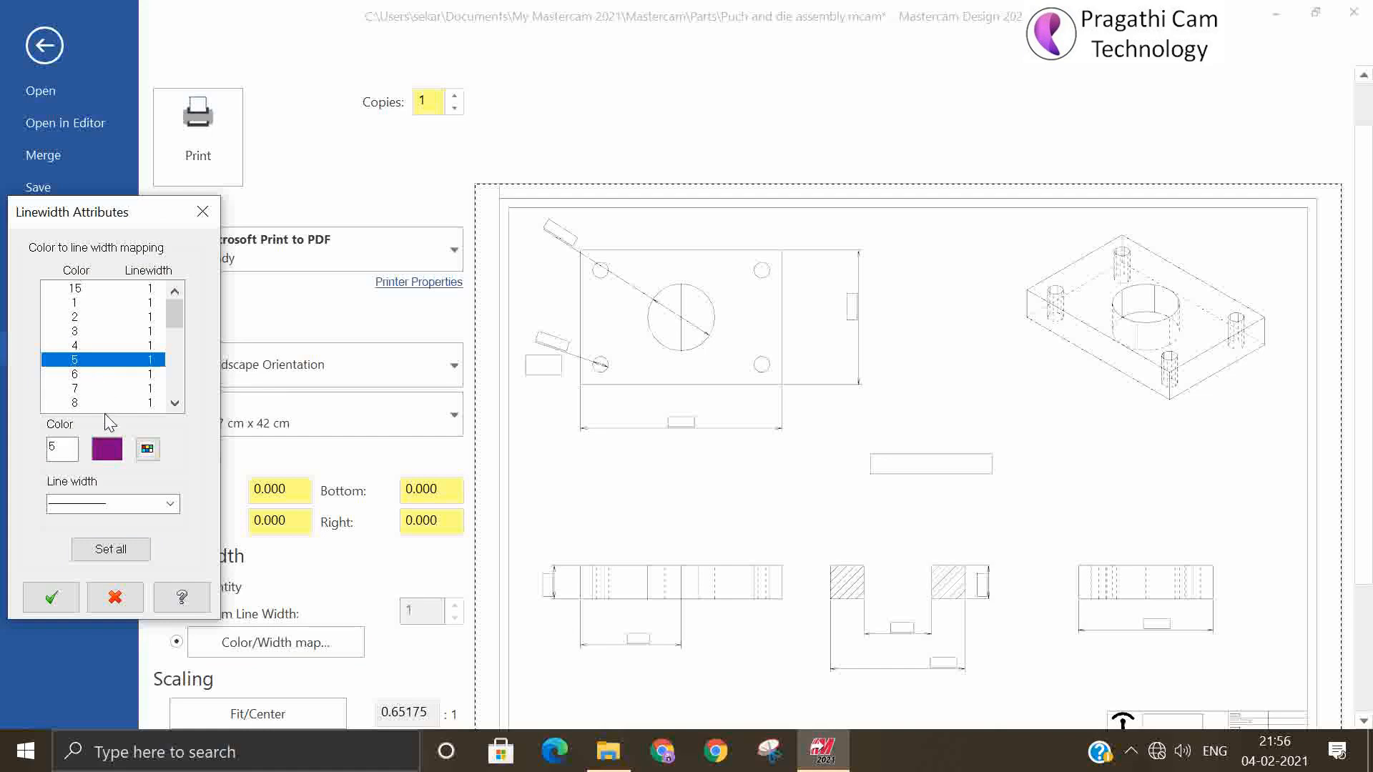
{"action": "double_click", "coordinate": [63, 448]}
{"action": "type", "text": "15"}
{"action": "key", "text": "Return"}
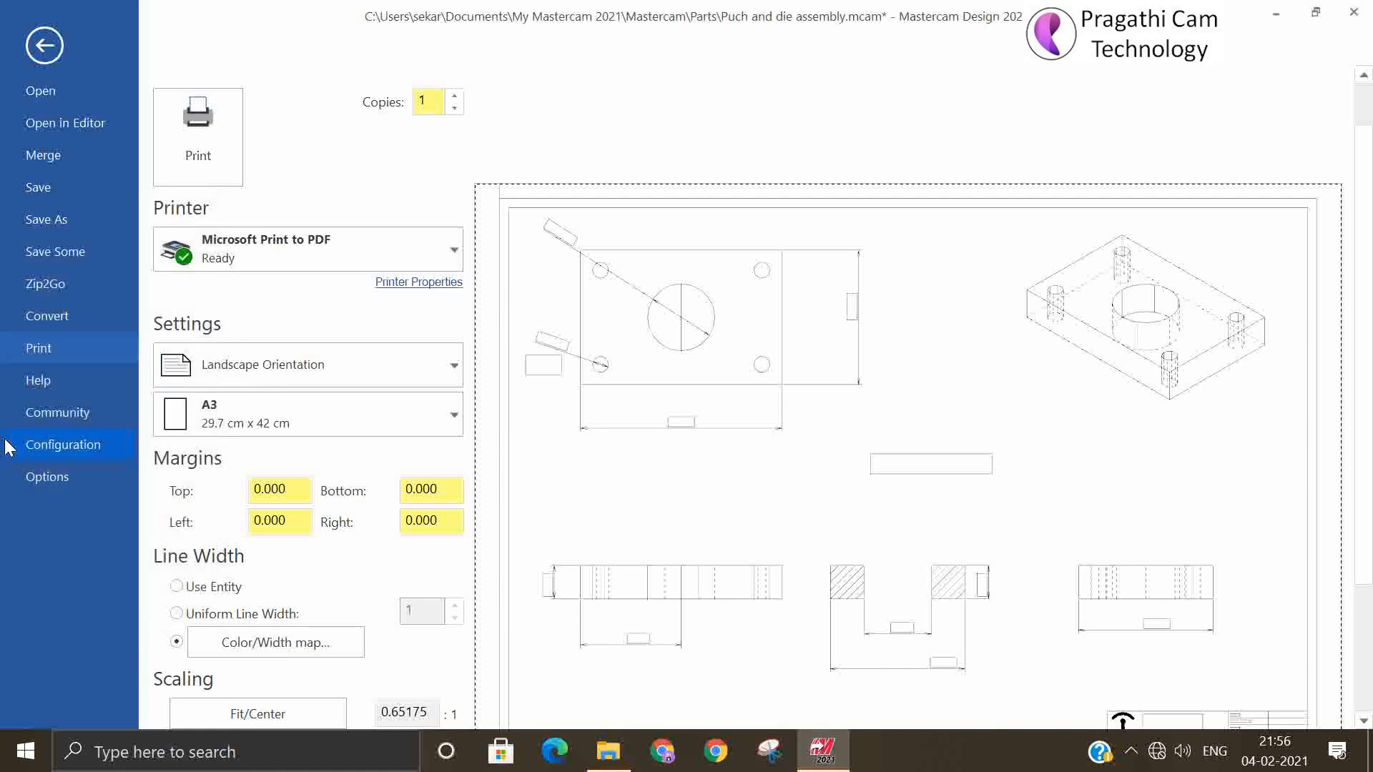
{"action": "left_click", "coordinate": [299, 643]}
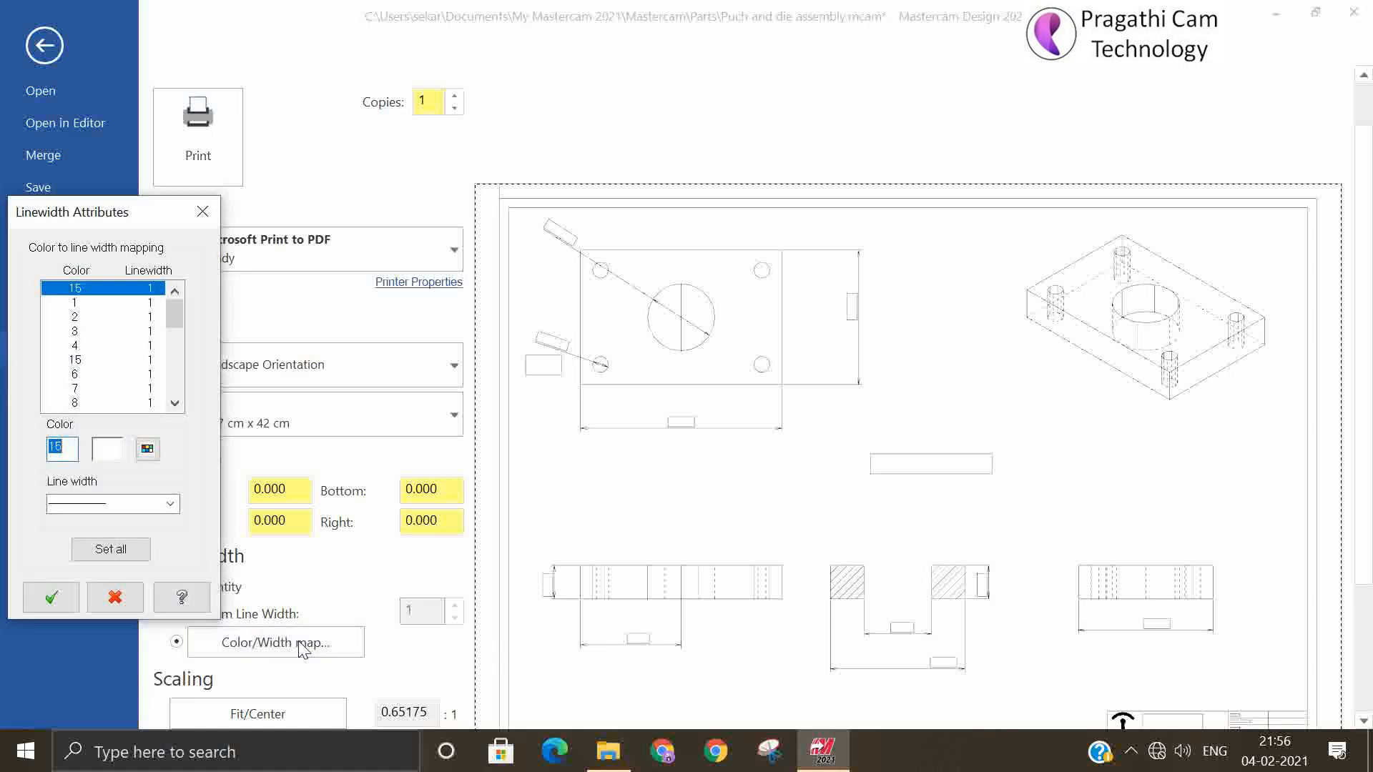
{"action": "left_click", "coordinate": [51, 597]}
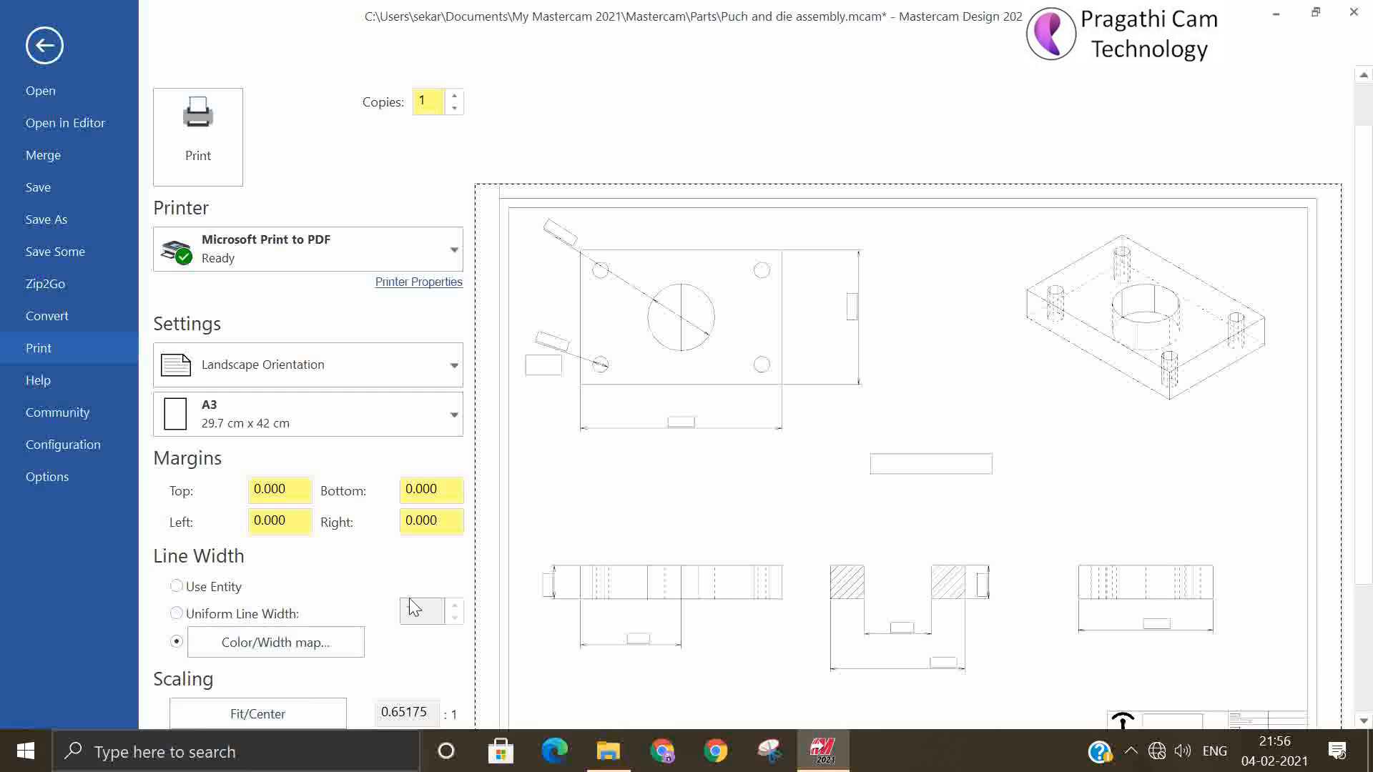
Set the line width of the first color 15 entry in the color/width map to 2
{"action": "scroll", "coordinate": [413, 609], "scroll_direction": "down", "scroll_amount": 2}
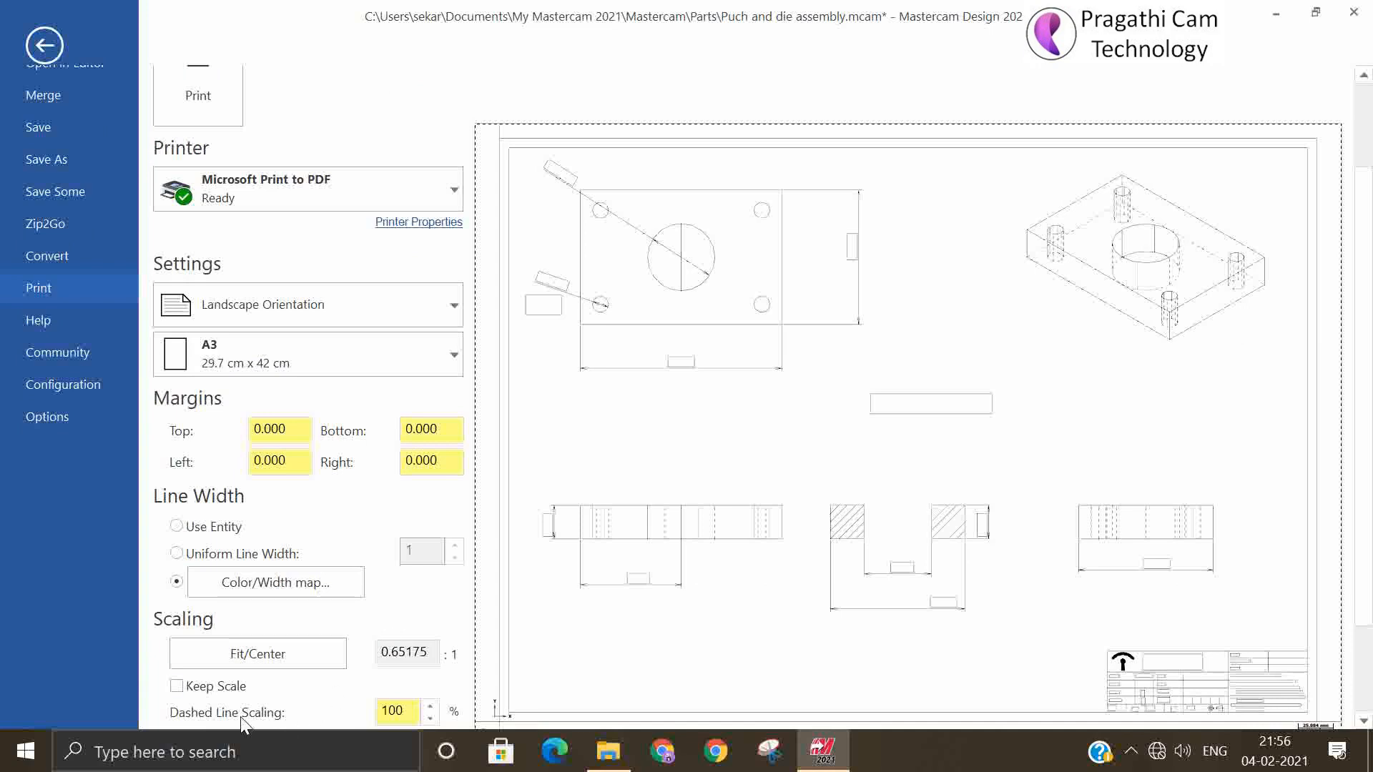
{"action": "left_click", "coordinate": [297, 586]}
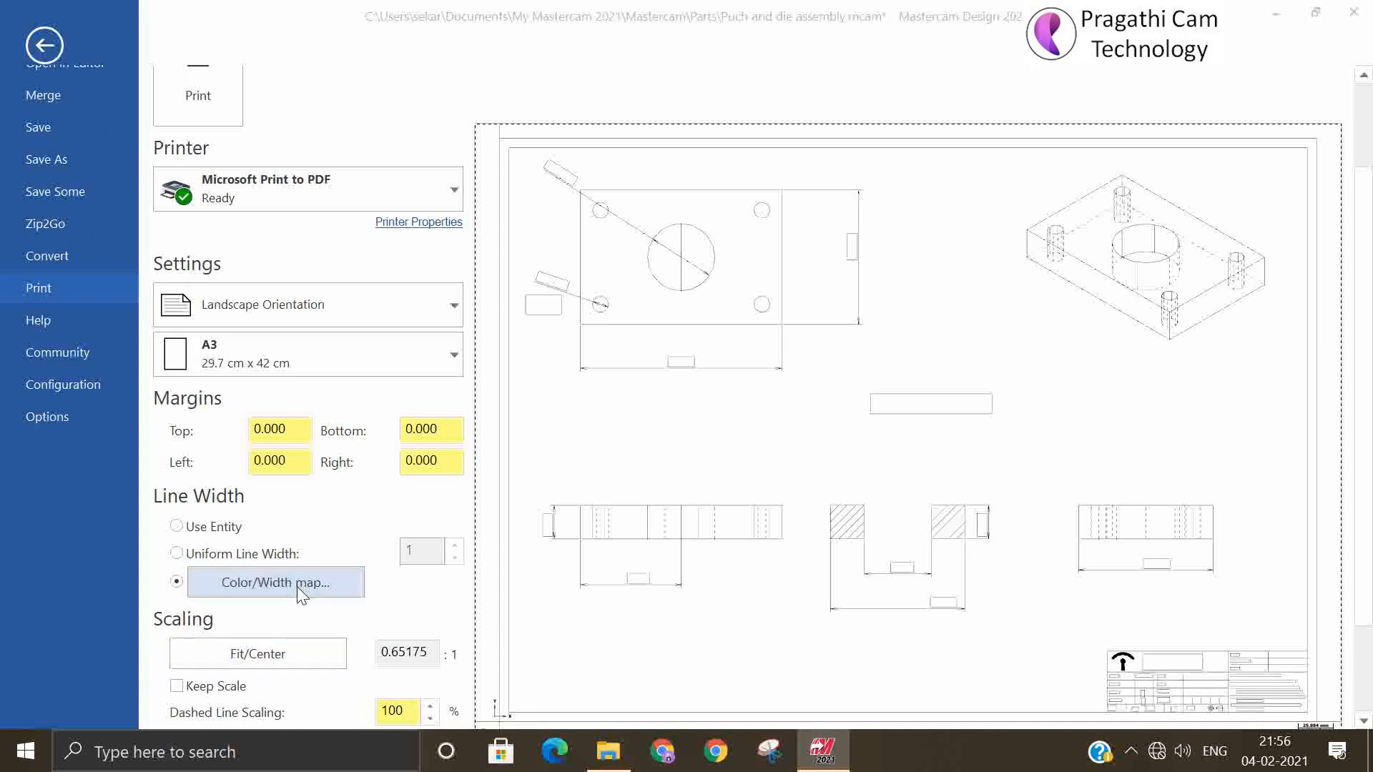
{"action": "left_click", "coordinate": [159, 504]}
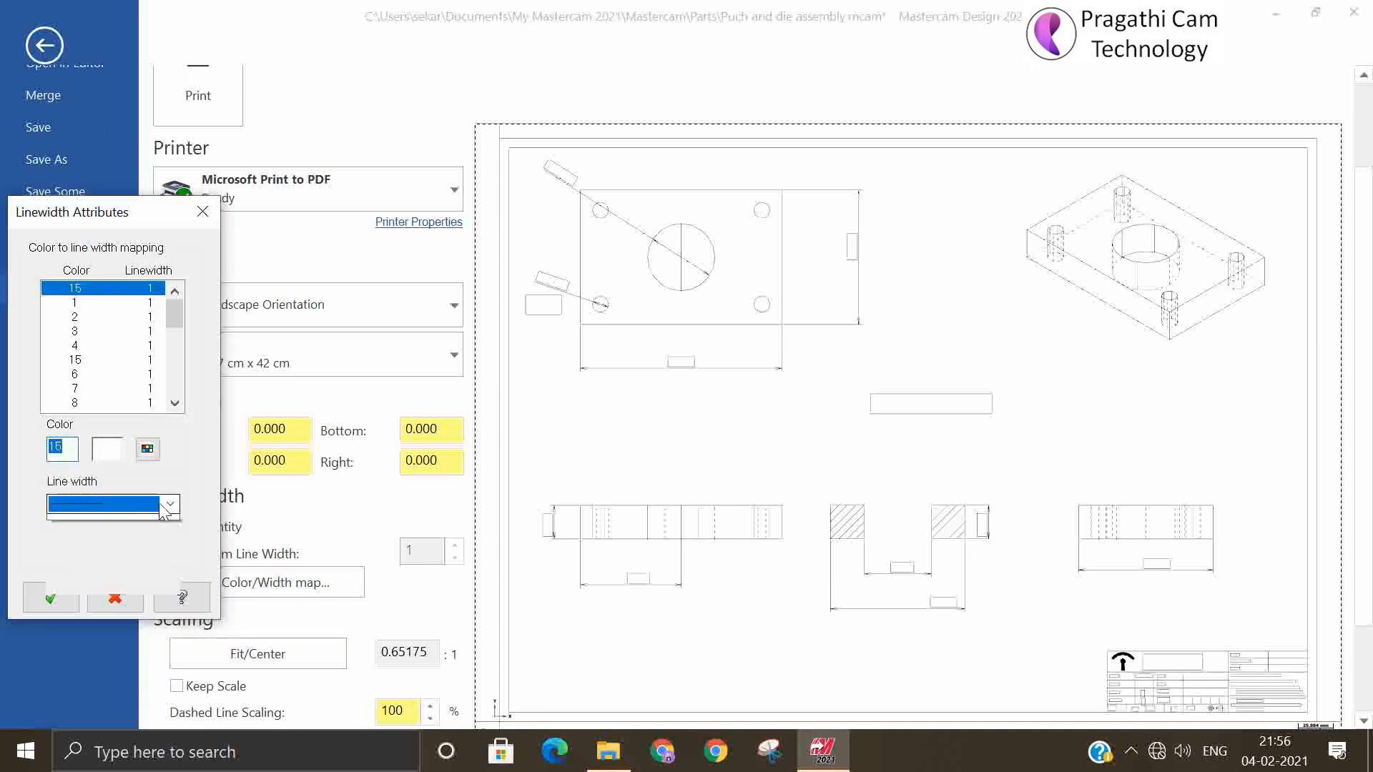
{"action": "left_click", "coordinate": [108, 534]}
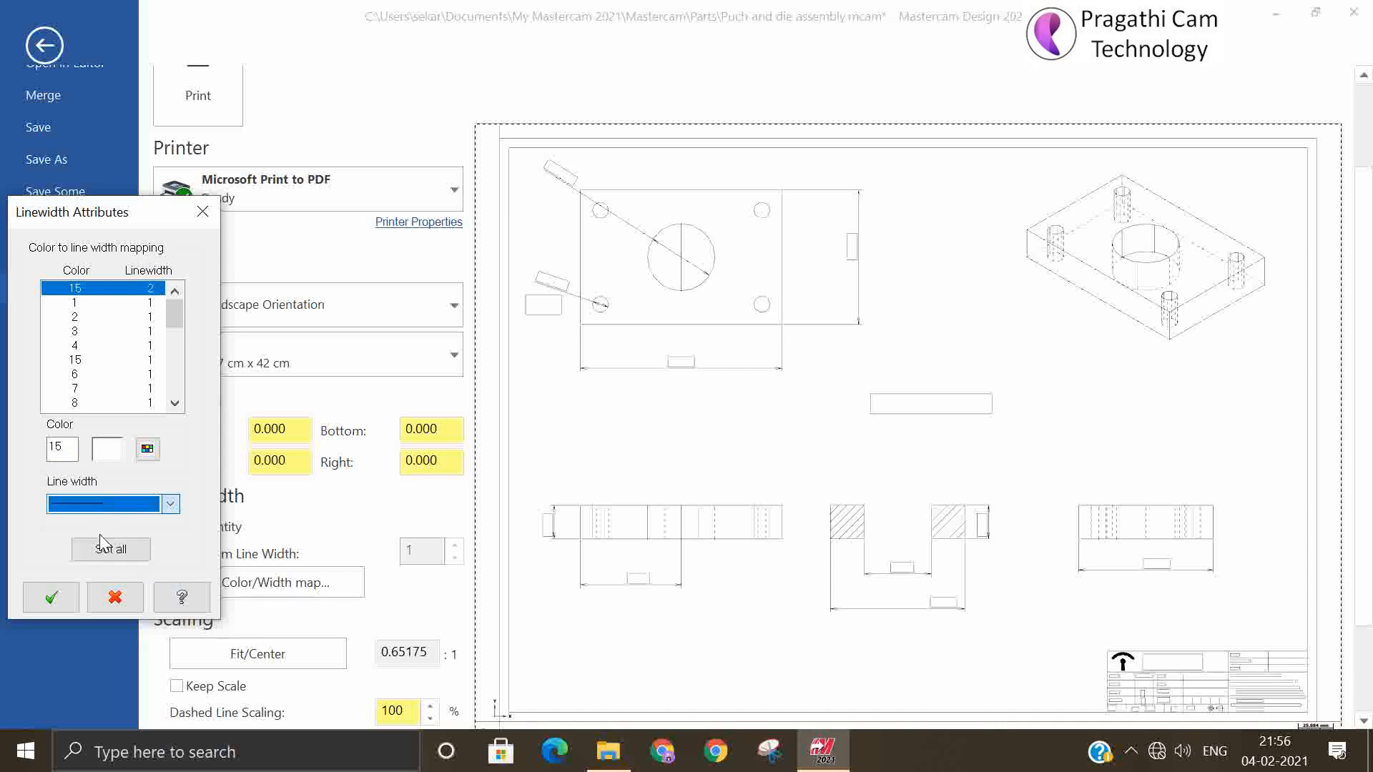
{"action": "left_click", "coordinate": [70, 599]}
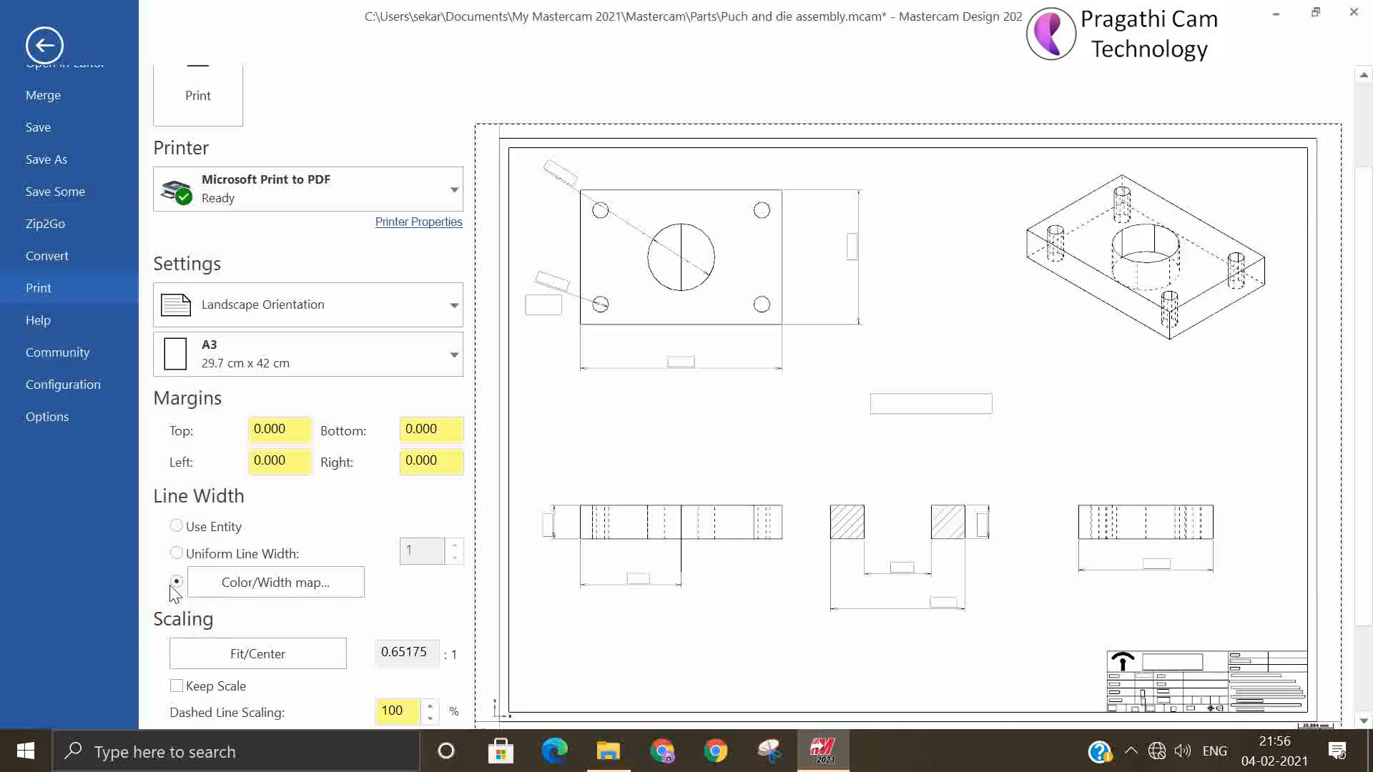
Set the line width of the first color 15 entry in the color/width map to 3
{"action": "left_click", "coordinate": [274, 592]}
{"action": "left_click", "coordinate": [169, 504]}
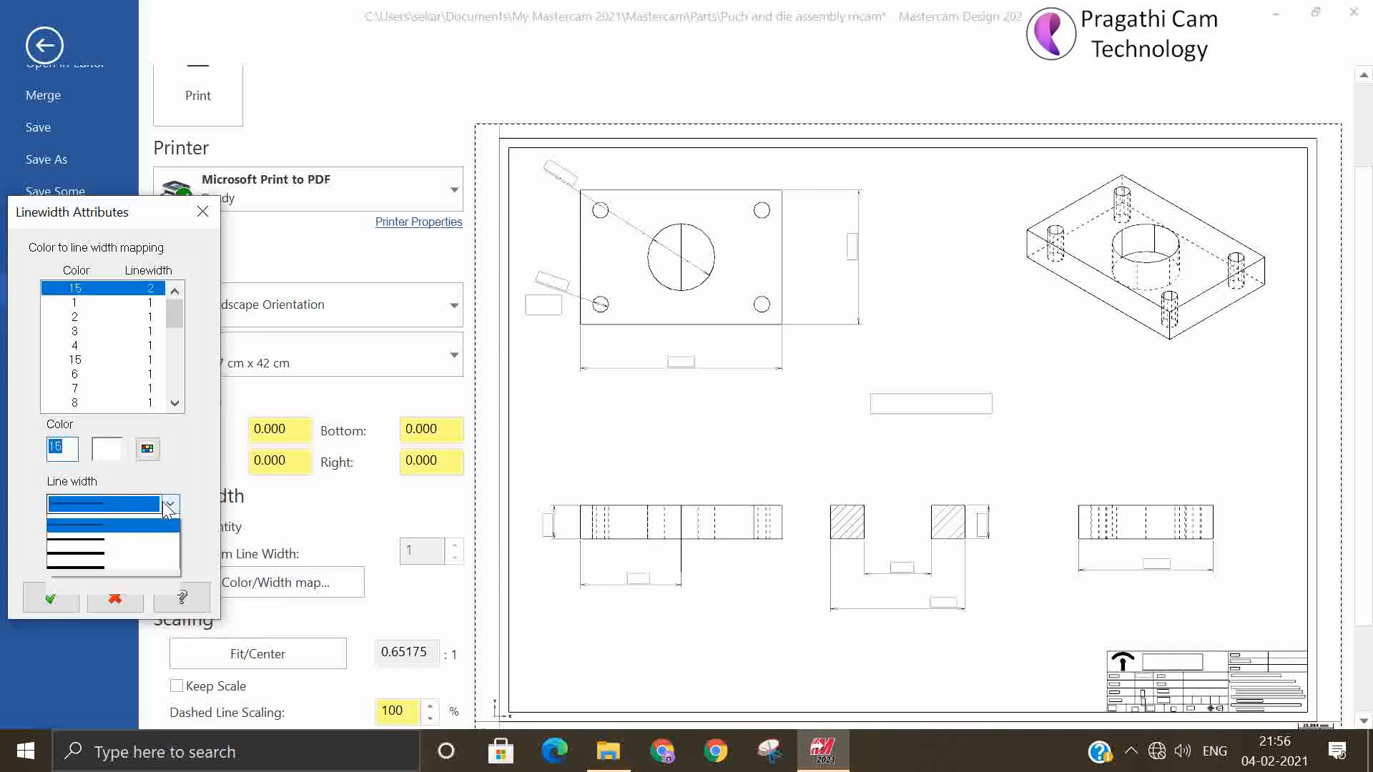
{"action": "left_click", "coordinate": [114, 551]}
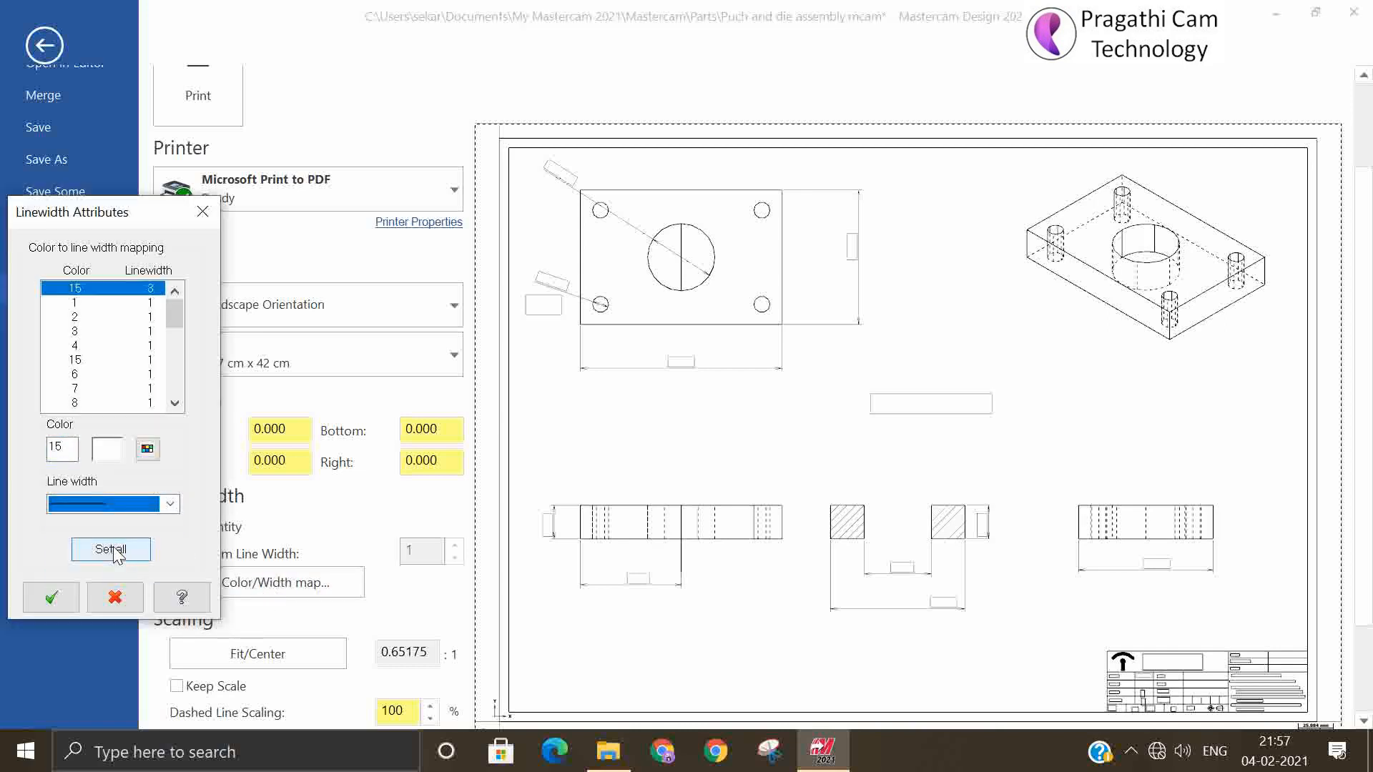
{"action": "left_click", "coordinate": [51, 598]}
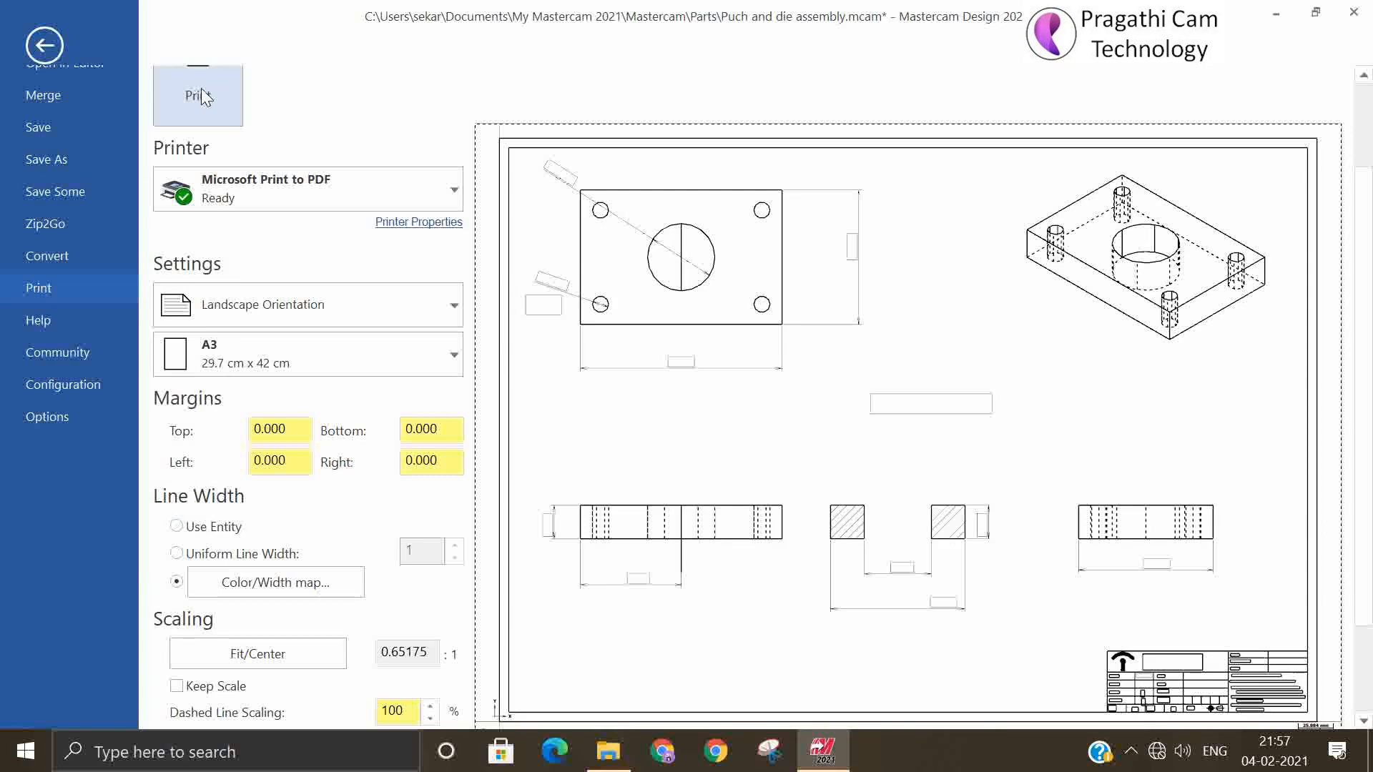
{"action": "left_click", "coordinate": [263, 315]}
{"action": "left_click", "coordinate": [266, 303]}
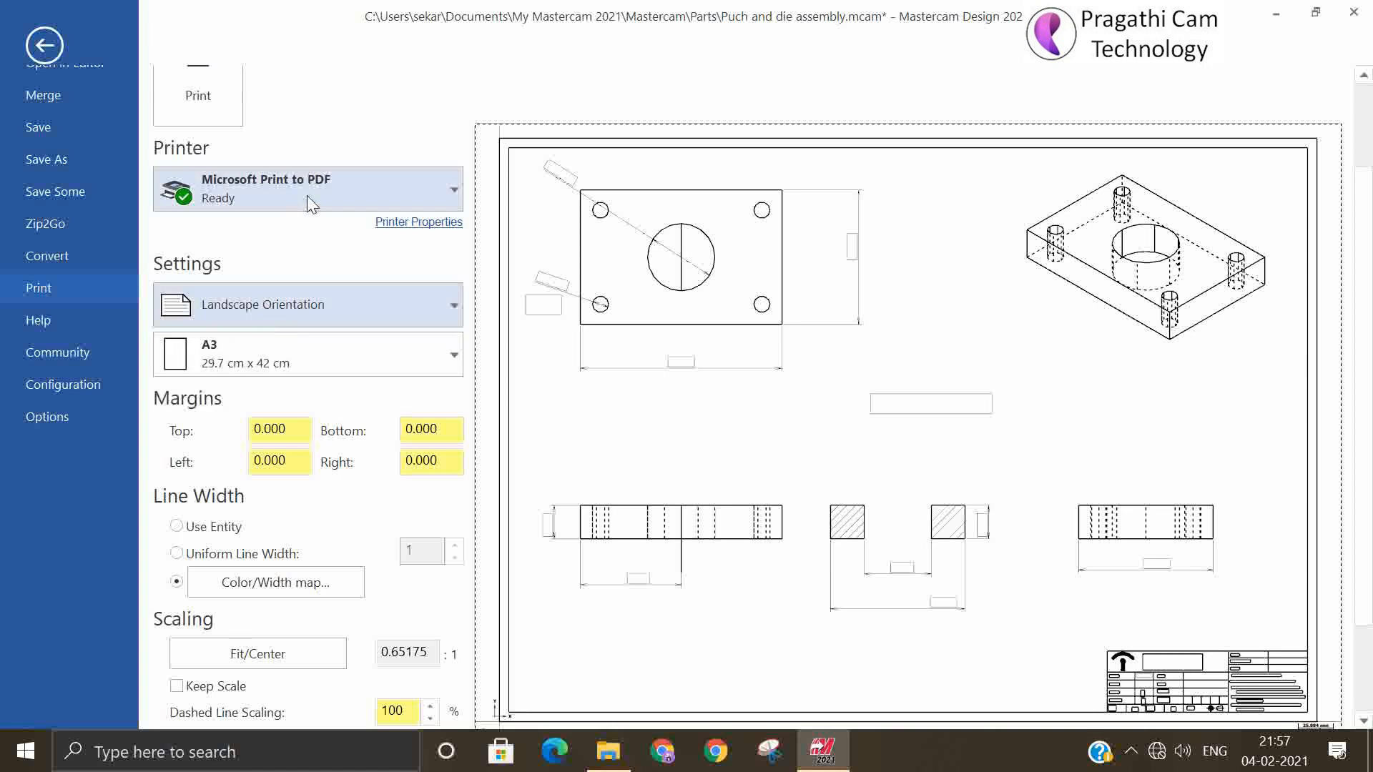
{"action": "left_click", "coordinate": [282, 369]}
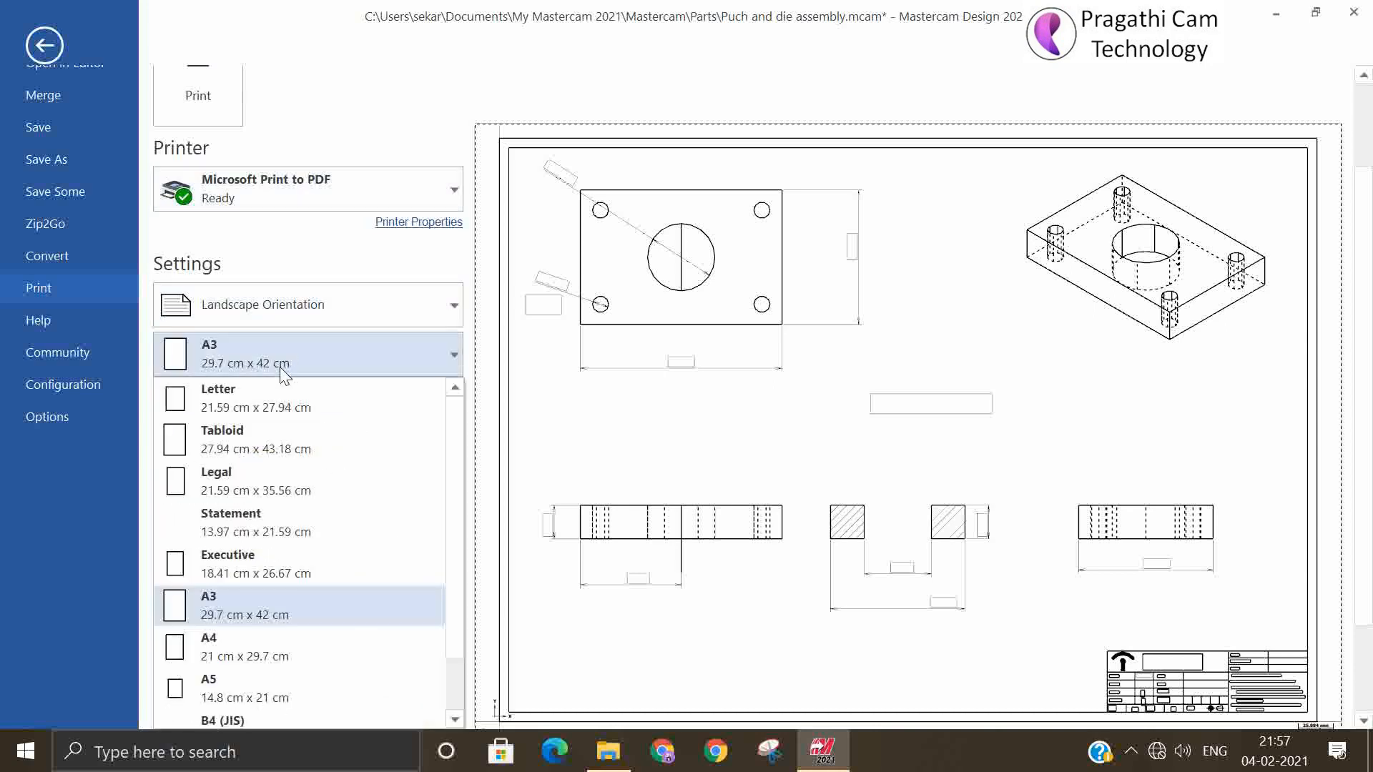
{"action": "left_click", "coordinate": [284, 371]}
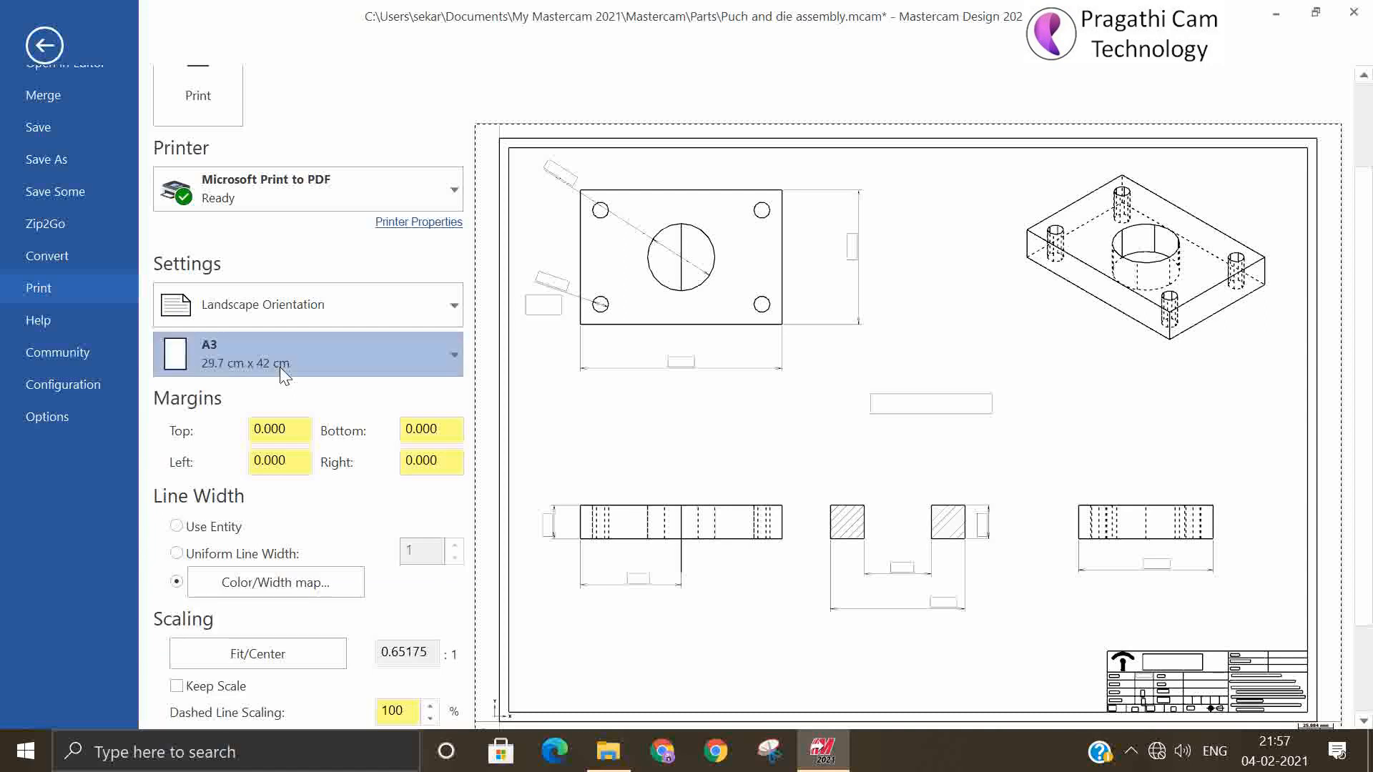
{"action": "left_click", "coordinate": [450, 370]}
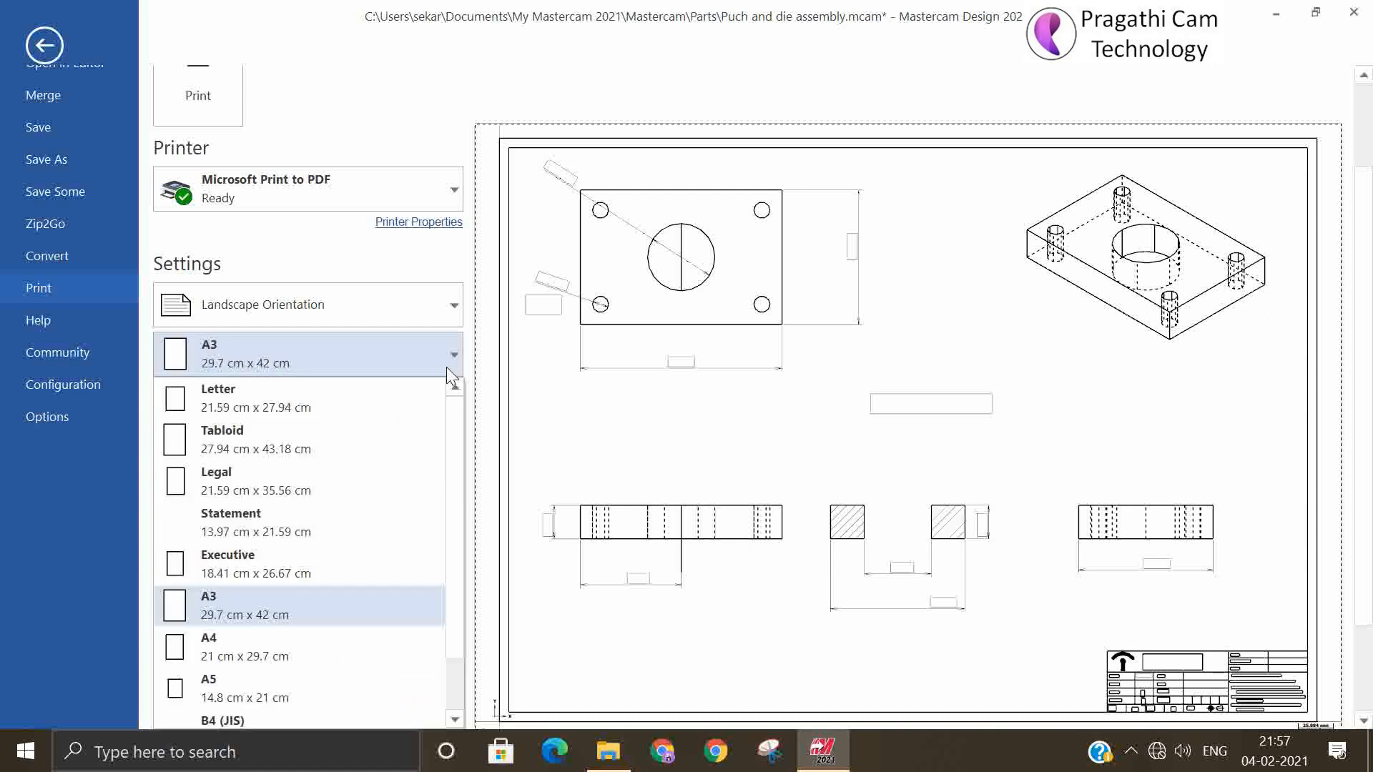
{"action": "left_click", "coordinate": [437, 362]}
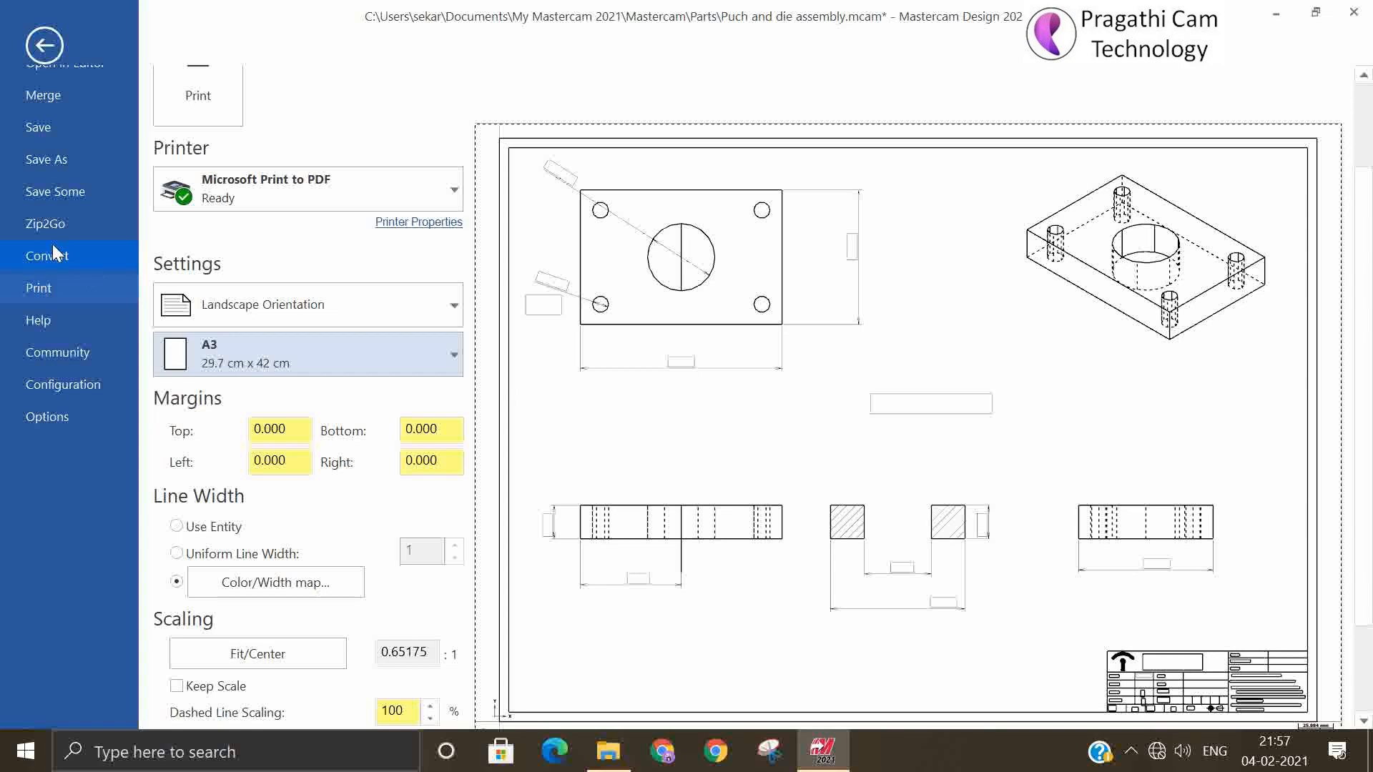
Print the drawing to a PDF named "die plate" in the New folder on the Desktop
{"action": "scroll", "coordinate": [50, 239], "scroll_direction": "up", "scroll_amount": 2}
{"action": "left_click", "coordinate": [197, 119]}
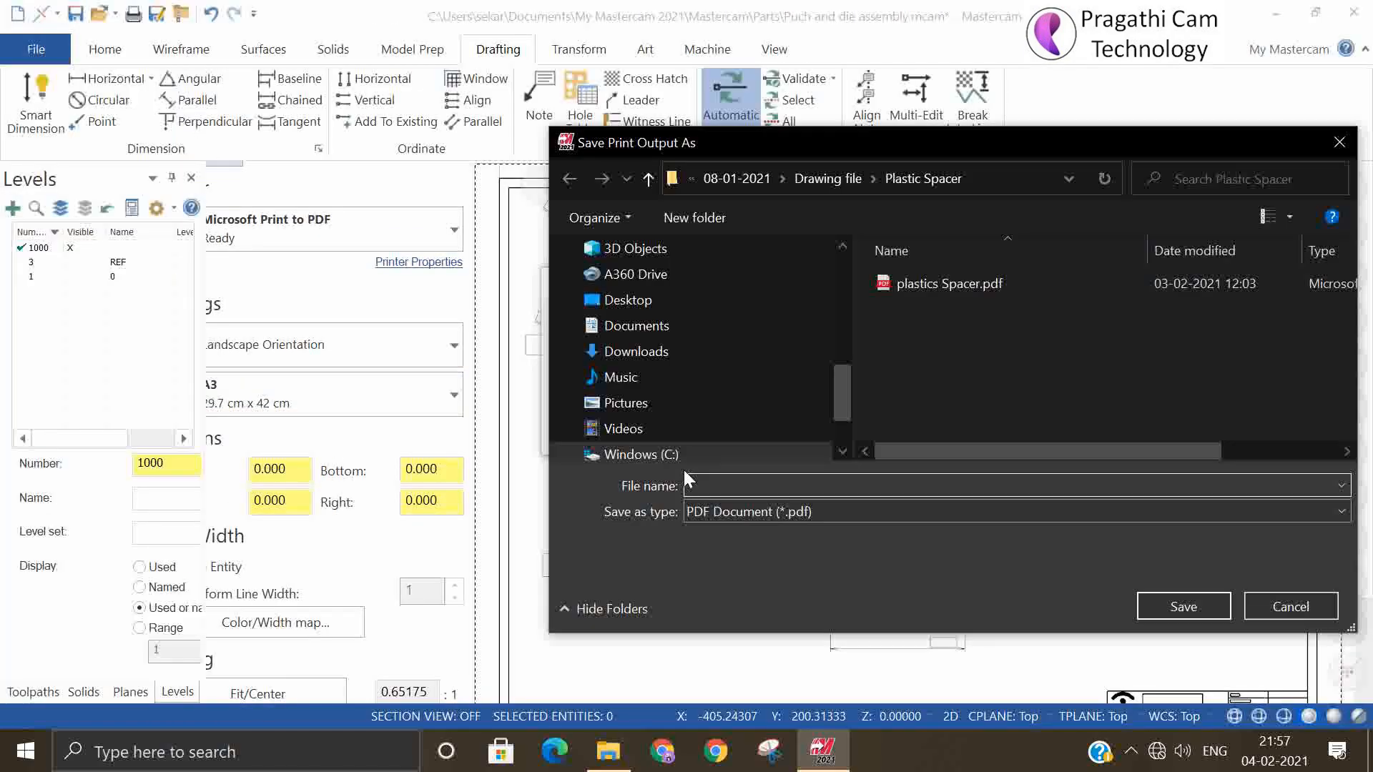
{"action": "left_click", "coordinate": [628, 309]}
{"action": "double_click", "coordinate": [934, 318]}
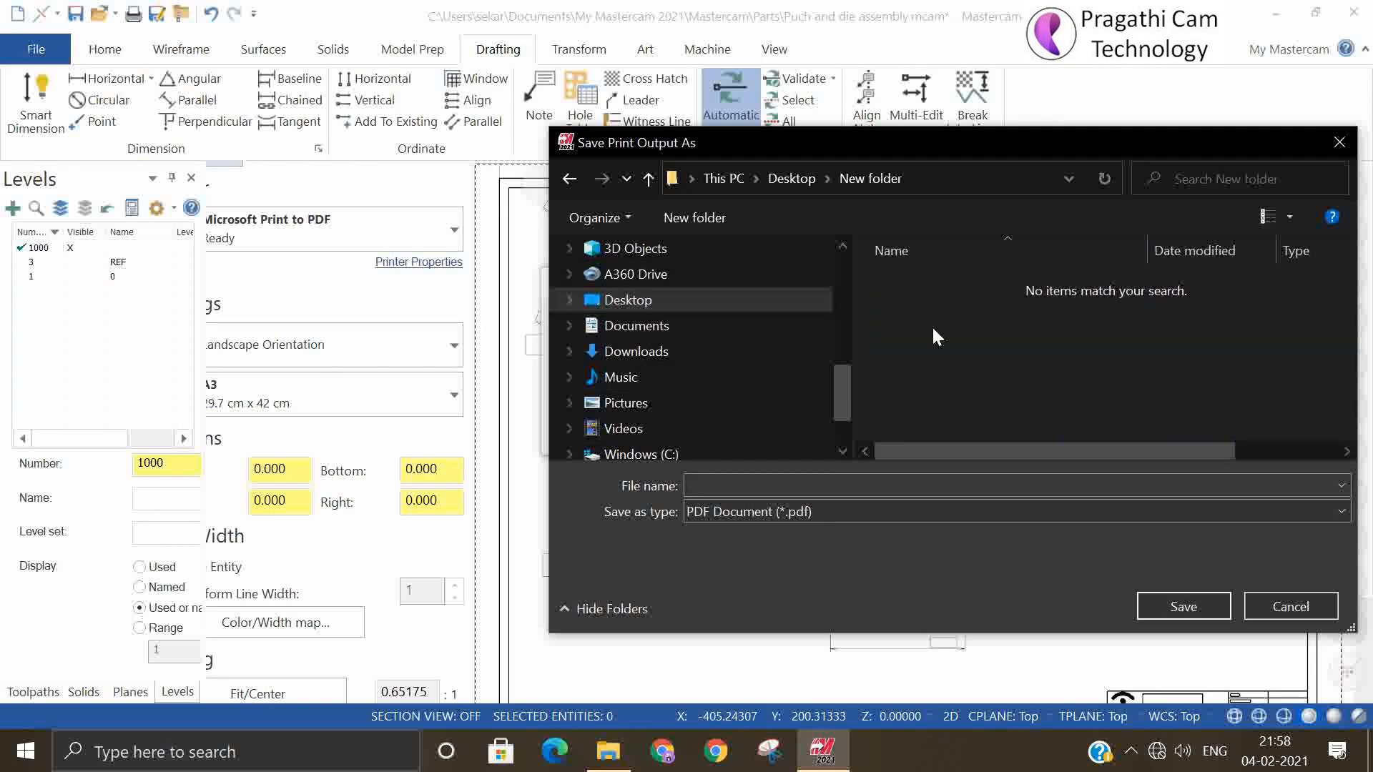
{"action": "left_click", "coordinate": [753, 487]}
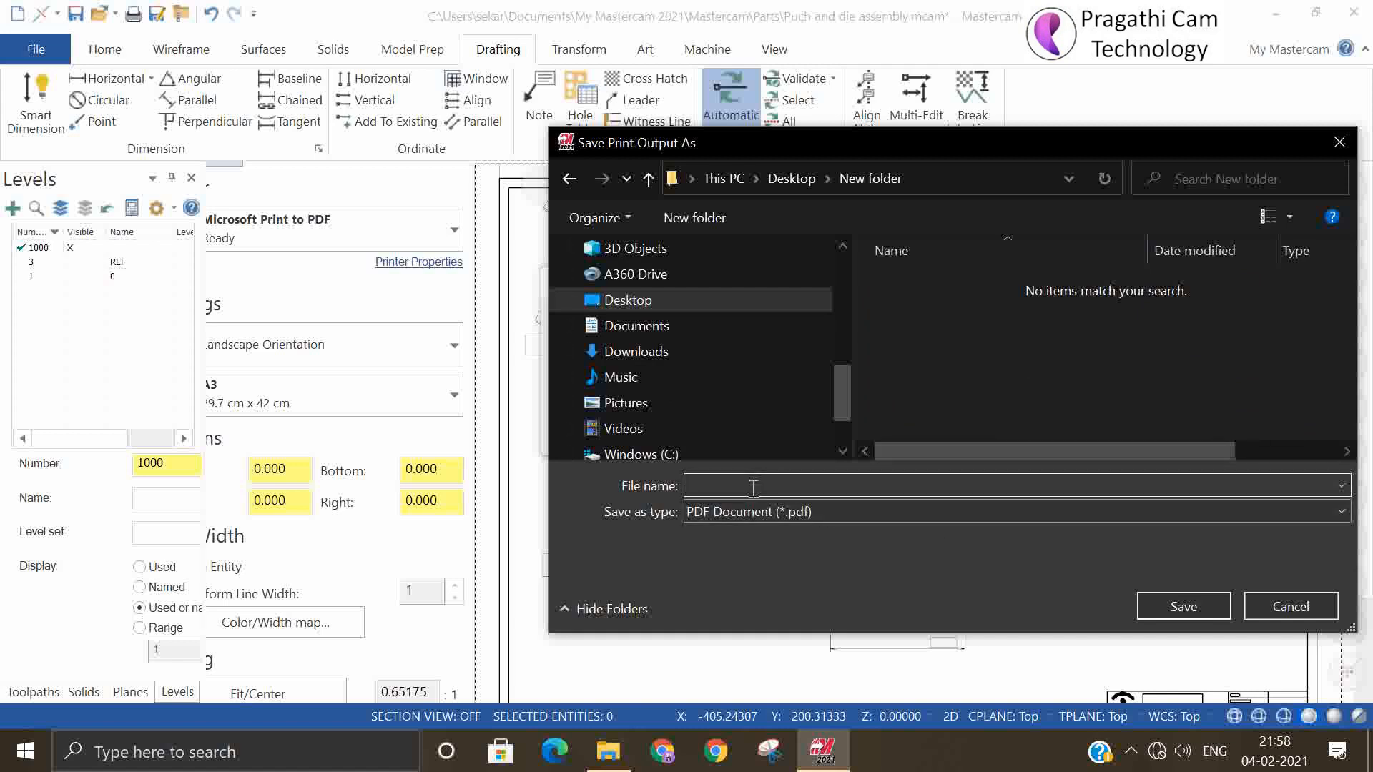
{"action": "type", "text": "d"}
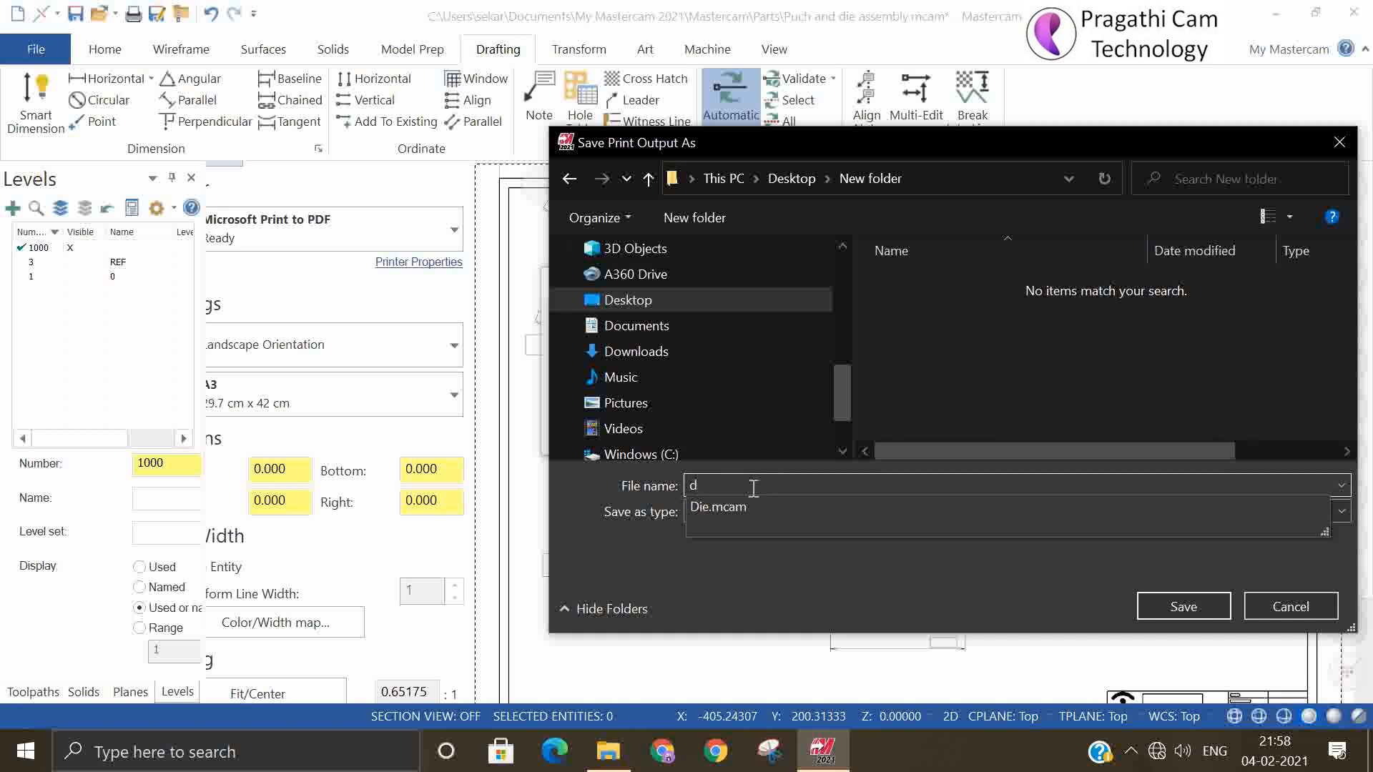
{"action": "type", "text": "ie pla"}
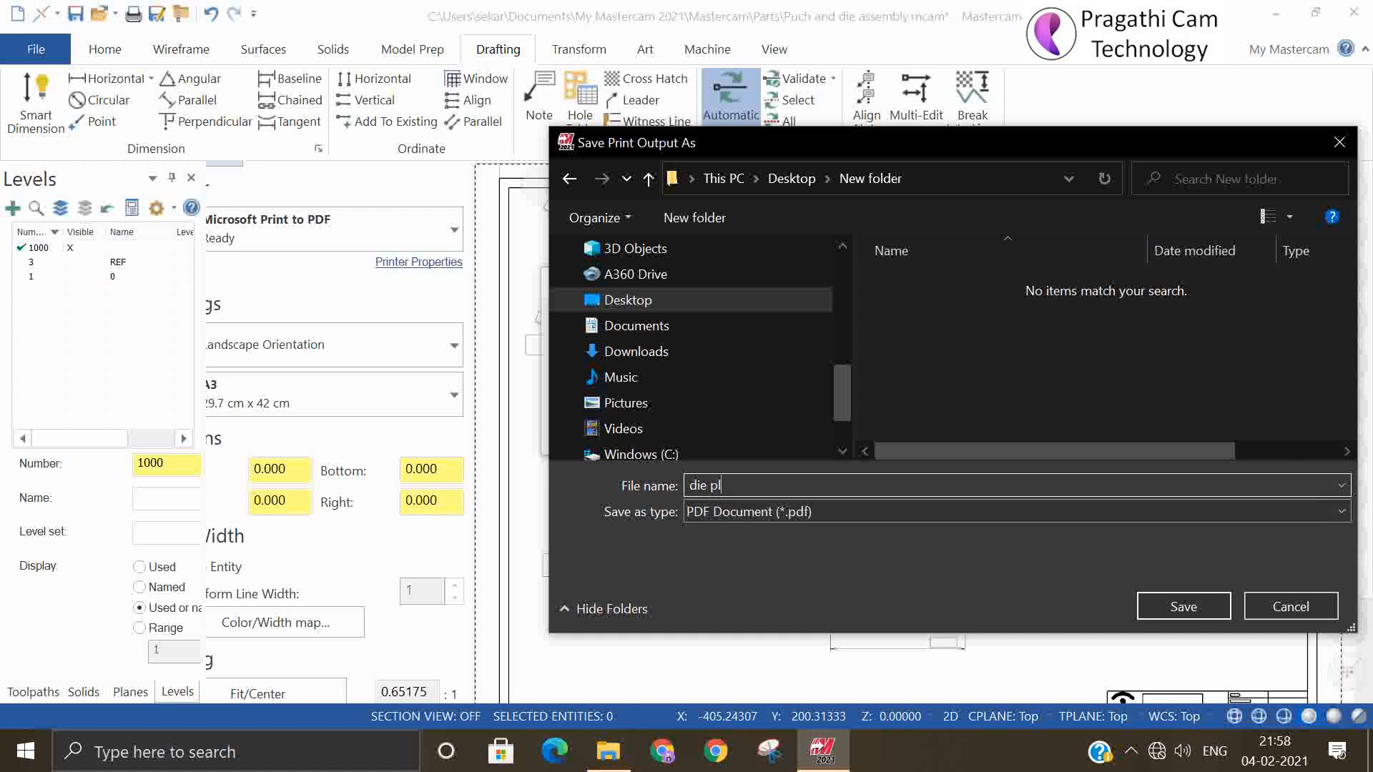
{"action": "type", "text": "te"}
{"action": "left_click", "coordinate": [1179, 609]}
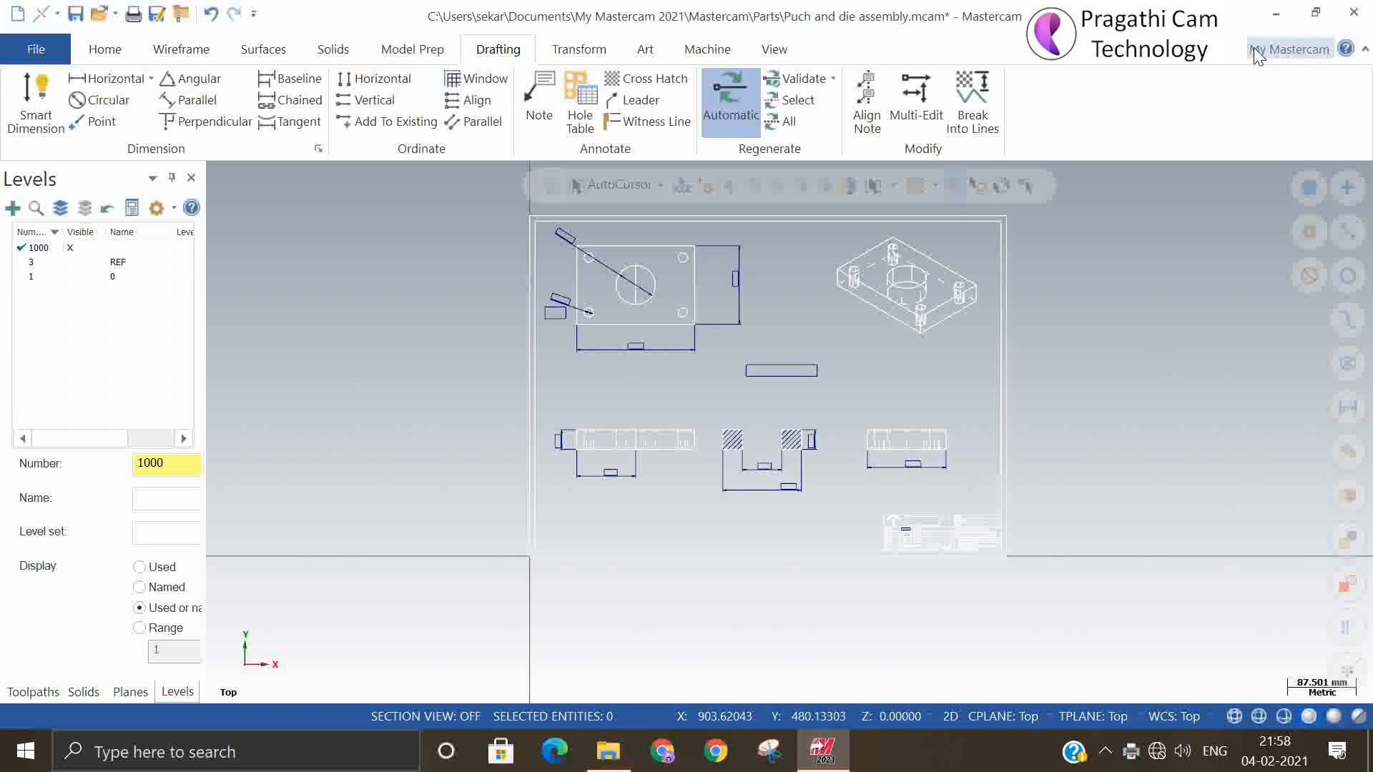
Open die plate.pdf from the desktop's New folder and examine its views, dimensions and title block
{"action": "left_click", "coordinate": [1276, 16]}
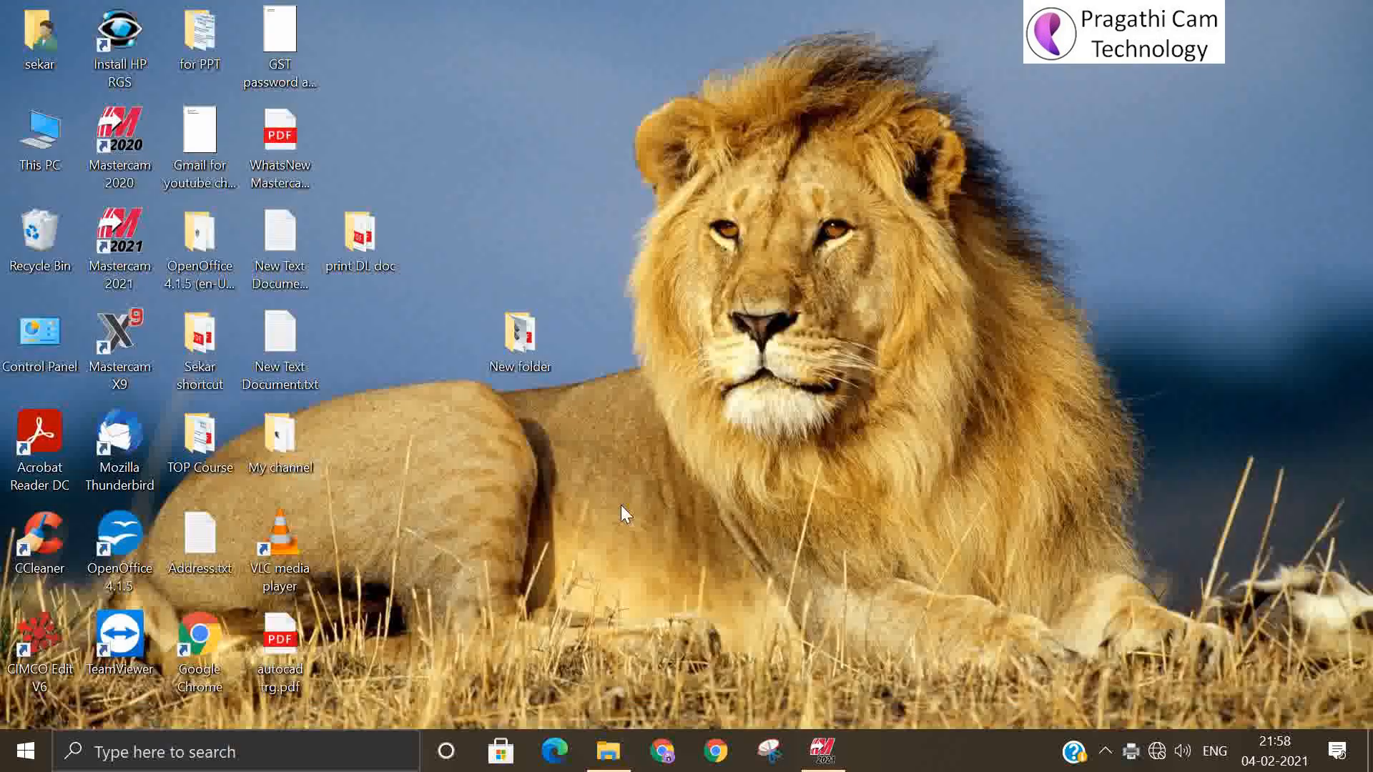
{"action": "double_click", "coordinate": [515, 336]}
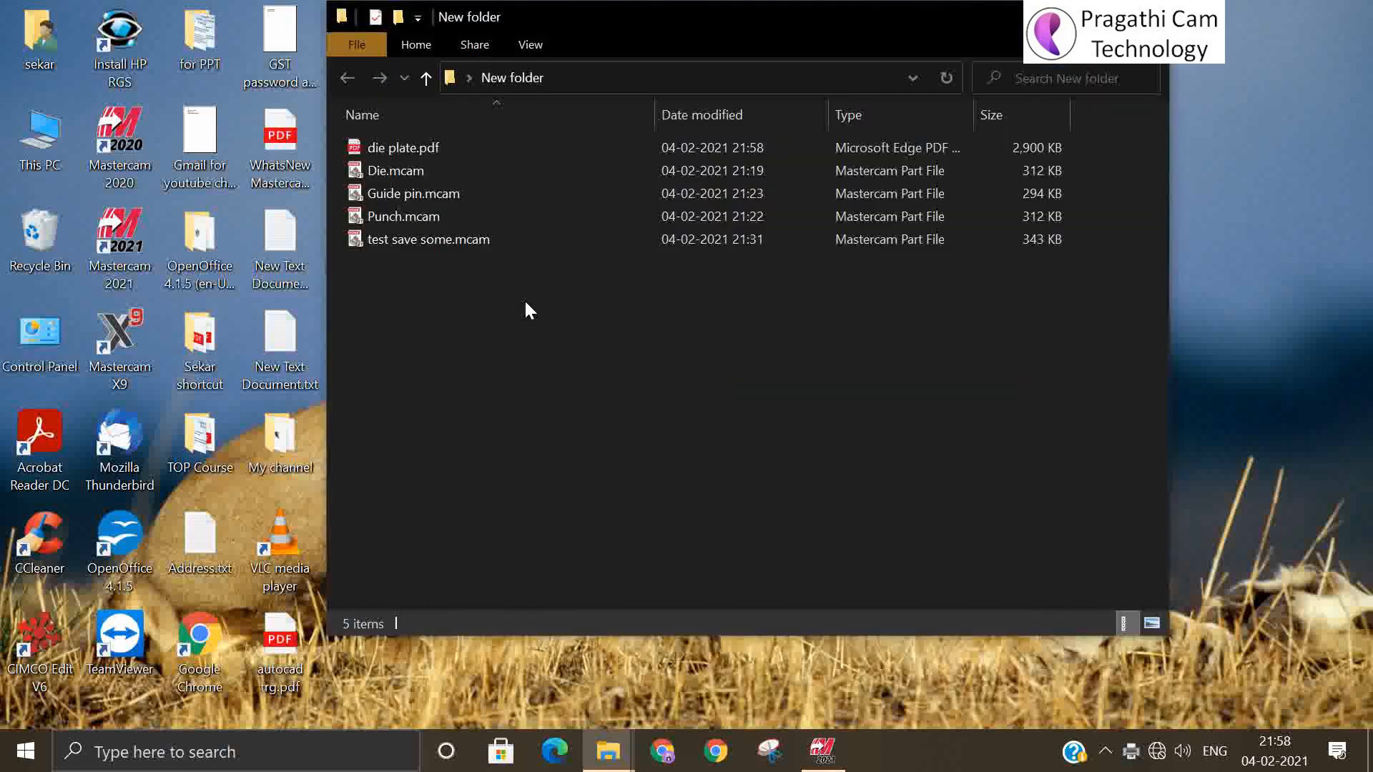
{"action": "double_click", "coordinate": [419, 147]}
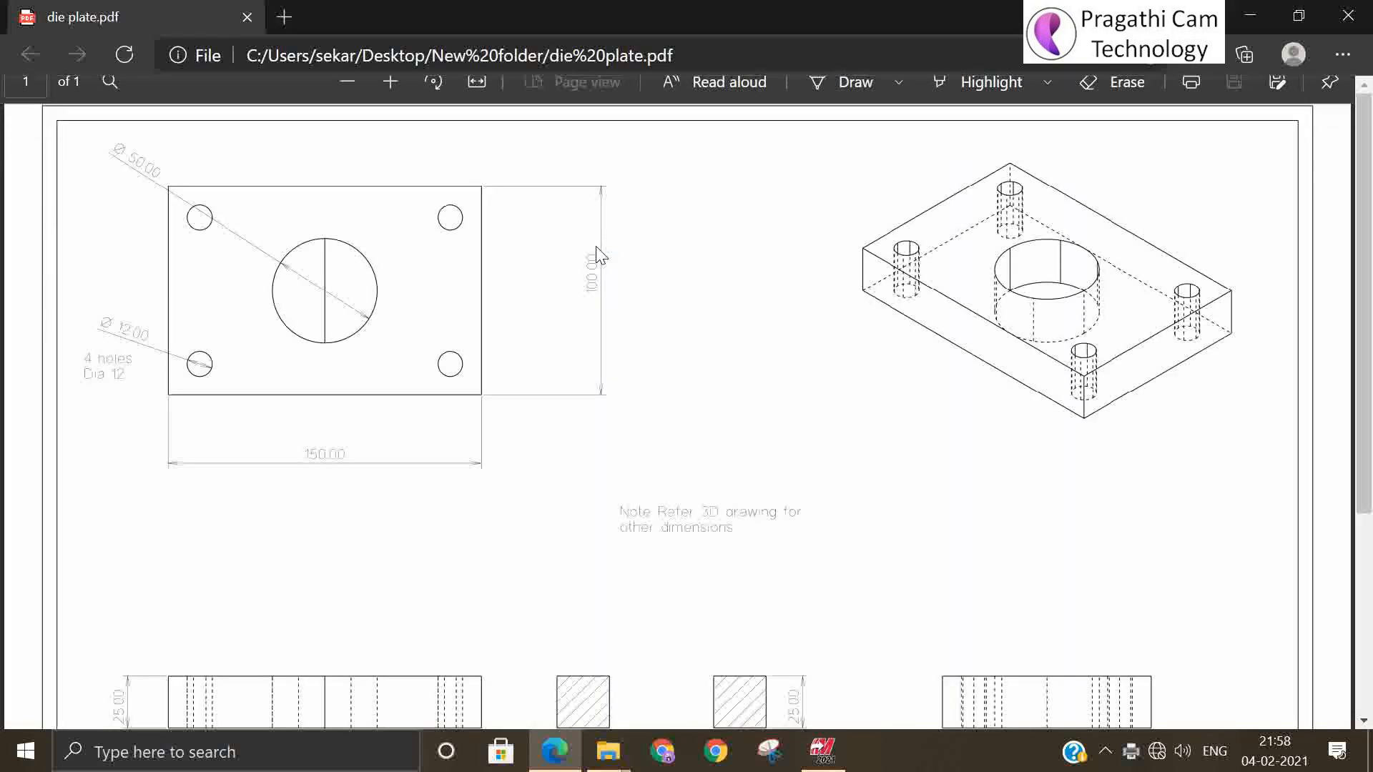
{"action": "scroll", "coordinate": [603, 487], "scroll_direction": "down", "scroll_amount": 5}
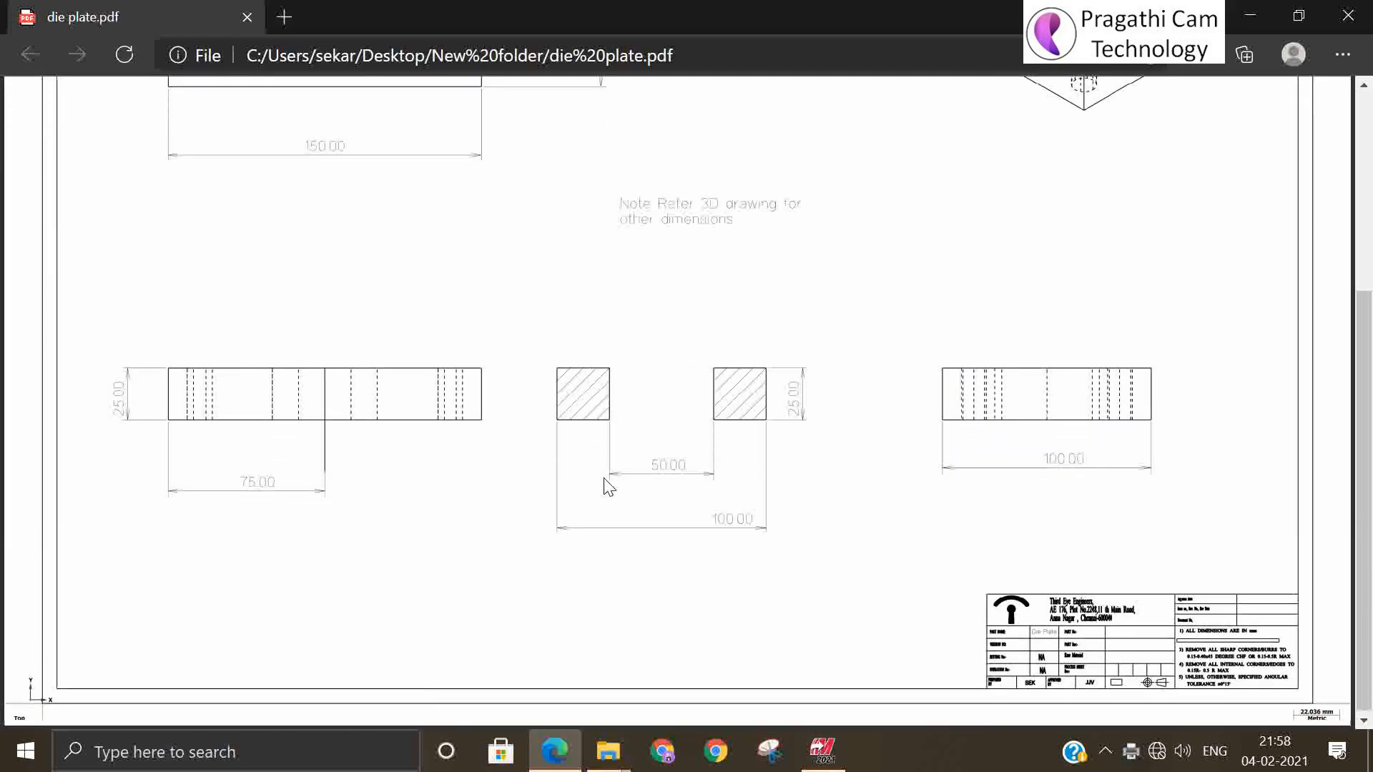
{"action": "scroll", "coordinate": [605, 486], "scroll_direction": "up", "scroll_amount": 4}
{"action": "scroll", "coordinate": [604, 486], "scroll_direction": "up", "scroll_amount": 1}
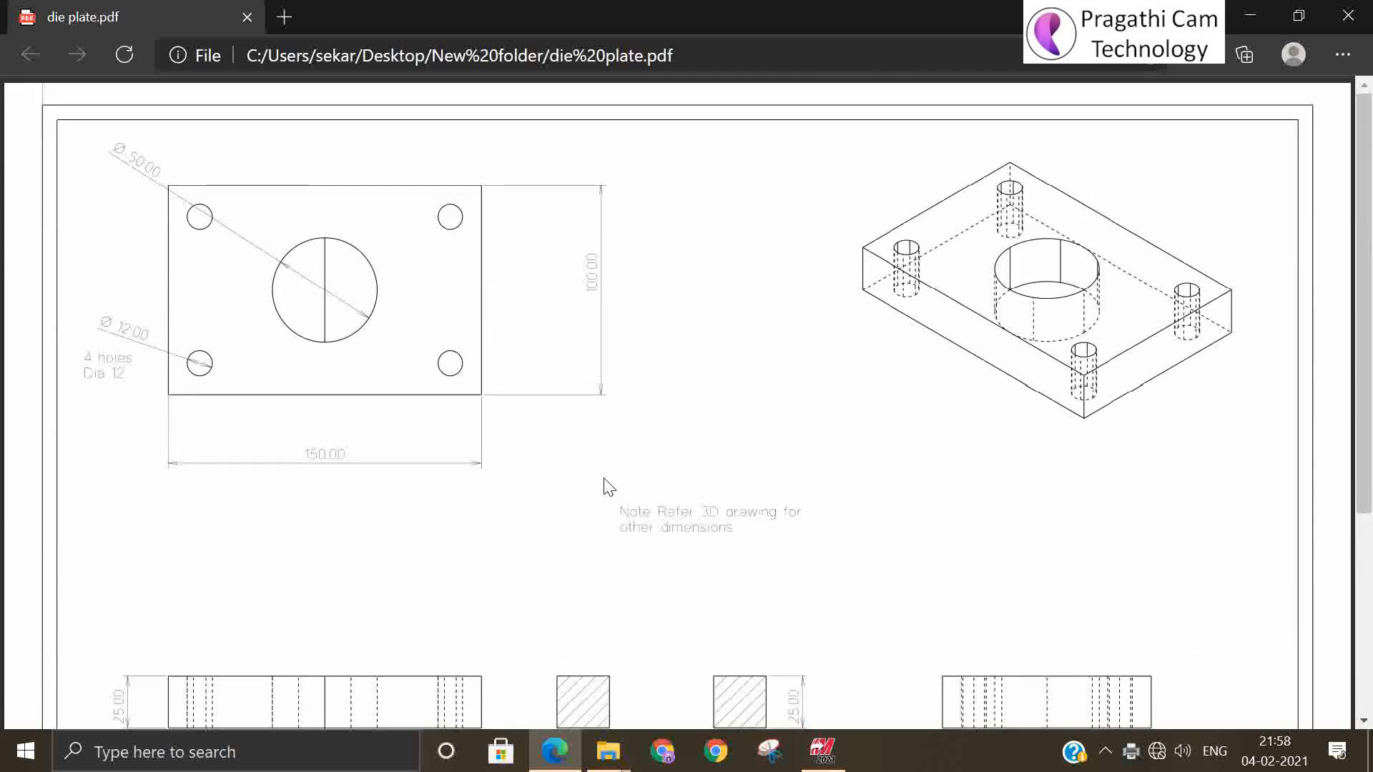
{"action": "scroll", "coordinate": [608, 486], "scroll_direction": "down", "scroll_amount": 4}
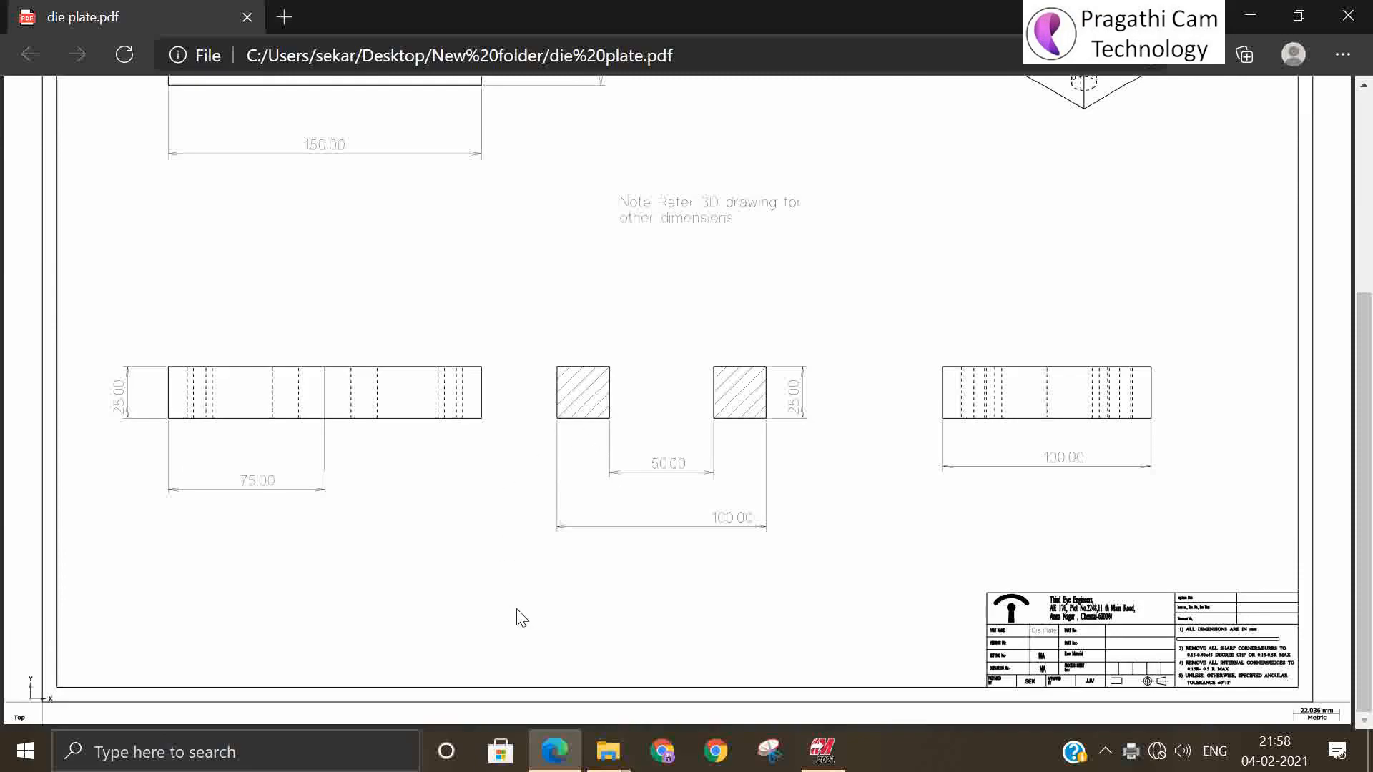
{"action": "scroll", "coordinate": [521, 618], "scroll_direction": "up", "scroll_amount": 4}
{"action": "left_click", "coordinate": [1348, 15]}
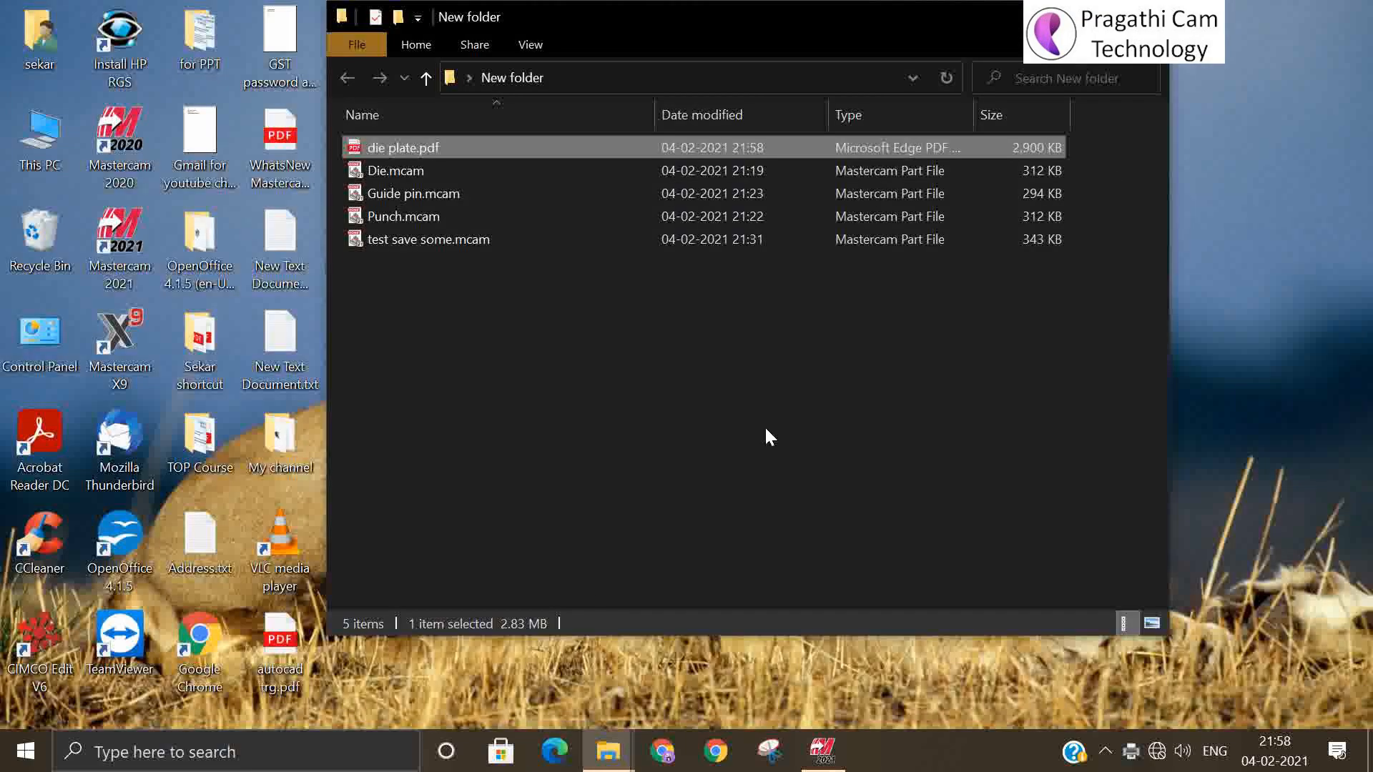
{"action": "left_click", "coordinate": [1149, 17]}
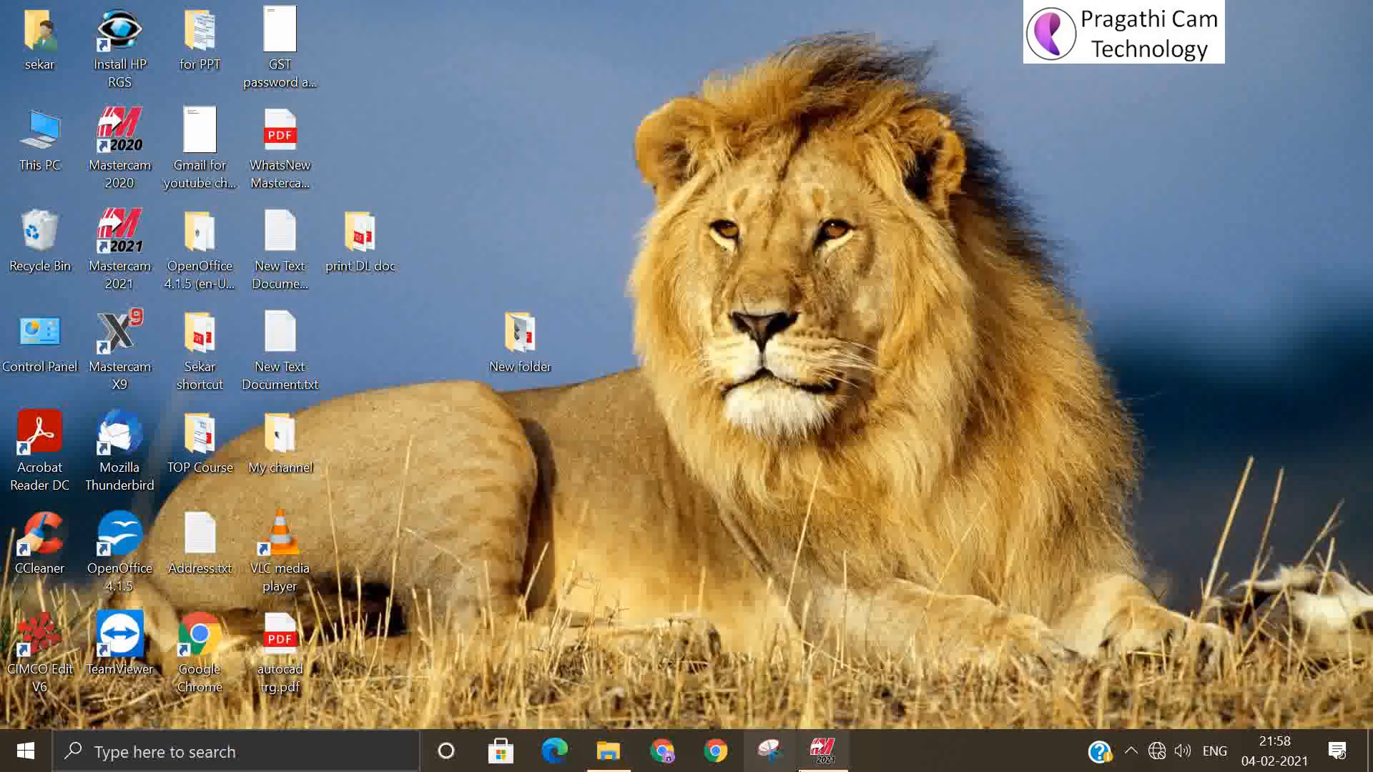
Switch back to Mastercam, make level 1 the active level and hide level 1000
{"action": "left_click", "coordinate": [822, 752]}
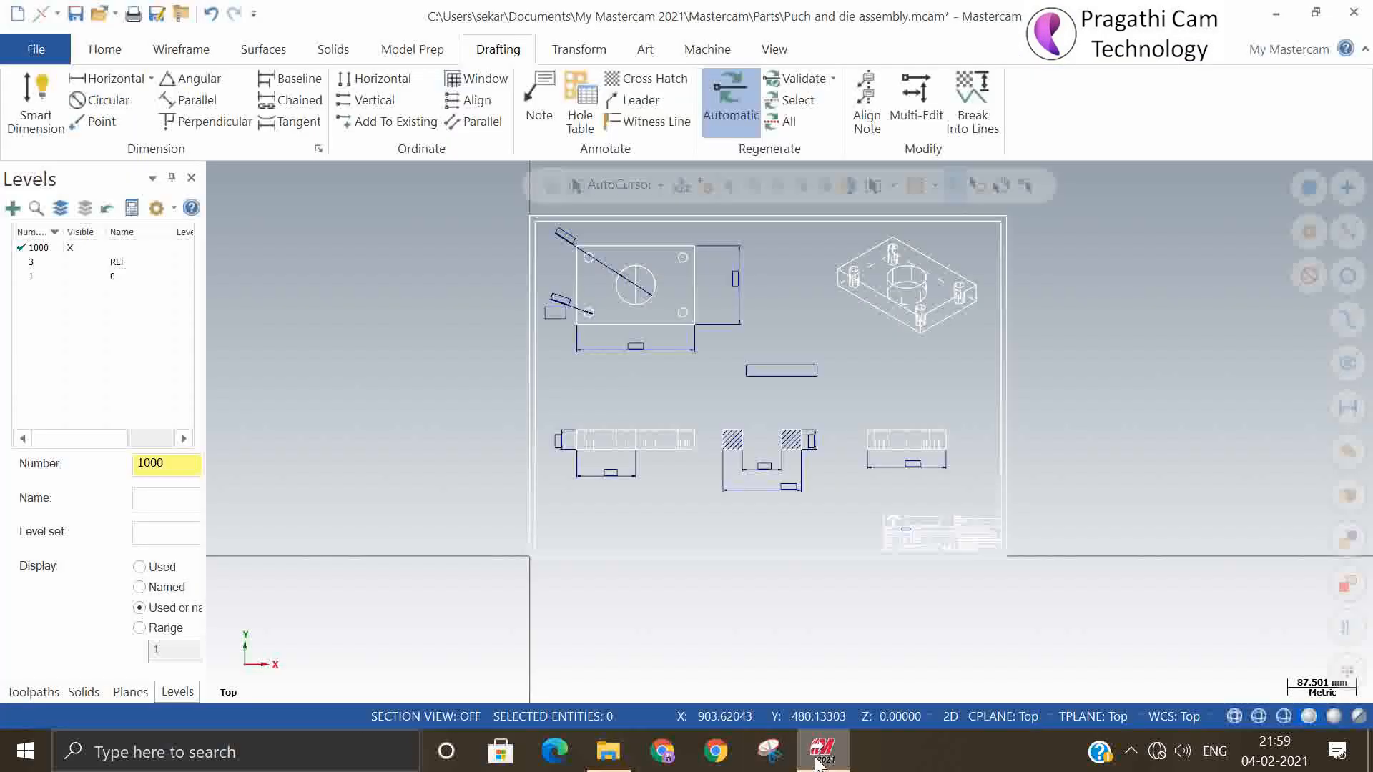
{"action": "left_click", "coordinate": [30, 278]}
{"action": "left_click", "coordinate": [72, 249]}
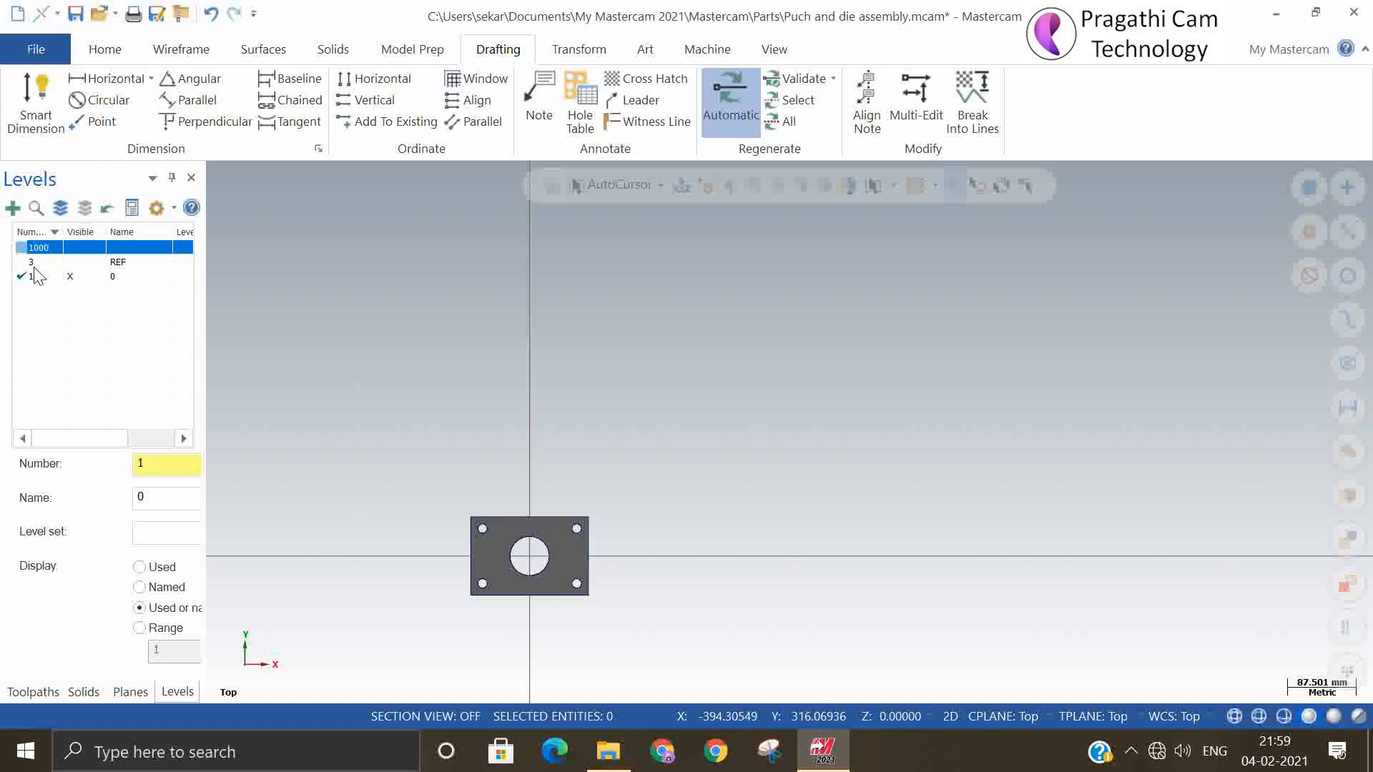
Show the solid plate in isometric view and open its print preview
{"action": "right_click", "coordinate": [757, 353]}
{"action": "left_click", "coordinate": [812, 255]}
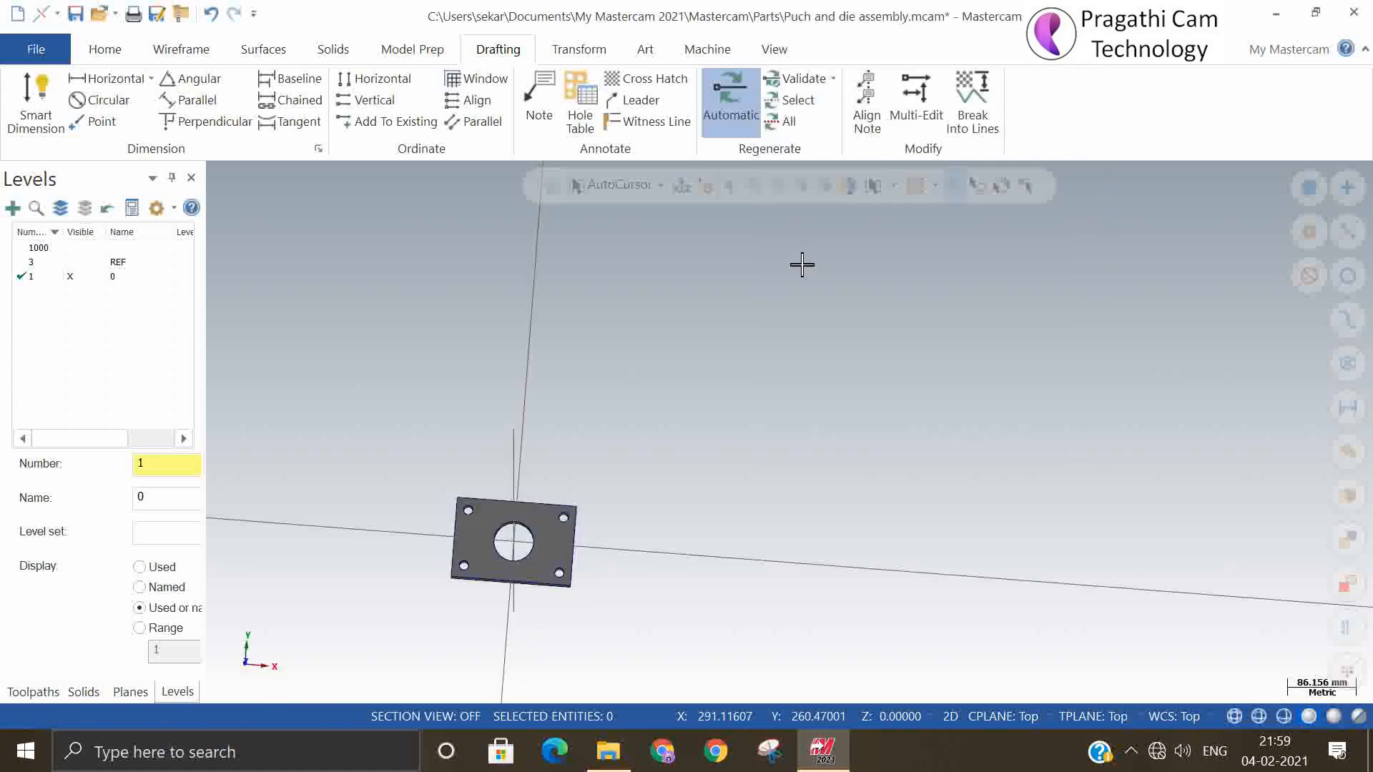
{"action": "scroll", "coordinate": [443, 455], "scroll_direction": "up", "scroll_amount": 8}
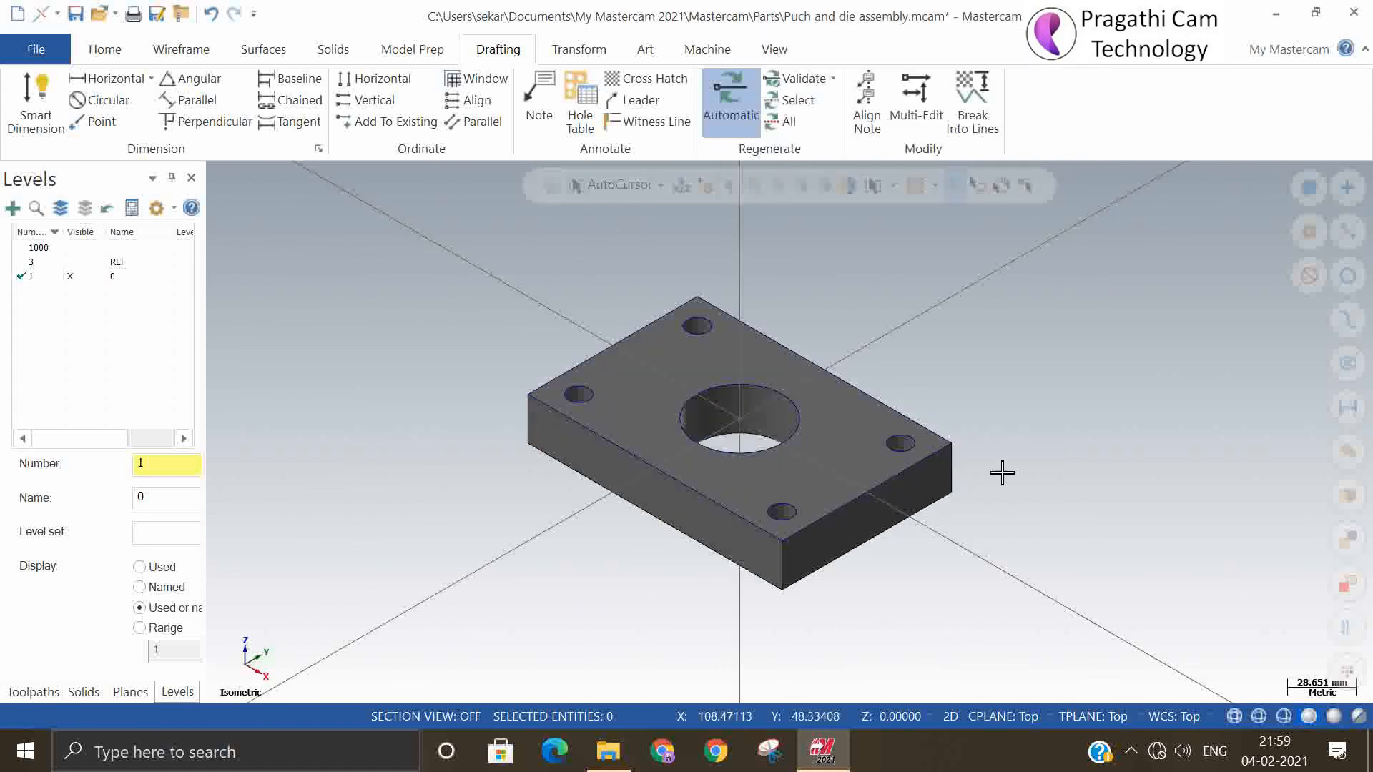
{"action": "scroll", "coordinate": [1016, 494], "scroll_direction": "down", "scroll_amount": 1}
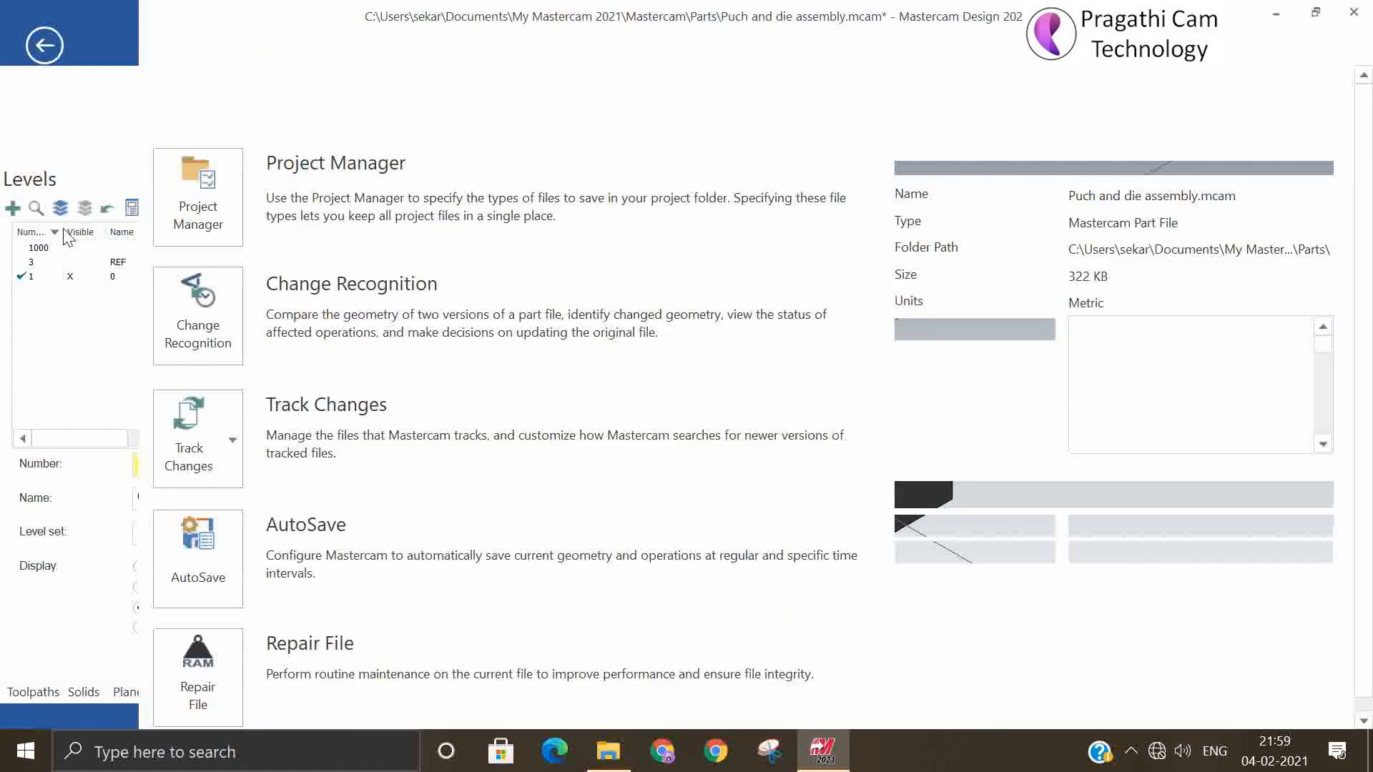
{"action": "left_click", "coordinate": [25, 49]}
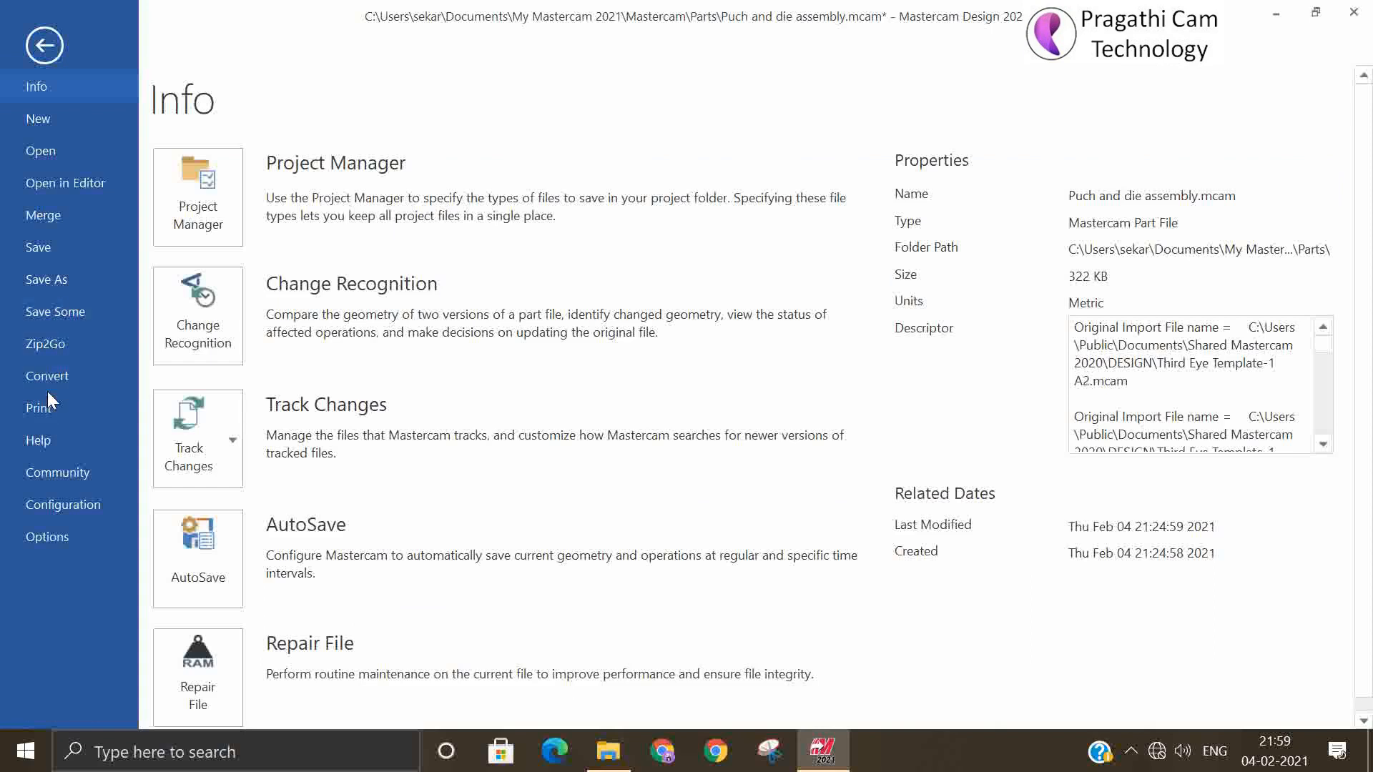
{"action": "left_click", "coordinate": [43, 405]}
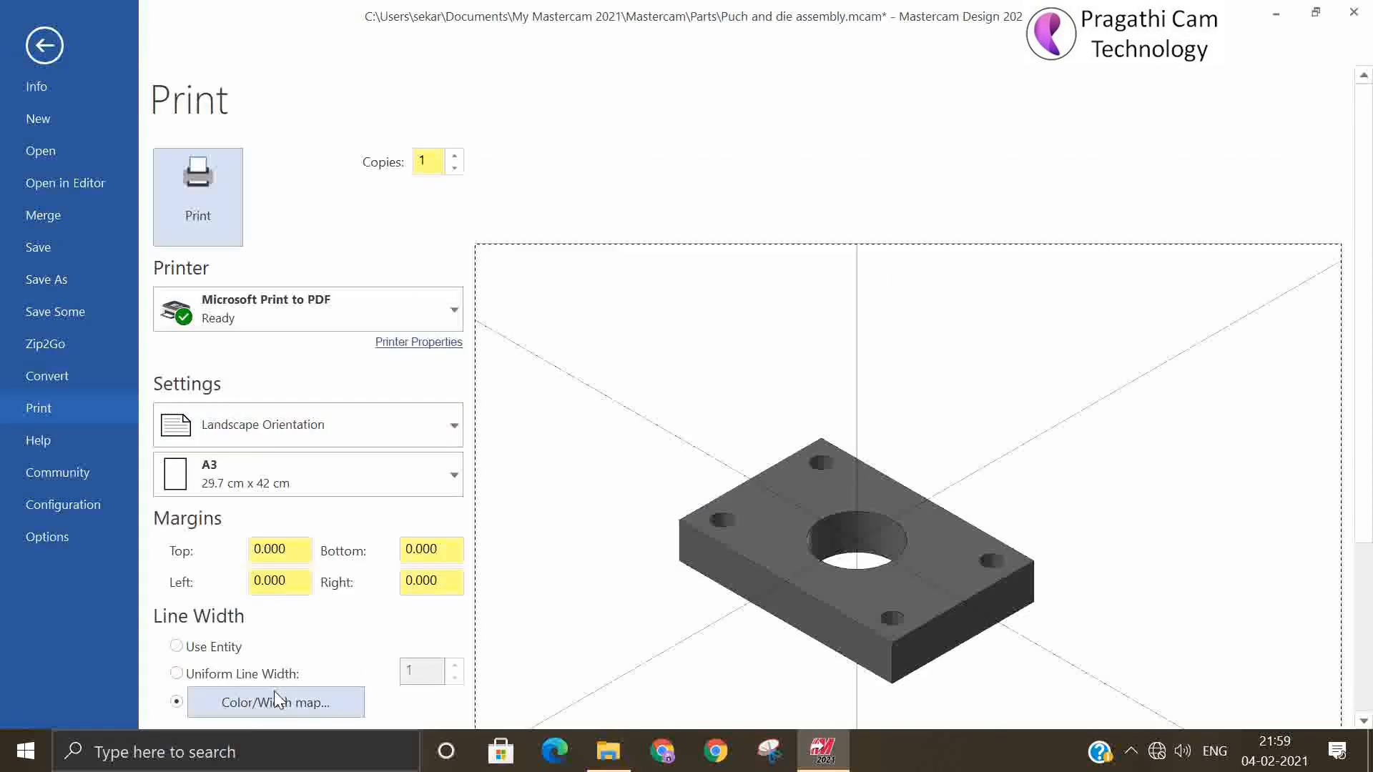
Review the color/width map and fit and center the solid plate on the page, leaving the print settings without printing
{"action": "scroll", "coordinate": [387, 650], "scroll_direction": "down", "scroll_amount": 1}
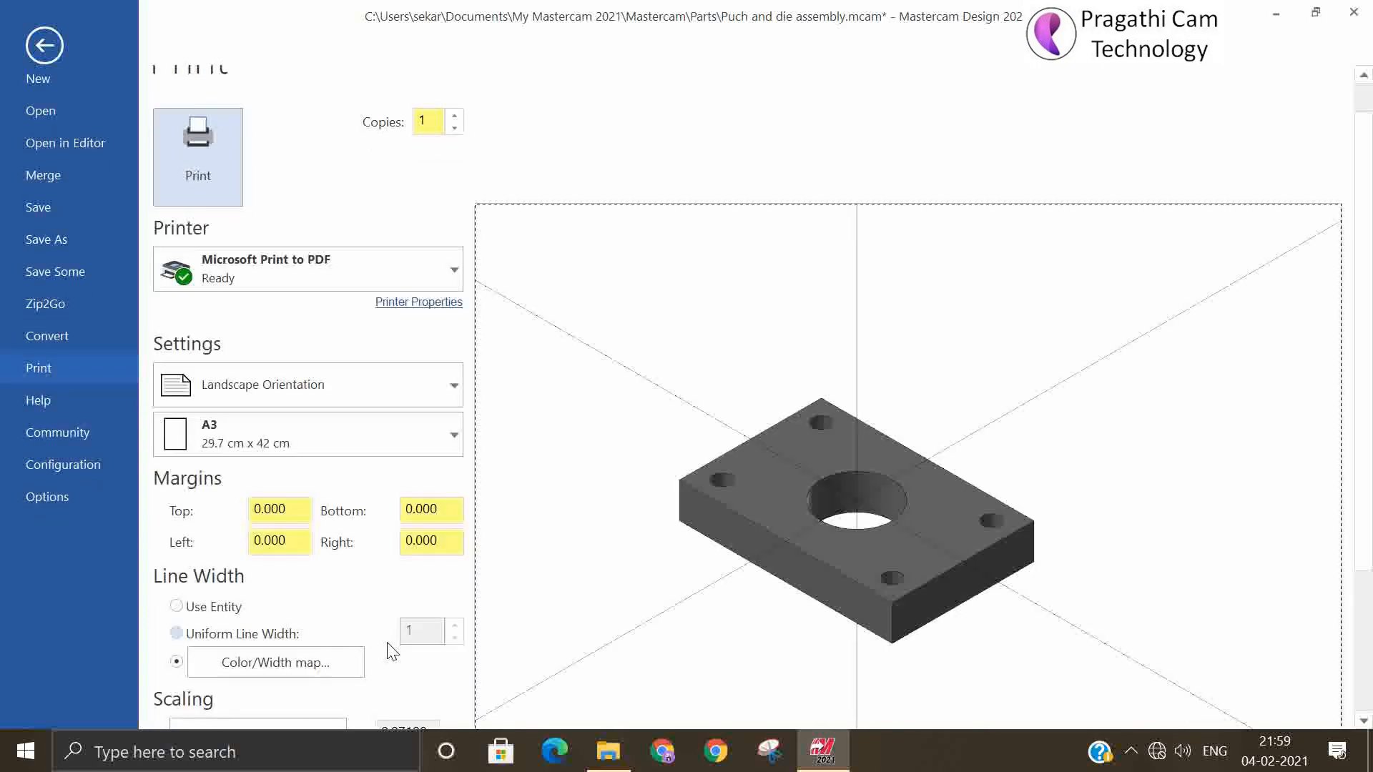
{"action": "scroll", "coordinate": [392, 651], "scroll_direction": "down", "scroll_amount": 1}
{"action": "left_click", "coordinate": [293, 630]}
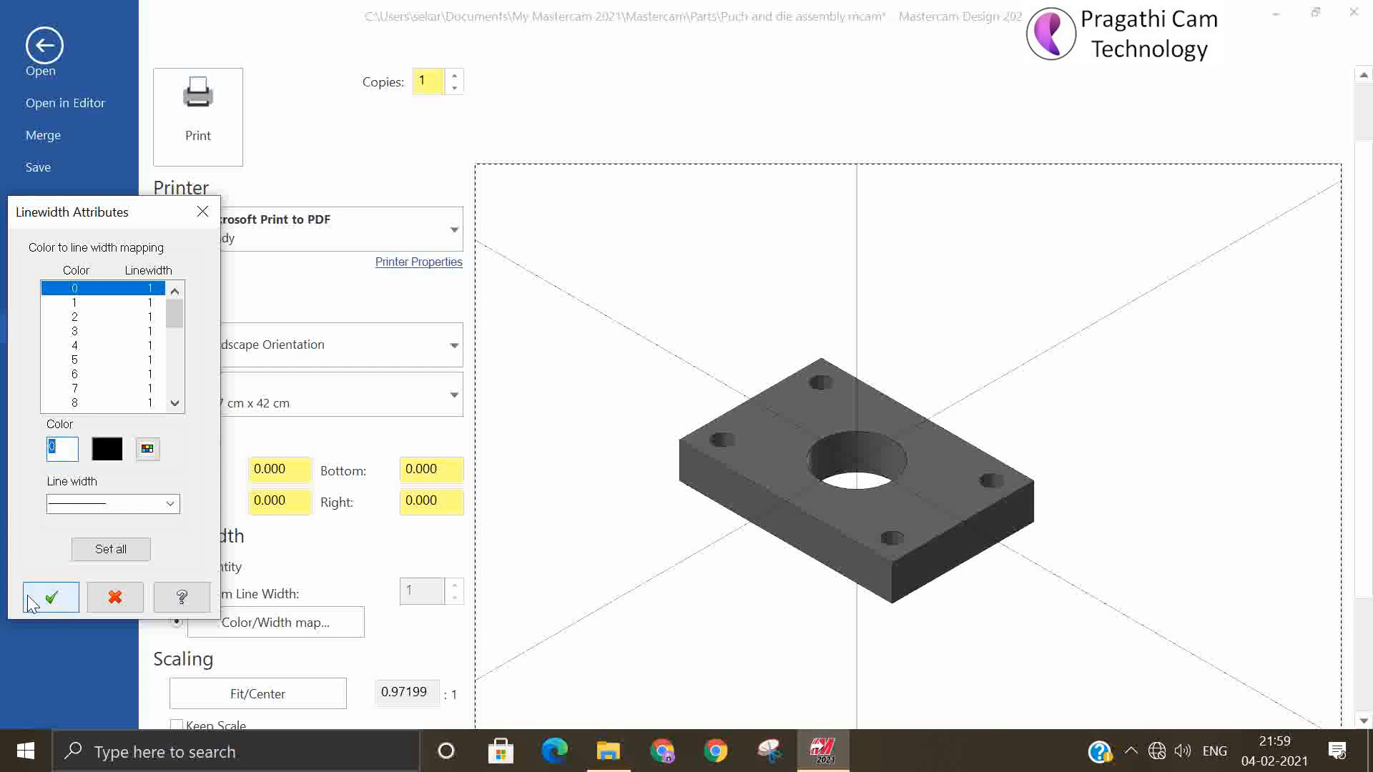
{"action": "left_click", "coordinate": [51, 599]}
{"action": "left_click", "coordinate": [295, 692]}
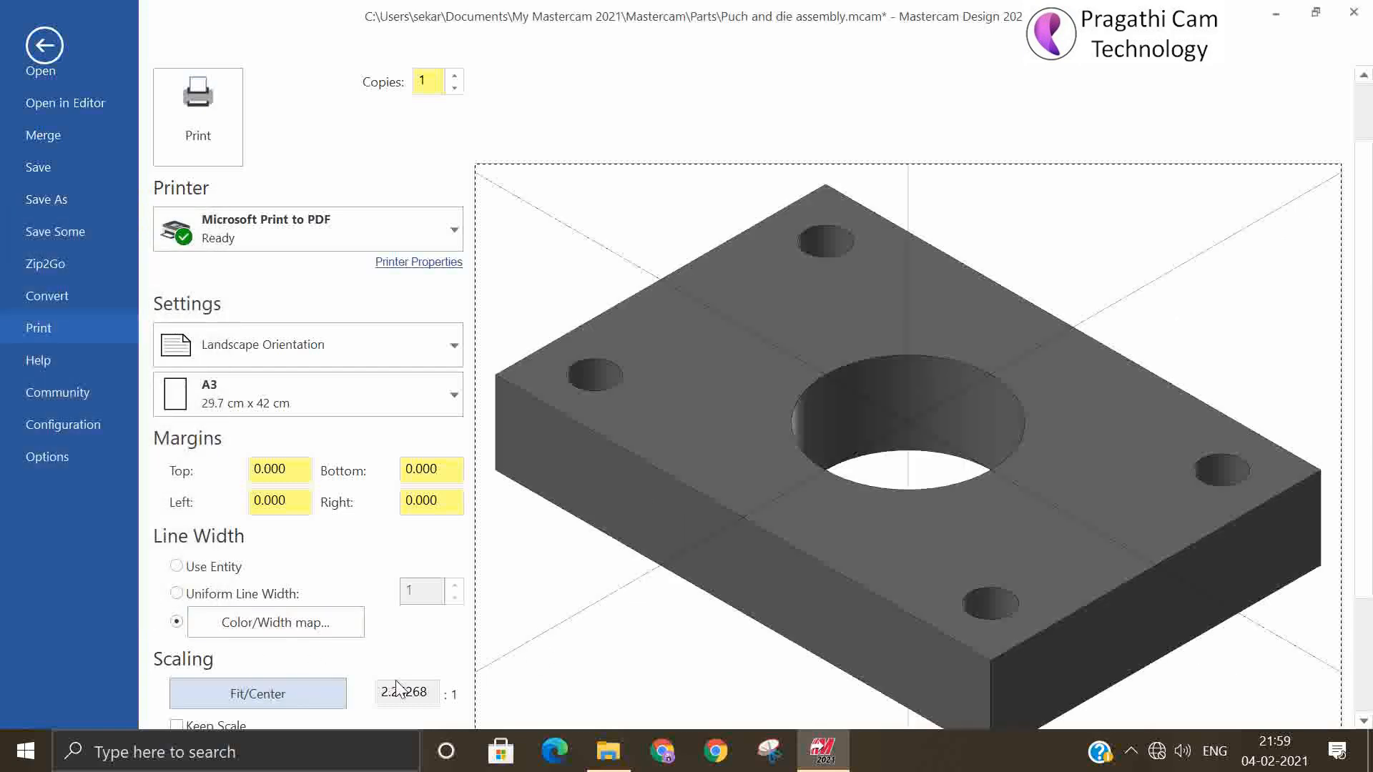
{"action": "scroll", "coordinate": [840, 468], "scroll_direction": "down", "scroll_amount": 2}
{"action": "scroll", "coordinate": [736, 273], "scroll_direction": "up", "scroll_amount": 1}
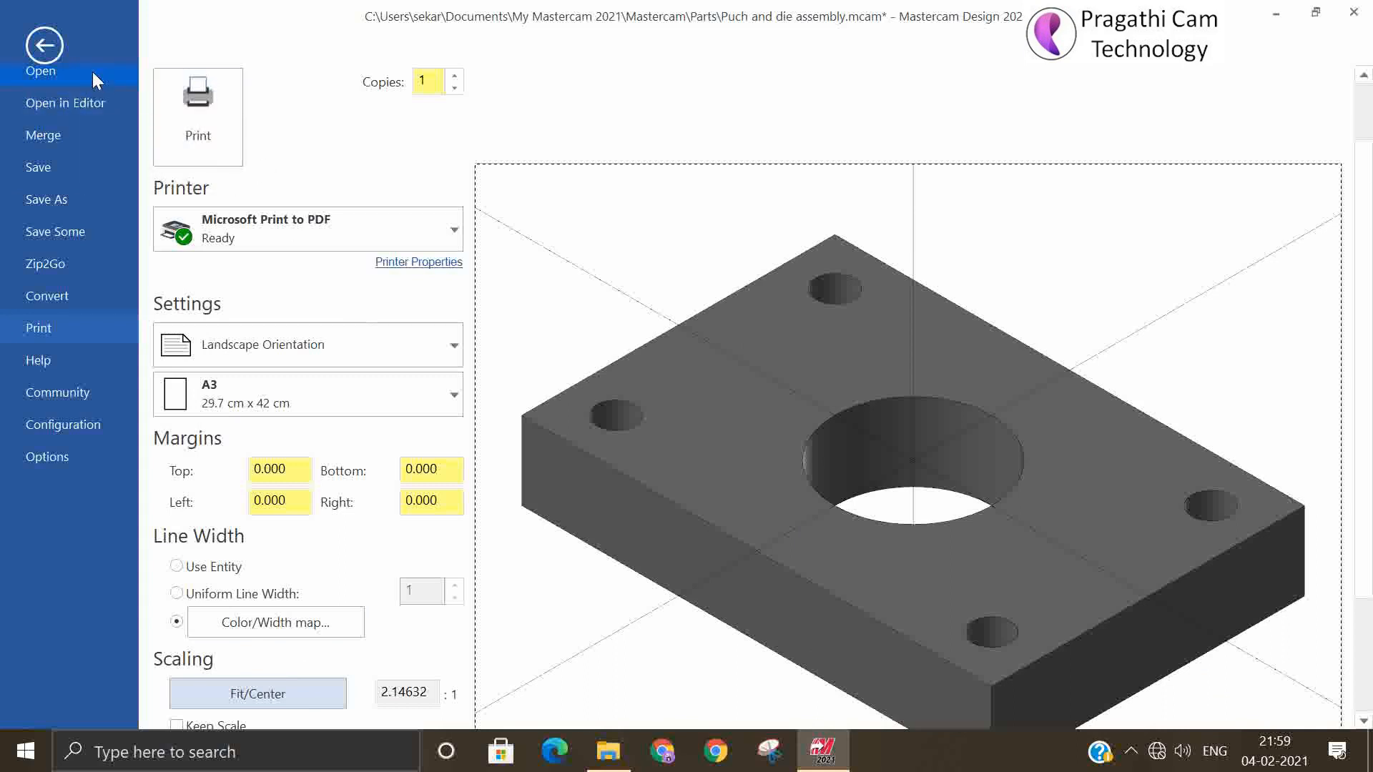
{"action": "left_click", "coordinate": [50, 55]}
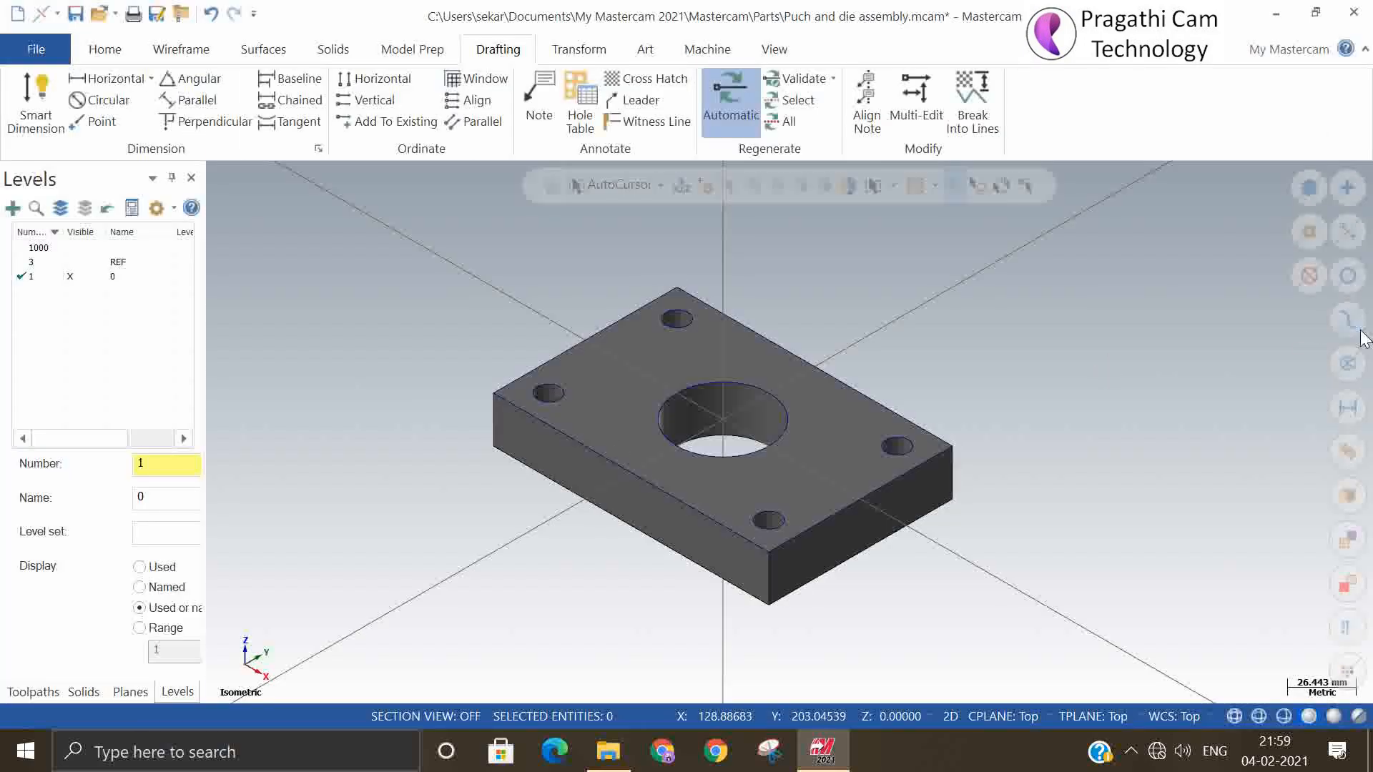
Isolate all wireframe geometry of the plate so the solid is hidden, and display it in the top view
{"action": "left_click", "coordinate": [1351, 370]}
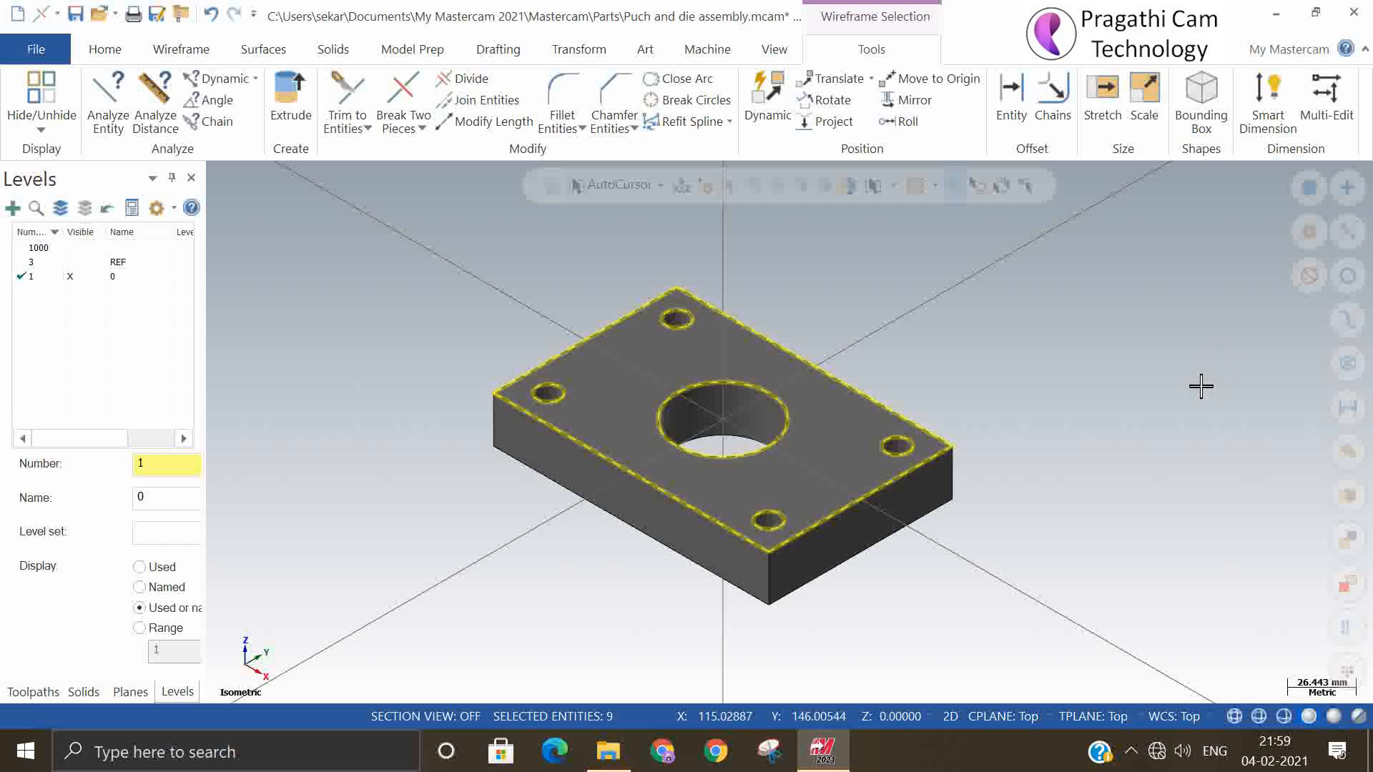
{"action": "key", "text": "alt+e"}
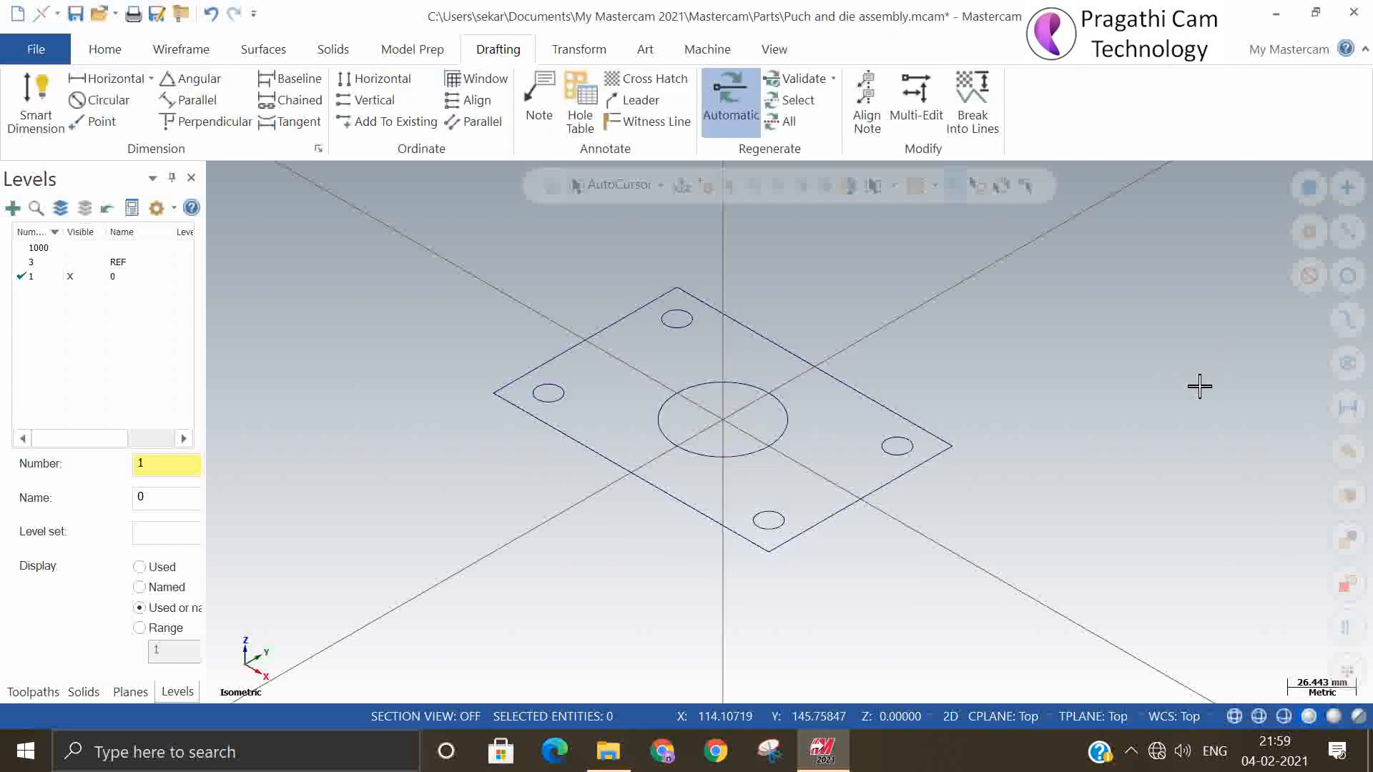
{"action": "right_click", "coordinate": [1132, 371]}
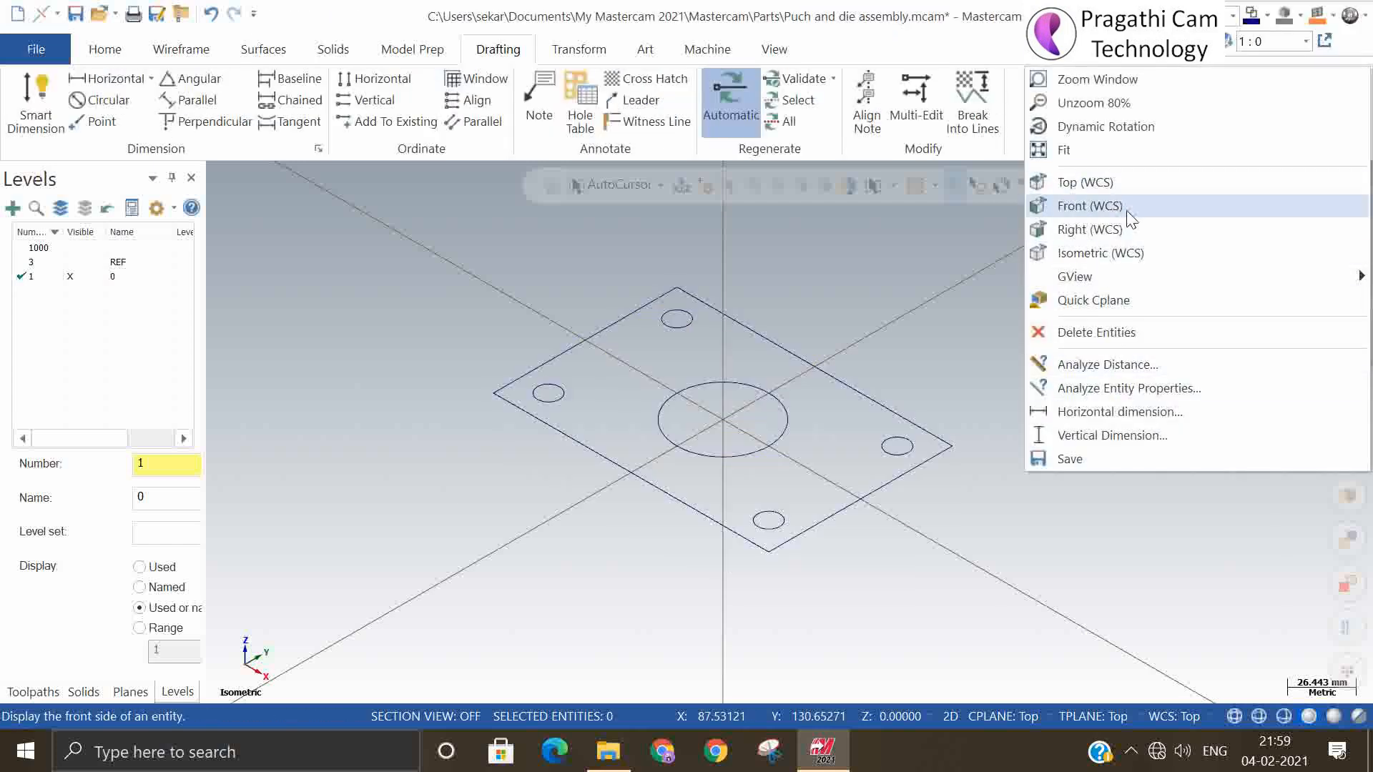
{"action": "left_click", "coordinate": [1101, 183]}
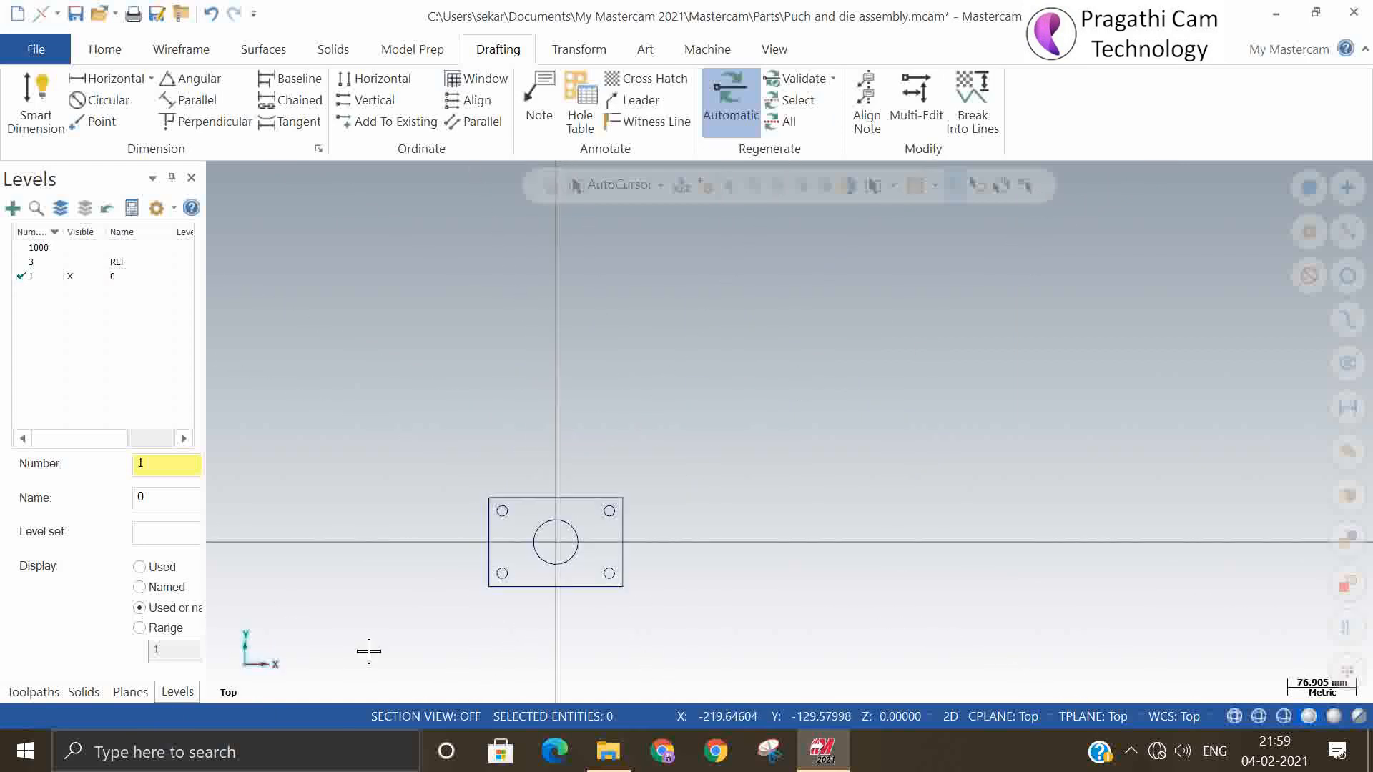
Dimension the plate's height along its left edge with Smart Dimension, placing the text outside the plate
{"action": "scroll", "coordinate": [501, 515], "scroll_direction": "up", "scroll_amount": 3}
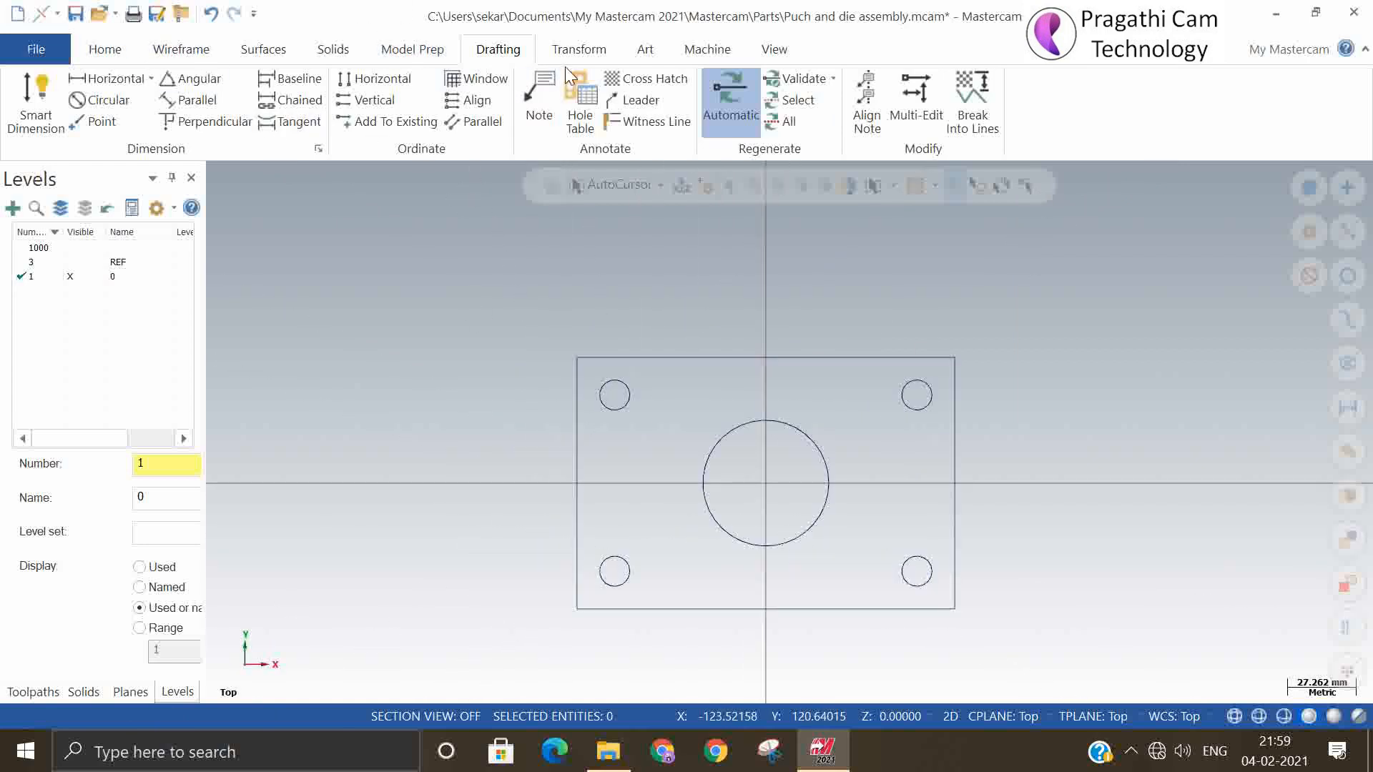
{"action": "left_click", "coordinate": [568, 452]}
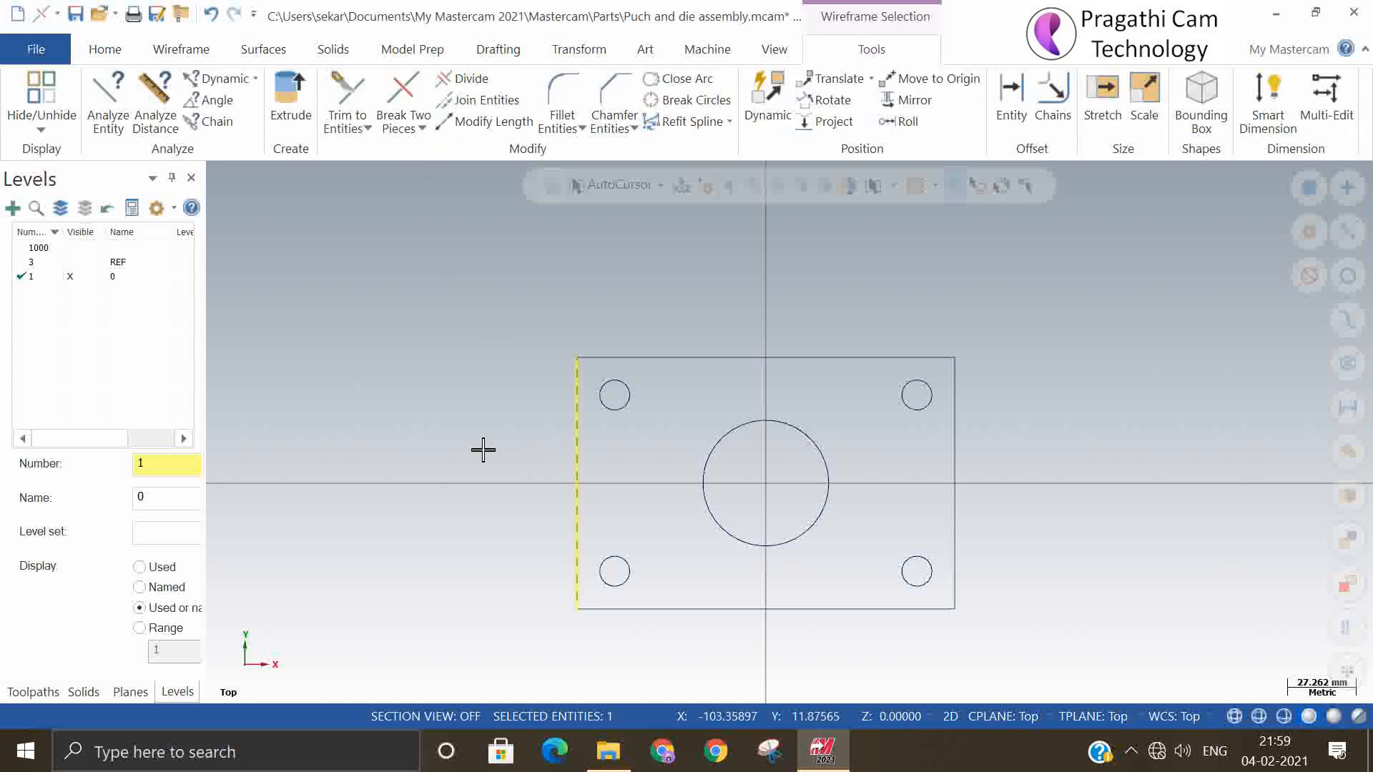
{"action": "left_click", "coordinate": [506, 53]}
{"action": "left_click", "coordinate": [35, 107]}
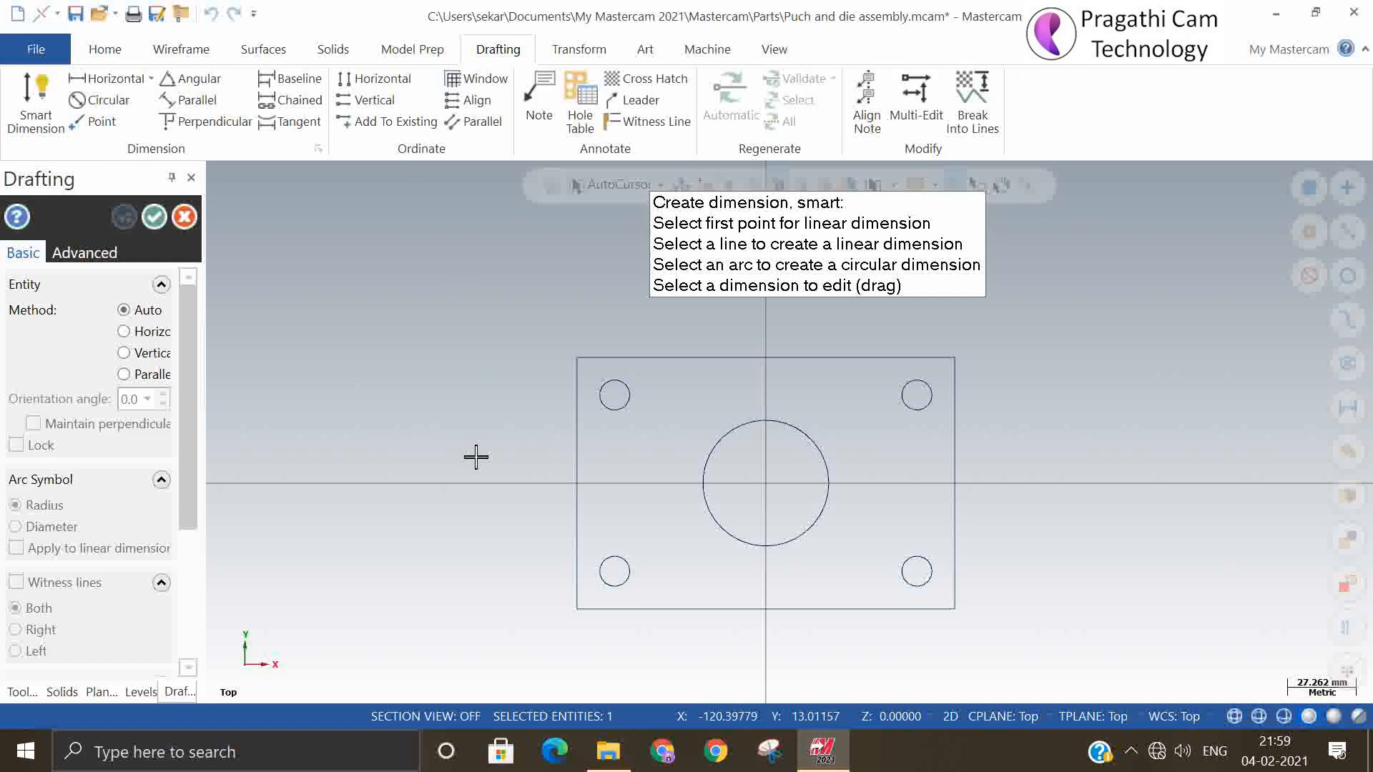
{"action": "left_click", "coordinate": [567, 479]}
{"action": "left_click", "coordinate": [500, 480]}
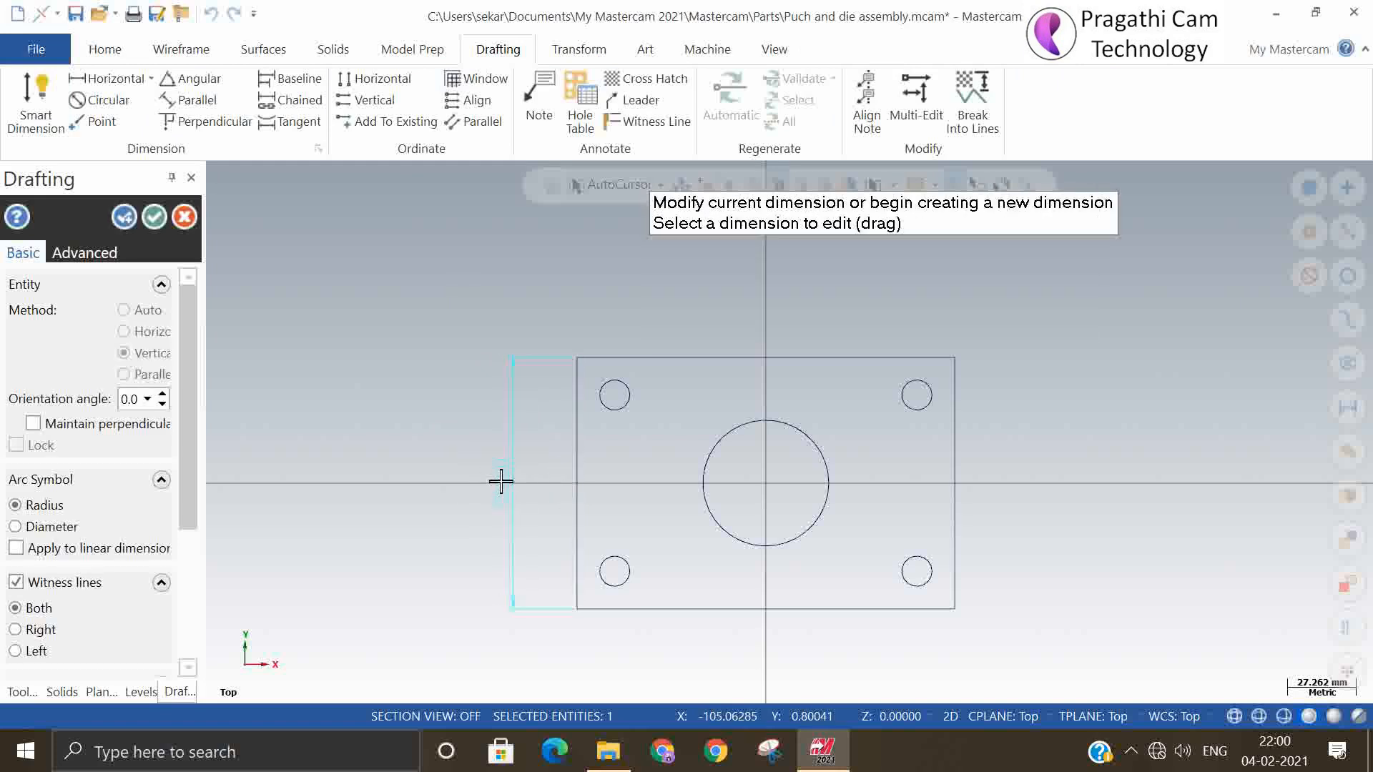
Dimension the plate's overall width along its top edge, placing the text well above the plate
{"action": "left_click", "coordinate": [759, 357]}
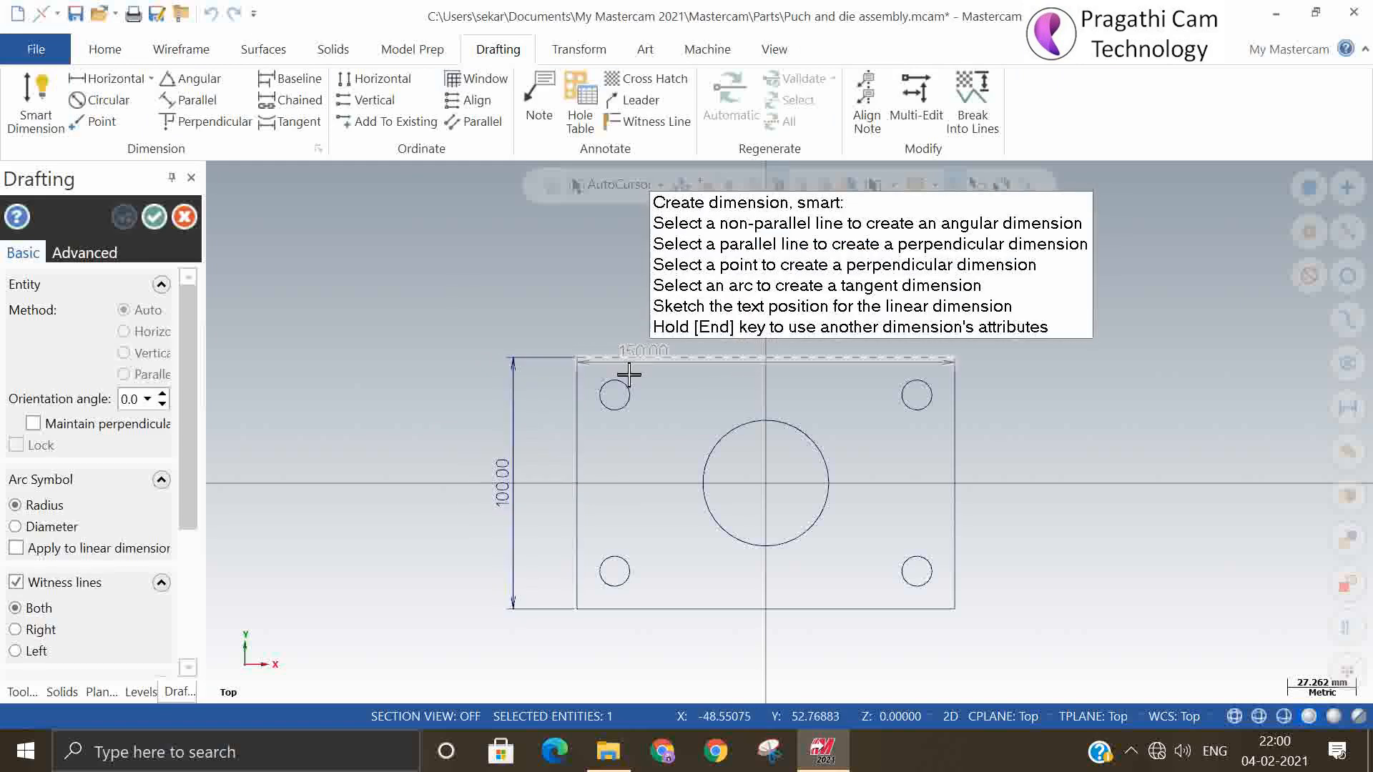
{"action": "scroll", "coordinate": [615, 468], "scroll_direction": "down", "scroll_amount": 2}
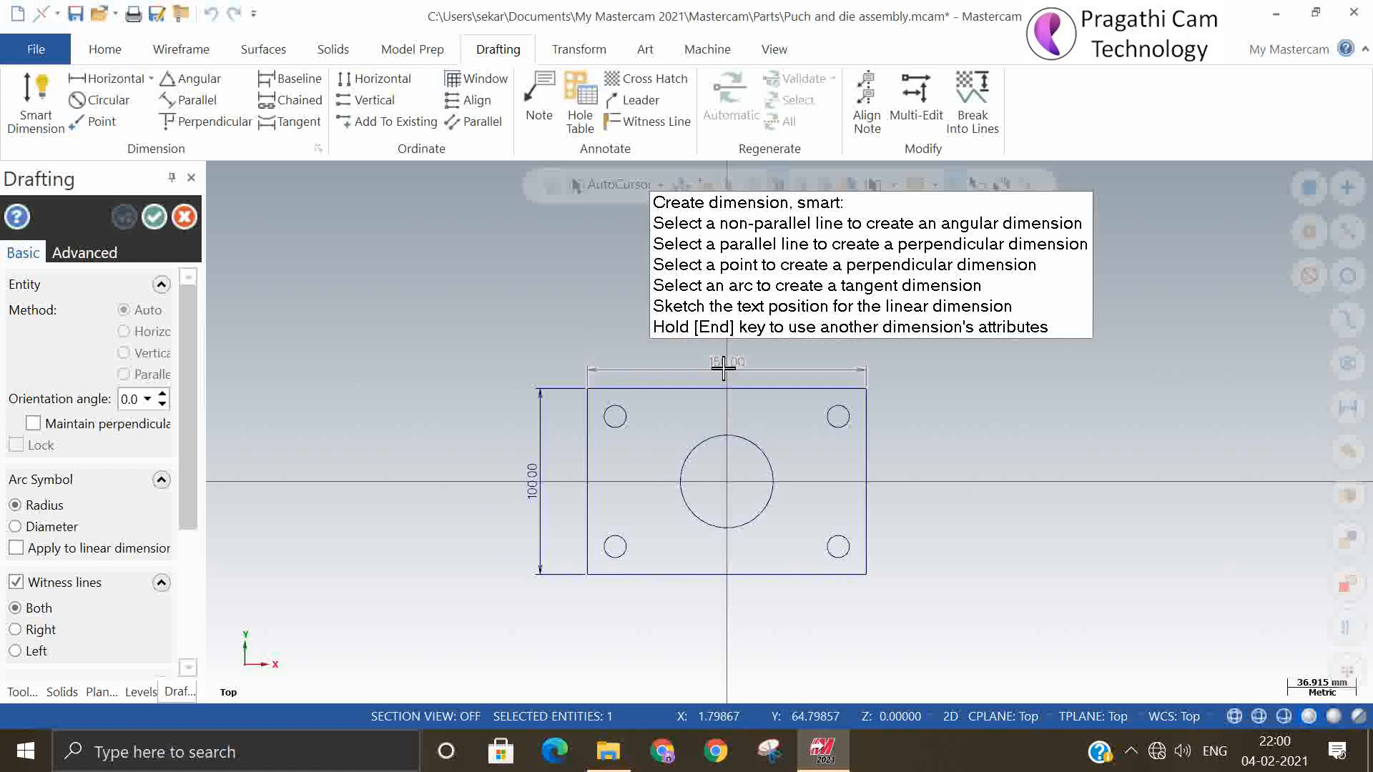
{"action": "scroll", "coordinate": [662, 591], "scroll_direction": "up", "scroll_amount": 1}
{"action": "scroll", "coordinate": [674, 465], "scroll_direction": "down", "scroll_amount": 3}
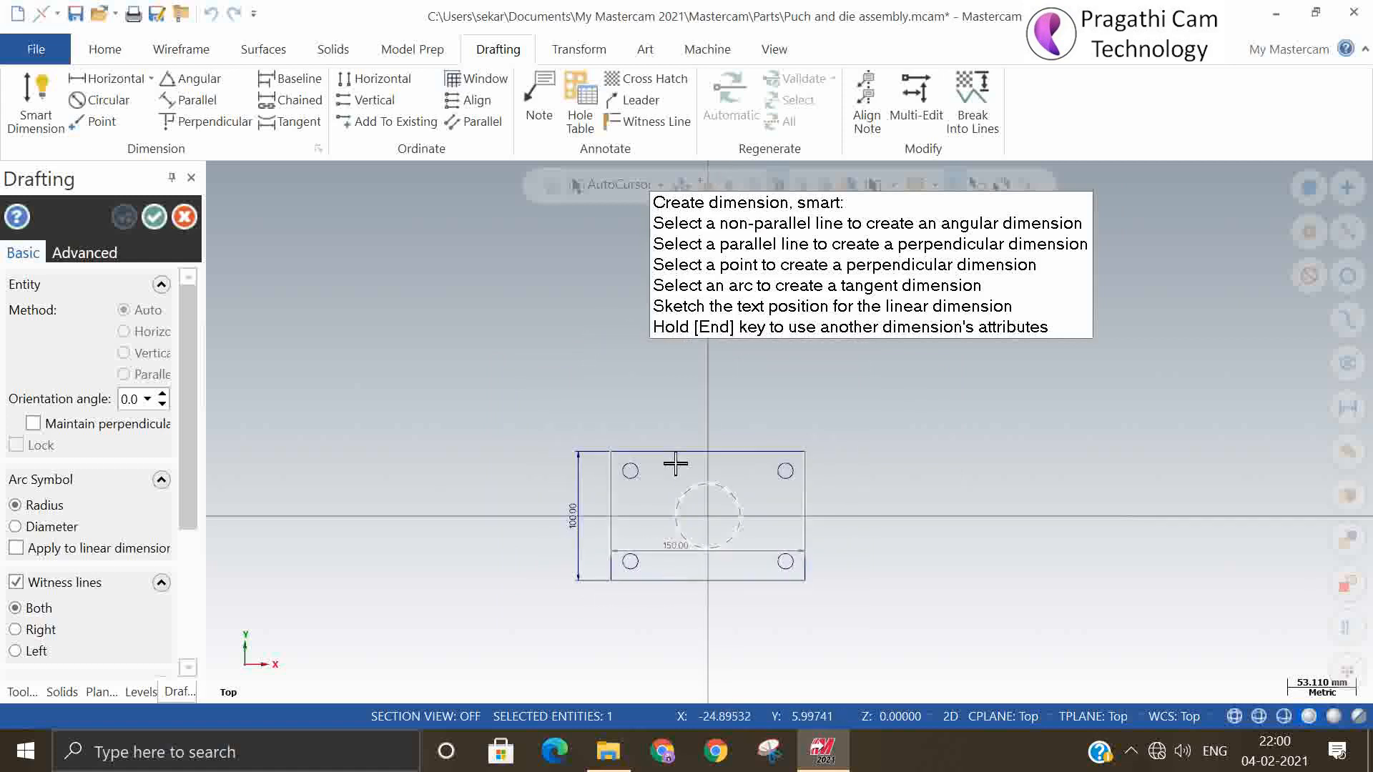
{"action": "left_click", "coordinate": [685, 397]}
Add diameter dimensions to the central hole and the lower-right corner hole, placing both texts outside the plate's right edge
{"action": "scroll", "coordinate": [834, 536], "scroll_direction": "up", "scroll_amount": 2}
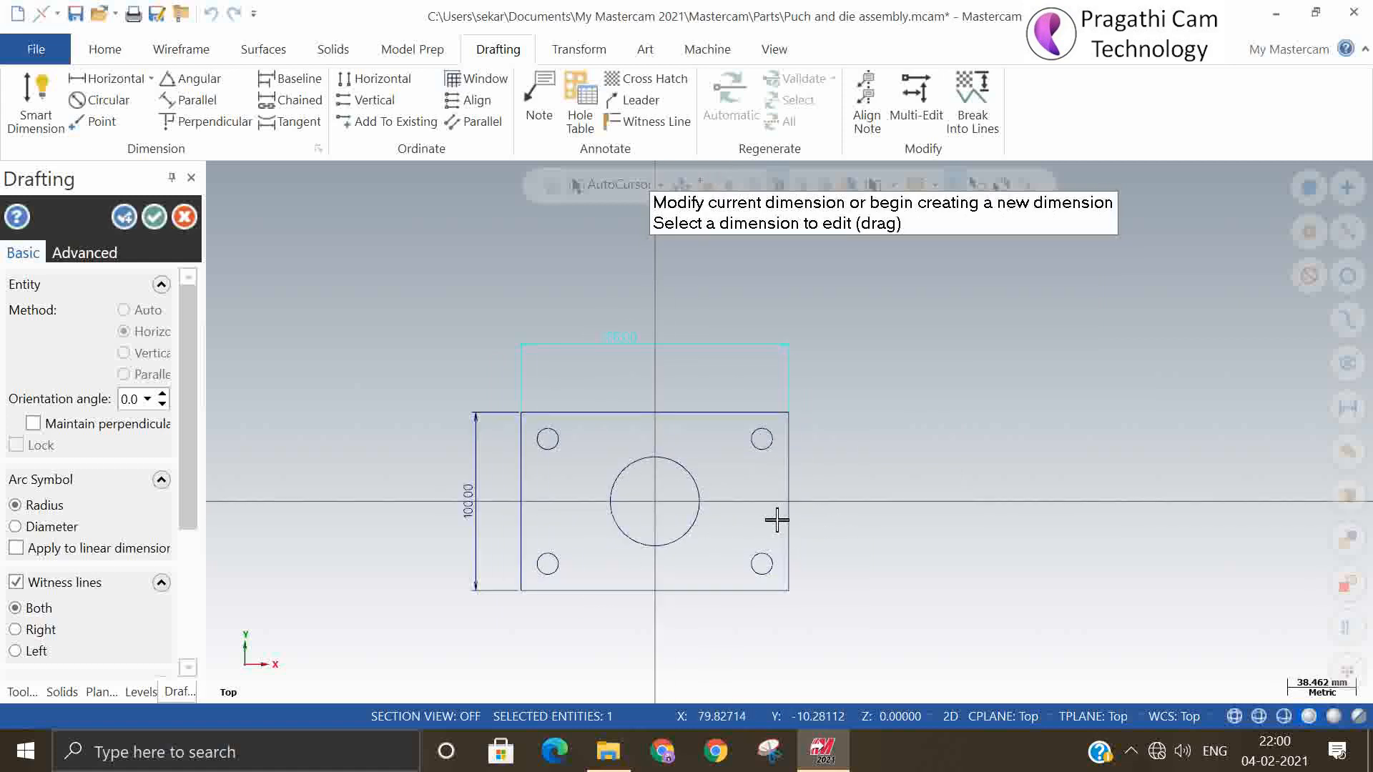
{"action": "left_click", "coordinate": [693, 473]}
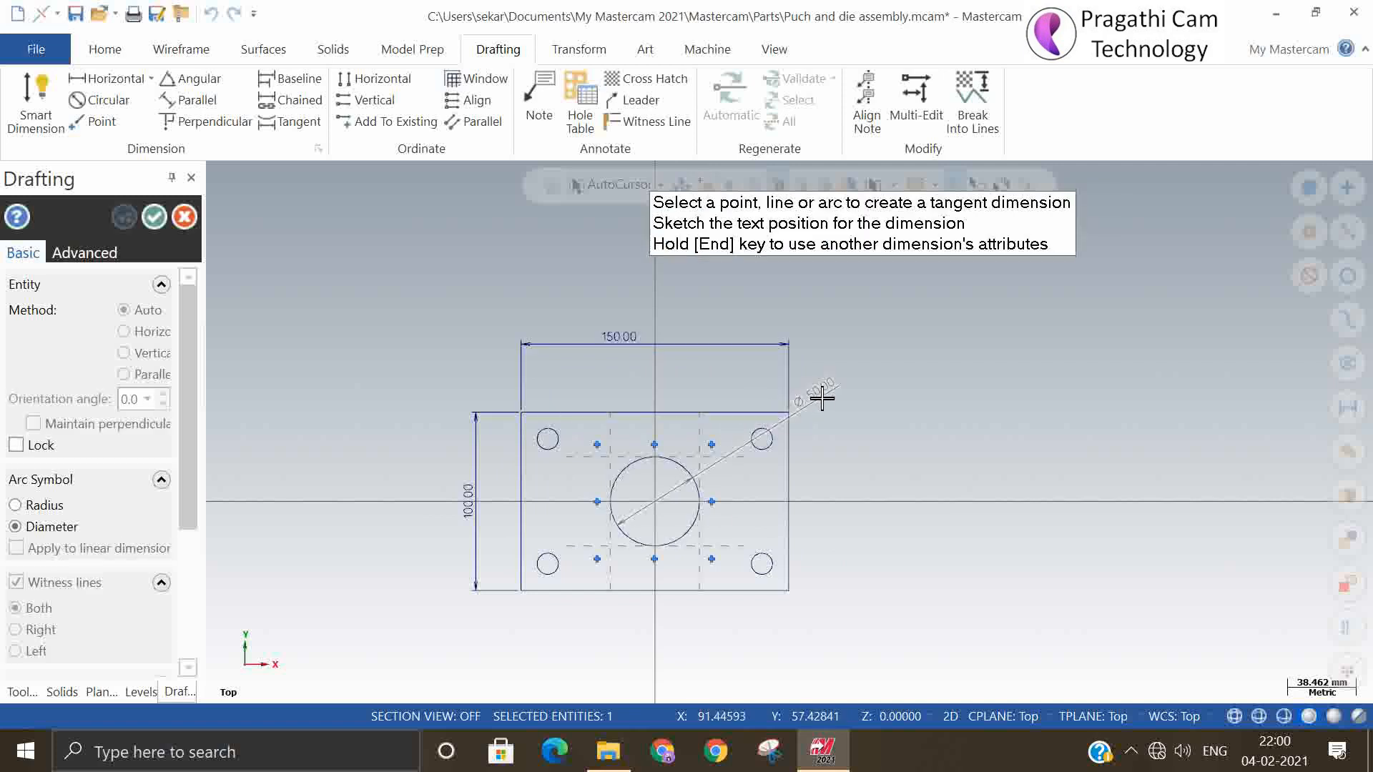
{"action": "left_click", "coordinate": [873, 399]}
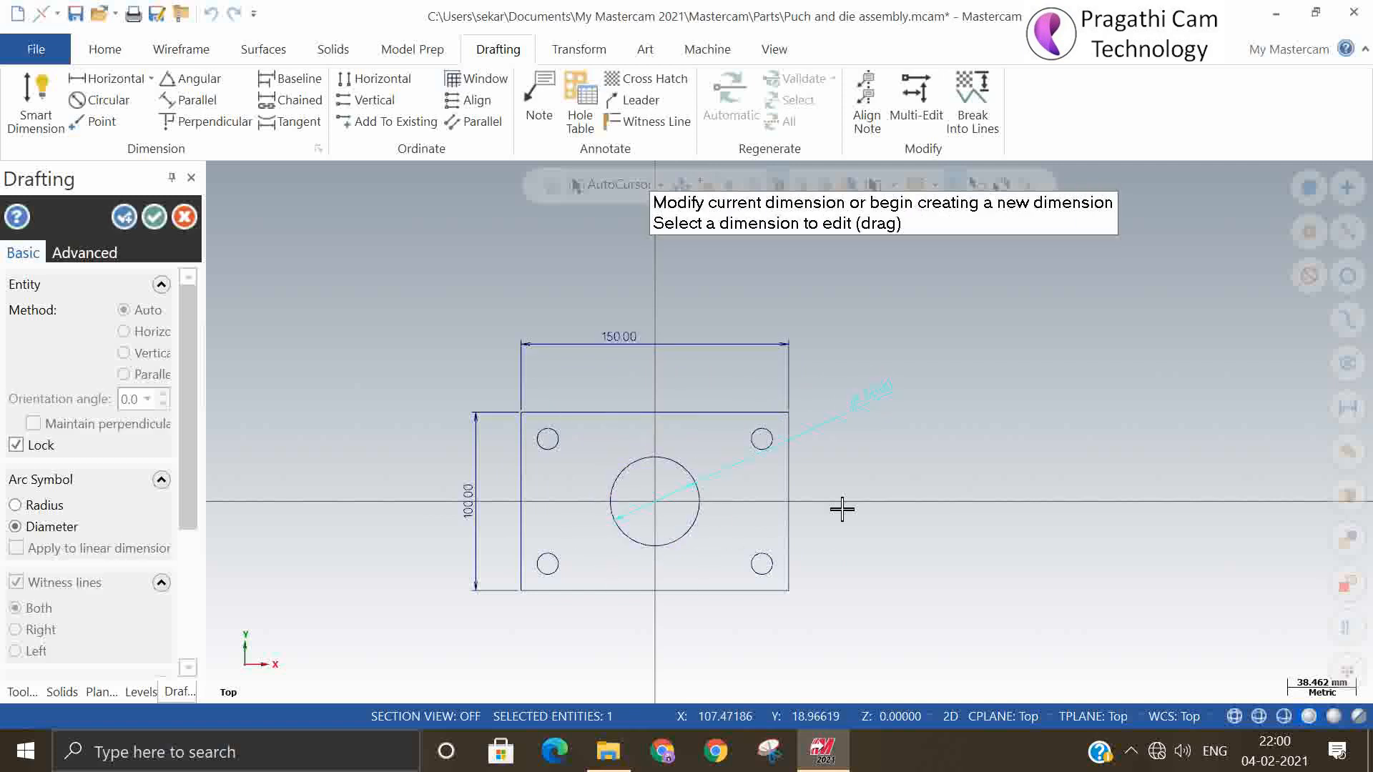
{"action": "left_click", "coordinate": [771, 557]}
{"action": "left_click", "coordinate": [889, 492]}
Dimension the lower-right hole's center from the plate's bottom and right edges, and finish dimensioning
{"action": "scroll", "coordinate": [815, 626], "scroll_direction": "up", "scroll_amount": 2}
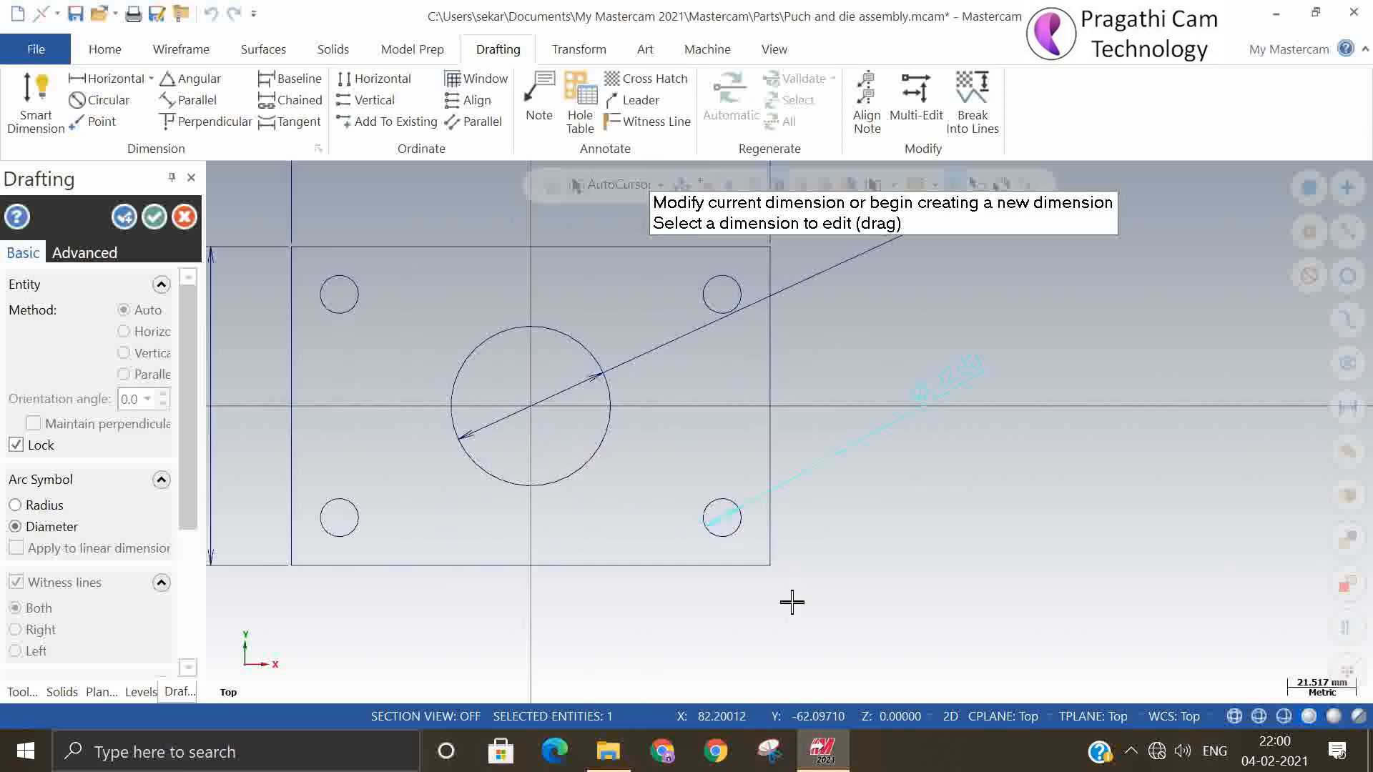
{"action": "scroll", "coordinate": [723, 558], "scroll_direction": "up", "scroll_amount": 1}
{"action": "left_click", "coordinate": [703, 564]}
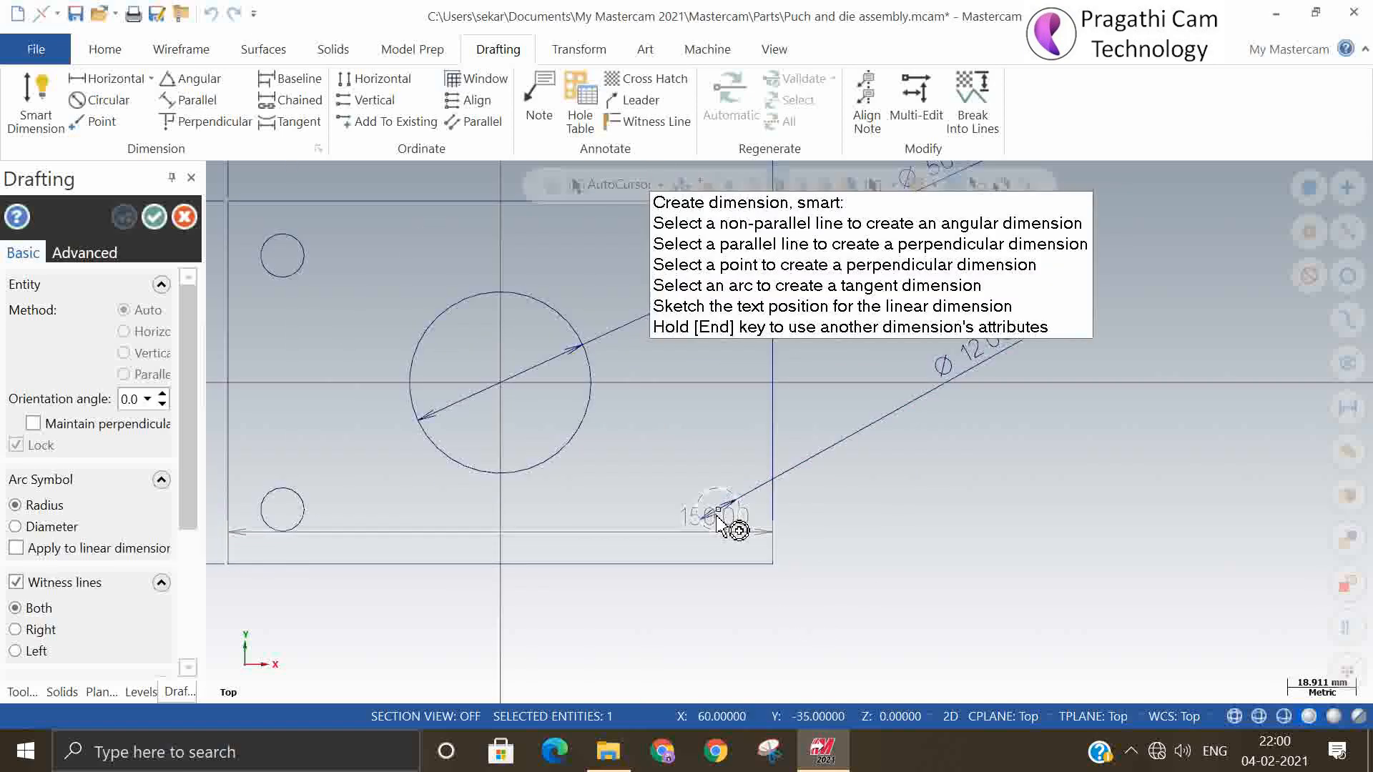
{"action": "left_click", "coordinate": [718, 511]}
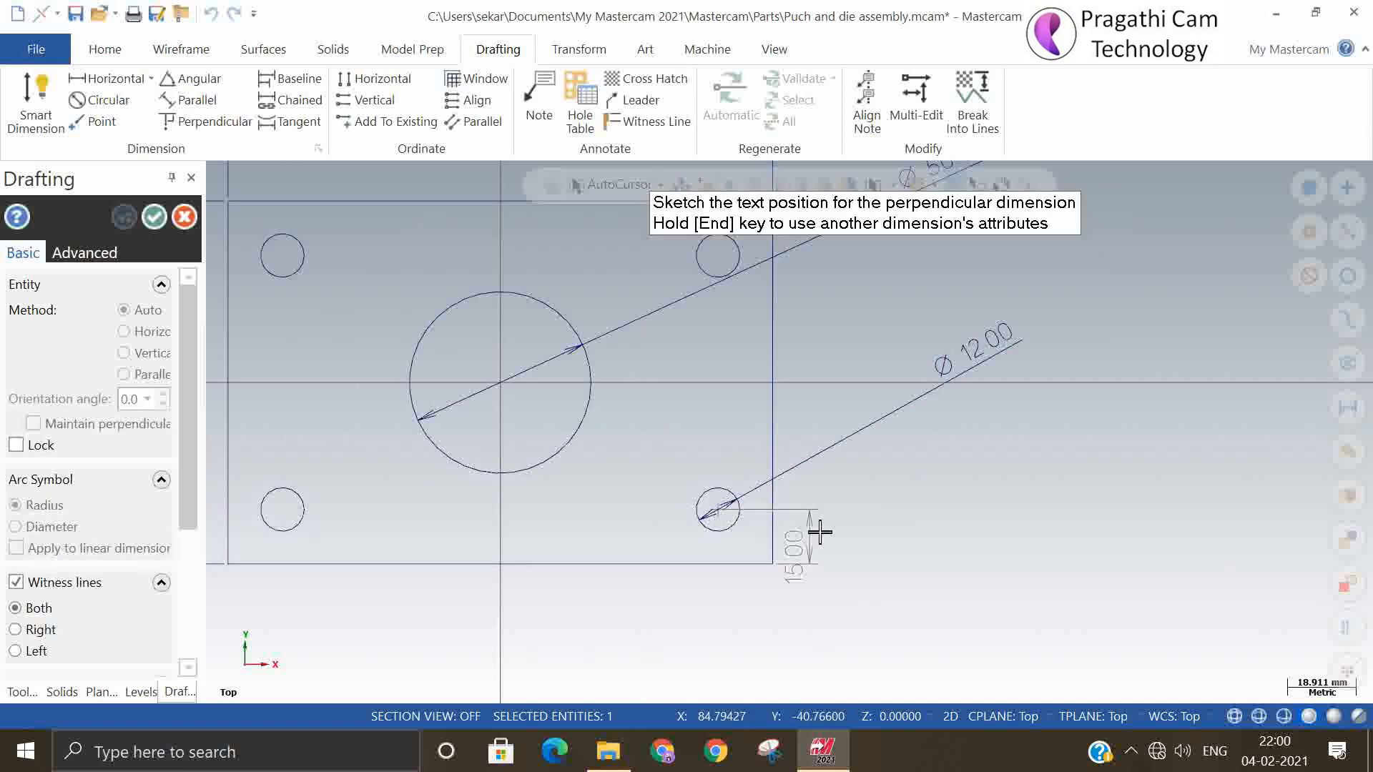
{"action": "left_click", "coordinate": [856, 522]}
{"action": "left_click", "coordinate": [721, 520]}
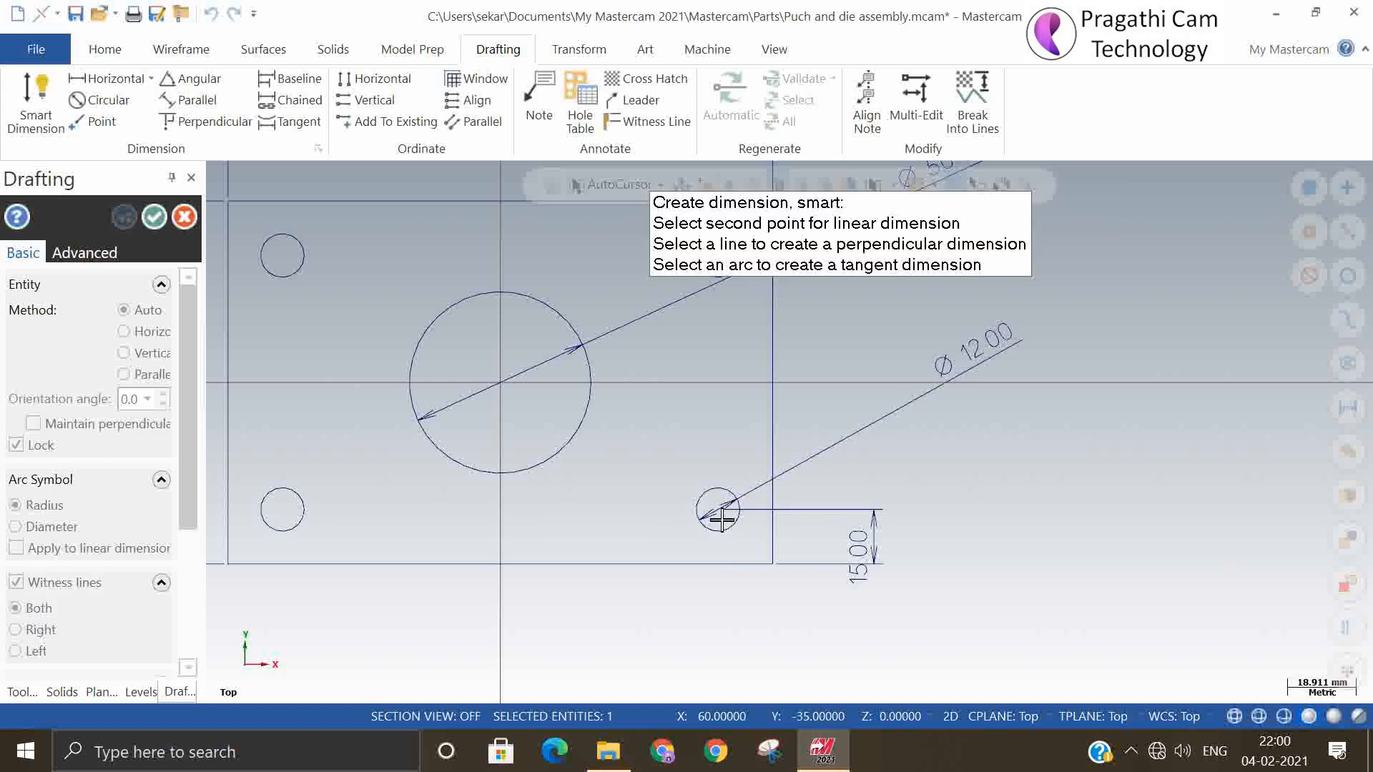
{"action": "left_click", "coordinate": [766, 545]}
{"action": "left_click", "coordinate": [736, 623]}
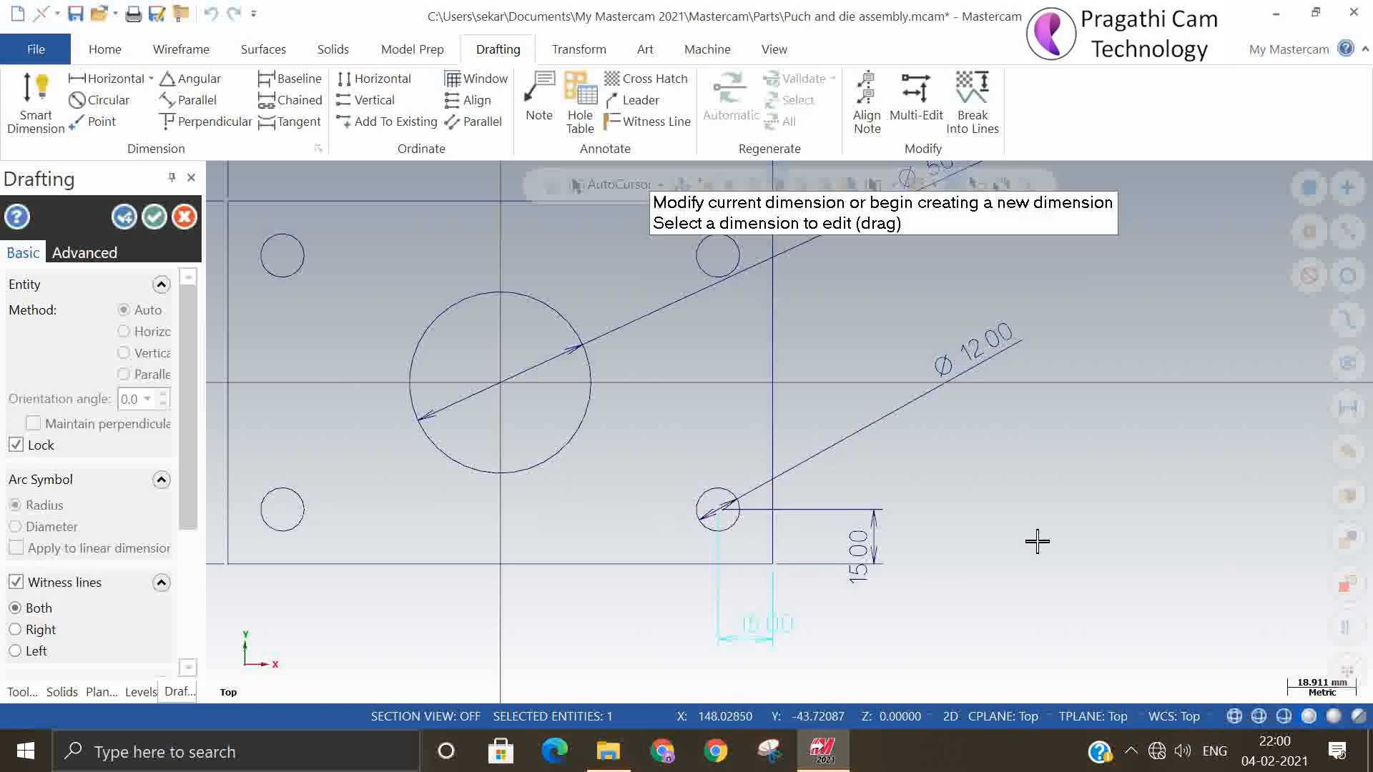
{"action": "scroll", "coordinate": [1038, 541], "scroll_direction": "down", "scroll_amount": 3}
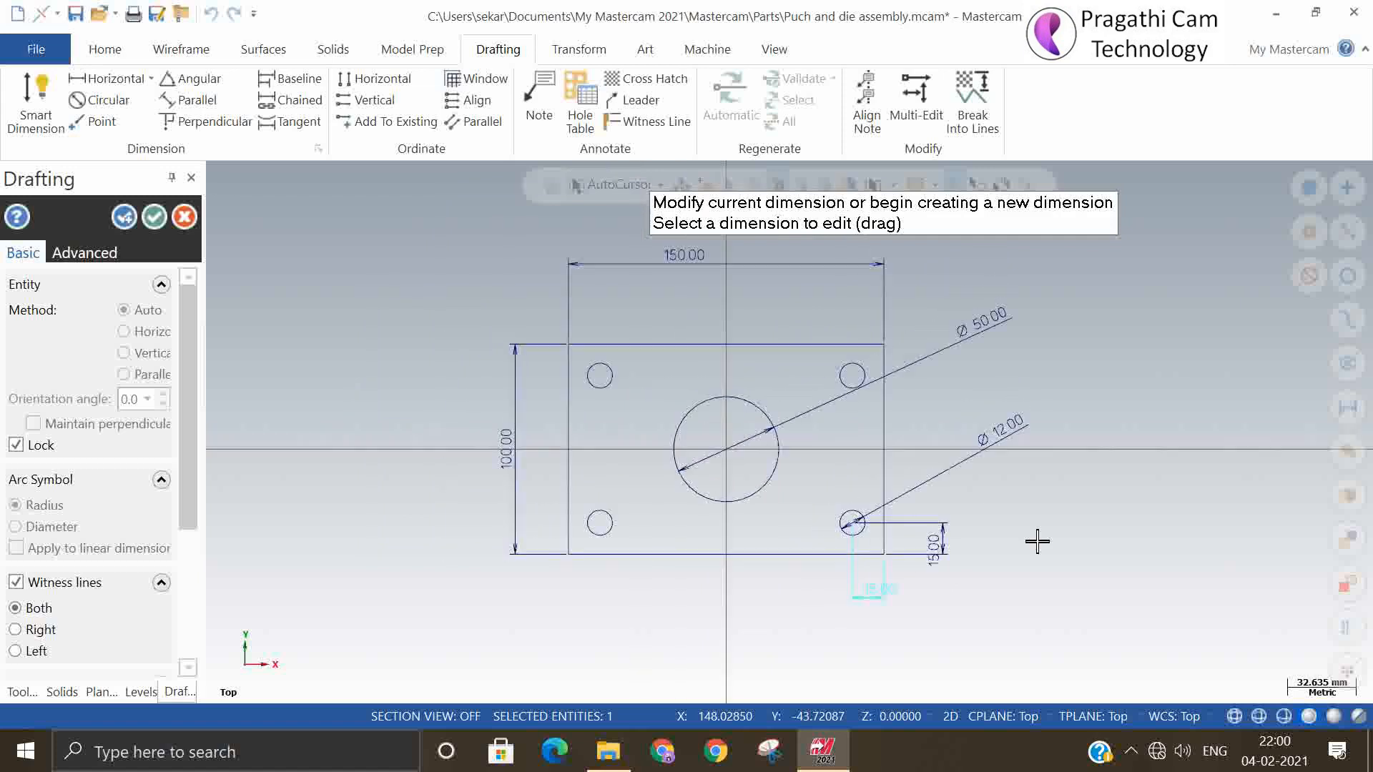
{"action": "left_click", "coordinate": [154, 218]}
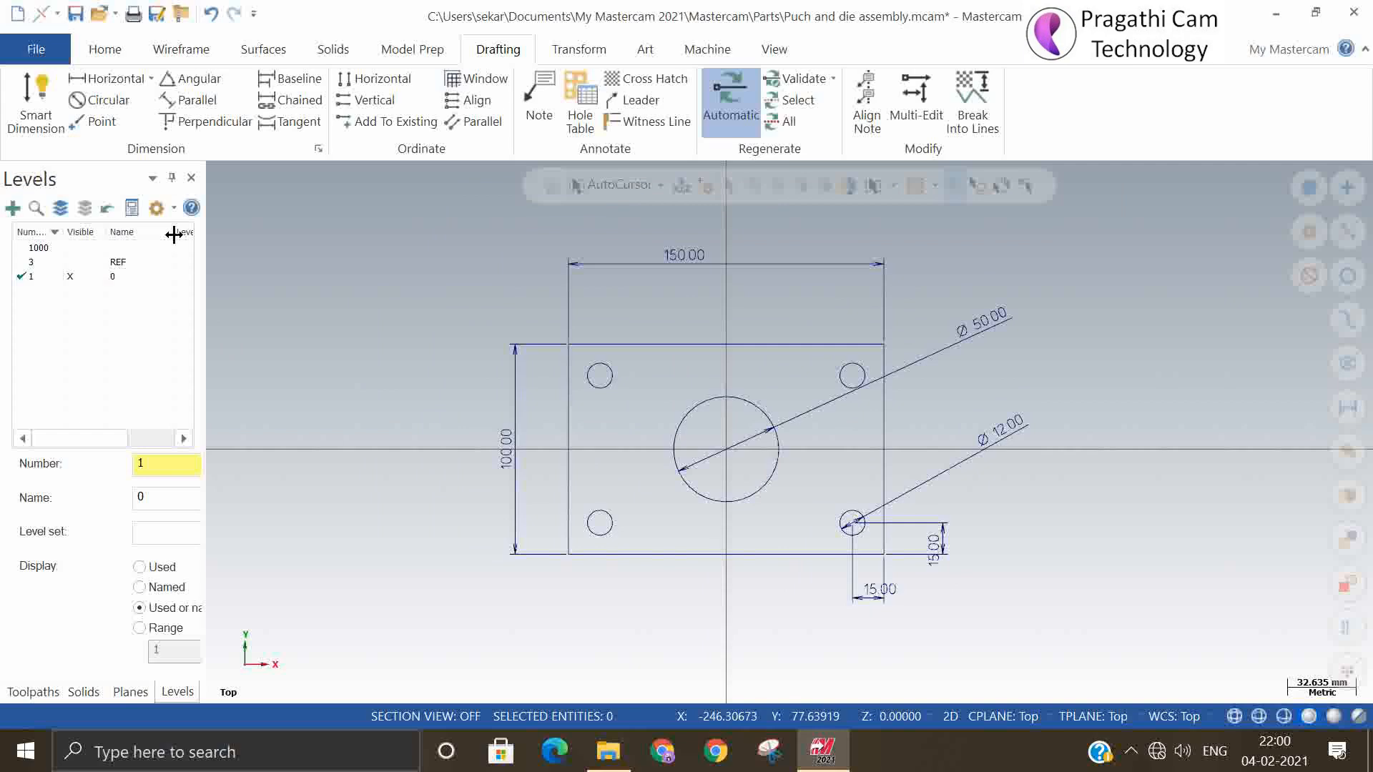
Open the print preview of the dimensioned wireframe and set the paper size to A4
{"action": "left_click", "coordinate": [40, 48]}
{"action": "left_click", "coordinate": [45, 405]}
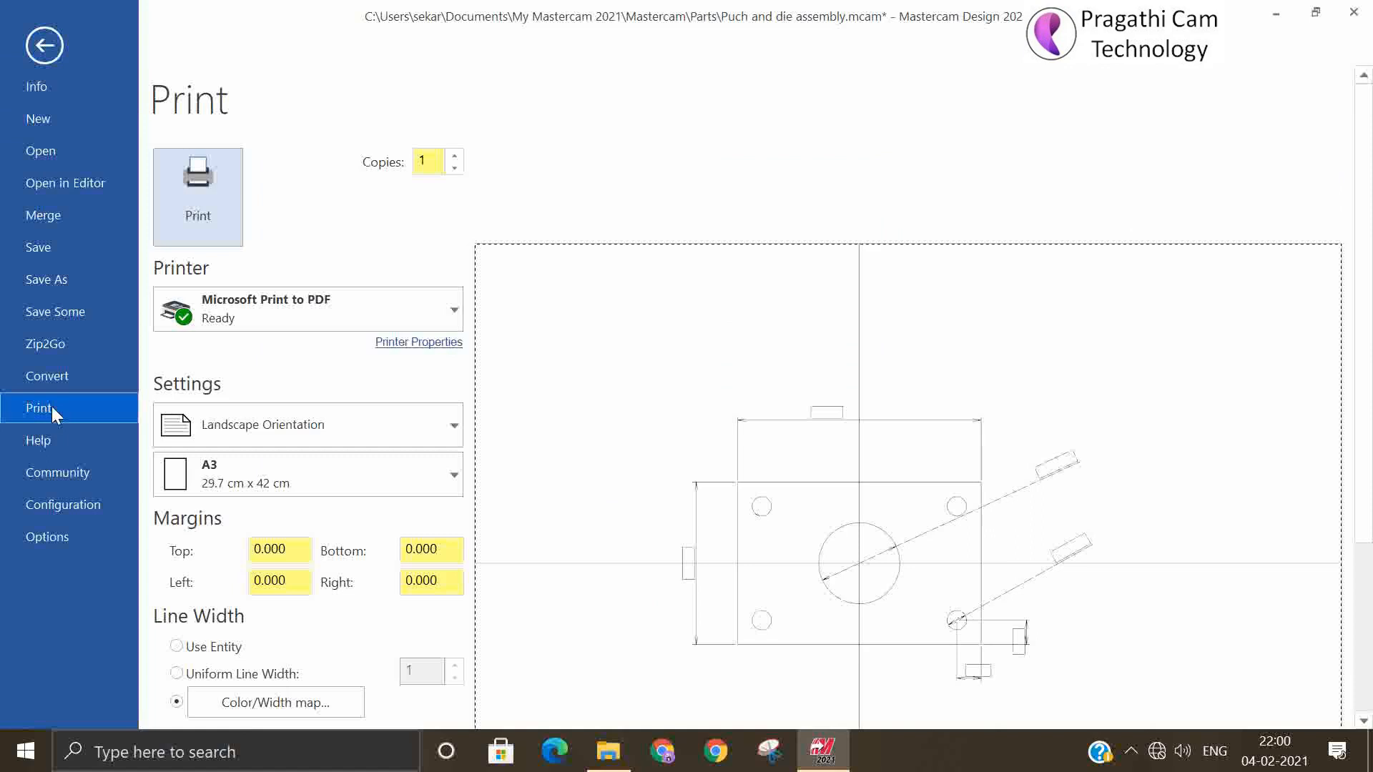
{"action": "left_click", "coordinate": [265, 478]}
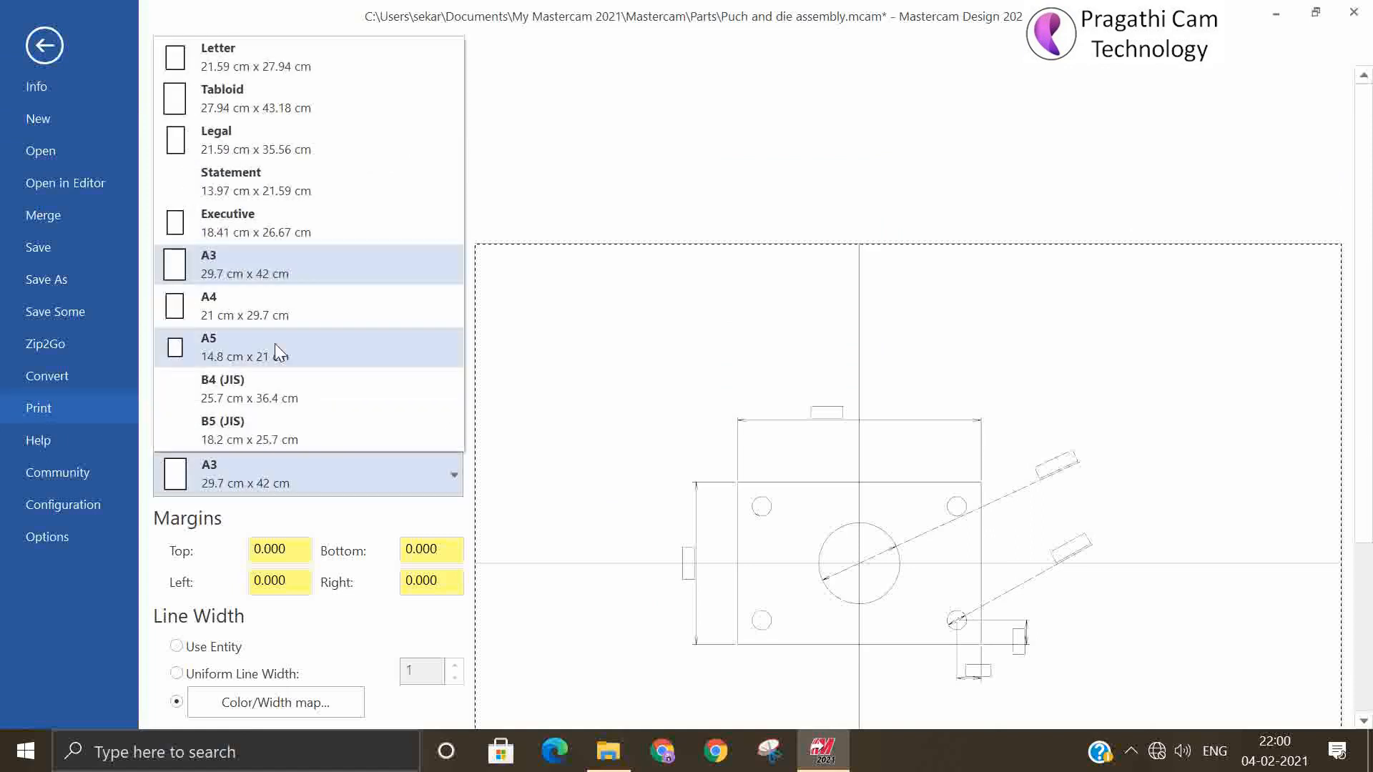
{"action": "left_click", "coordinate": [267, 307]}
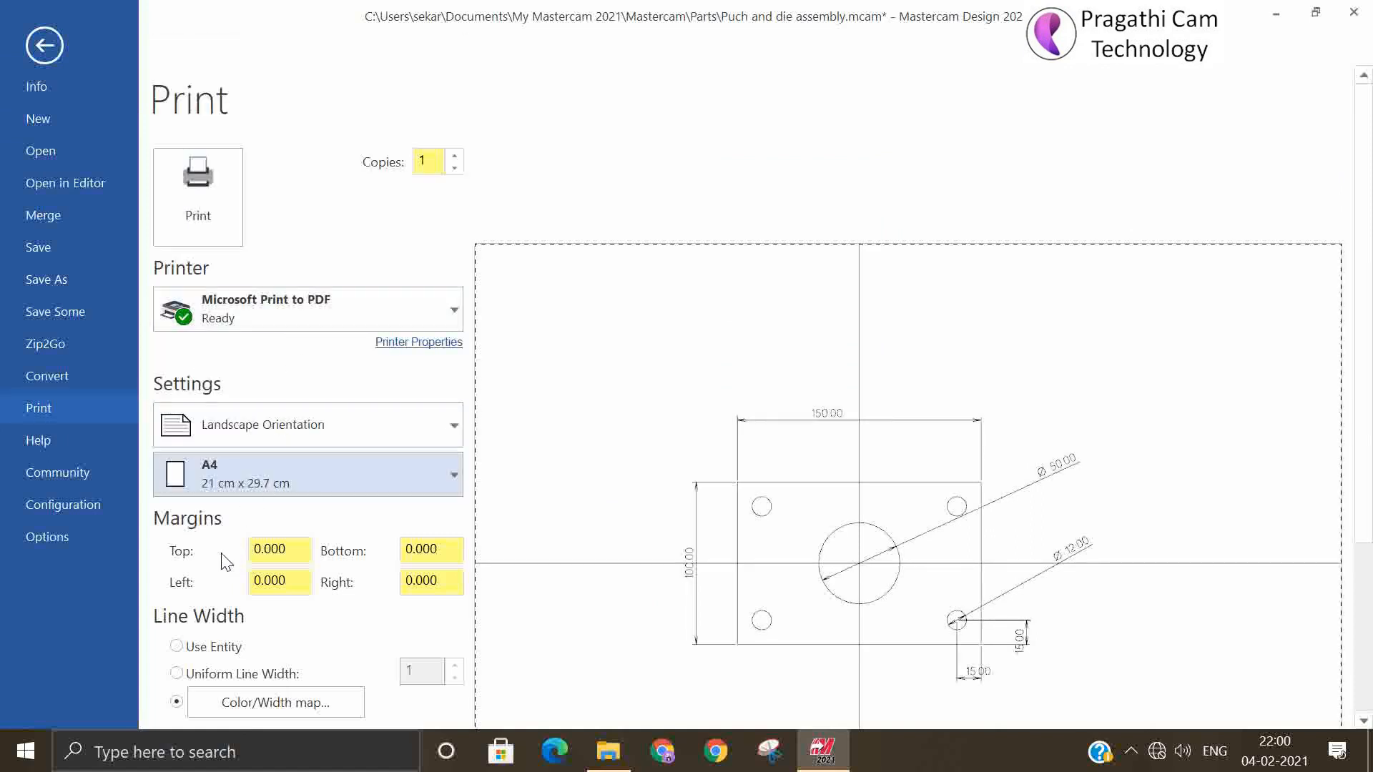
Try the page in portrait orientation and return it to landscape
{"action": "left_click", "coordinate": [256, 425]}
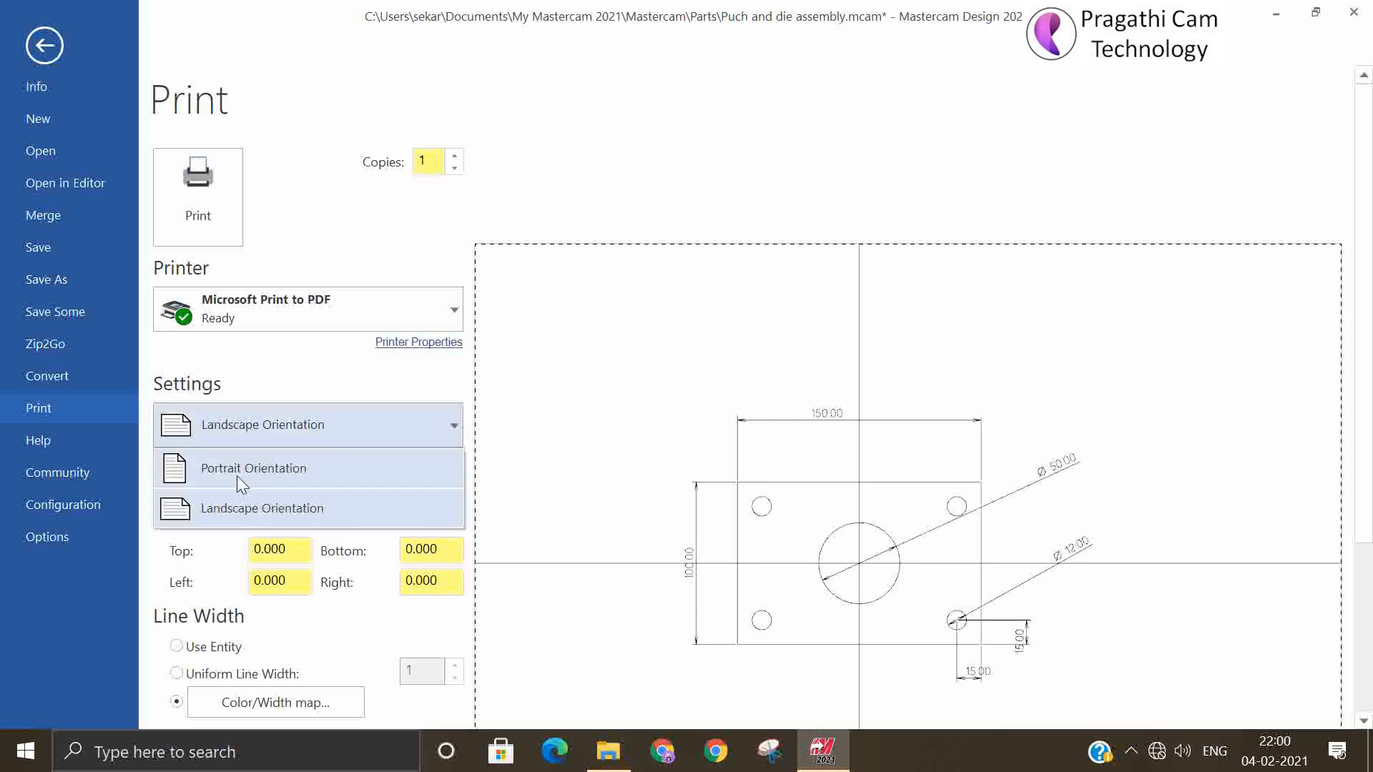
{"action": "left_click", "coordinate": [238, 483]}
{"action": "left_click", "coordinate": [251, 425]}
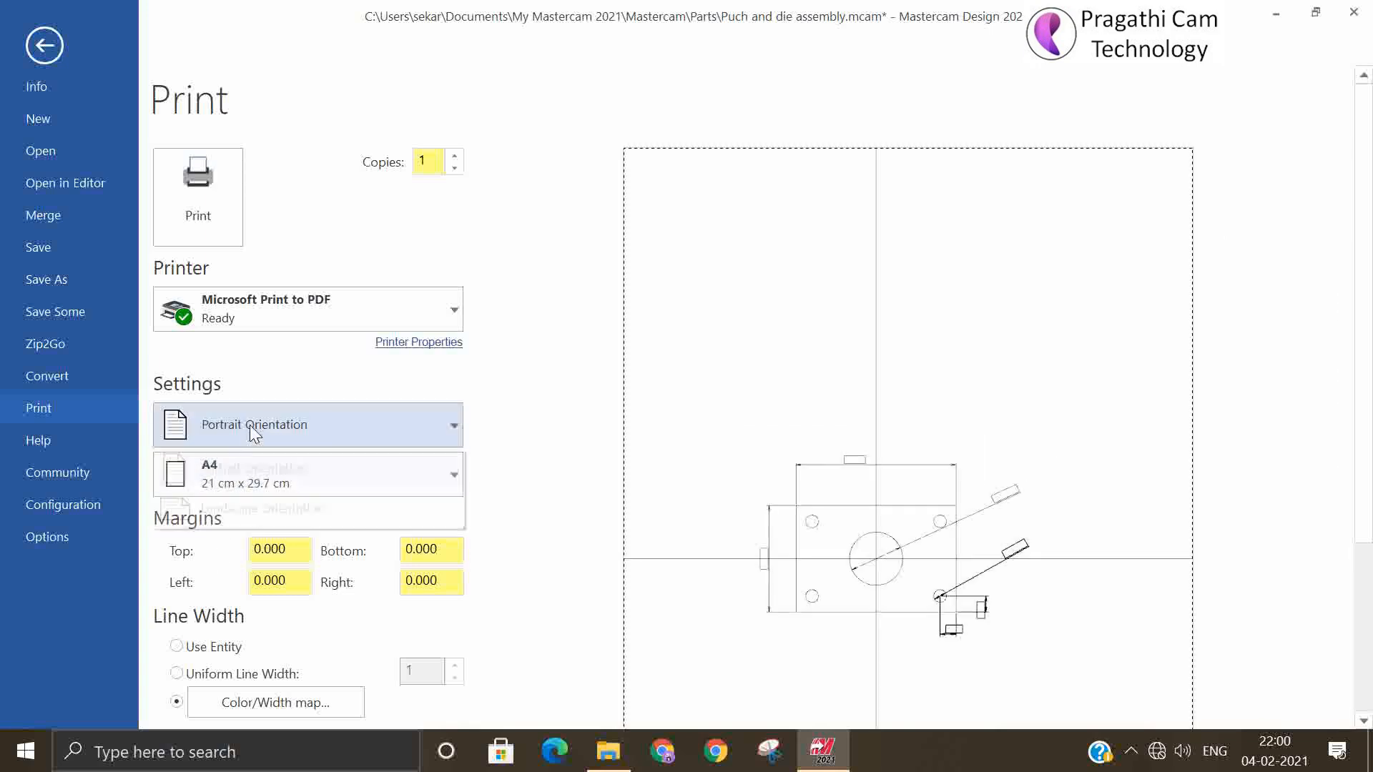
{"action": "left_click", "coordinate": [229, 503]}
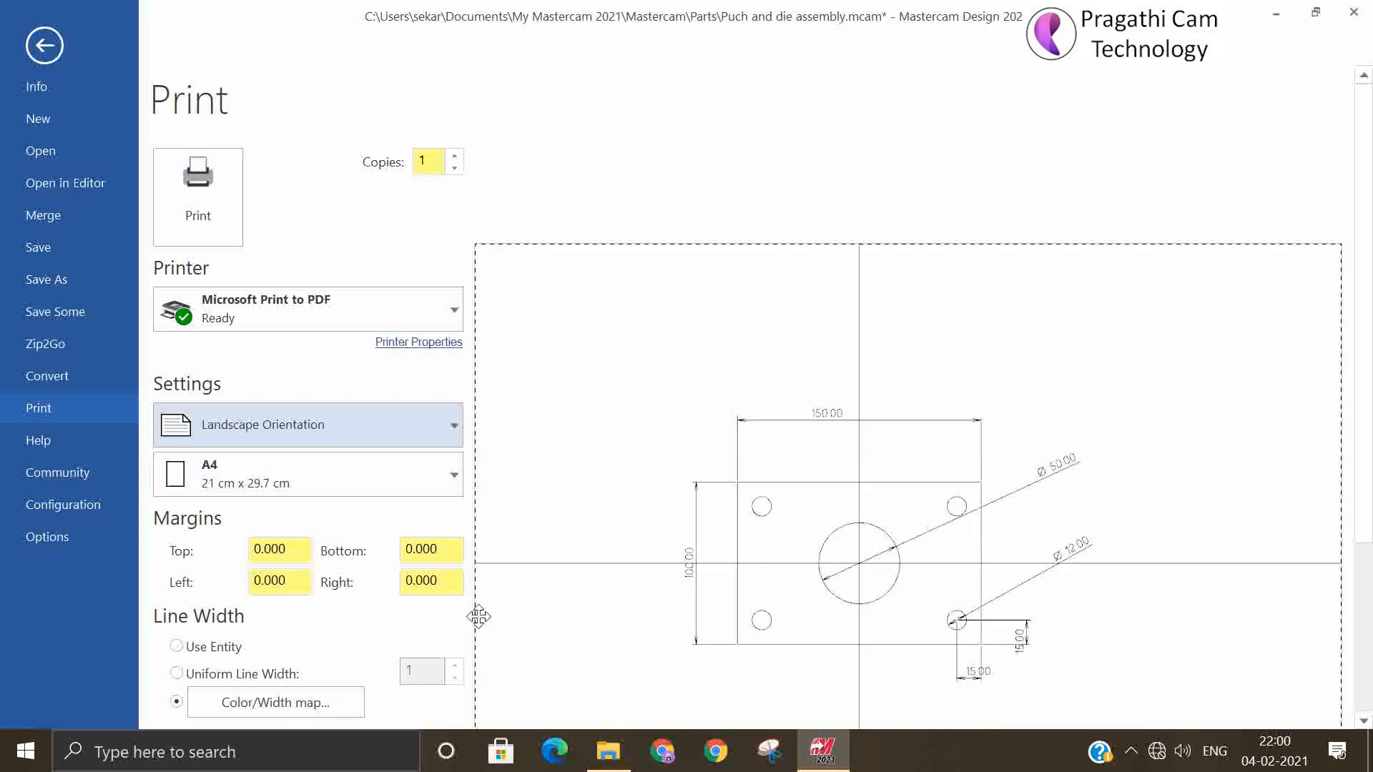
Fit and center the drawing on the page and print it to a PDF file named "test print"
{"action": "scroll", "coordinate": [349, 608], "scroll_direction": "down", "scroll_amount": 1}
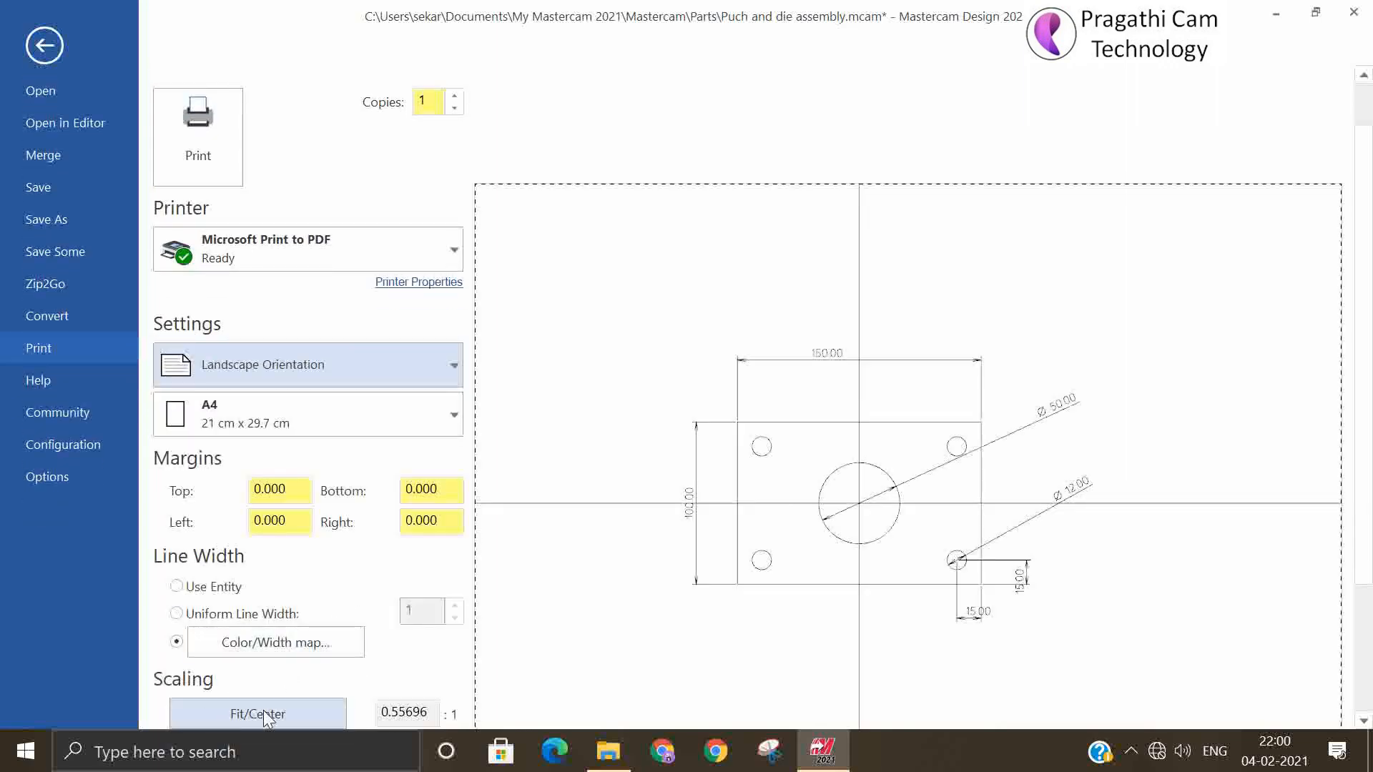
{"action": "left_click", "coordinate": [263, 711]}
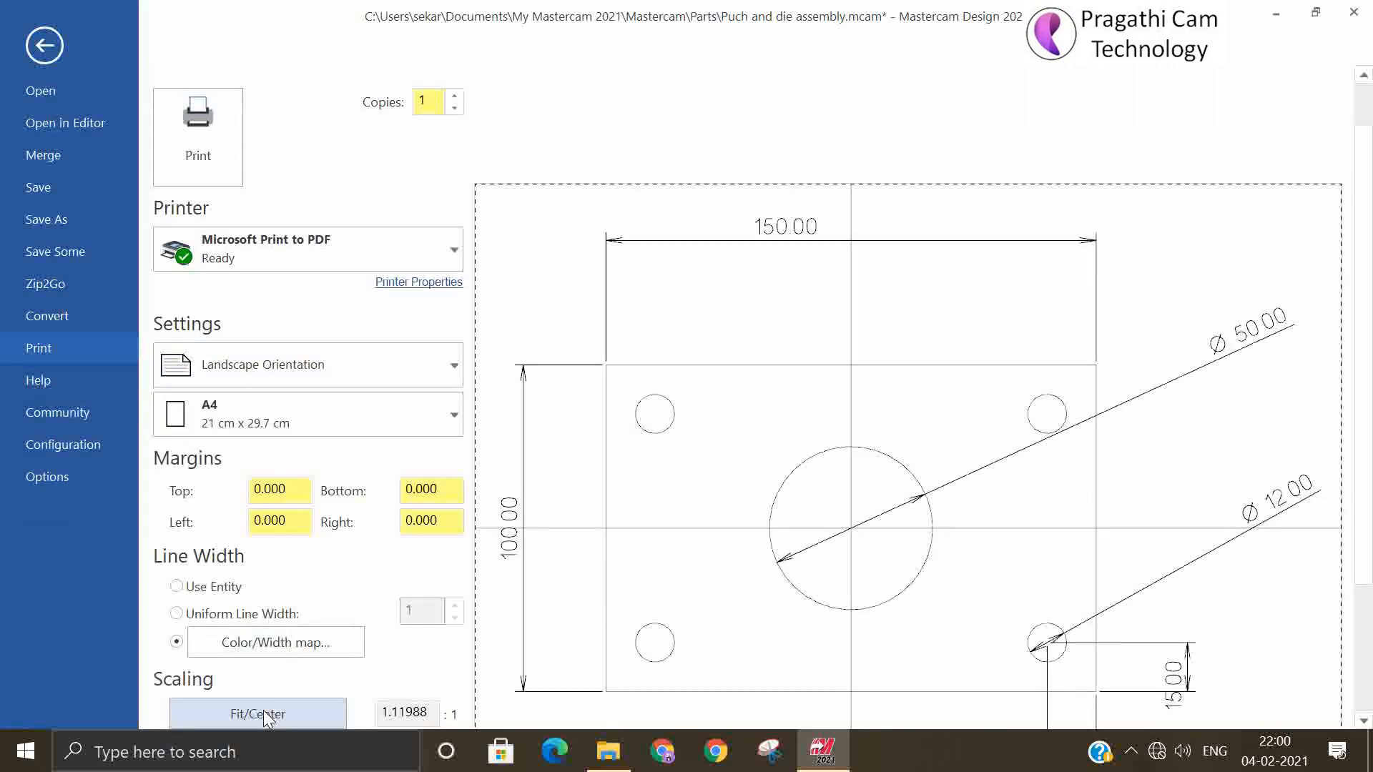
{"action": "left_click", "coordinate": [207, 170]}
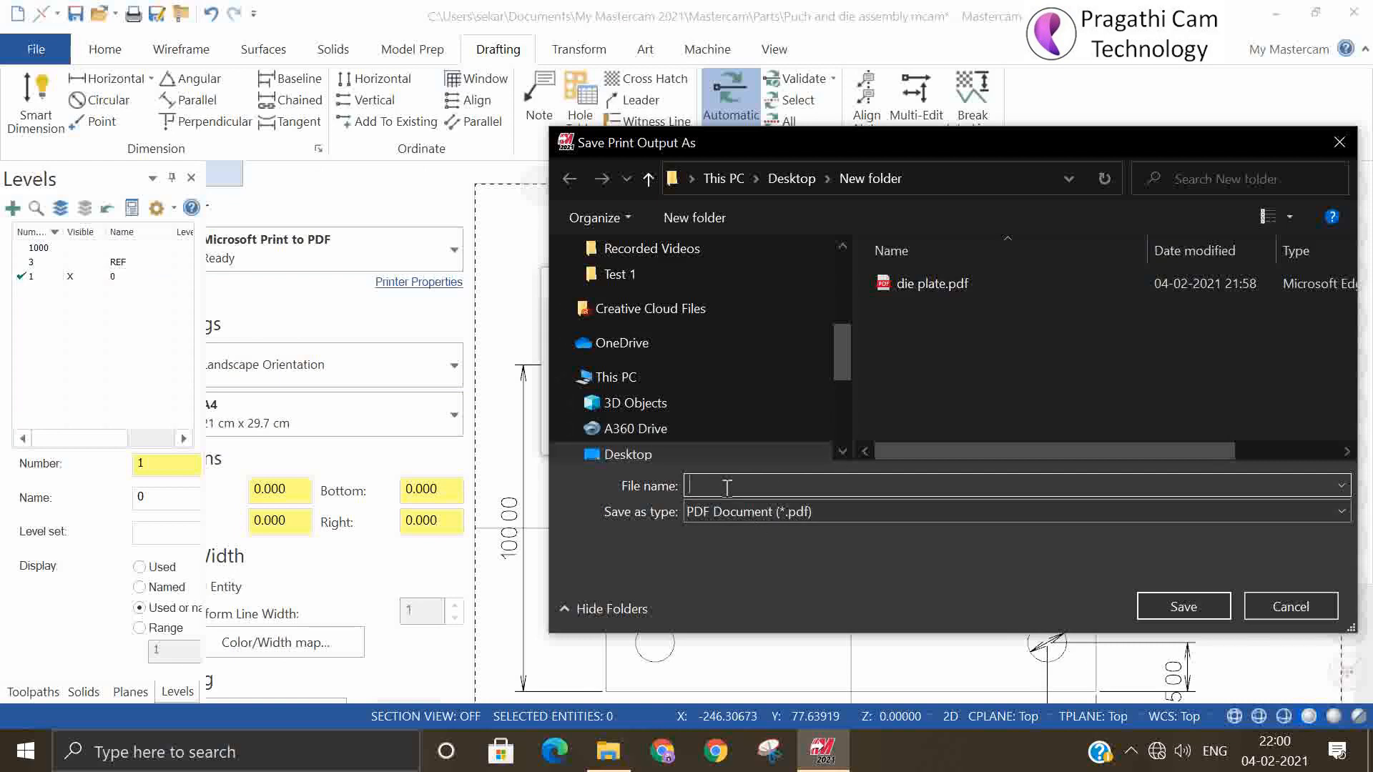
{"action": "type", "text": "test"}
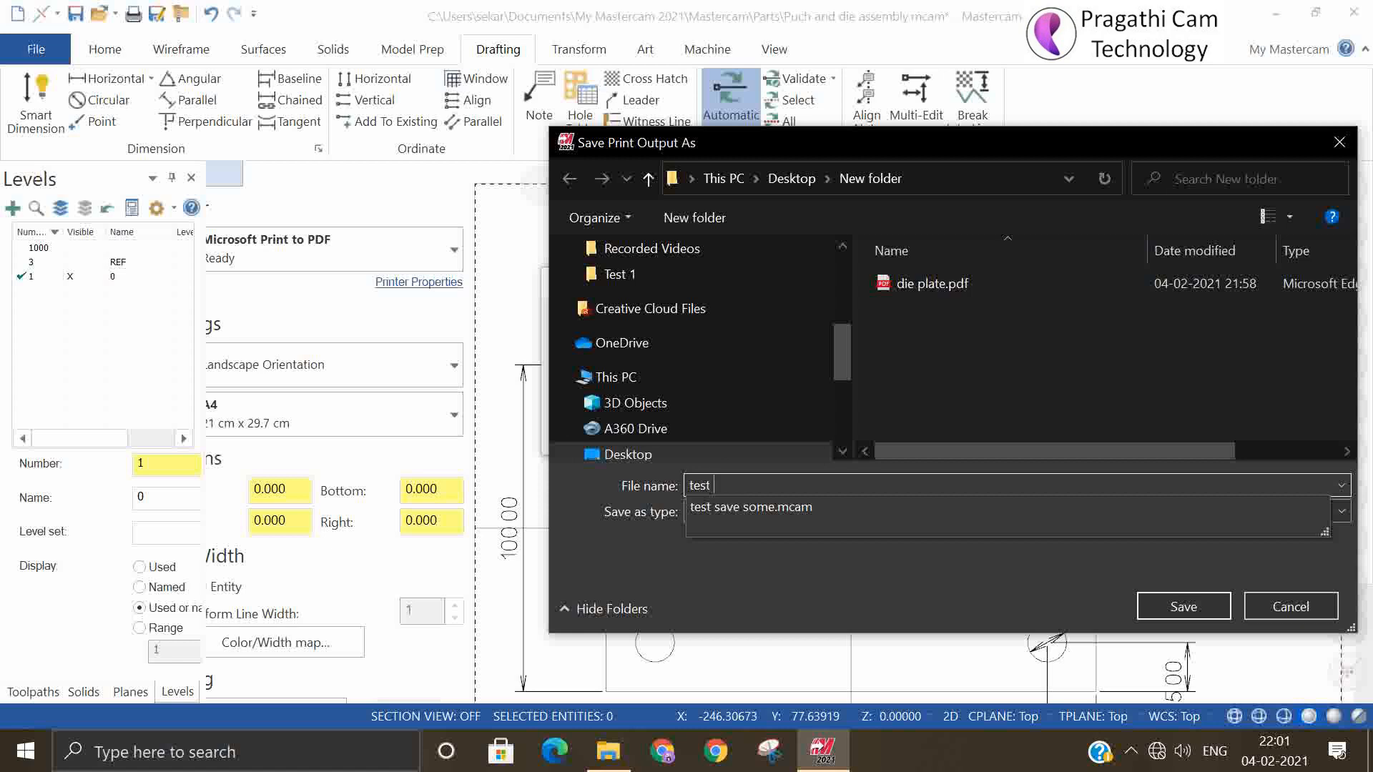
{"action": "type", "text": " print"}
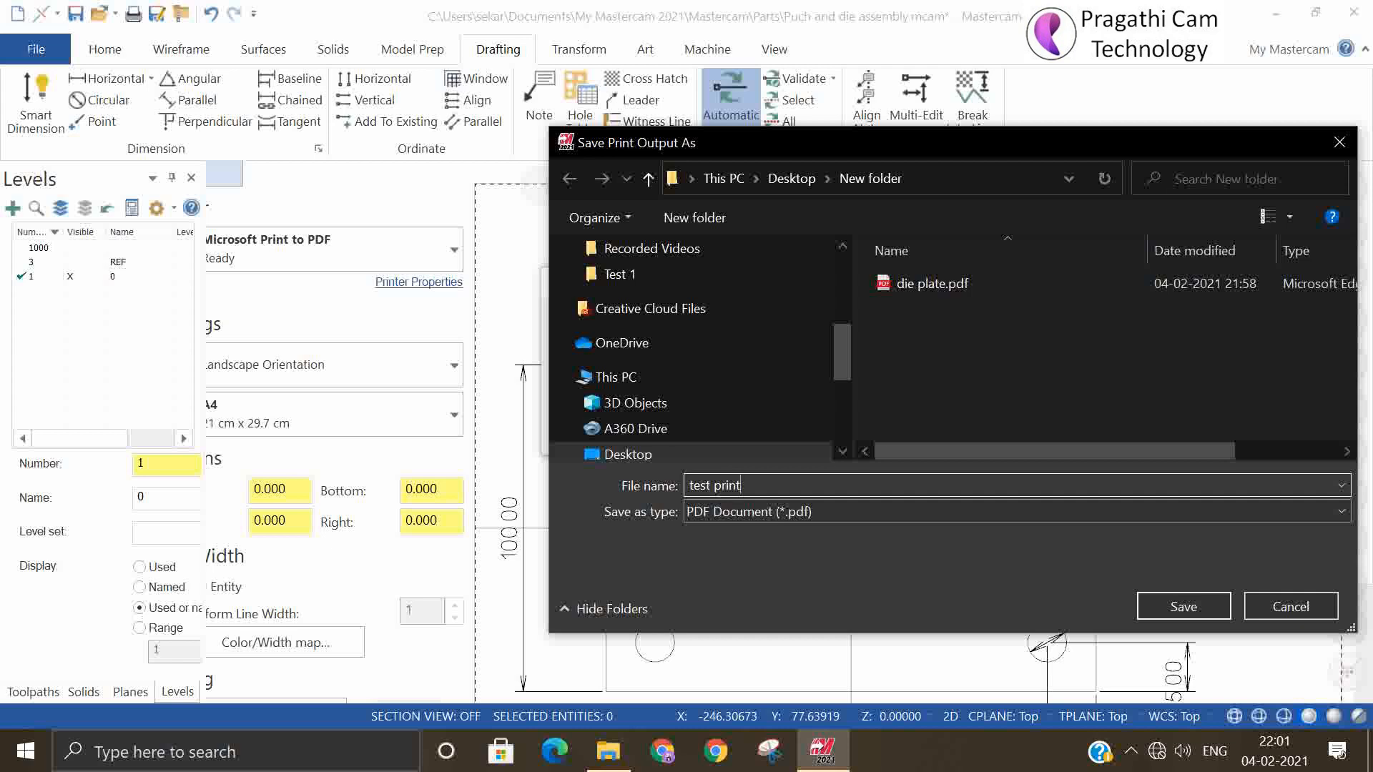
{"action": "left_click", "coordinate": [1168, 605]}
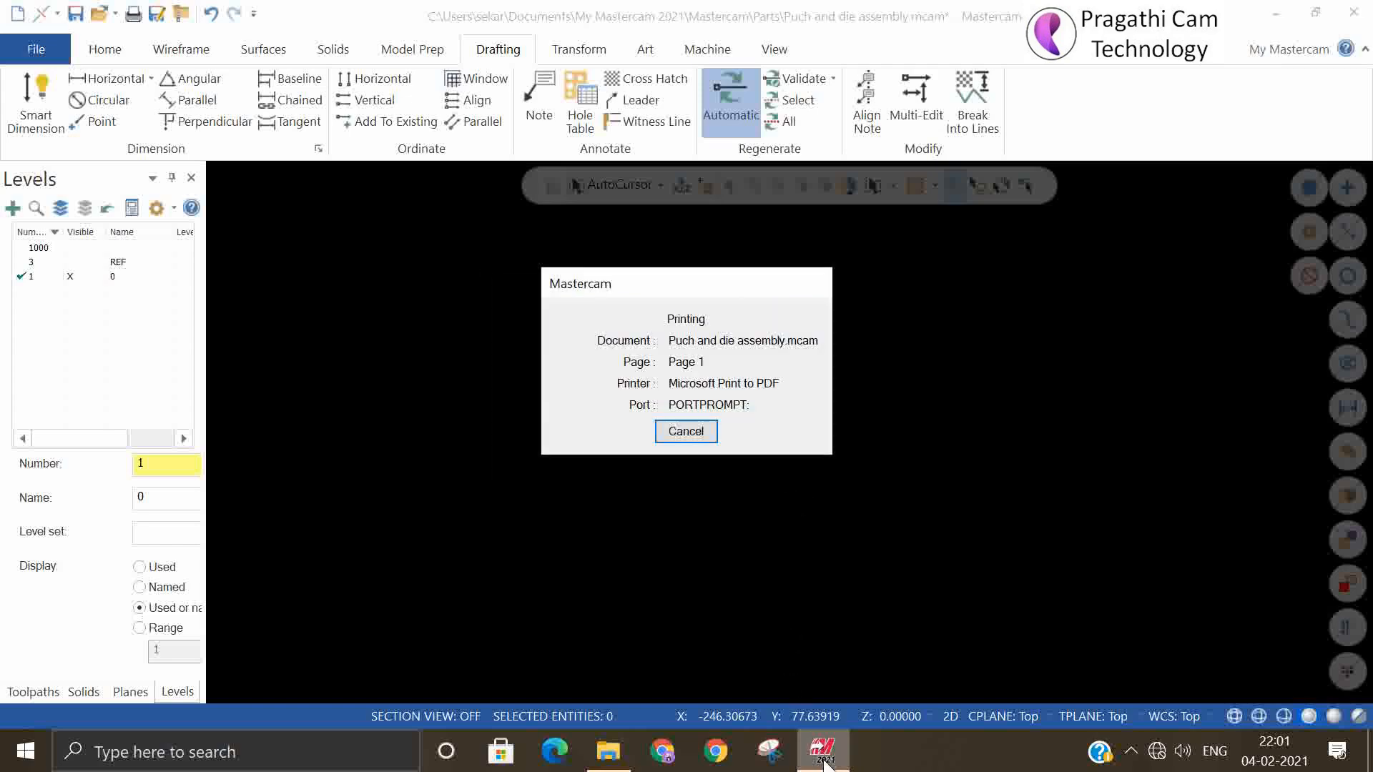
Open test print.pdf from New folder on the desktop and enlarge it to inspect the printed drawing
{"action": "mouse_move", "coordinate": [826, 764]}
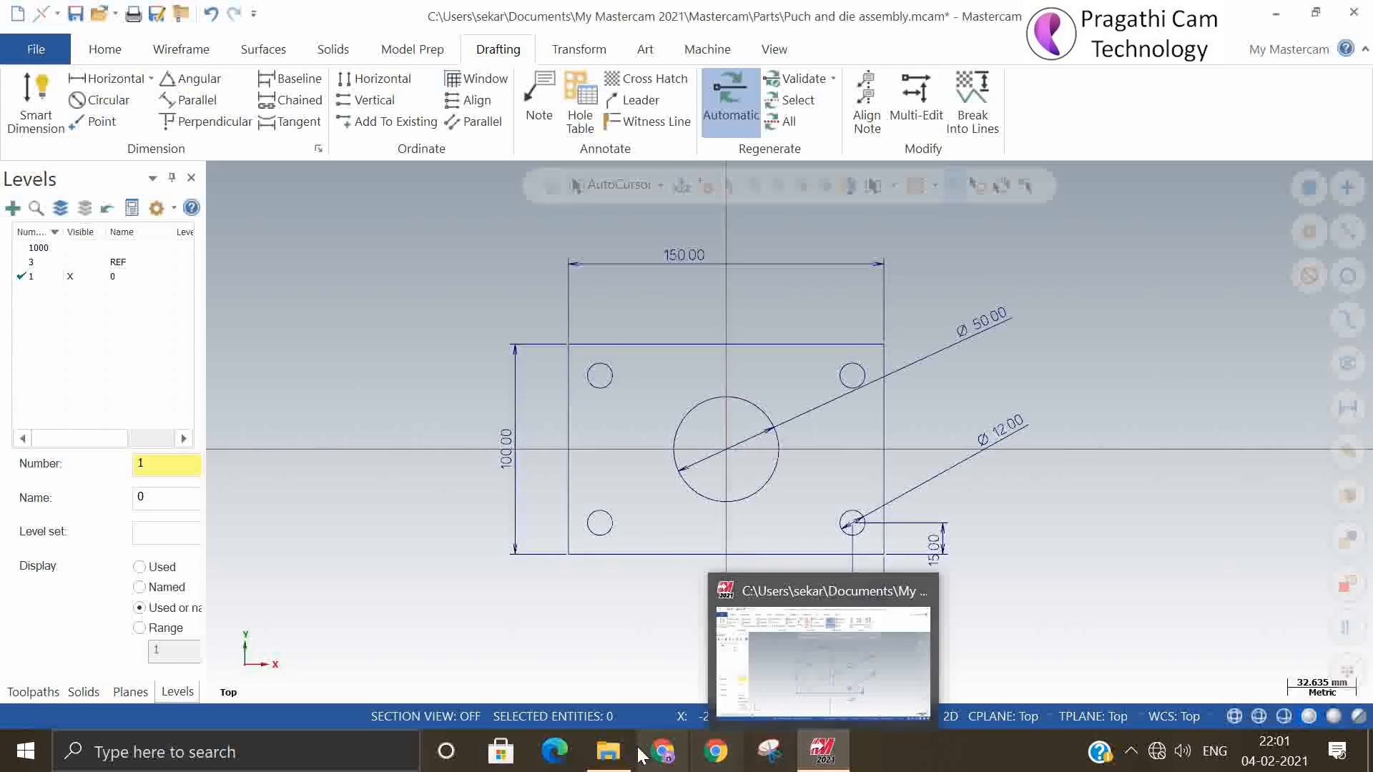
{"action": "left_click", "coordinate": [608, 751]}
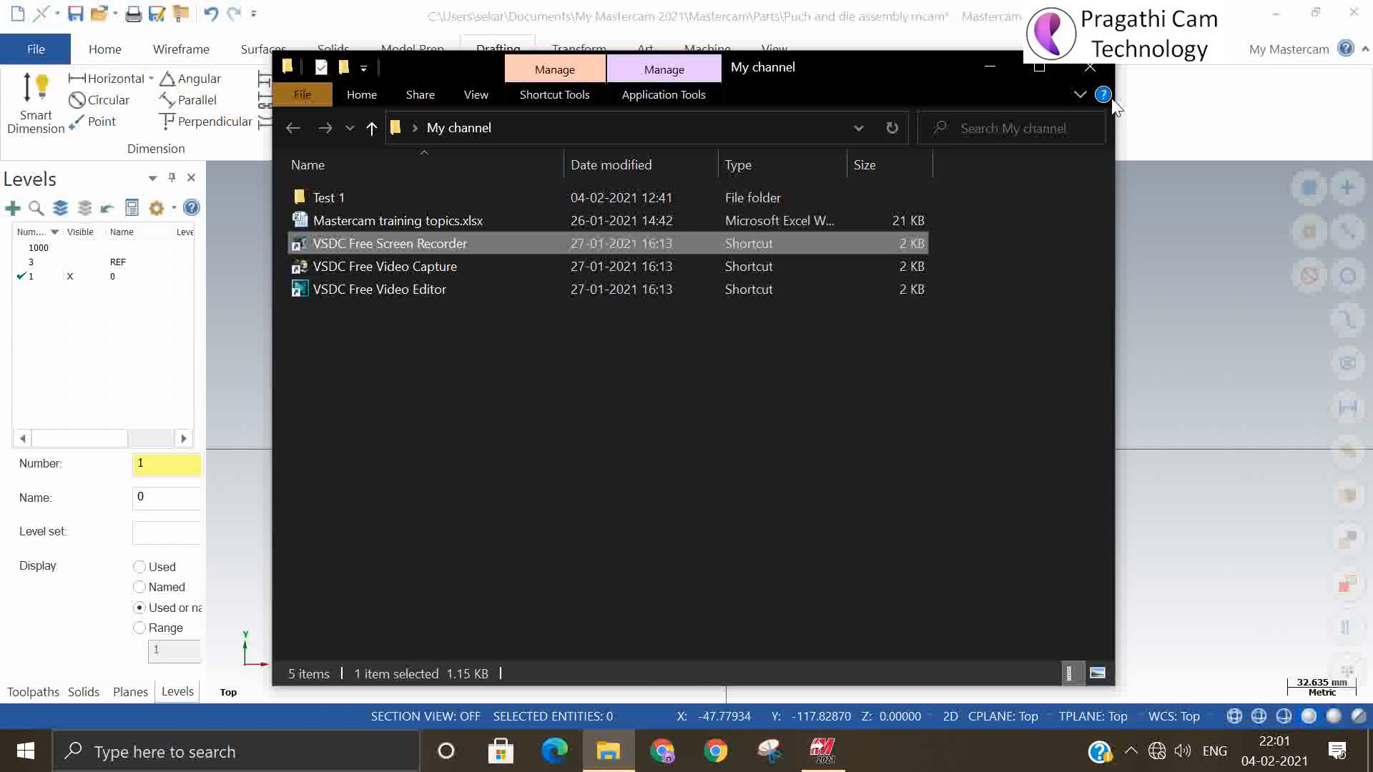
{"action": "left_click", "coordinate": [994, 65]}
{"action": "left_click", "coordinate": [1276, 13]}
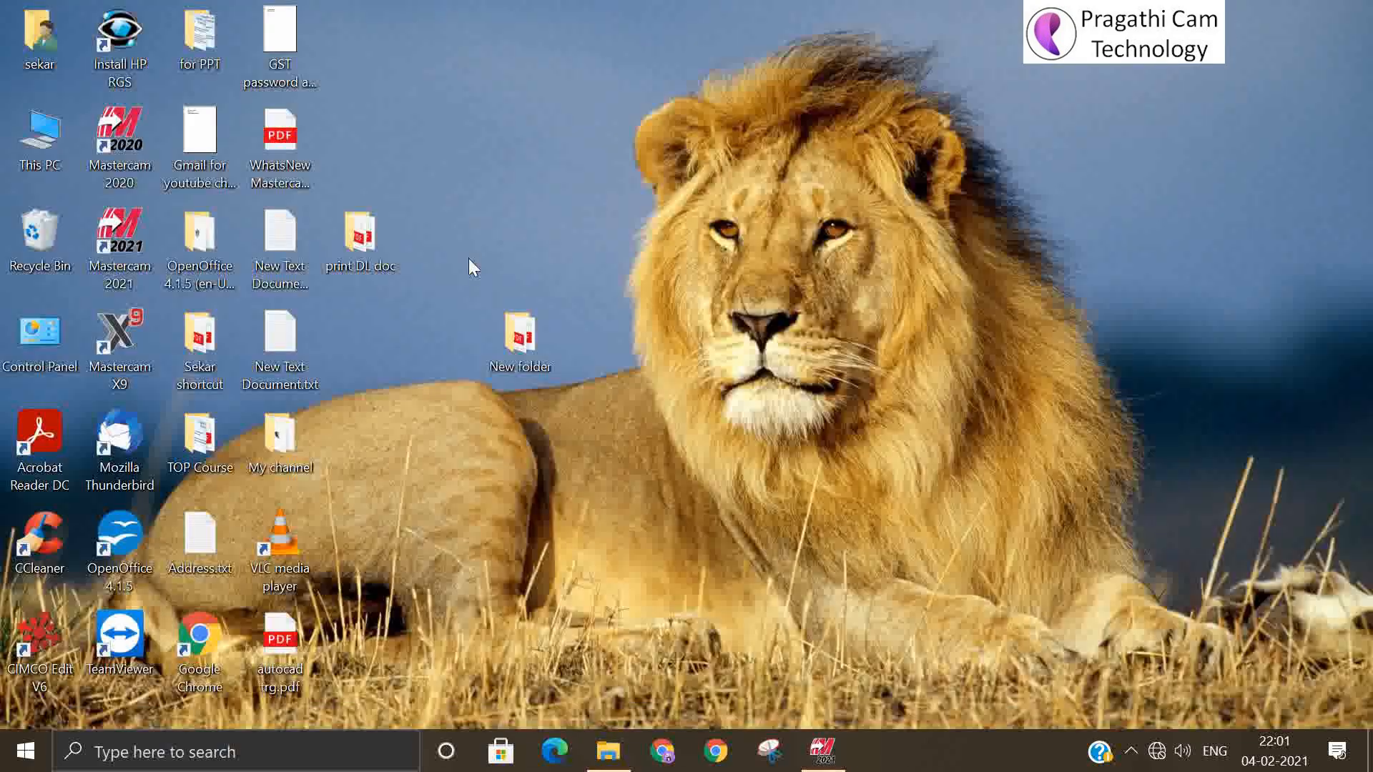
{"action": "double_click", "coordinate": [511, 333]}
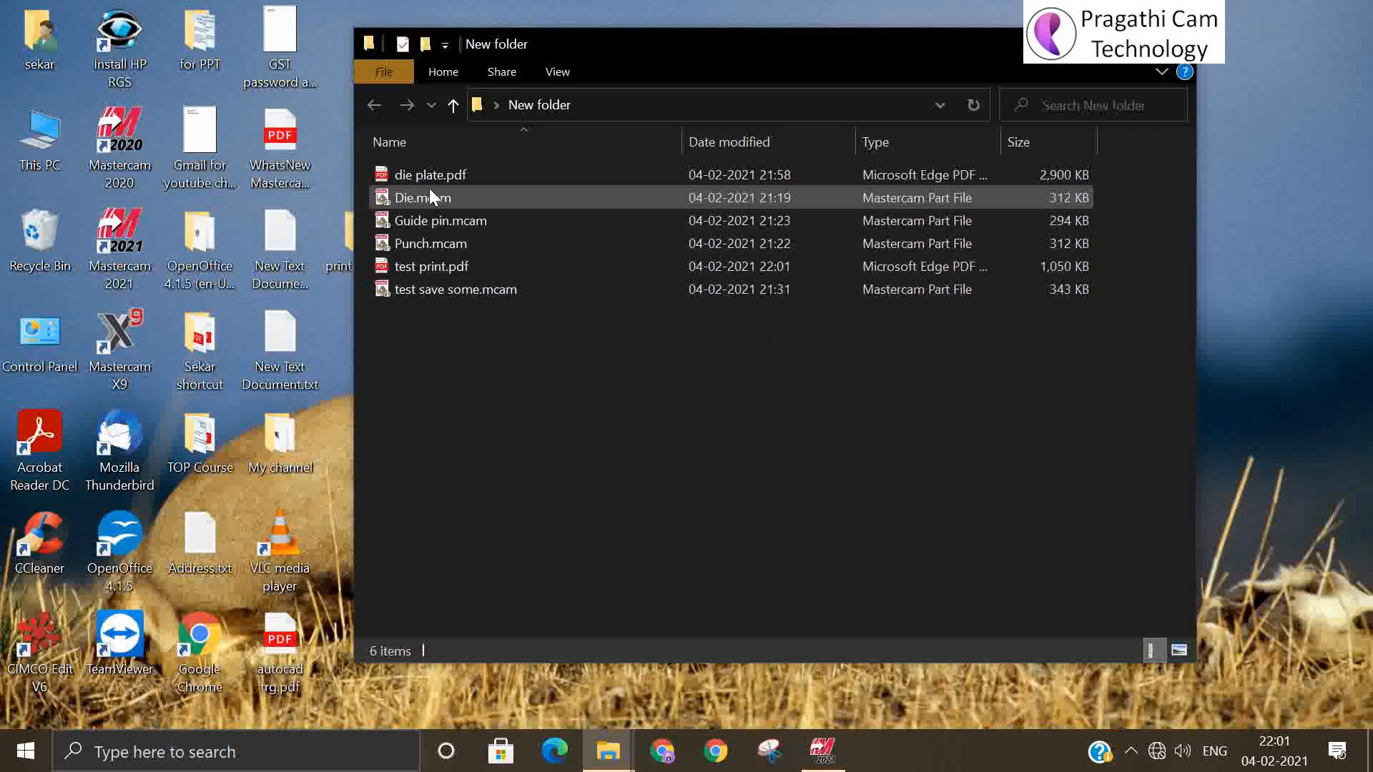
{"action": "double_click", "coordinate": [429, 267]}
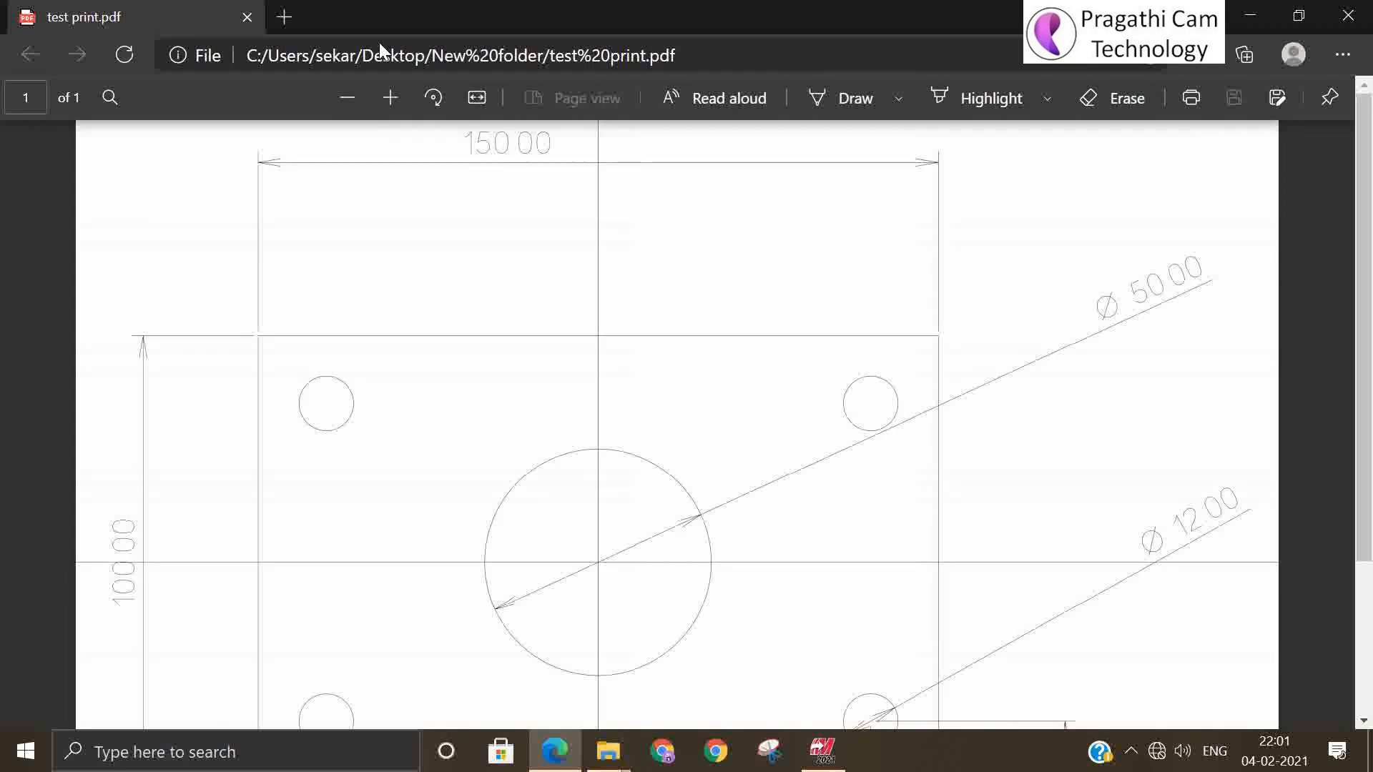
{"action": "left_click", "coordinate": [392, 99]}
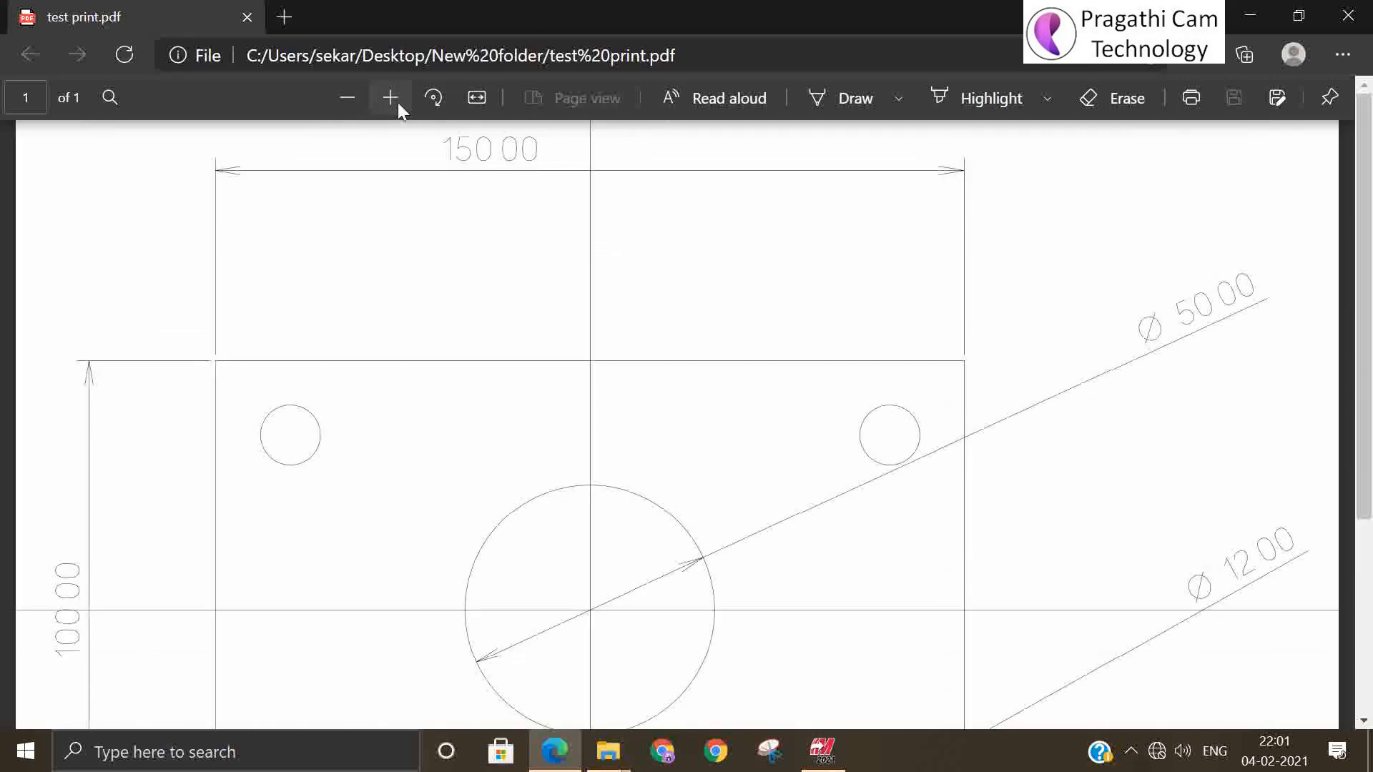
Close test print.pdf, put away the New folder window and return to the punch and die assembly in Mastercam
{"action": "left_click", "coordinate": [349, 98]}
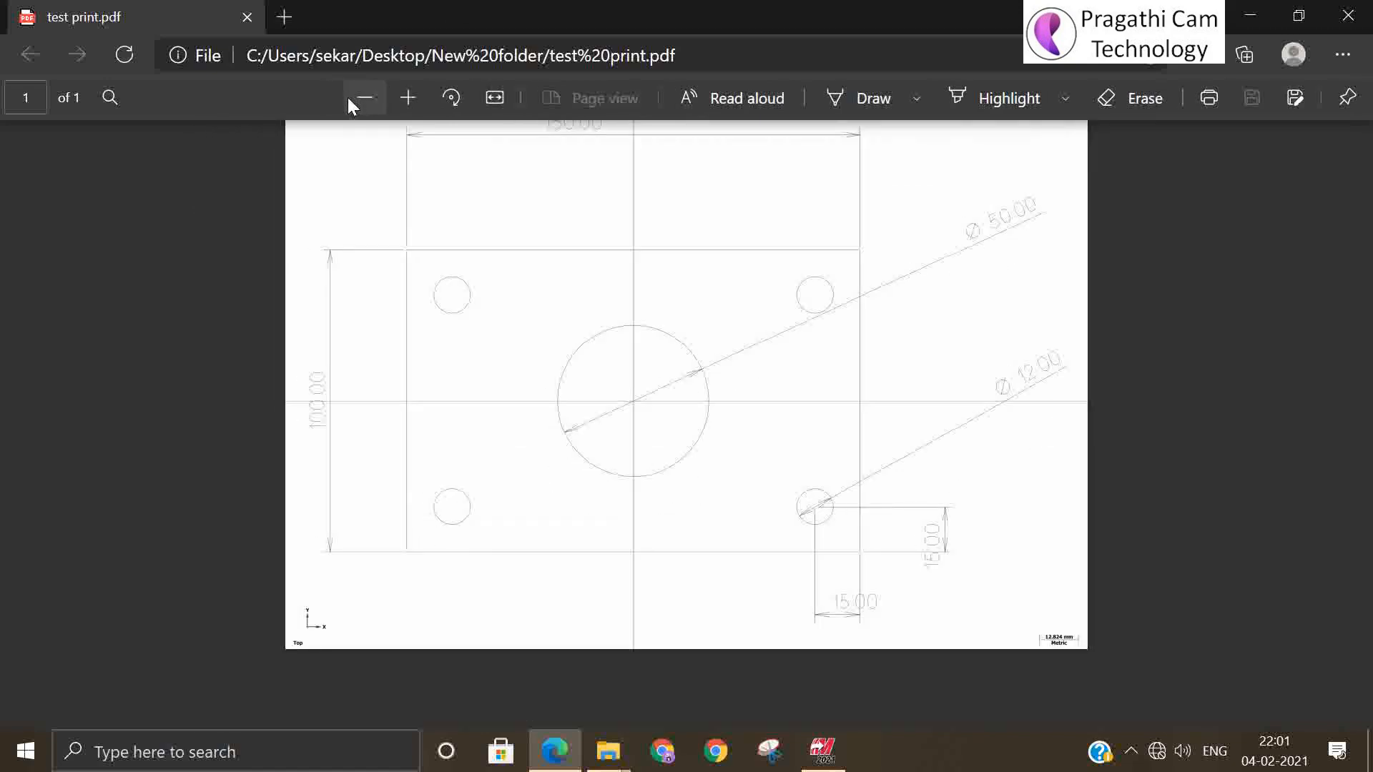
{"action": "mouse_move", "coordinate": [364, 99]}
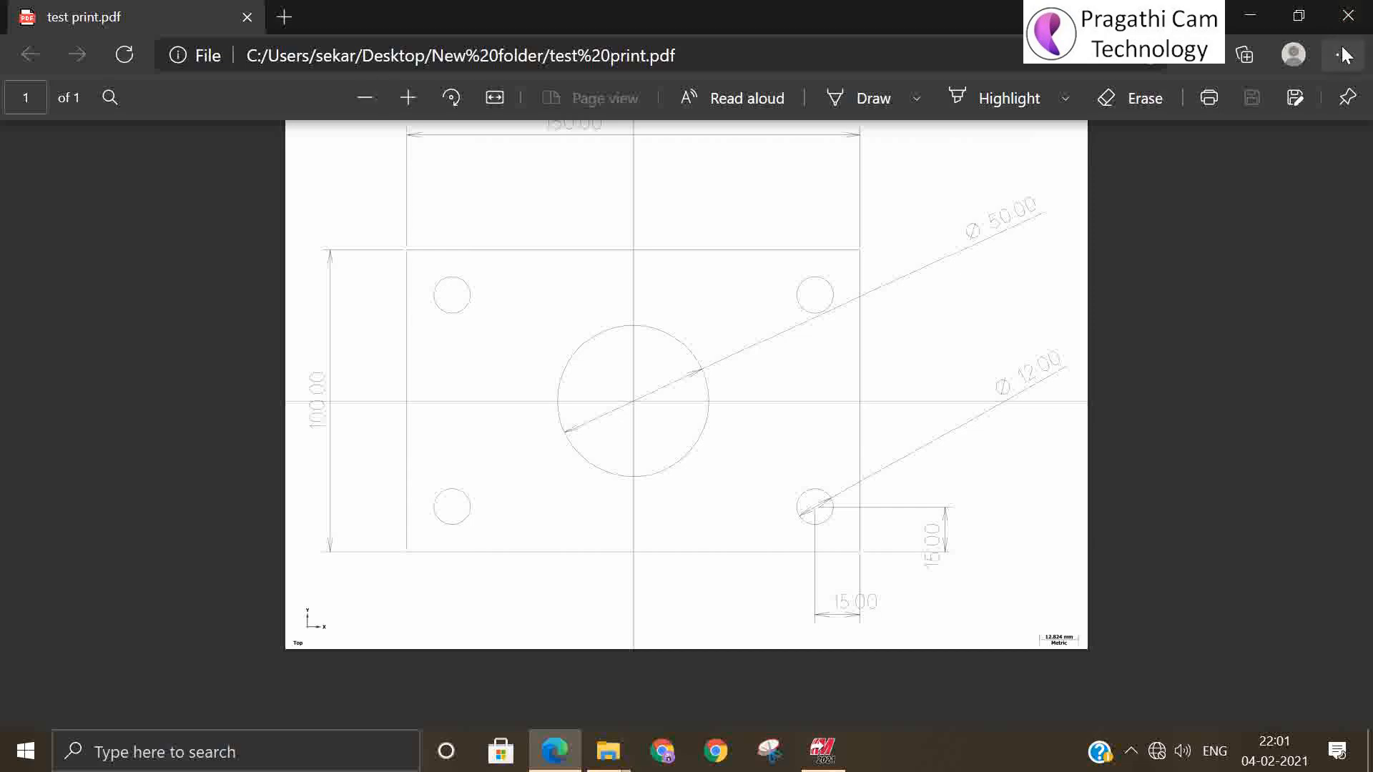
{"action": "left_click", "coordinate": [1348, 15]}
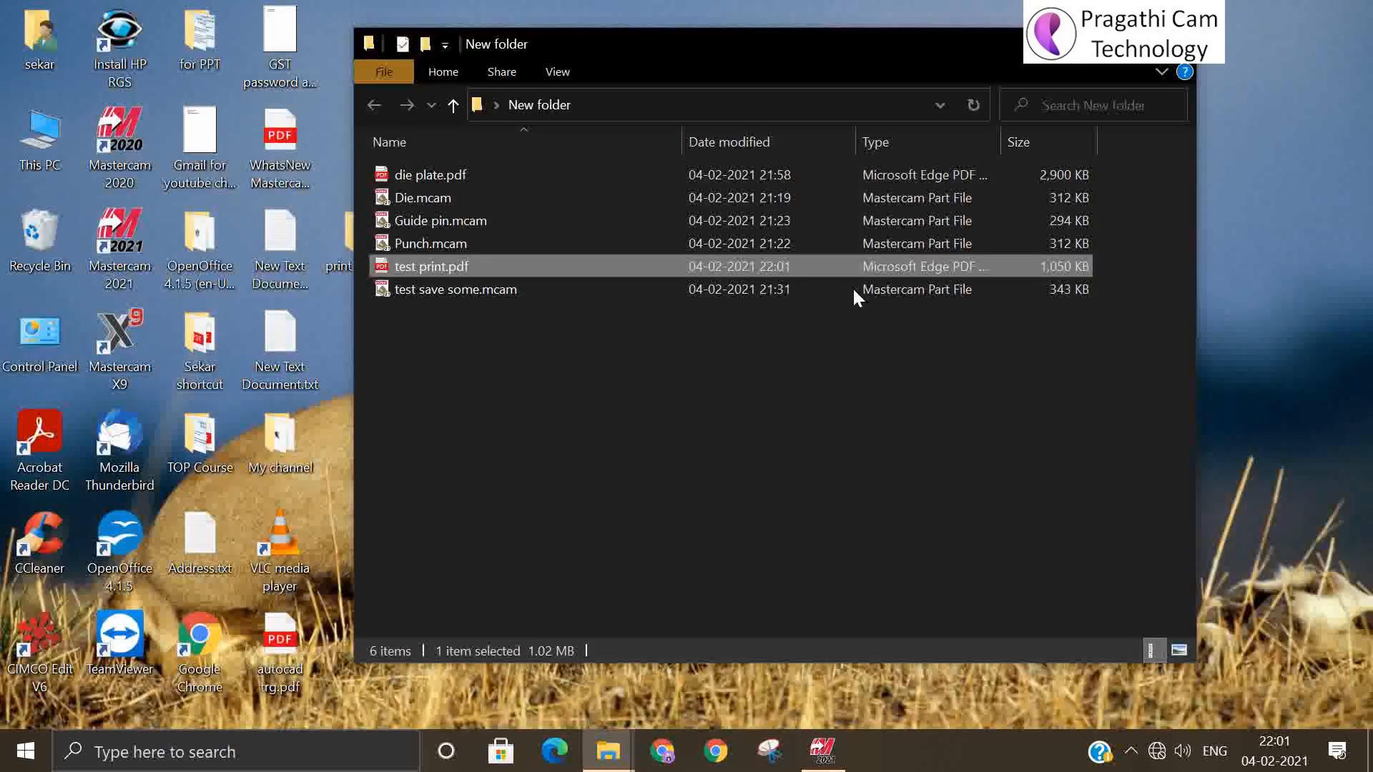
{"action": "left_click", "coordinate": [1092, 43]}
{"action": "left_click", "coordinate": [830, 753]}
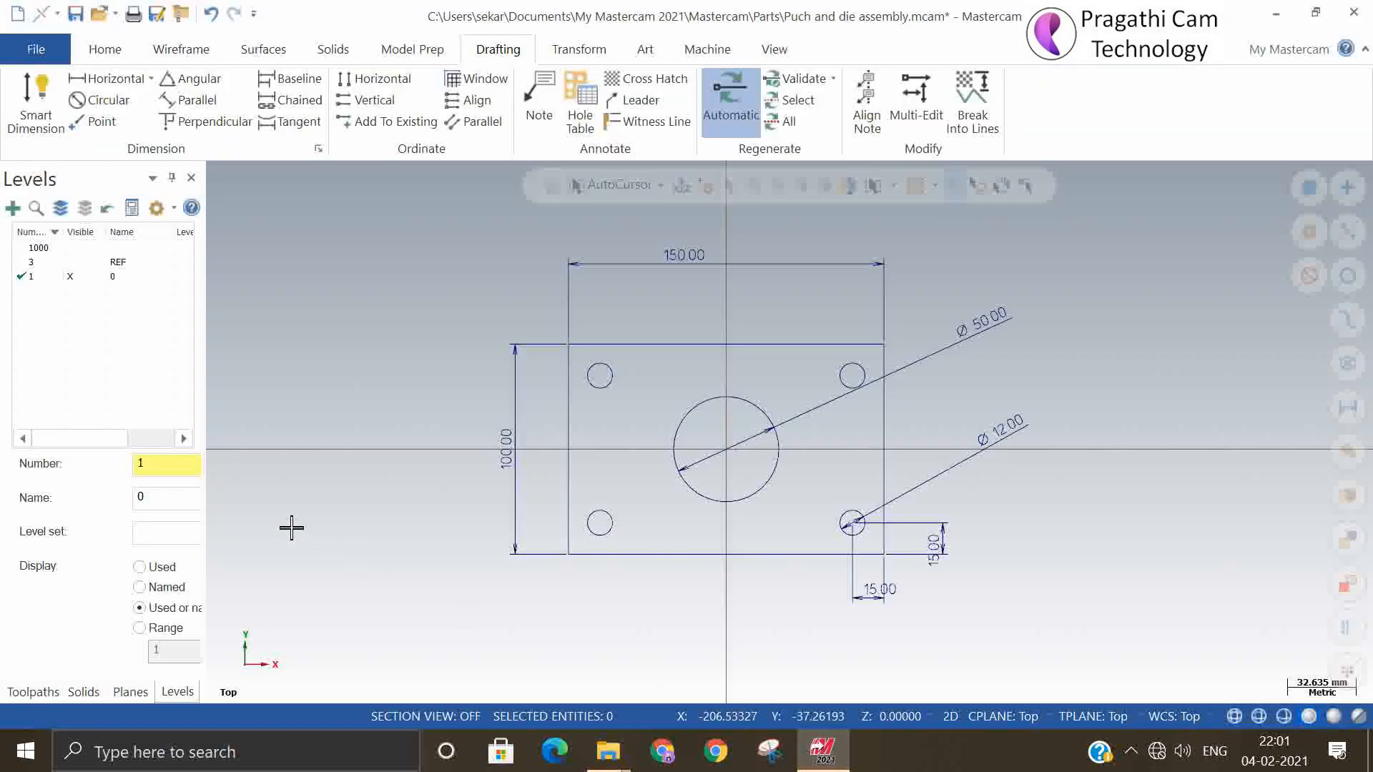
Examine the program's Help resources, Community links and file Convert options
{"action": "left_click", "coordinate": [37, 48]}
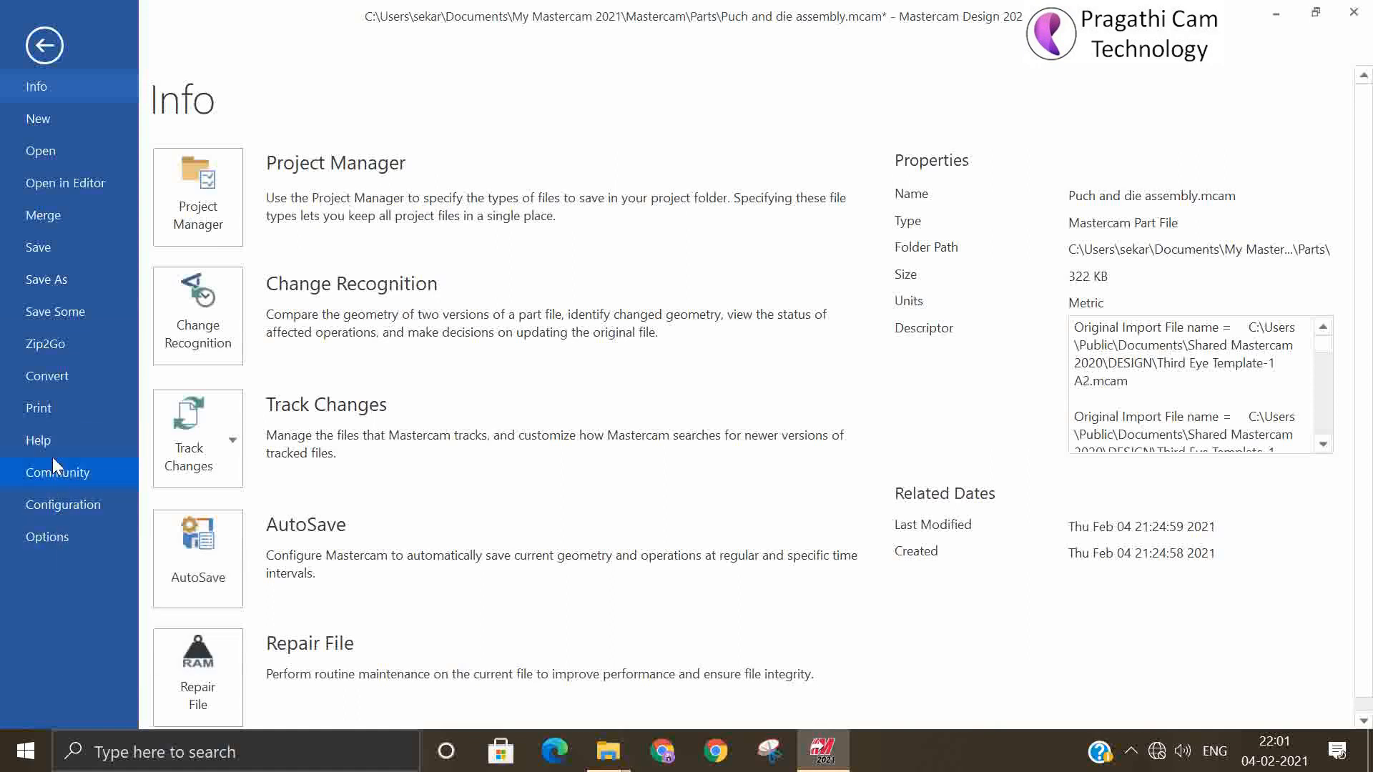
{"action": "left_click", "coordinate": [53, 410]}
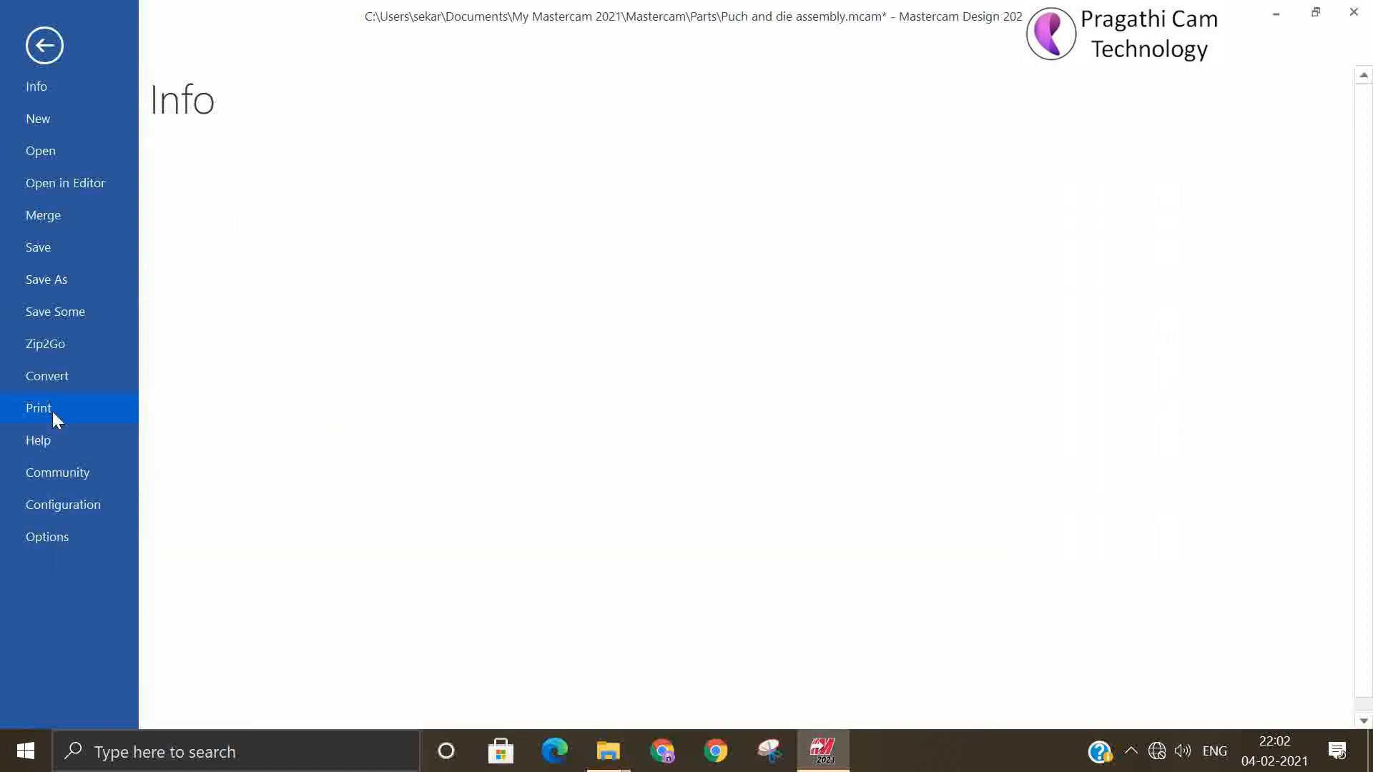
{"action": "left_click", "coordinate": [50, 438]}
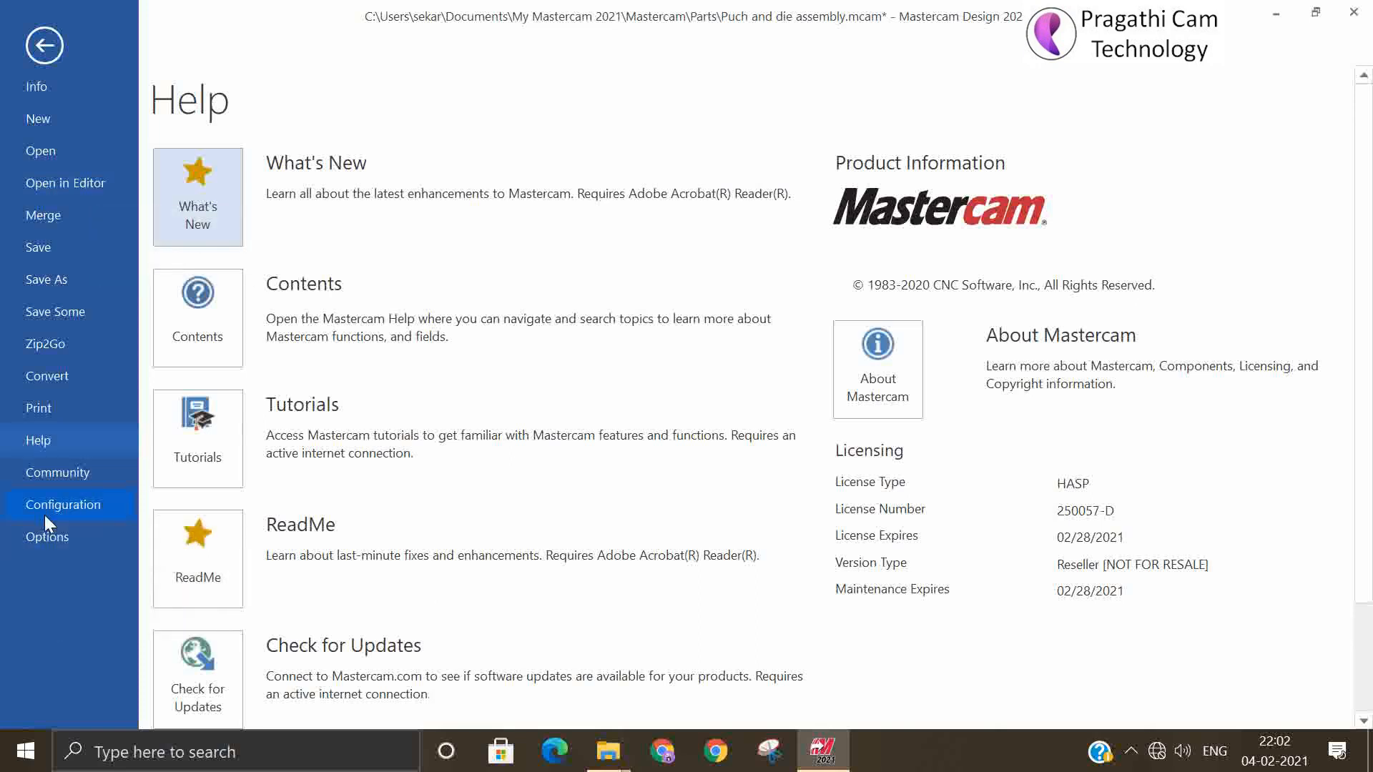
{"action": "left_click", "coordinate": [47, 477]}
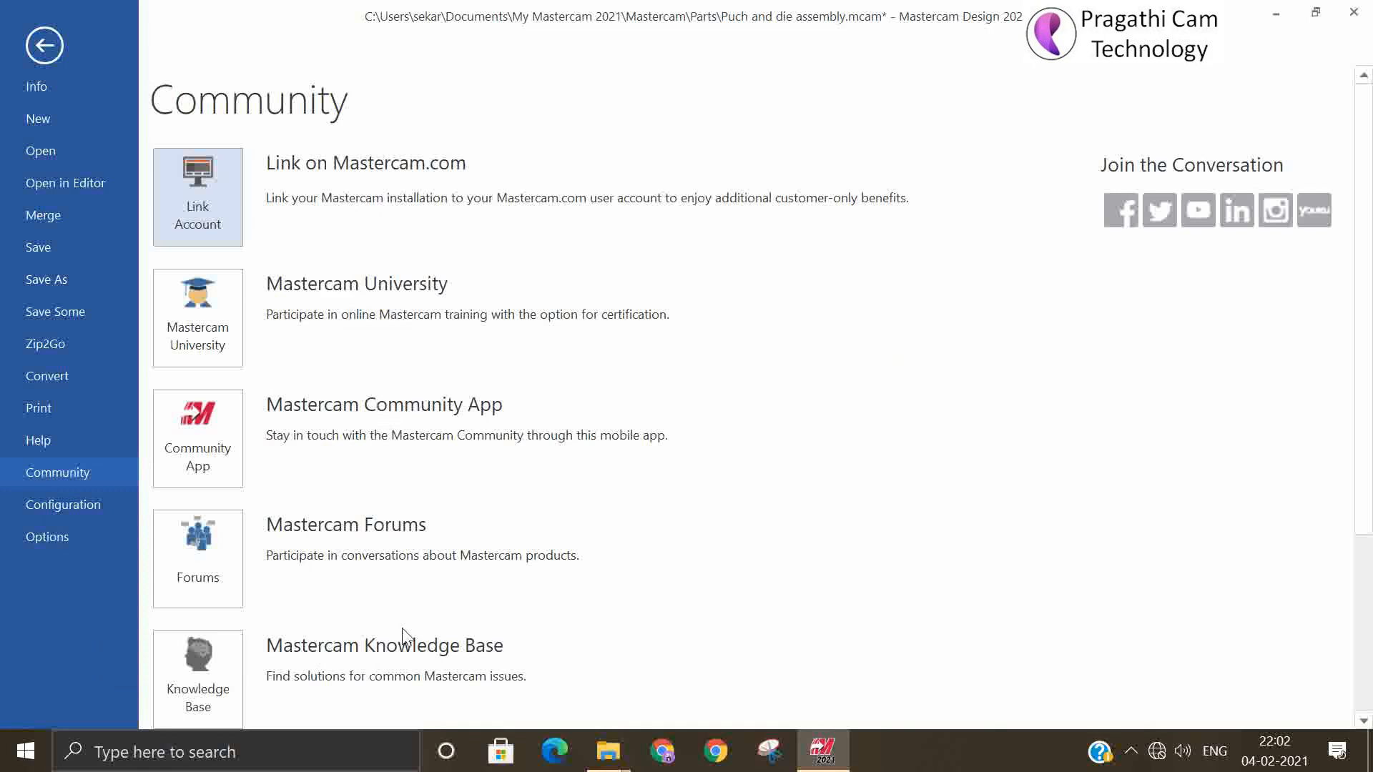
{"action": "left_click", "coordinate": [50, 442]}
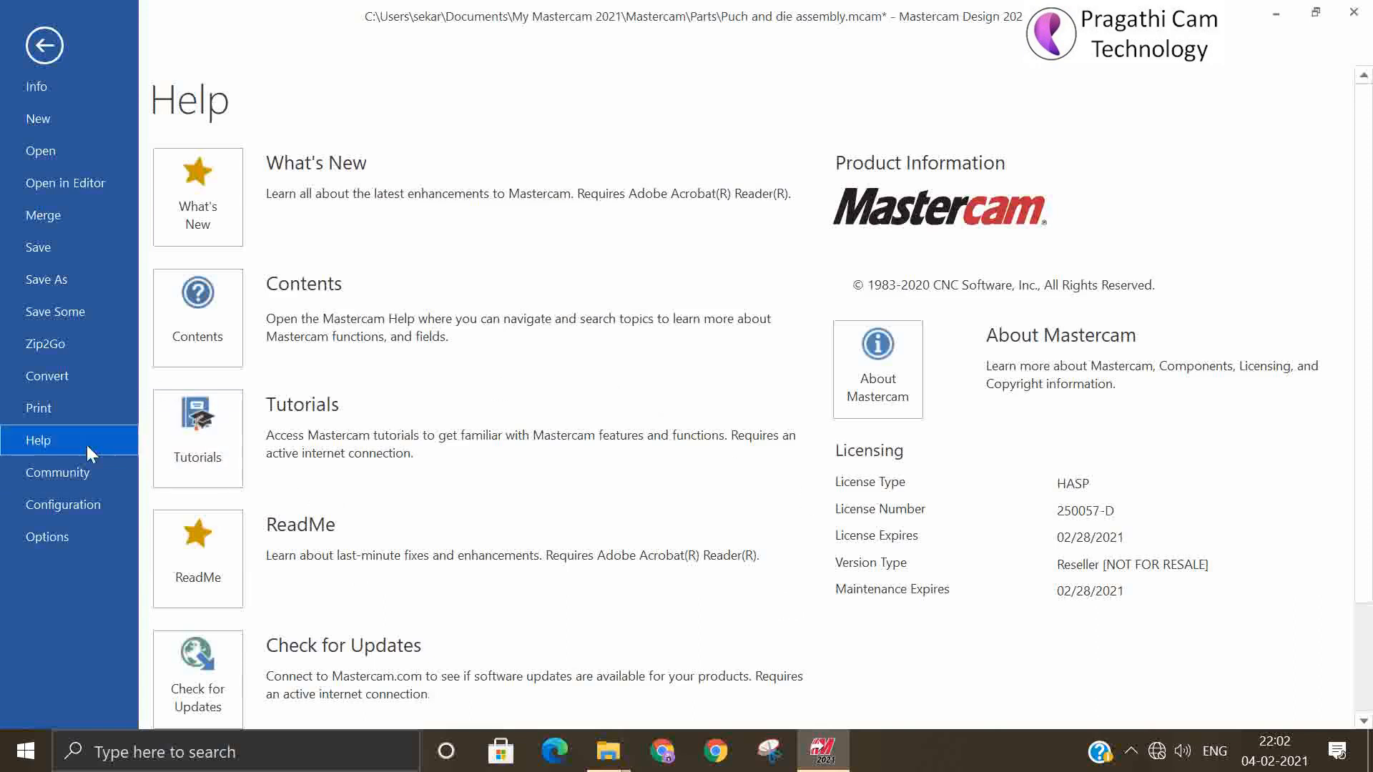
{"action": "left_click", "coordinate": [60, 386]}
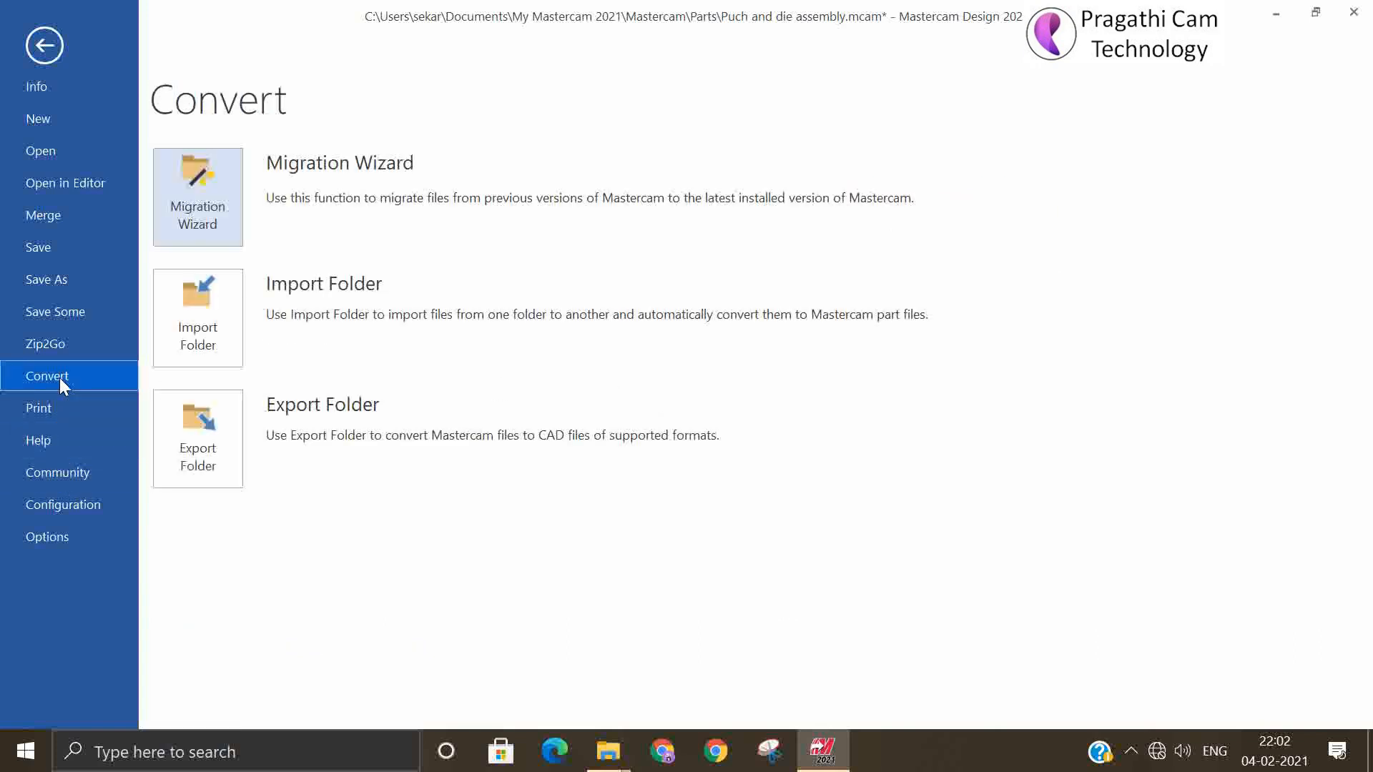
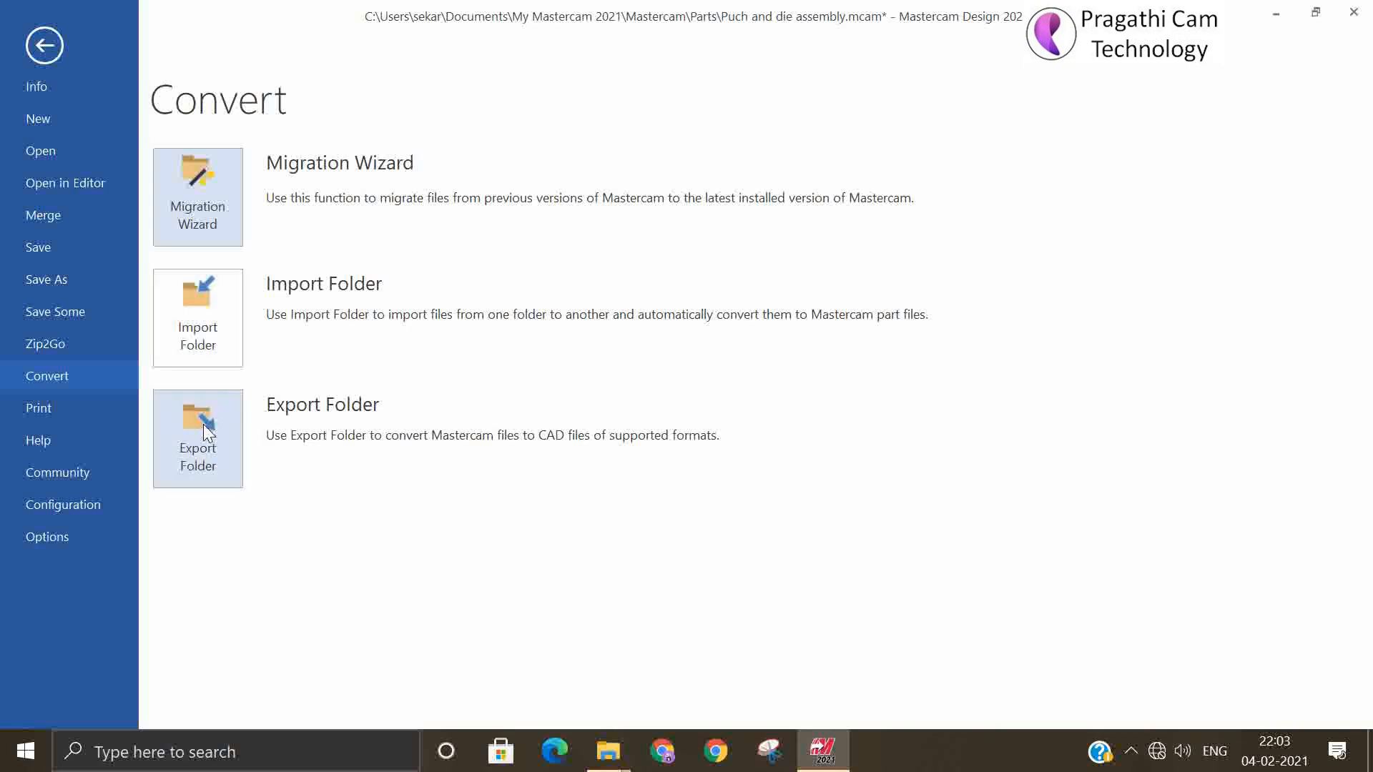
Examine the Import Folder file types and folder settings without saving the assembly changes, keep IGES Files selected, and cancel the import
{"action": "left_click", "coordinate": [205, 326]}
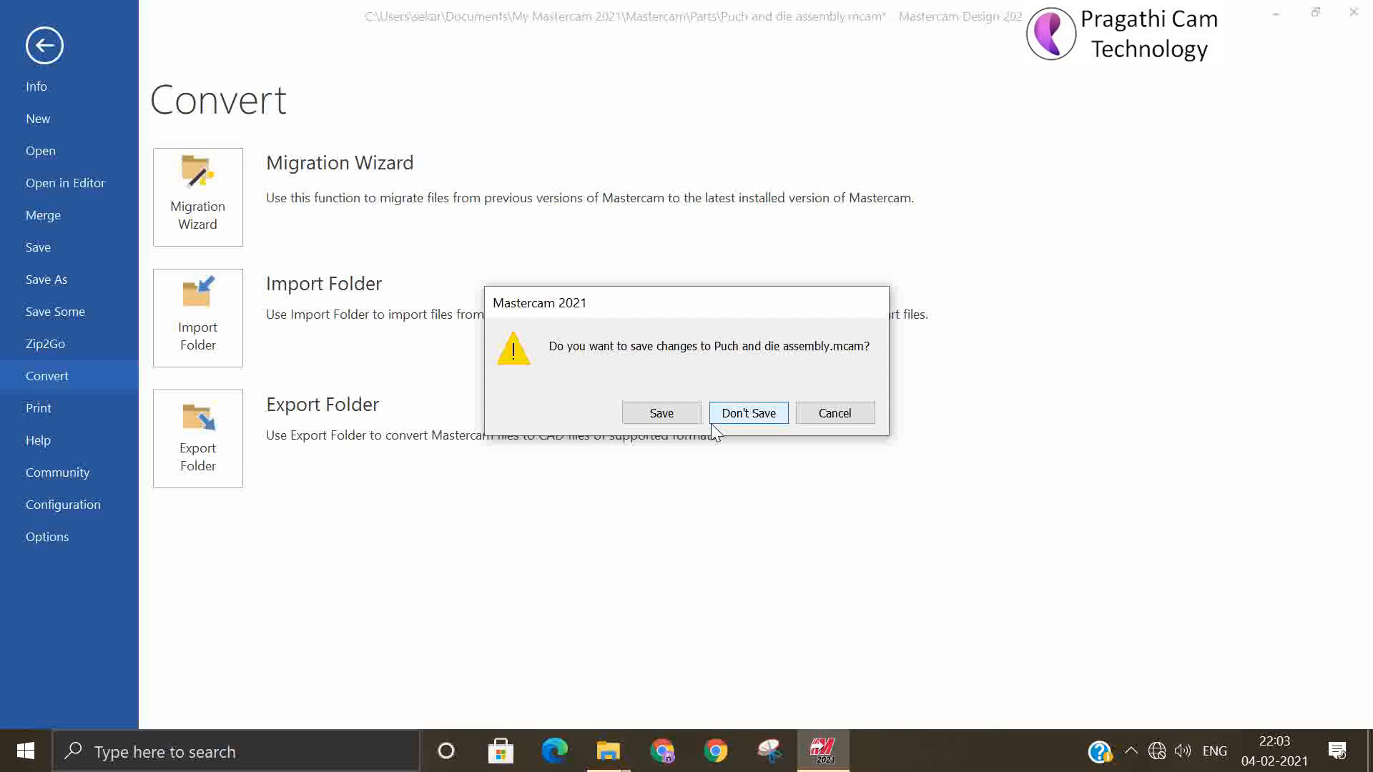
{"action": "left_click", "coordinate": [748, 413]}
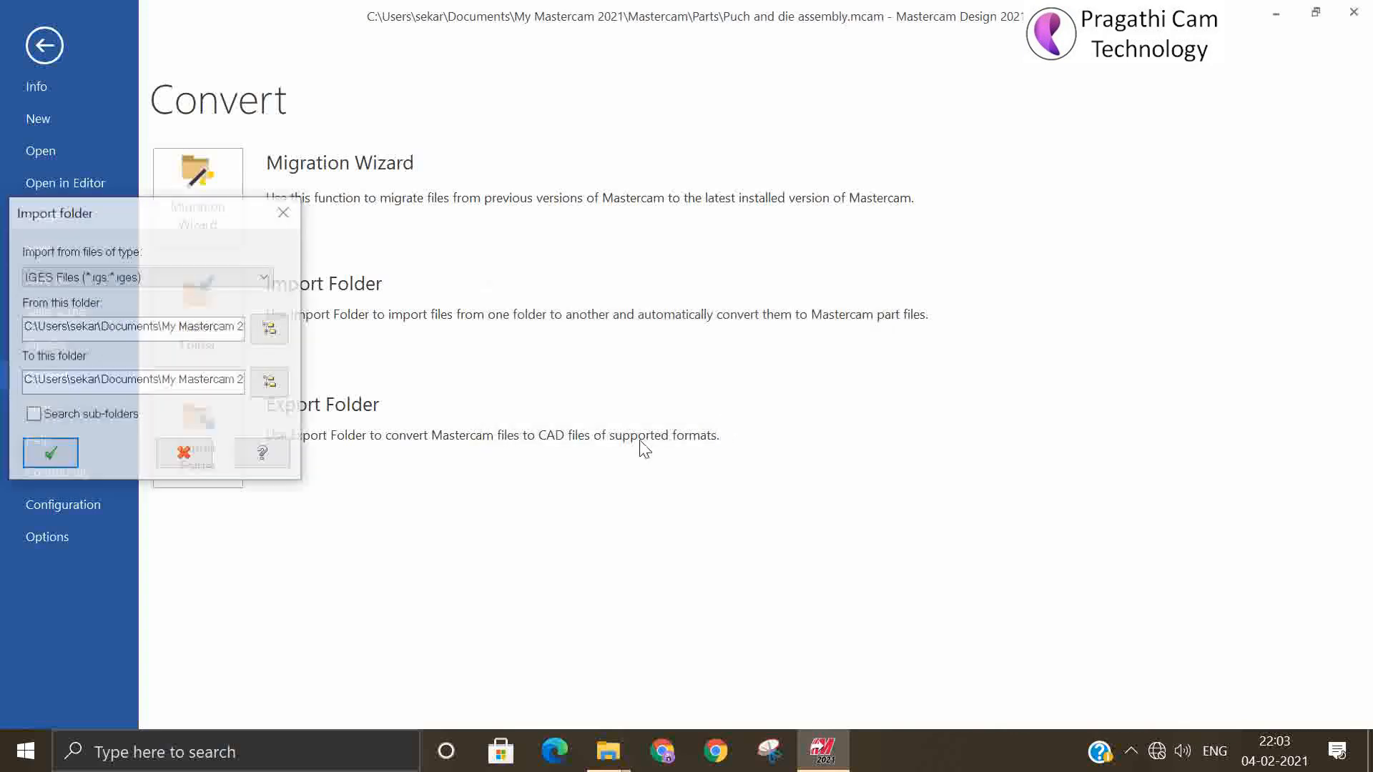
{"action": "left_click", "coordinate": [88, 276]}
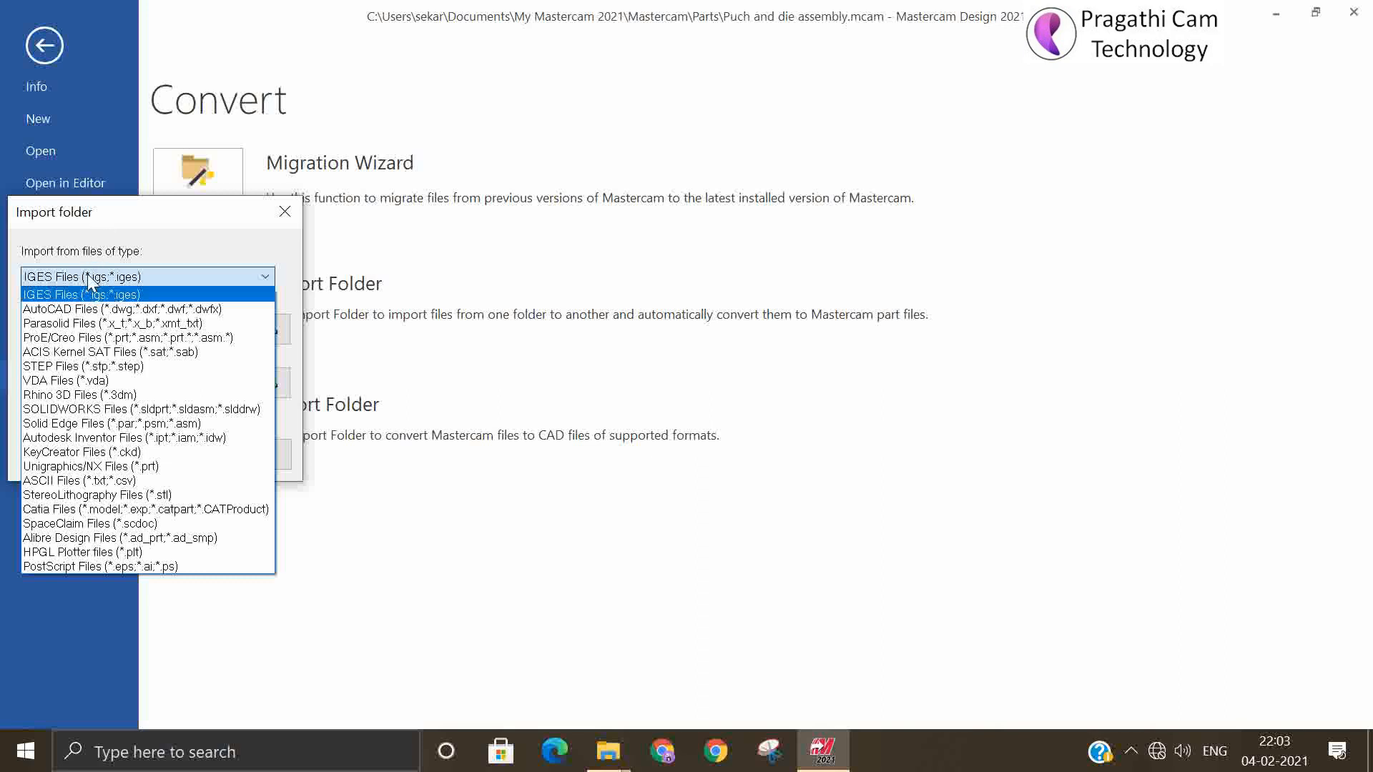
{"action": "left_click", "coordinate": [90, 289]}
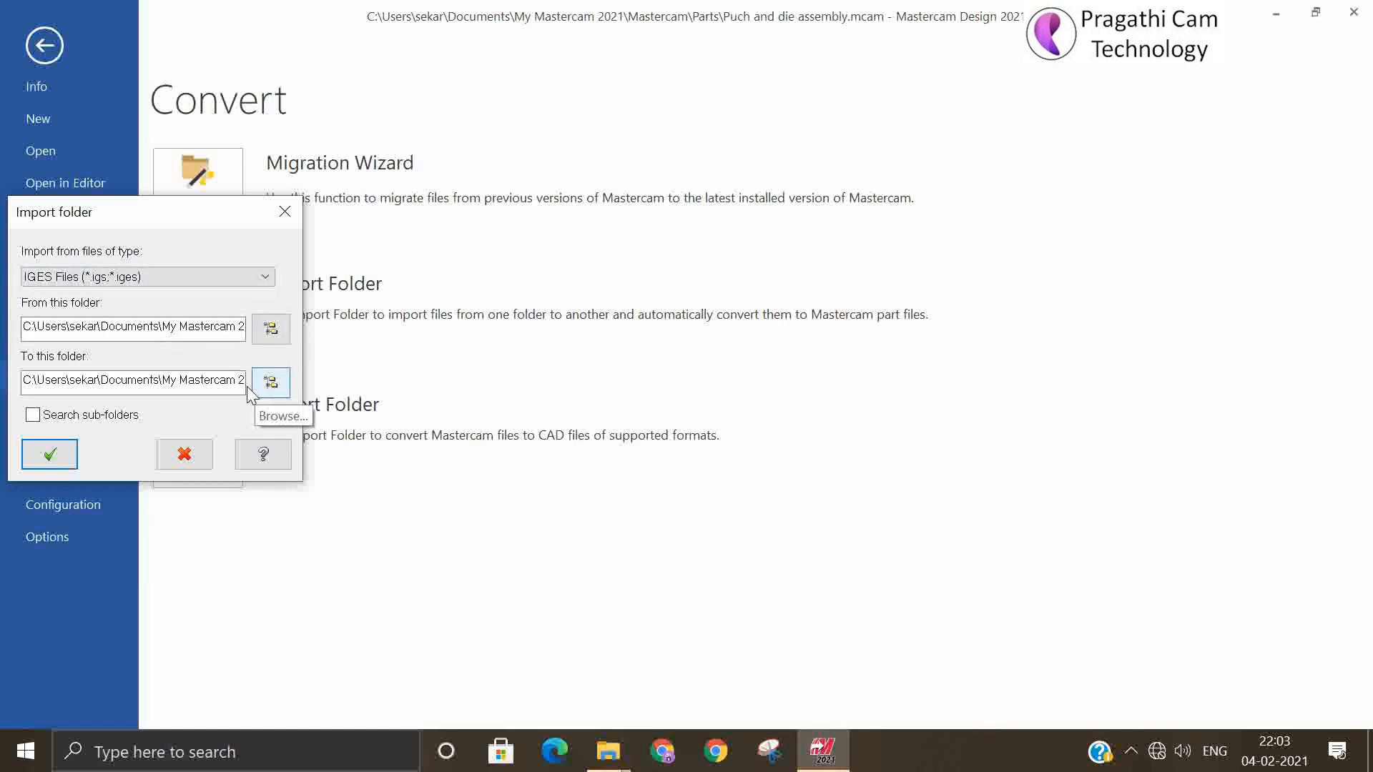
{"action": "left_click", "coordinate": [188, 454]}
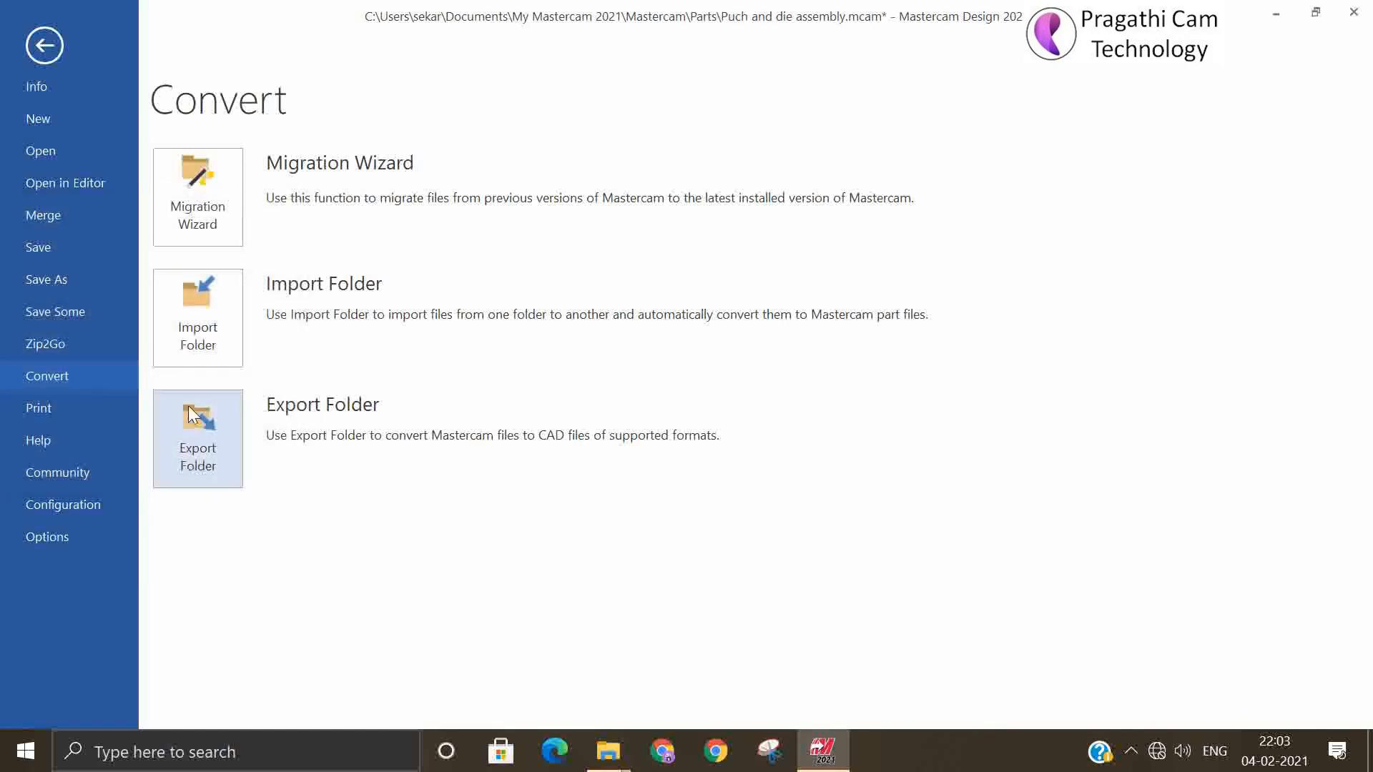
Inspect the full source and destination paths in Export Folder without saving the assembly, cancel the export and return to the drawing window
{"action": "left_click", "coordinate": [189, 440]}
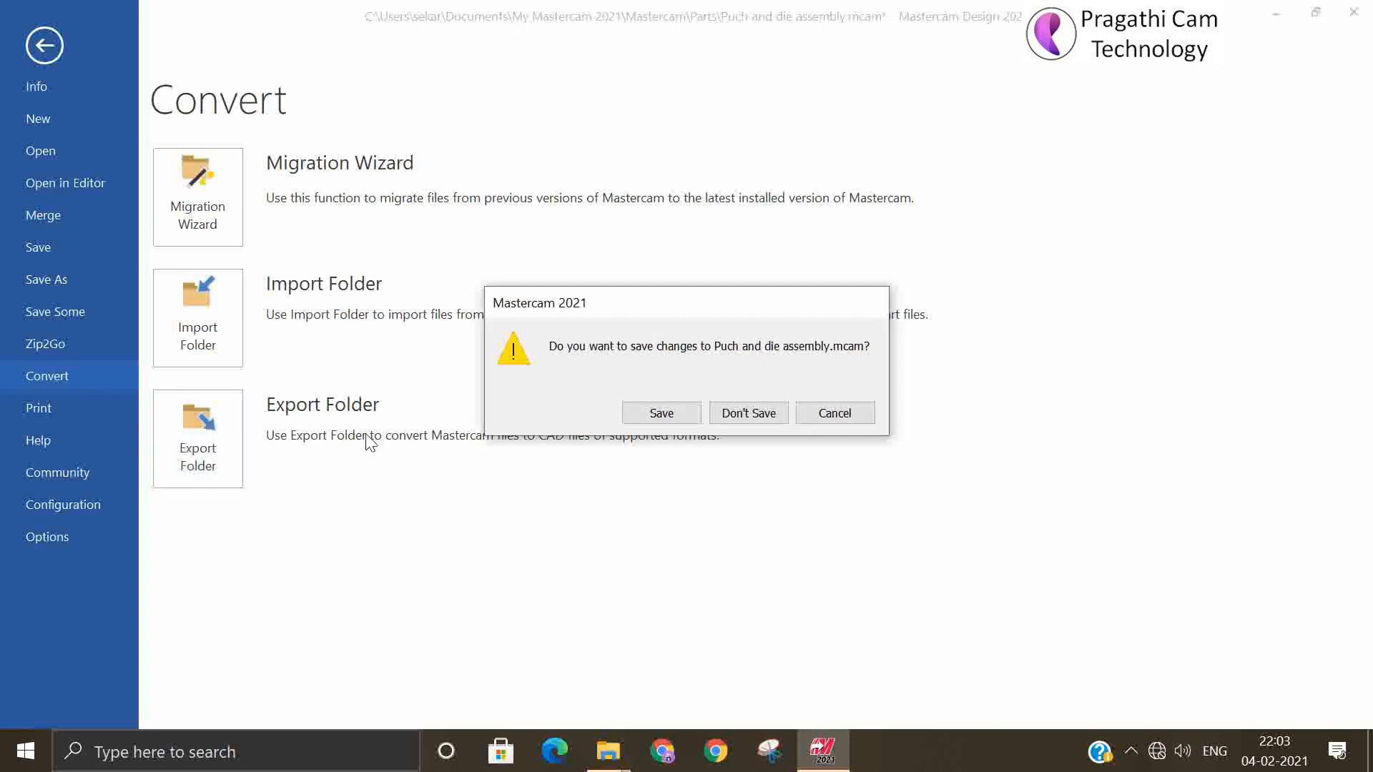
{"action": "left_click", "coordinate": [744, 413]}
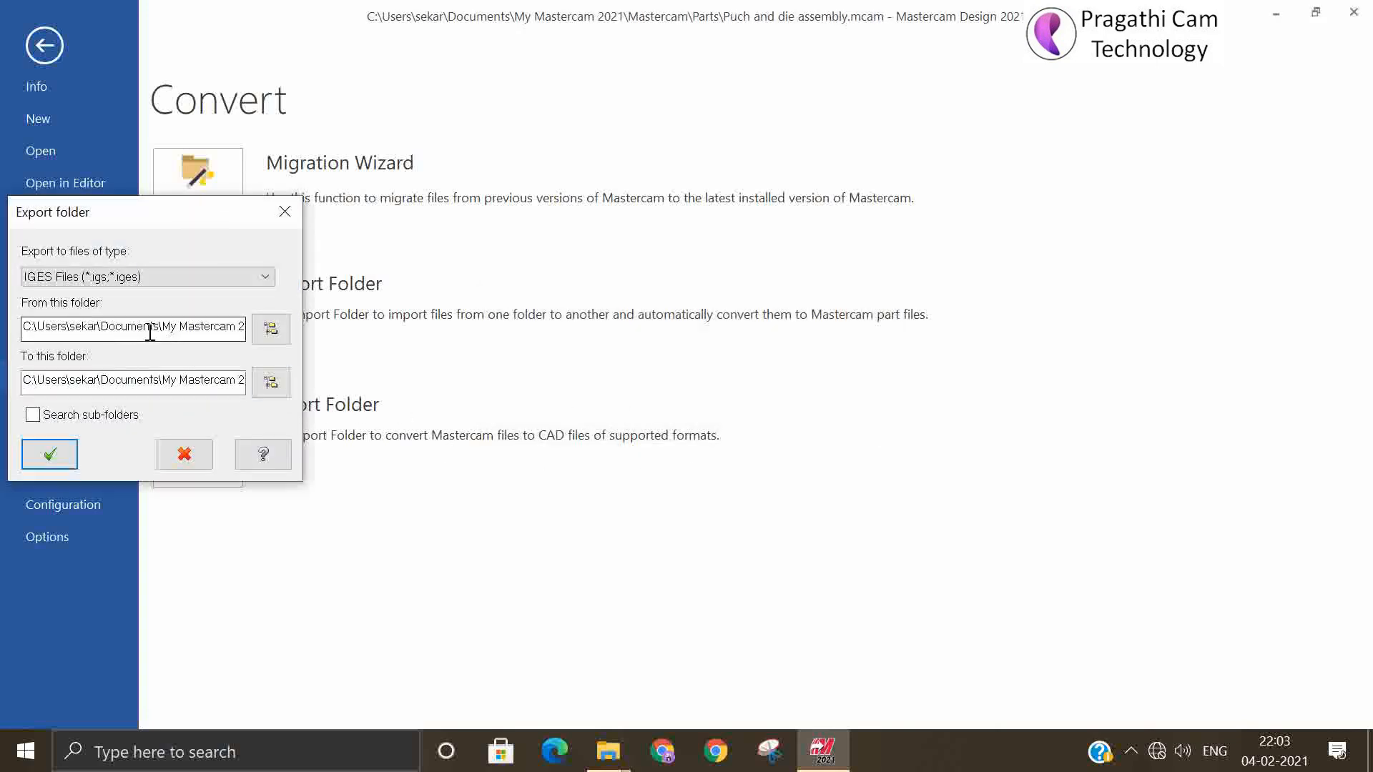
{"action": "left_click", "coordinate": [138, 384]}
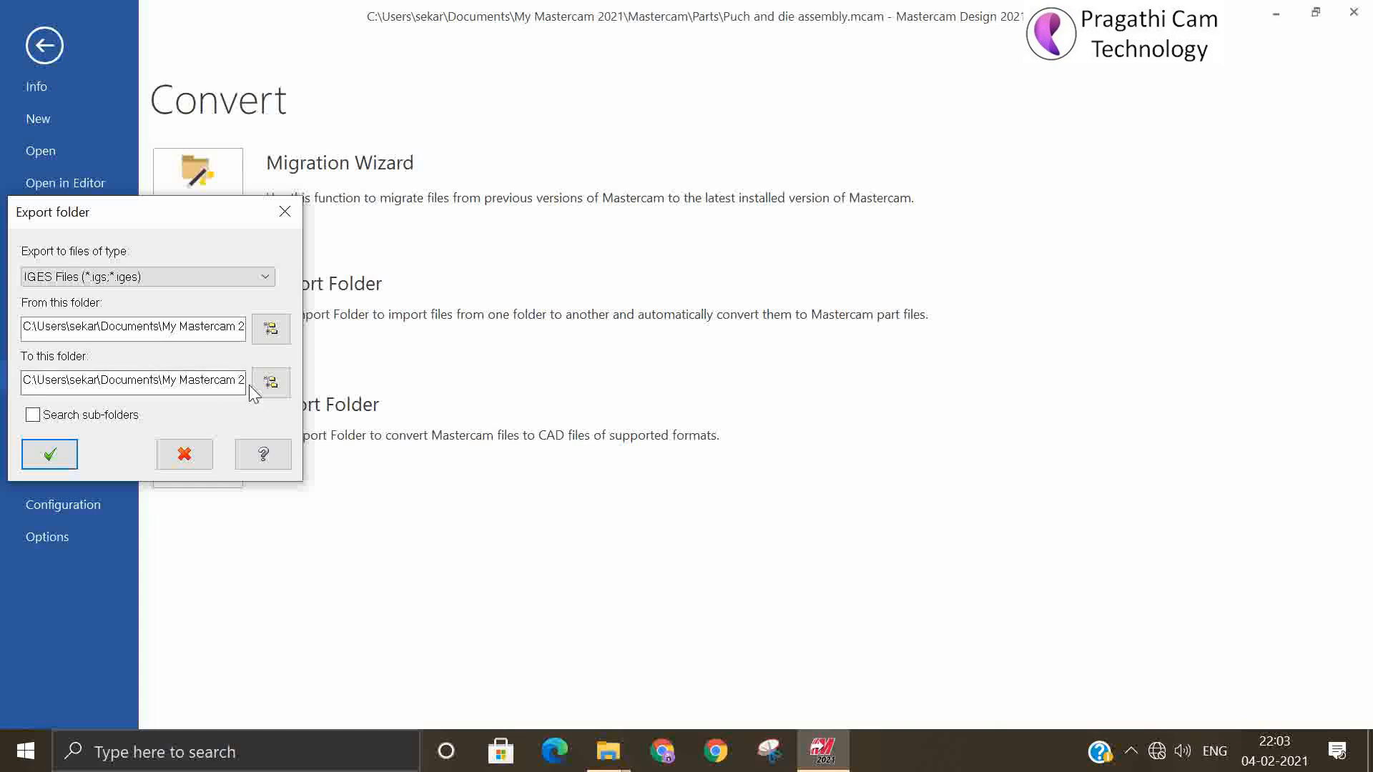
{"action": "left_click", "coordinate": [235, 328]}
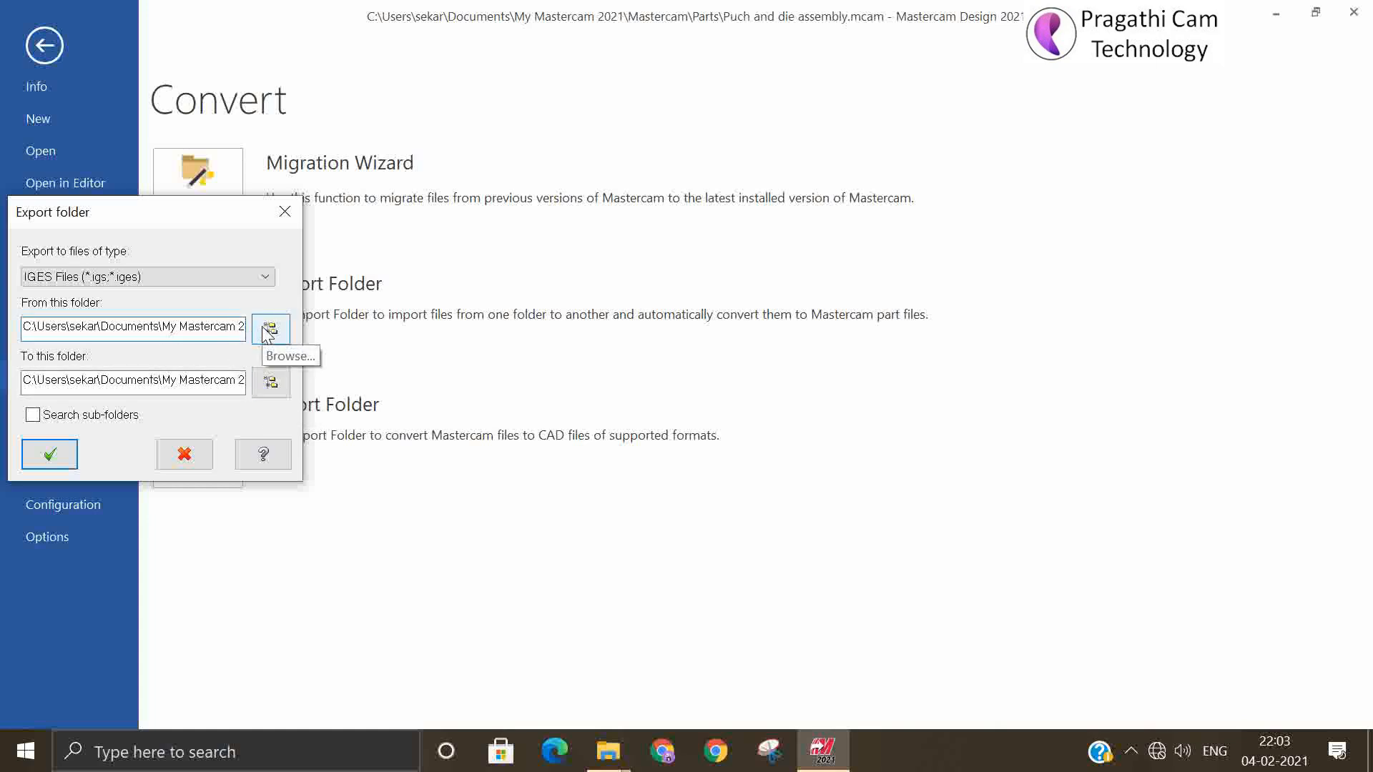
{"action": "left_click", "coordinate": [173, 326]}
{"action": "key", "text": "Right"}
{"action": "key", "text": "Right"}
{"action": "key", "text": "Right"}
{"action": "key", "text": "Right"}
{"action": "key", "text": "Right"}
{"action": "key", "text": "Right"}
{"action": "key", "text": "Right"}
{"action": "key", "text": "Right"}
{"action": "key", "text": "Right"}
{"action": "key", "text": "Right"}
{"action": "key", "text": "Right"}
{"action": "key", "text": "Right"}
{"action": "key", "text": "Right"}
{"action": "key", "text": "Right"}
{"action": "key", "text": "Right"}
{"action": "key", "text": "Right"}
{"action": "key", "text": "Right"}
{"action": "key", "text": "Right"}
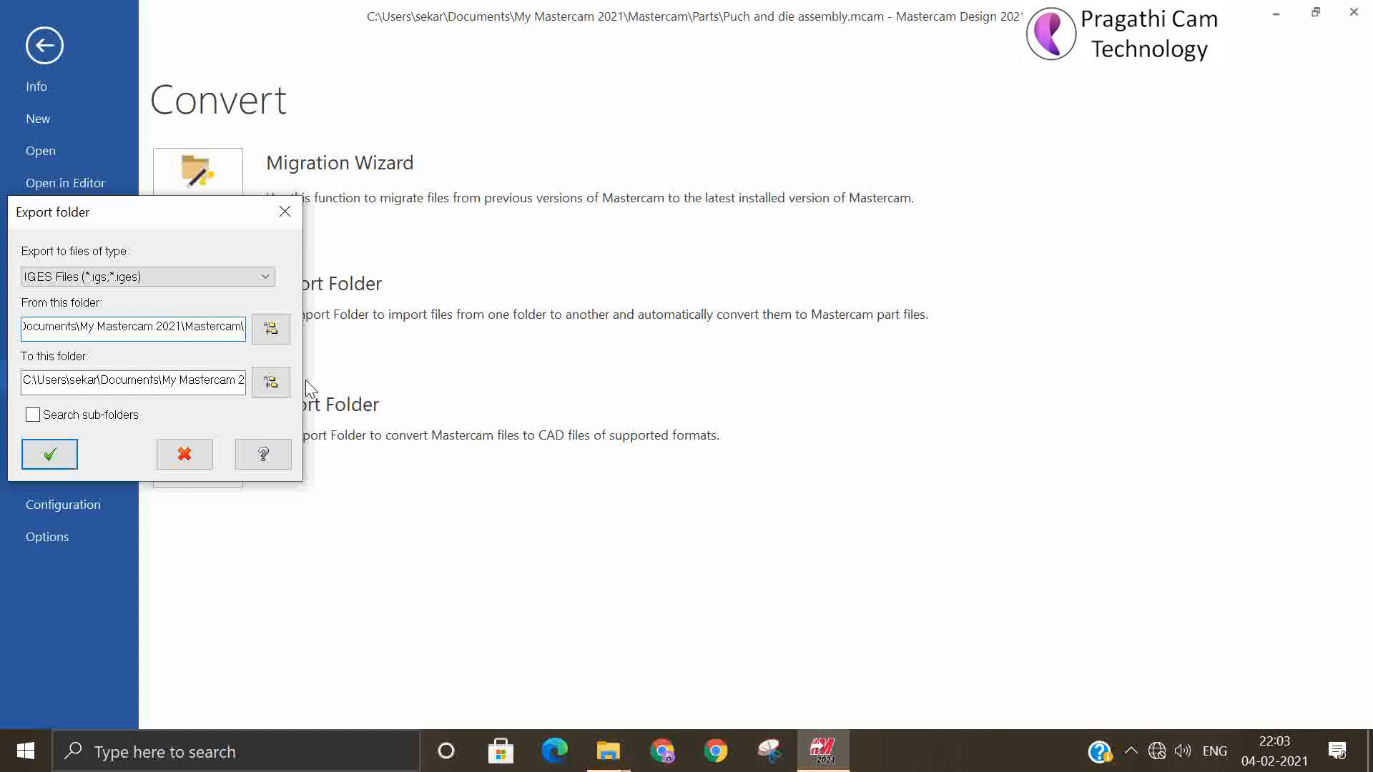
{"action": "left_click", "coordinate": [177, 380]}
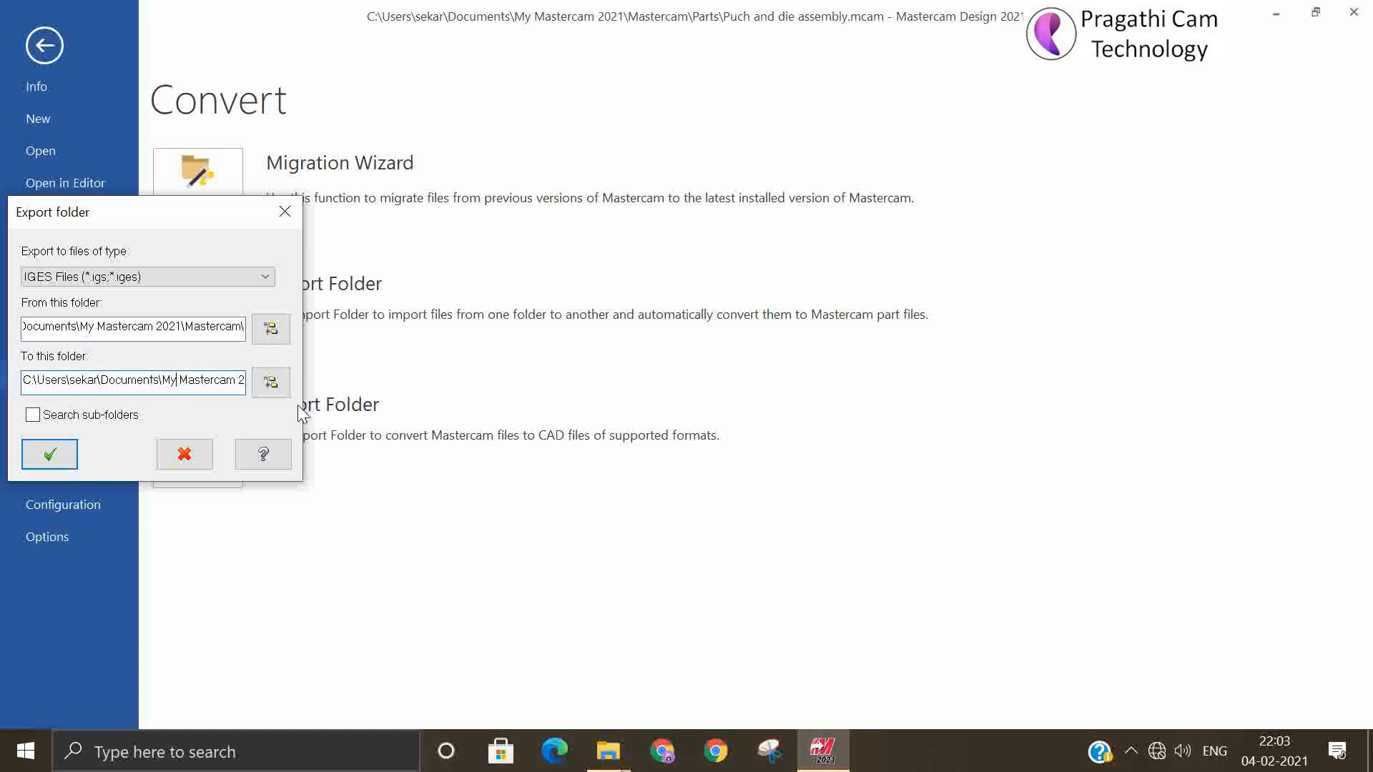
{"action": "key", "text": "Right"}
{"action": "key", "text": "Right"}
{"action": "key", "text": "Right"}
{"action": "key", "text": "Right"}
{"action": "key", "text": "Right"}
{"action": "key", "text": "Right"}
{"action": "key", "text": "Right"}
{"action": "key", "text": "Right"}
{"action": "key", "text": "Right"}
{"action": "key", "text": "Right"}
{"action": "key", "text": "Right"}
{"action": "key", "text": "Right"}
{"action": "key", "text": "Right"}
{"action": "key", "text": "Right"}
{"action": "key", "text": "Right"}
{"action": "key", "text": "Right"}
{"action": "key", "text": "Right"}
{"action": "key", "text": "Right"}
{"action": "key", "text": "Right"}
{"action": "key", "text": "Right"}
{"action": "key", "text": "Right"}
{"action": "key", "text": "Right"}
{"action": "key", "text": "Right"}
{"action": "key", "text": "Right"}
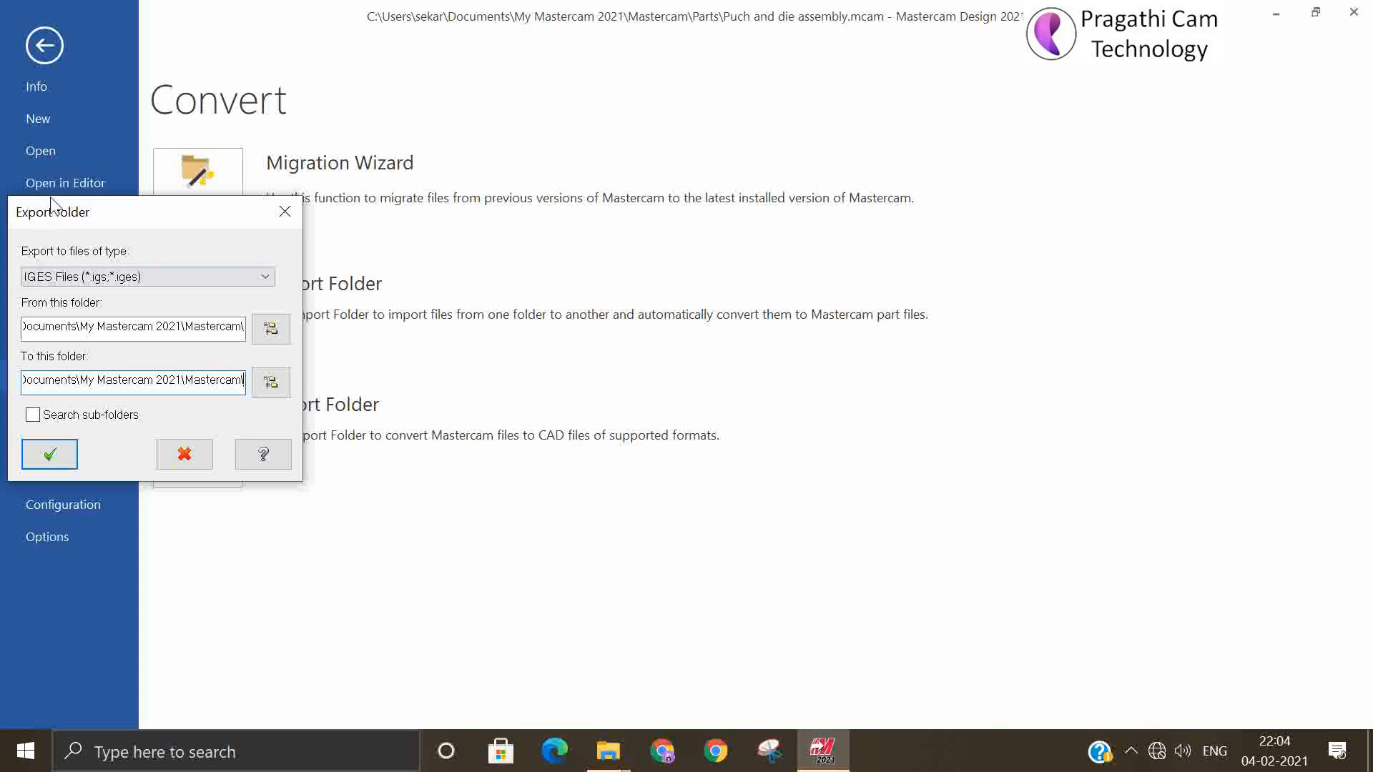
{"action": "left_click", "coordinate": [185, 455]}
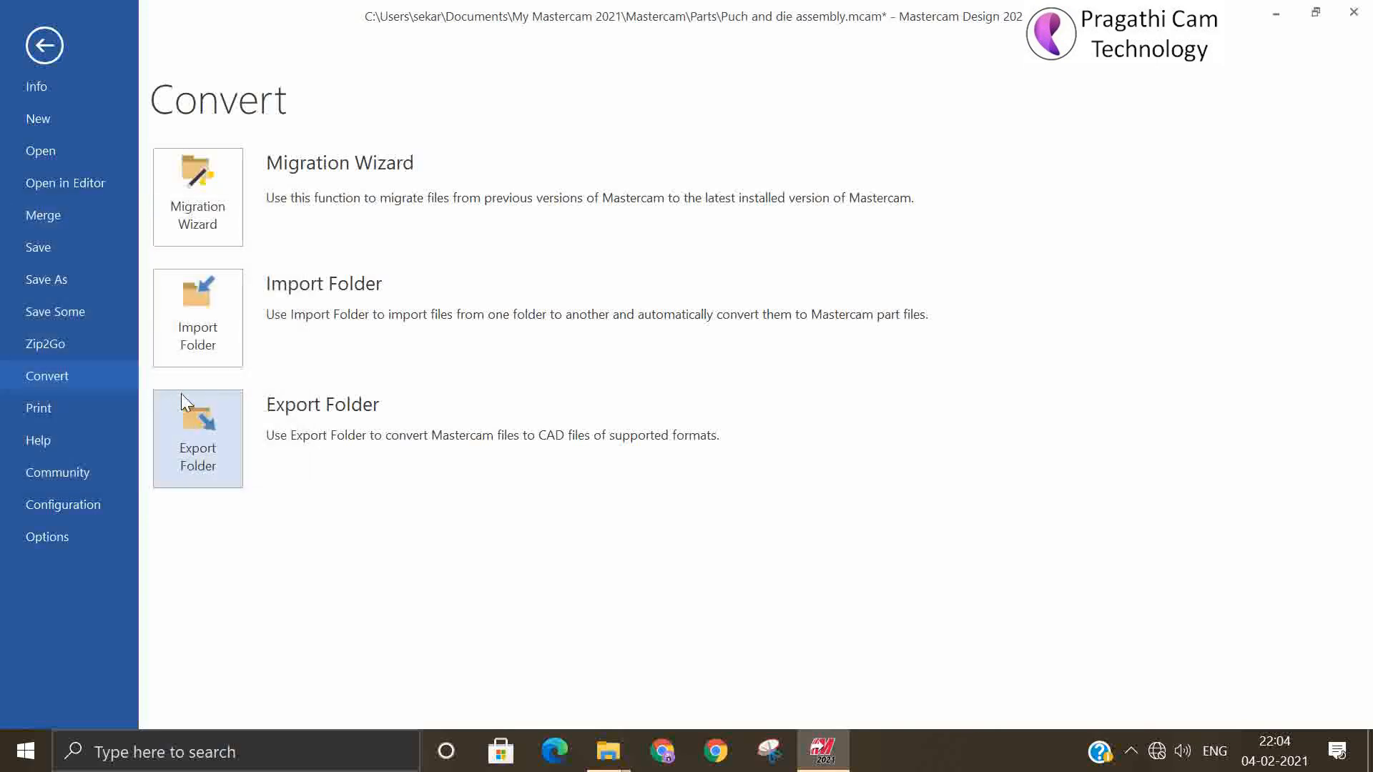
{"action": "left_click", "coordinate": [43, 50]}
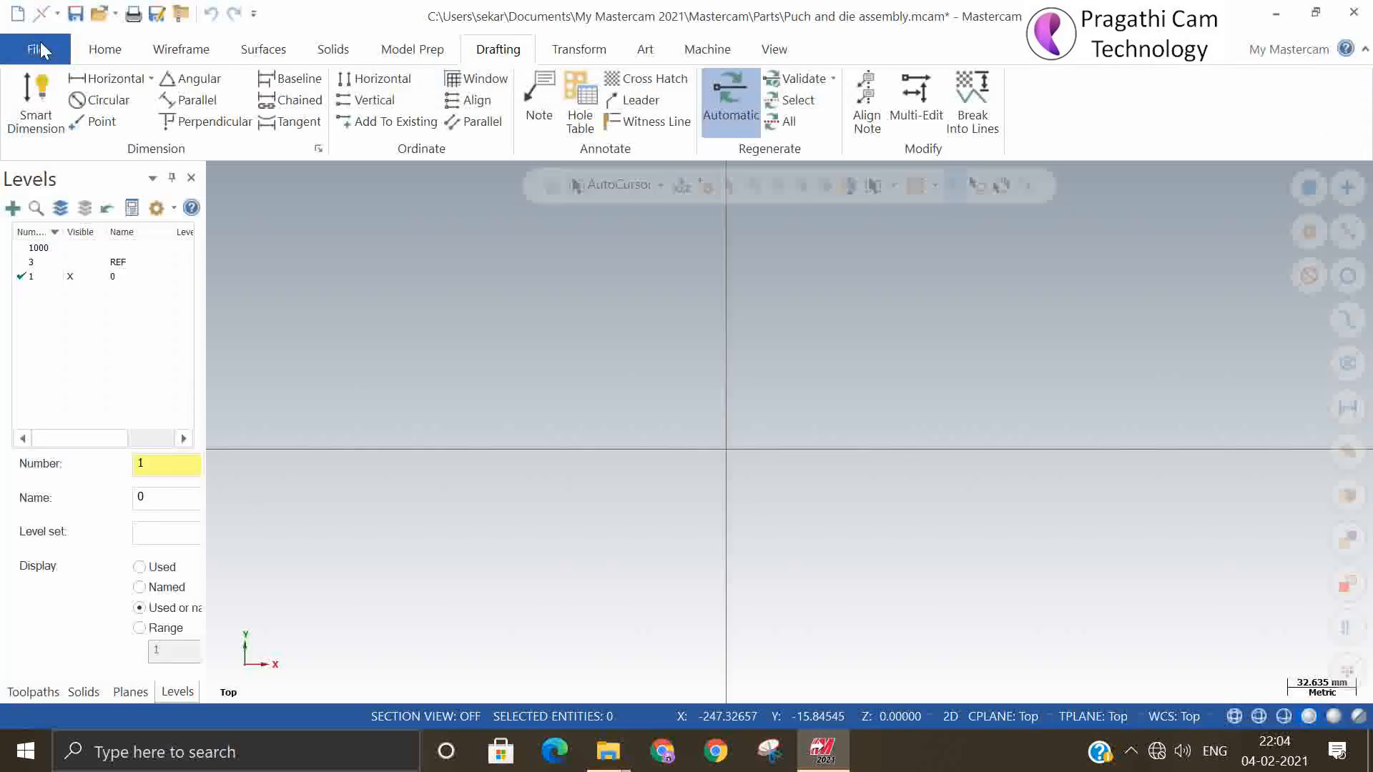
Start Open in Editor and look through the Public Documents folder under C:\Users\Public, going back up to the C: drive
{"action": "left_click", "coordinate": [41, 50]}
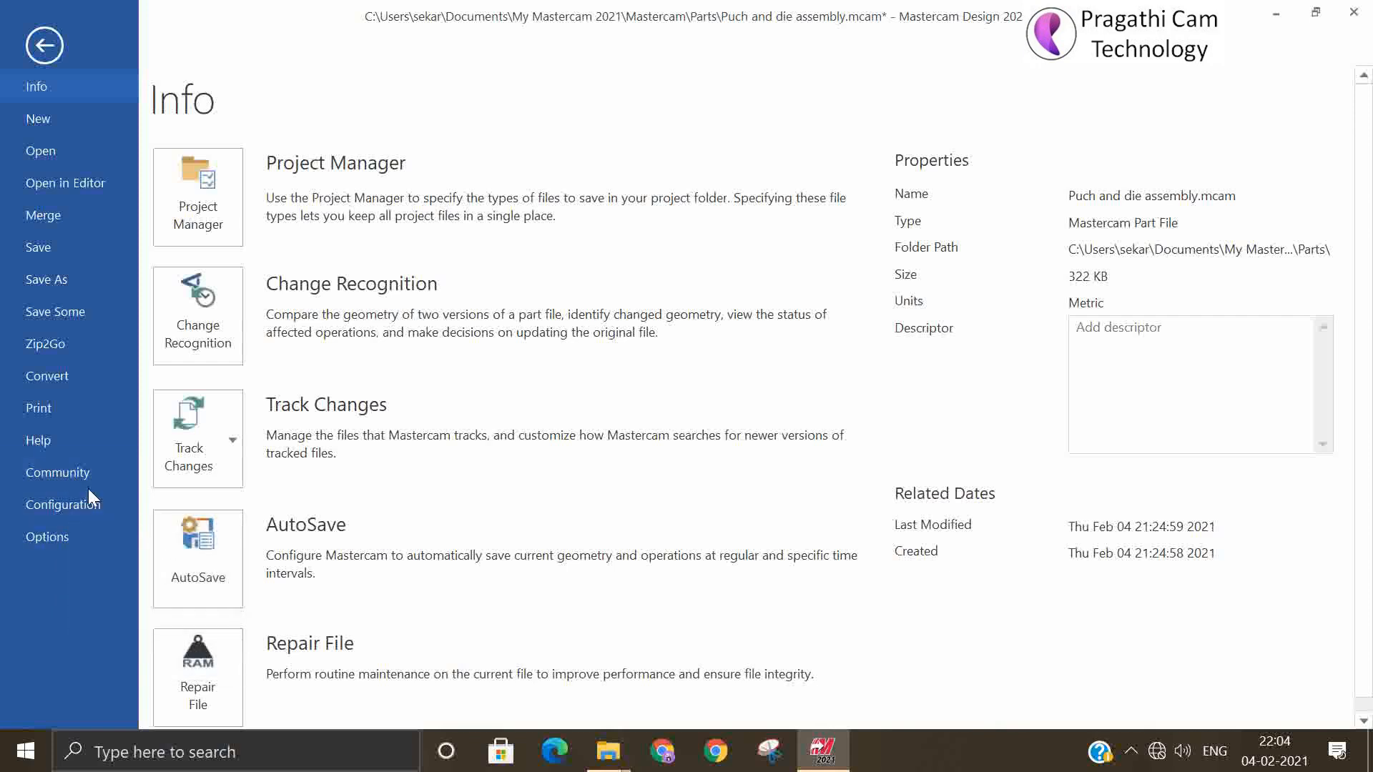
{"action": "left_click", "coordinate": [75, 194]}
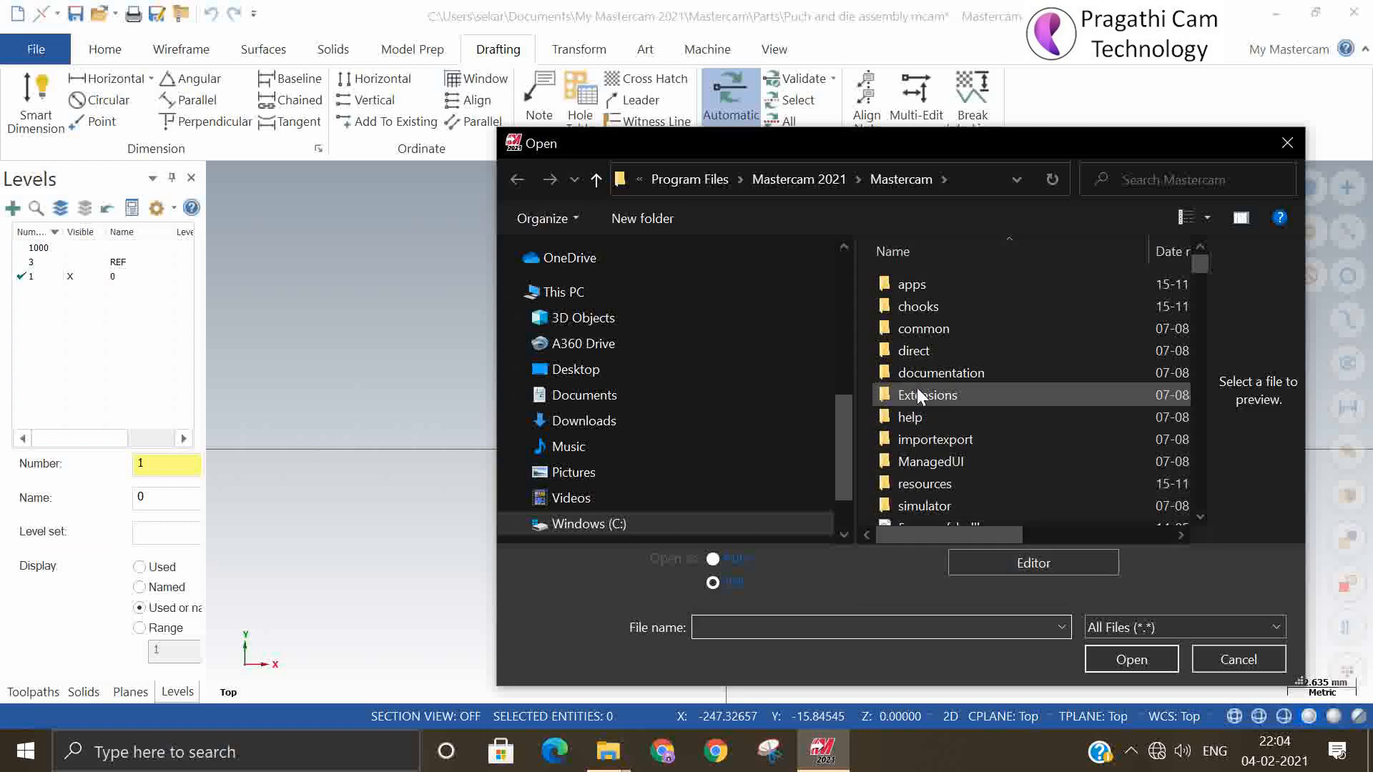
{"action": "scroll", "coordinate": [923, 458], "scroll_direction": "down", "scroll_amount": 2}
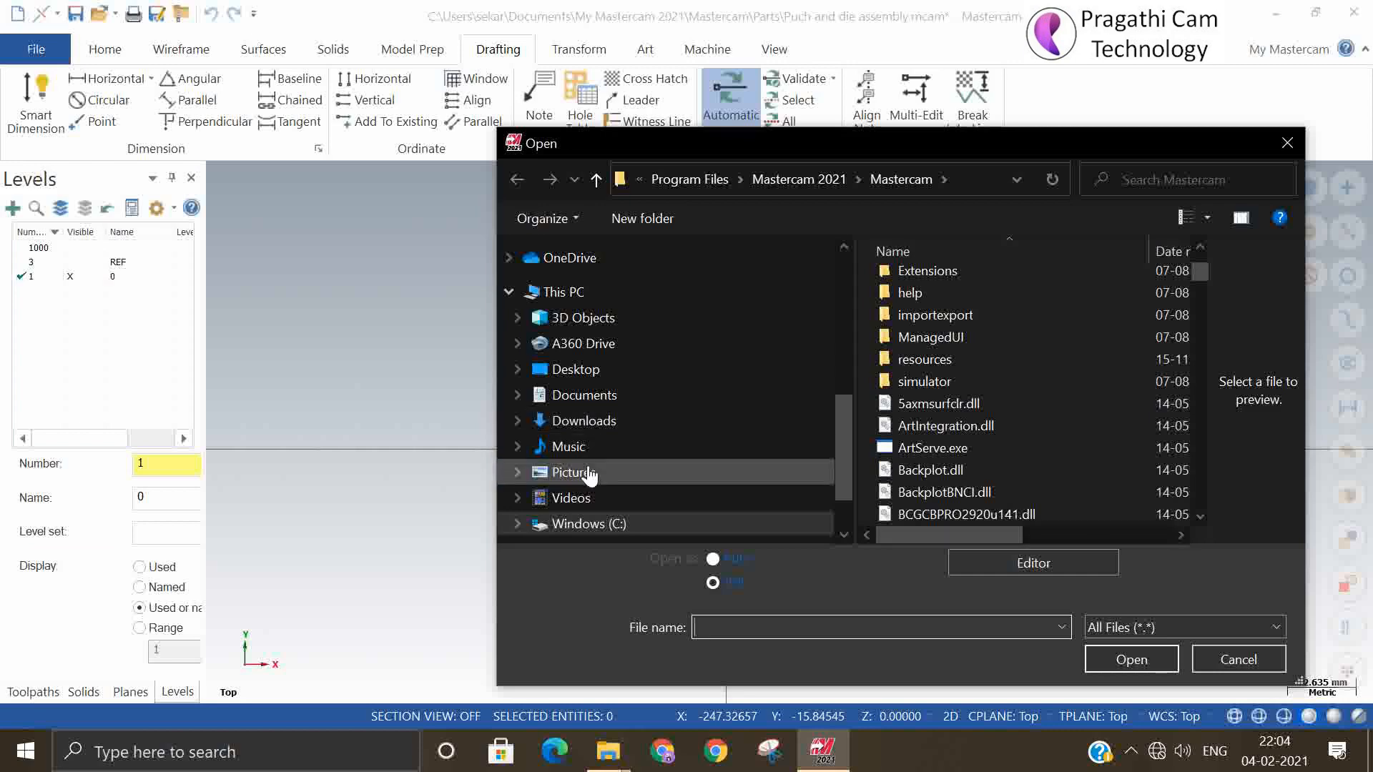
{"action": "left_click", "coordinate": [594, 526]}
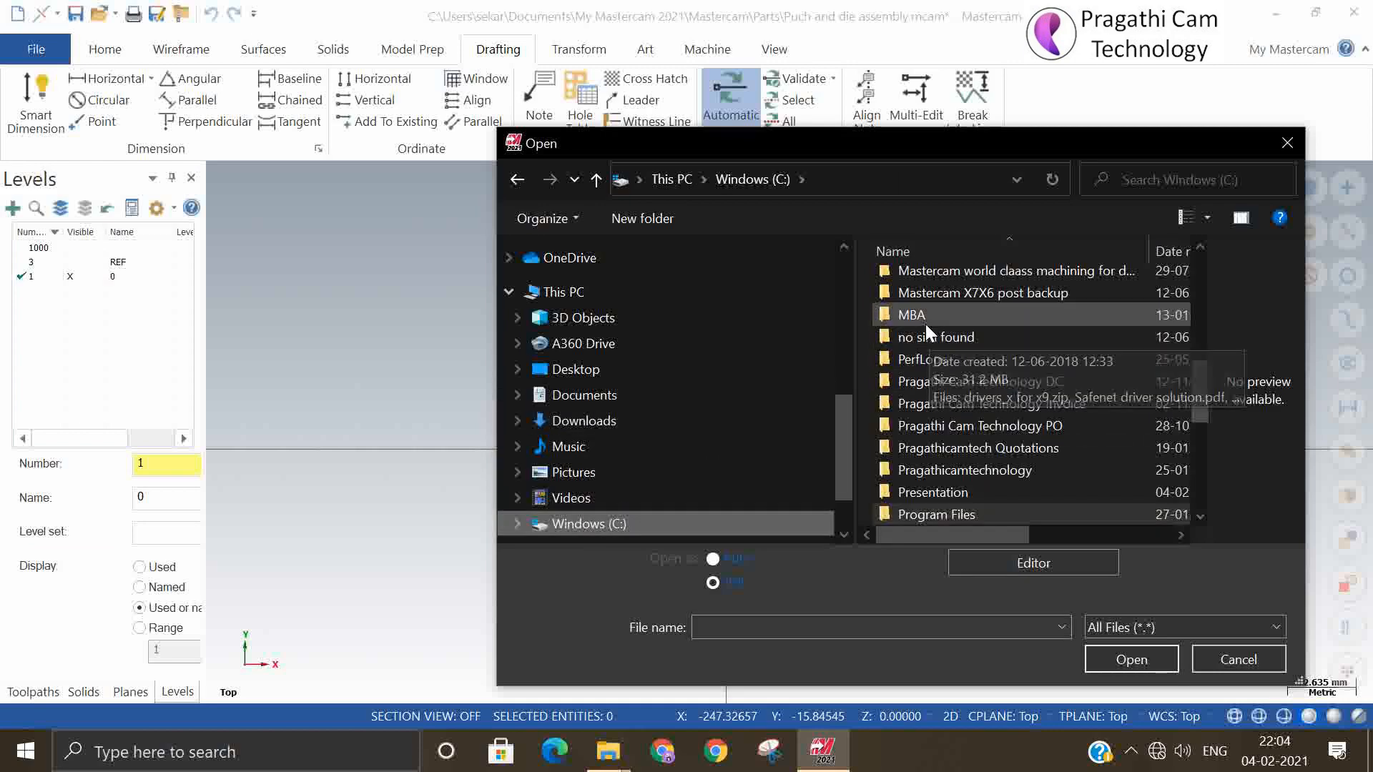
{"action": "scroll", "coordinate": [965, 451], "scroll_direction": "down", "scroll_amount": 5}
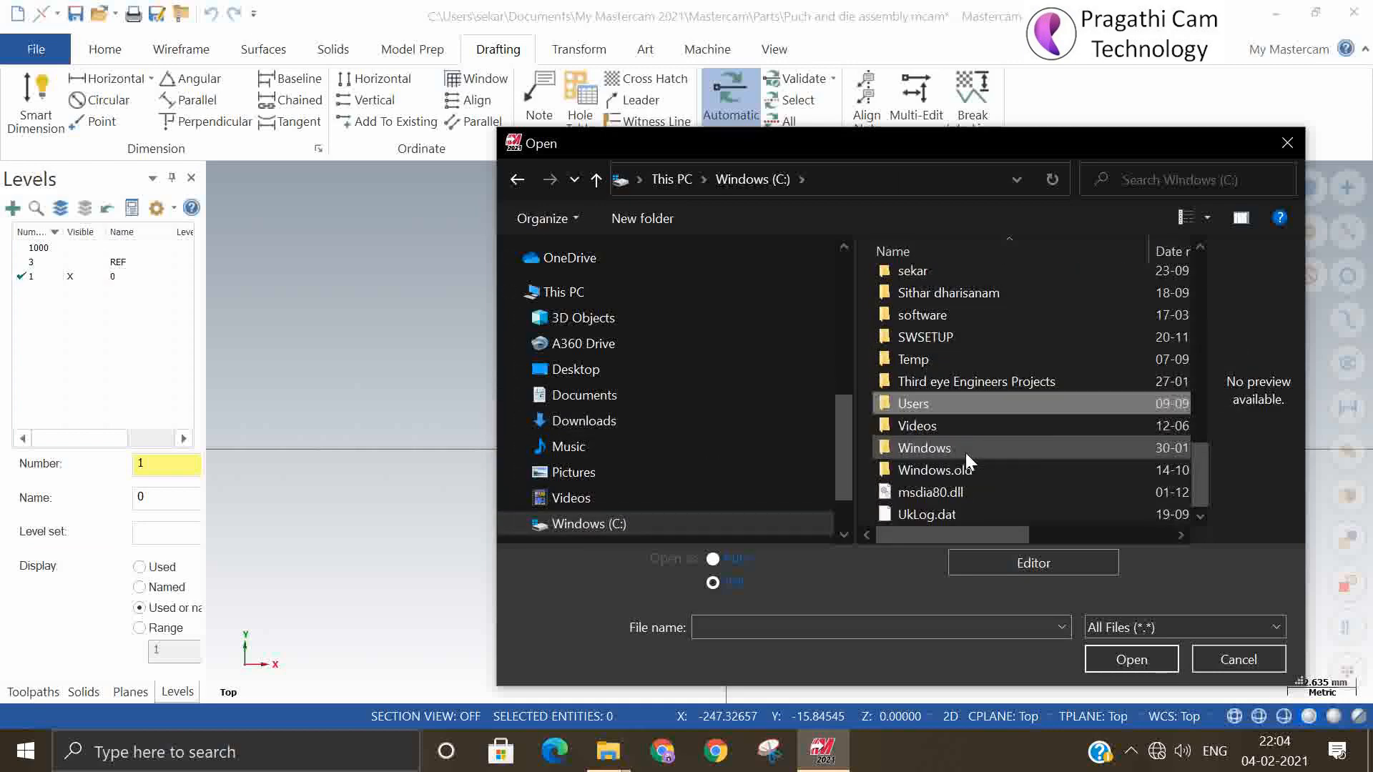
{"action": "double_click", "coordinate": [914, 398]}
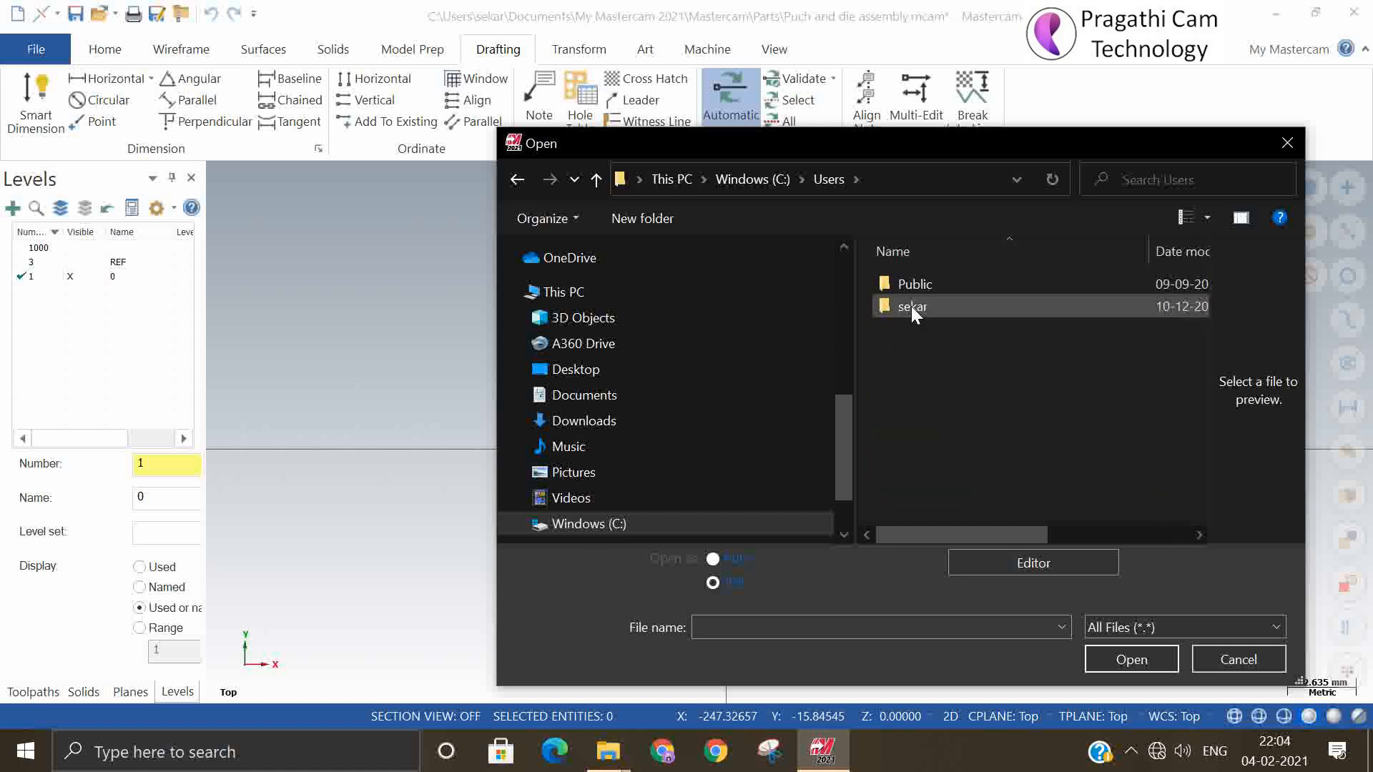
{"action": "double_click", "coordinate": [912, 283]}
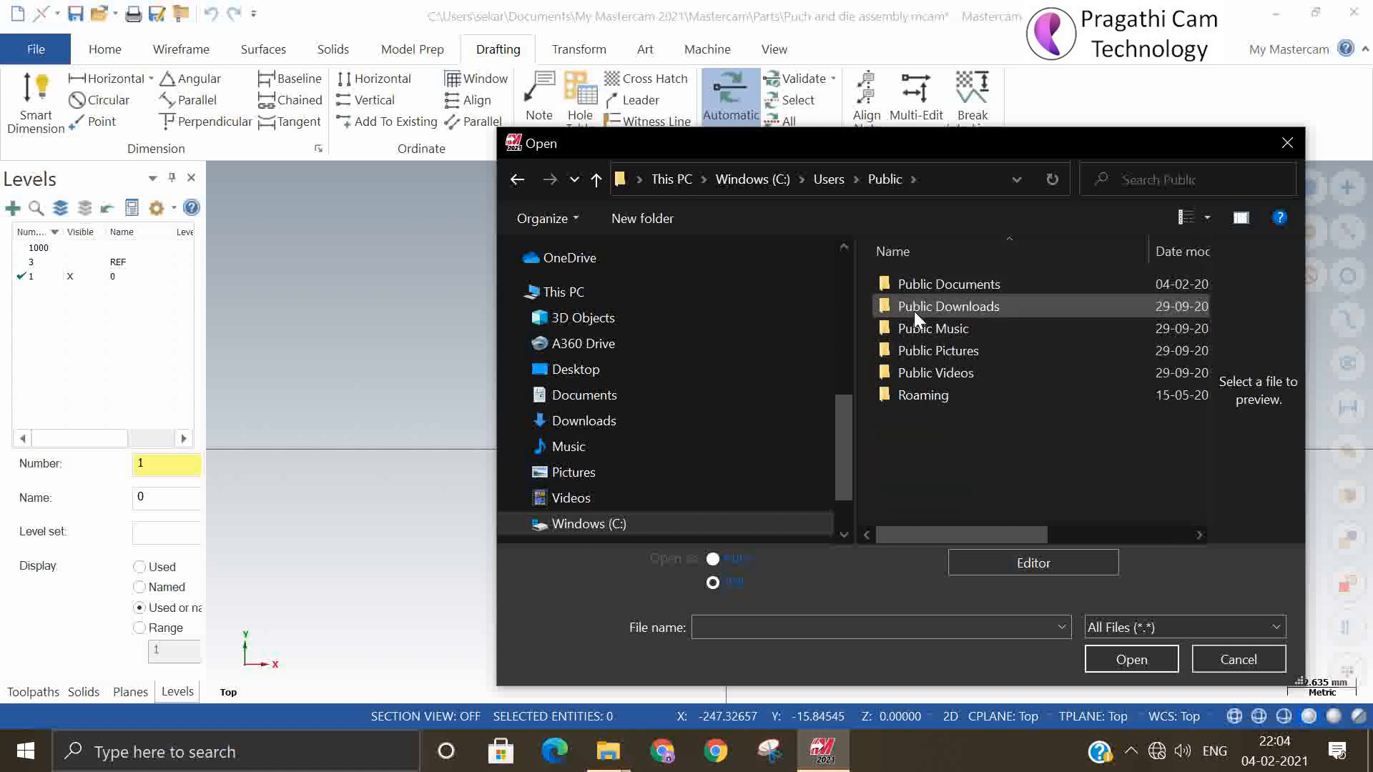
{"action": "left_click", "coordinate": [931, 286]}
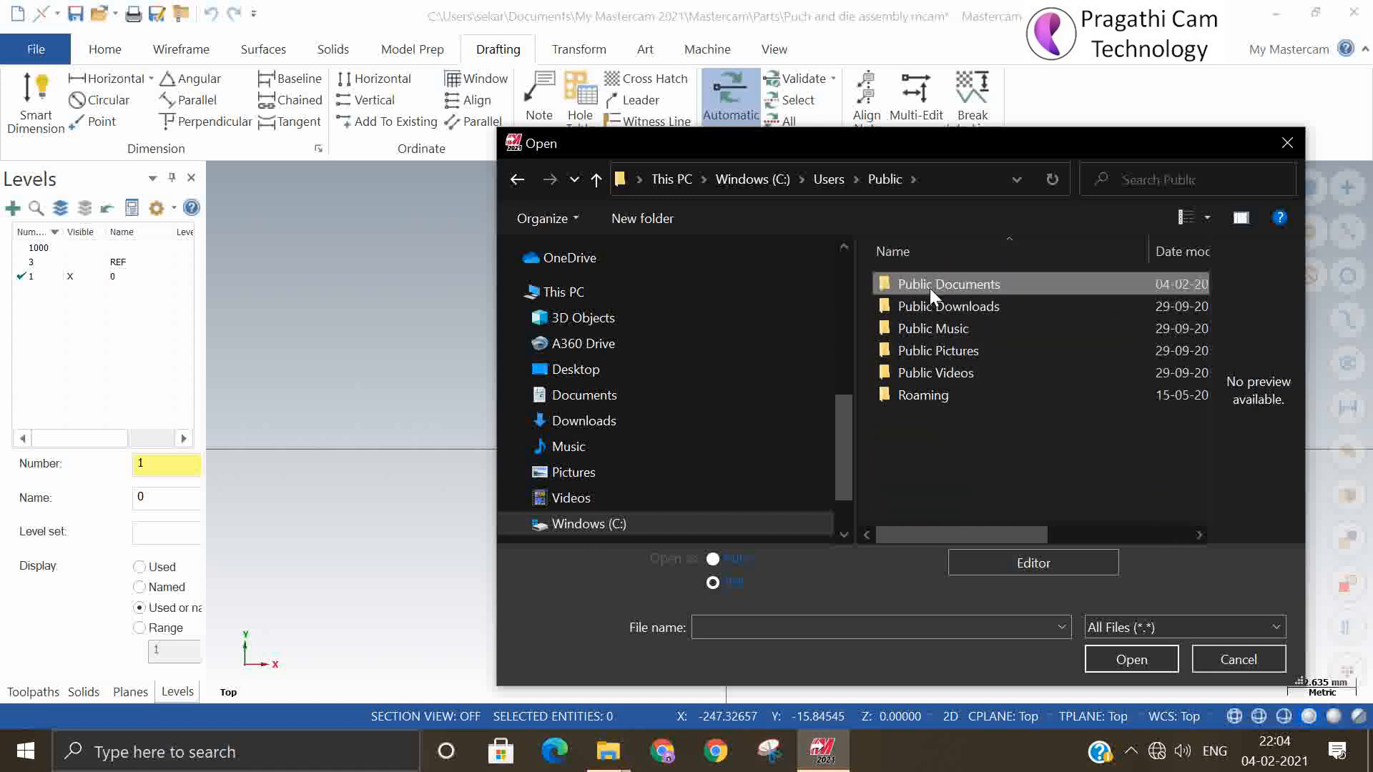
{"action": "double_click", "coordinate": [929, 288]}
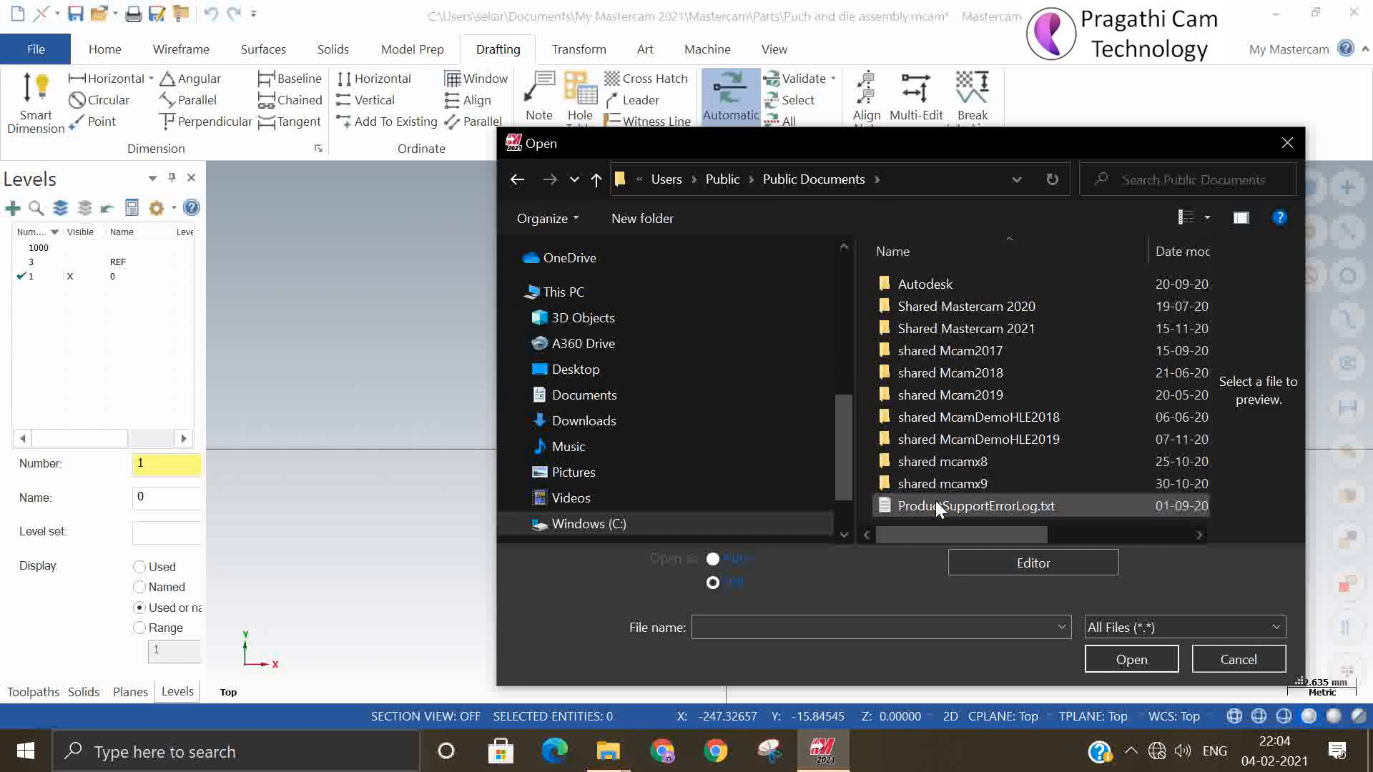
{"action": "left_click", "coordinate": [597, 179]}
{"action": "left_click", "coordinate": [598, 179]}
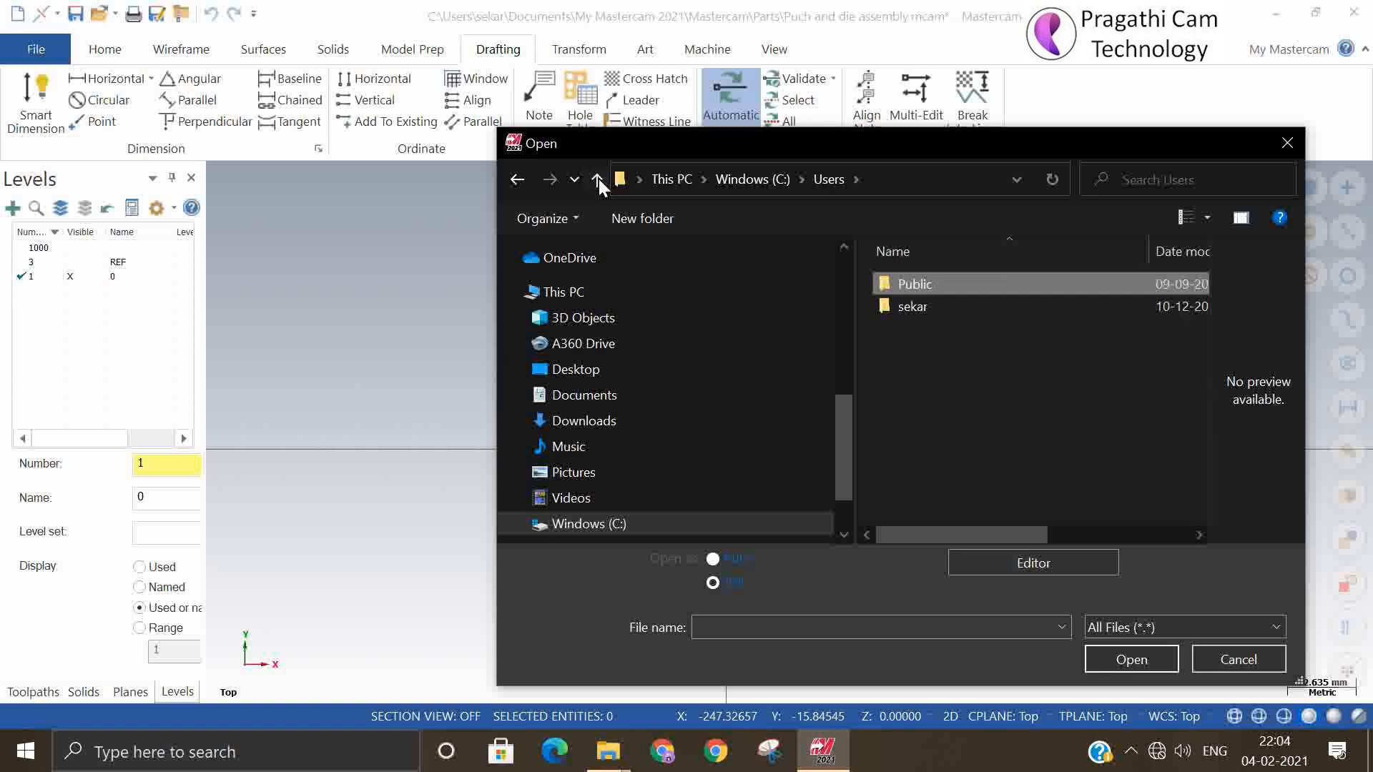
{"action": "left_click", "coordinate": [598, 178]}
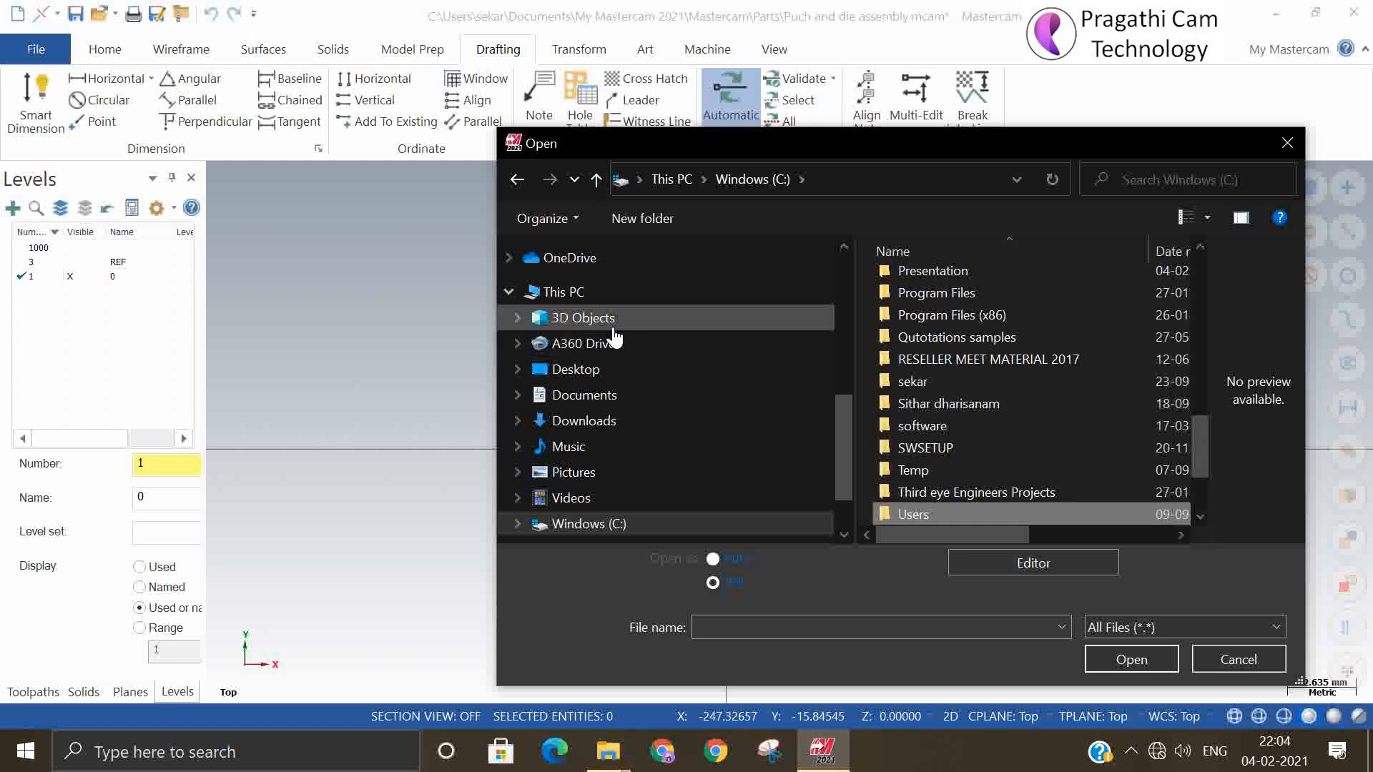
Browse to Documents\My Mastercam 2021\Mastercam\Mill\NC and select the file 4586.nc
{"action": "left_click", "coordinate": [602, 395]}
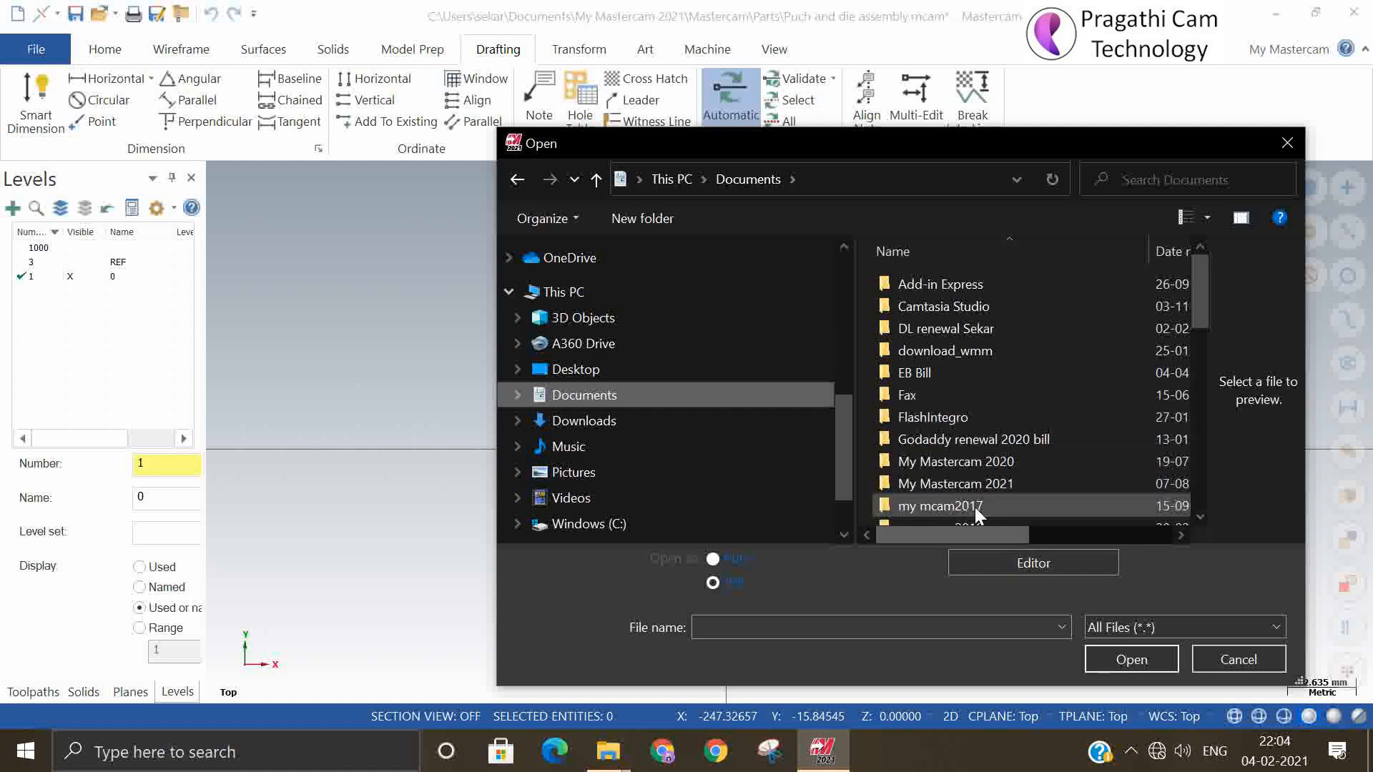
{"action": "double_click", "coordinate": [997, 483]}
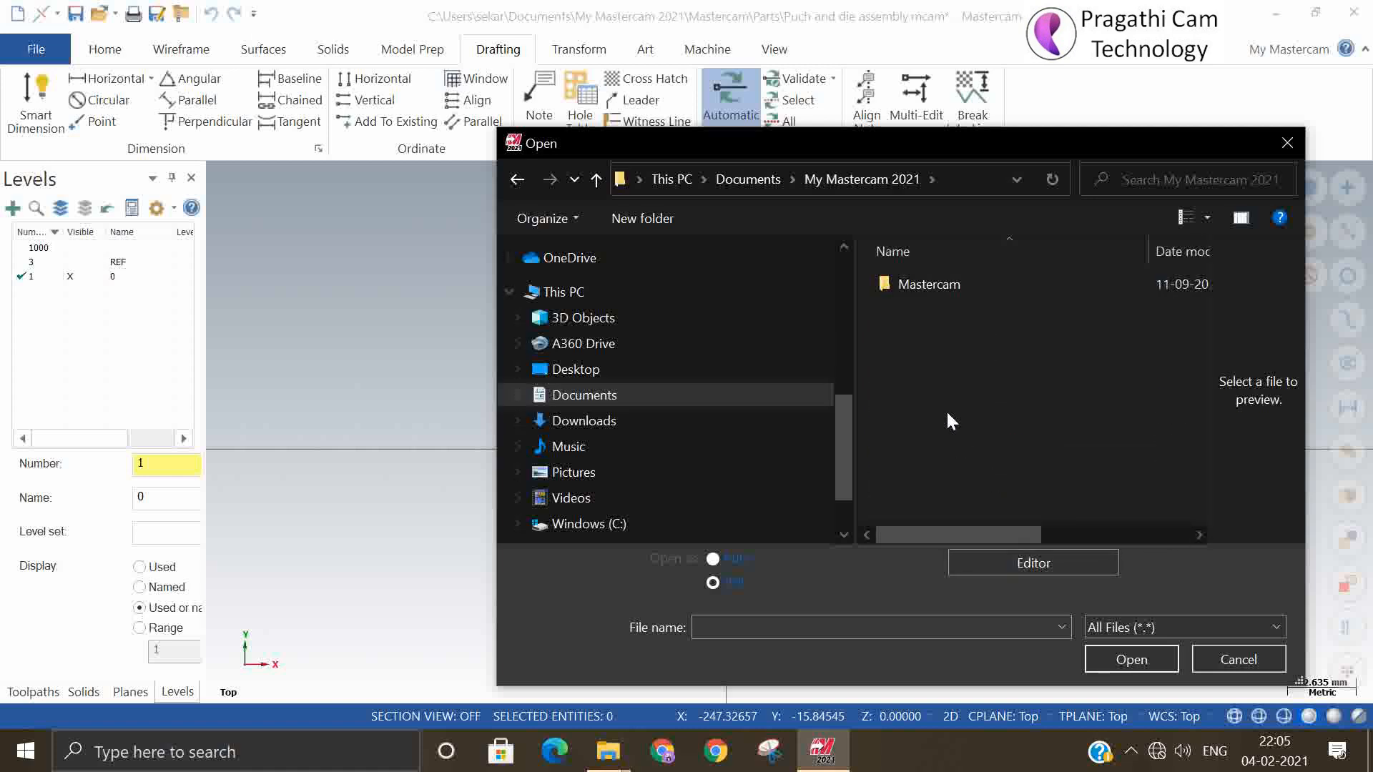
{"action": "double_click", "coordinate": [923, 285]}
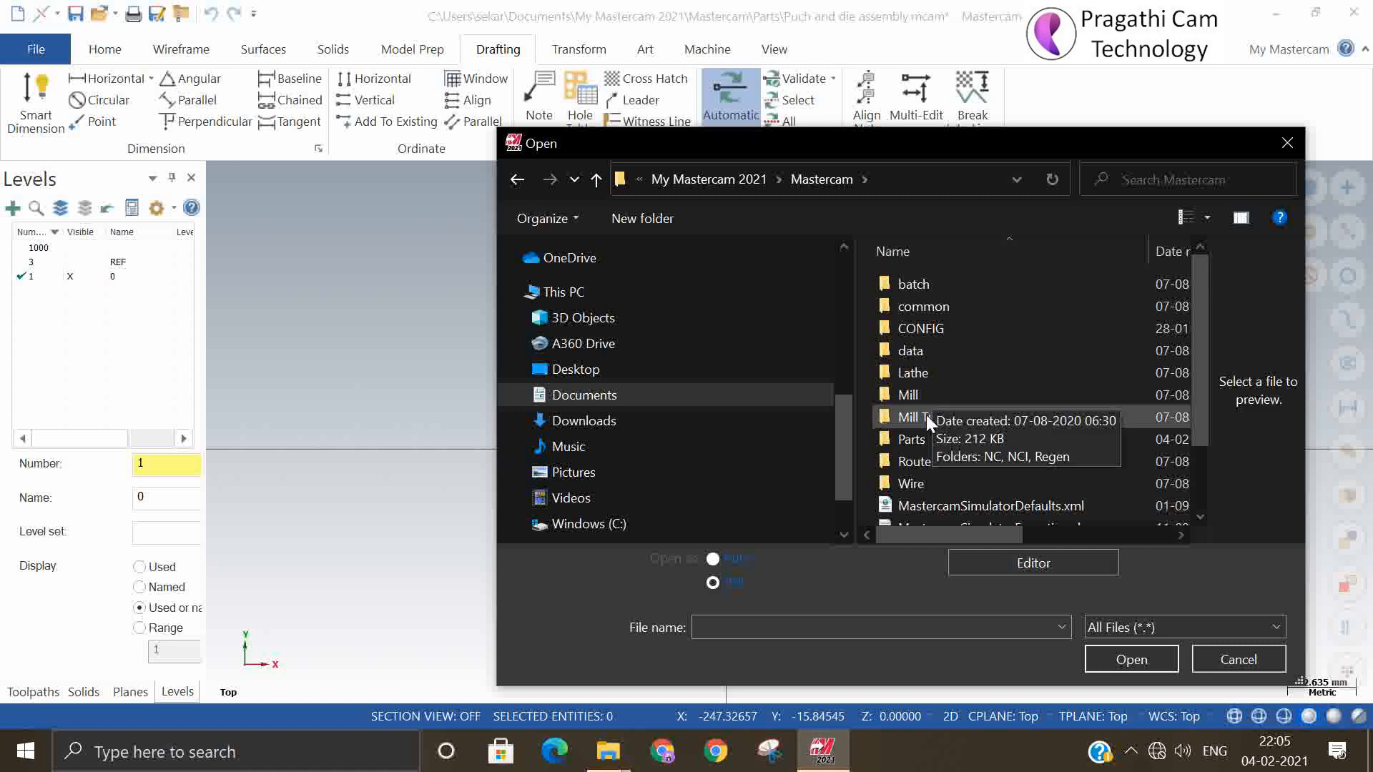
{"action": "double_click", "coordinate": [918, 398]}
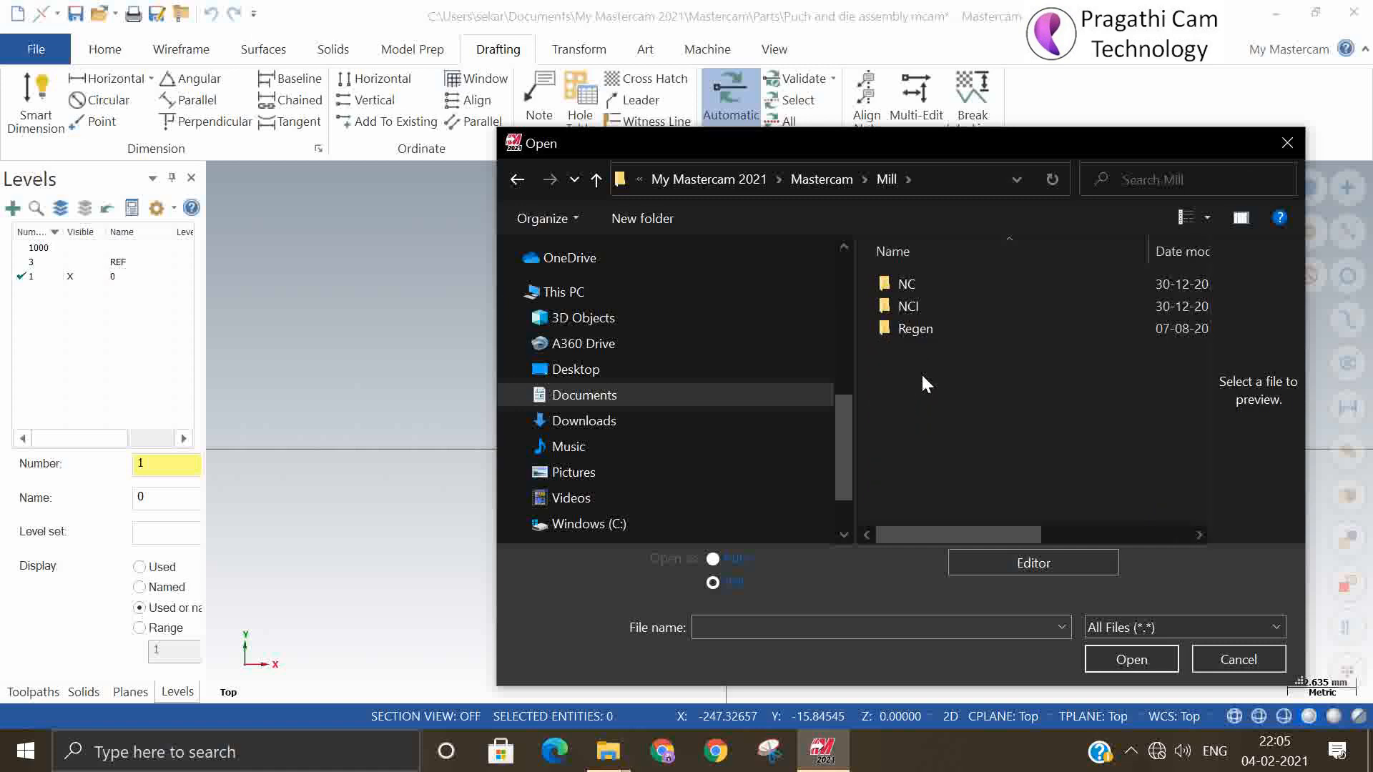
{"action": "double_click", "coordinate": [909, 286]}
{"action": "left_click", "coordinate": [914, 307]}
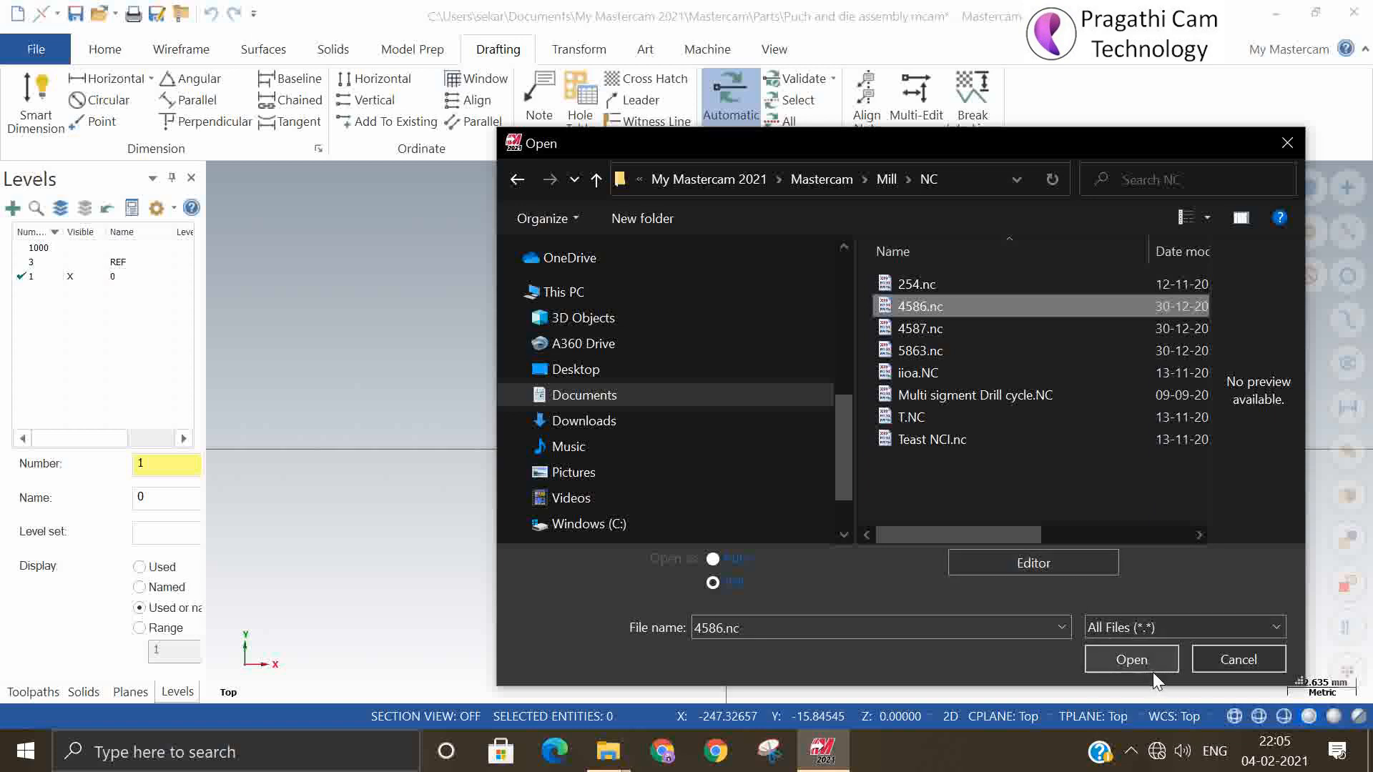
Choose MASTERCAM as the file editor and open 4586.nc in it
{"action": "left_click", "coordinate": [1032, 570]}
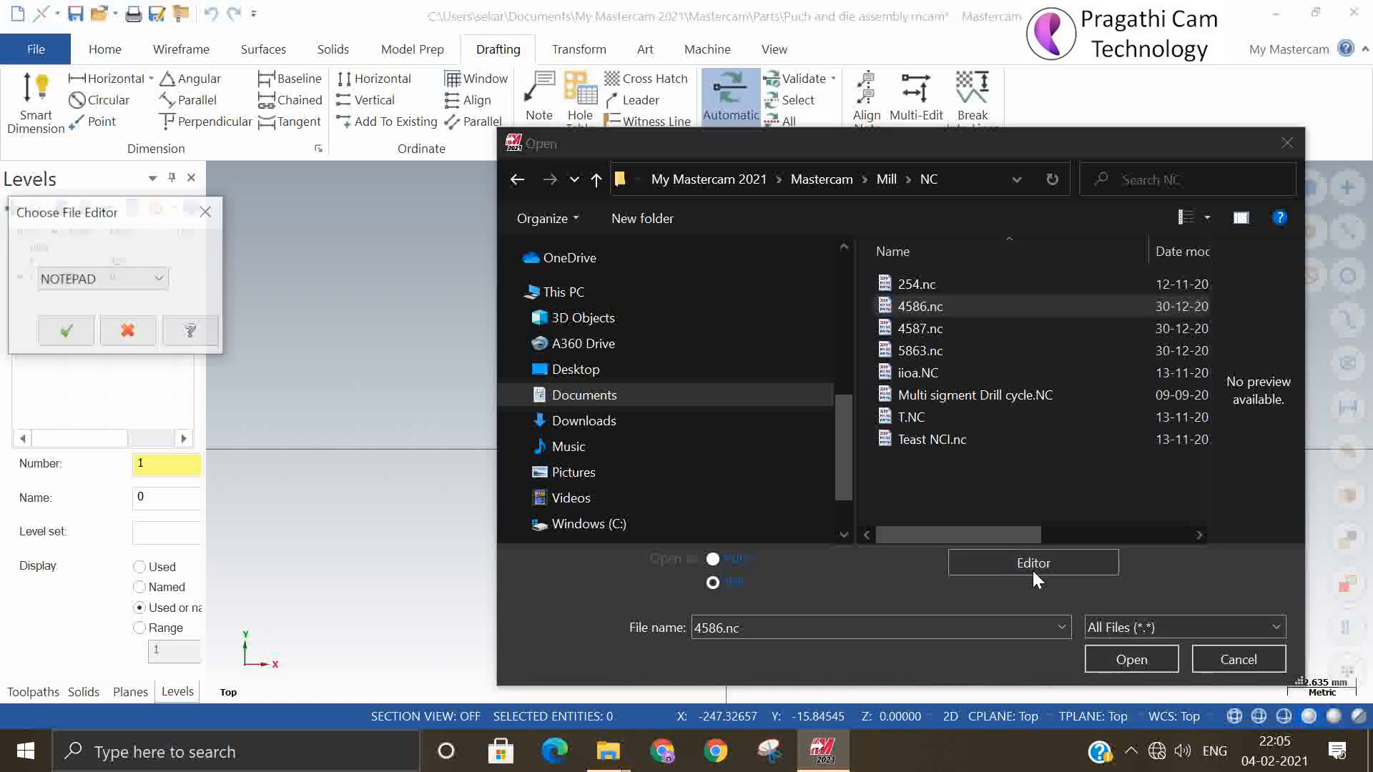
{"action": "left_click", "coordinate": [160, 281]}
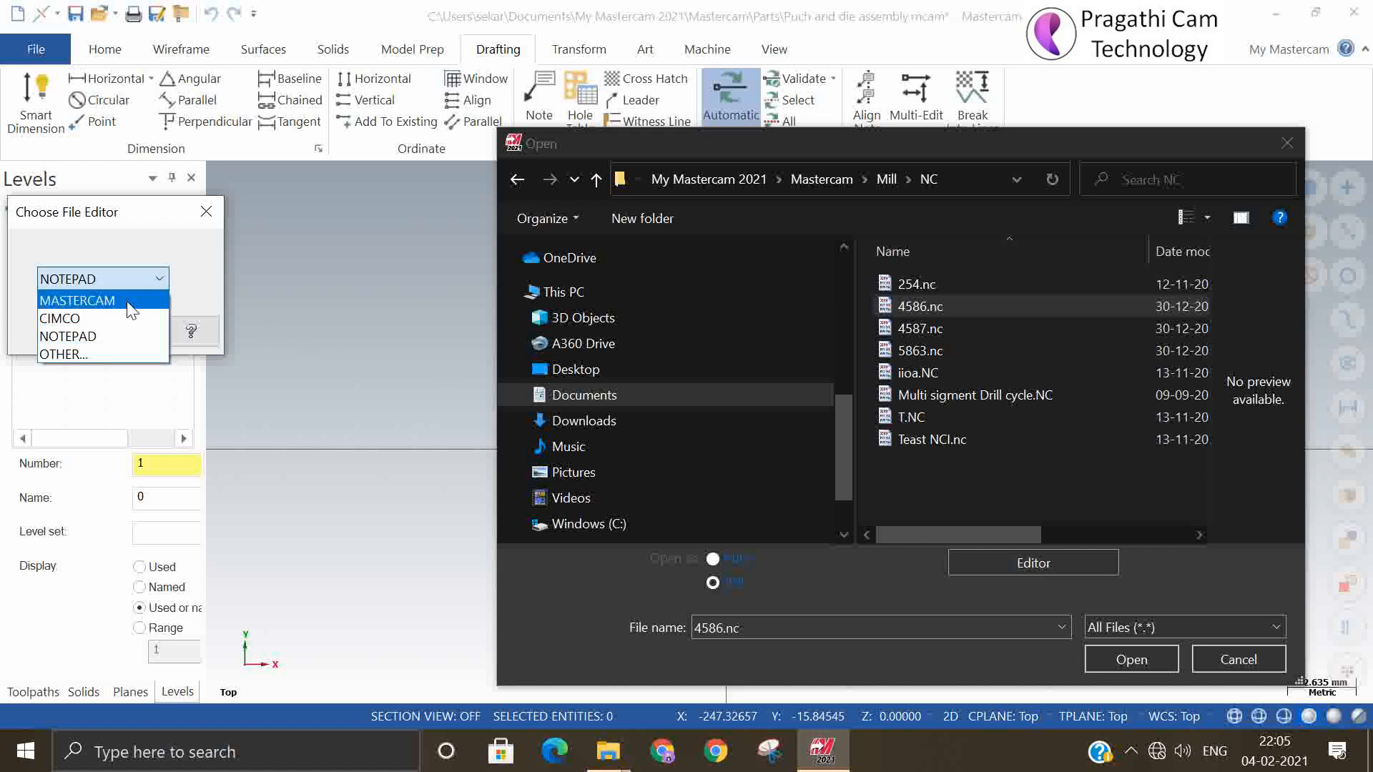
{"action": "left_click", "coordinate": [108, 337]}
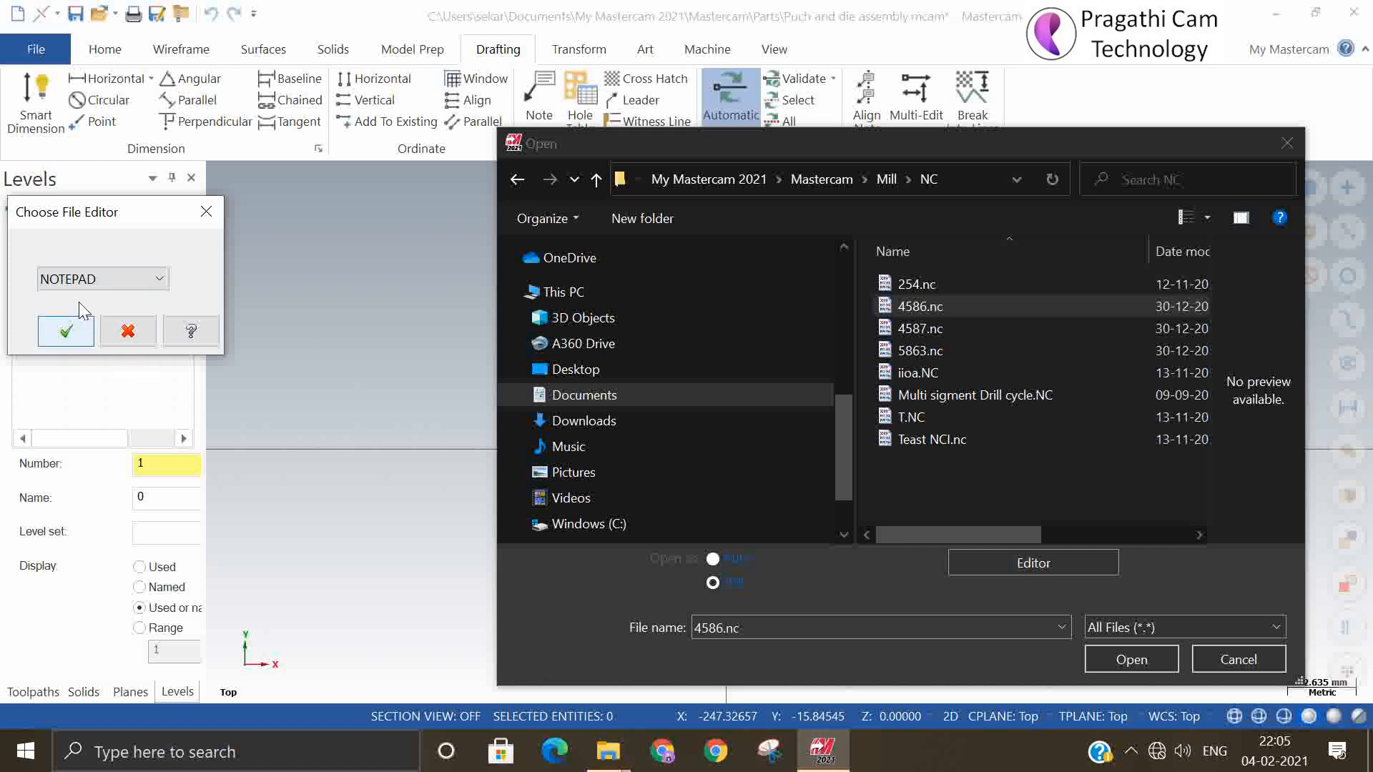
{"action": "left_click", "coordinate": [86, 281]}
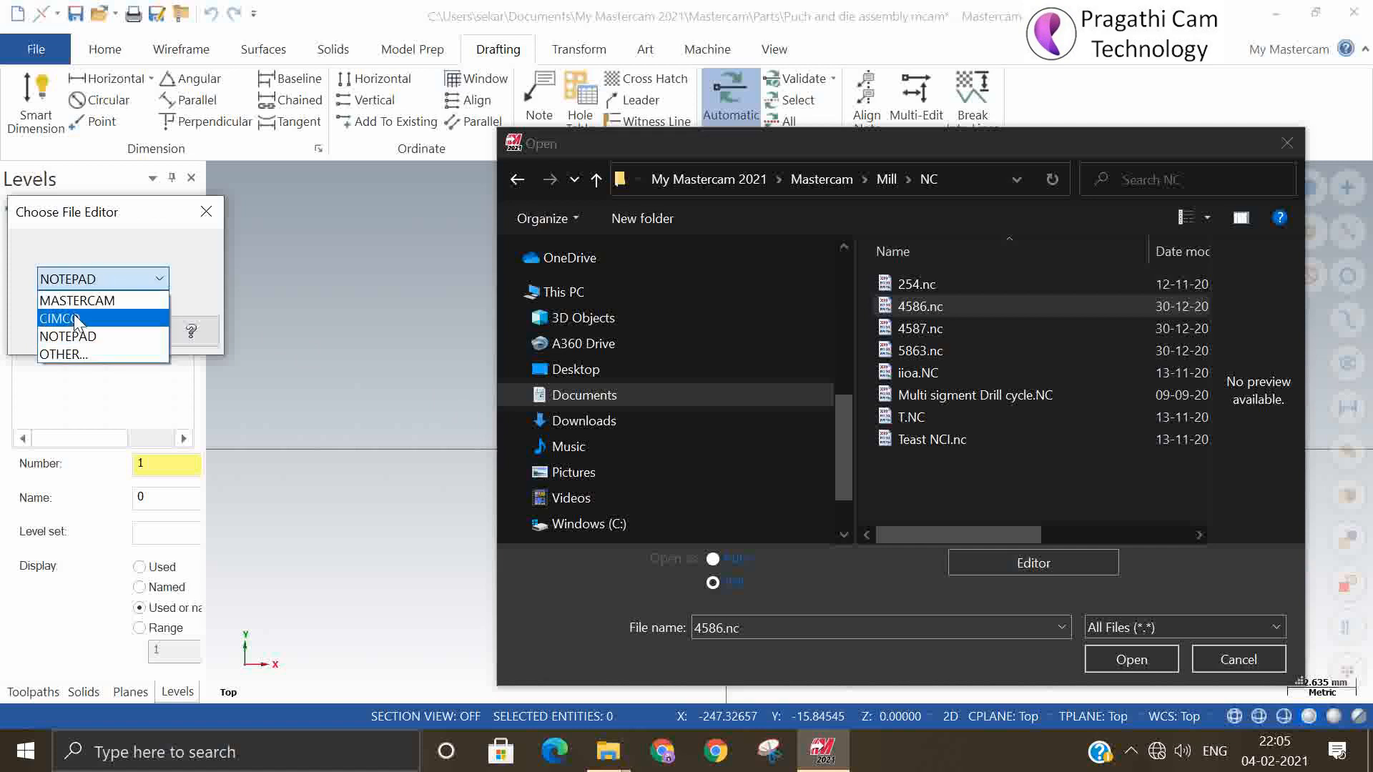
{"action": "left_click", "coordinate": [77, 301]}
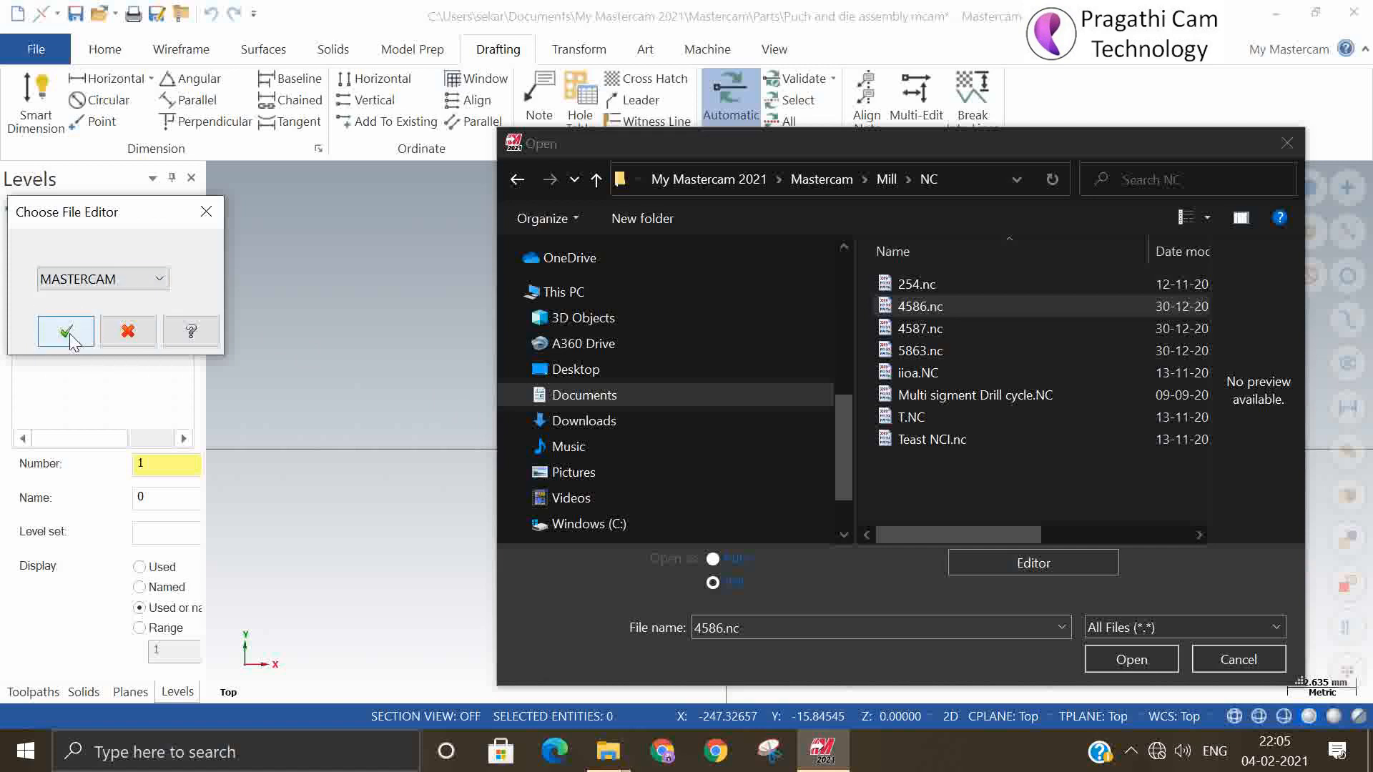
{"action": "left_click", "coordinate": [67, 331]}
{"action": "left_click", "coordinate": [1129, 659]}
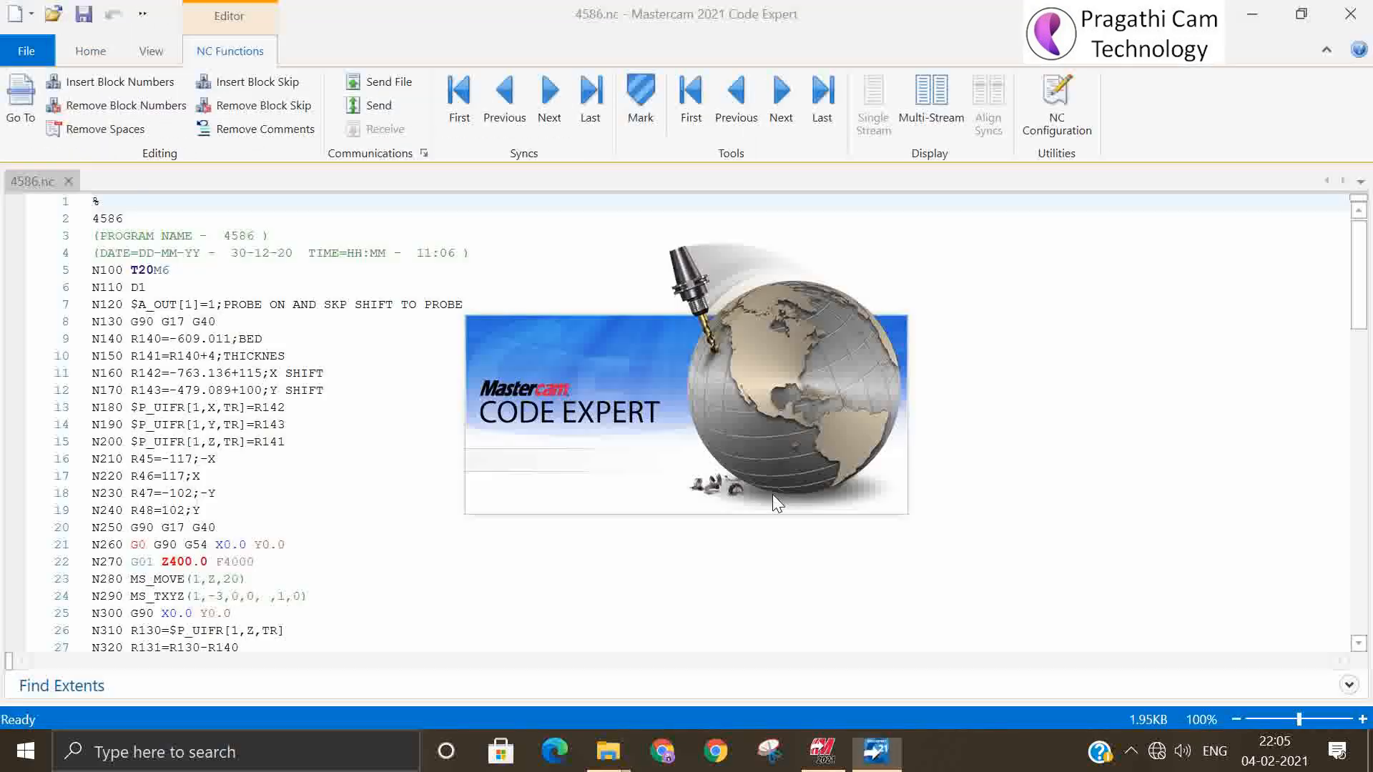
Look through the NC code of 4586.nc, close the code editor and return to the assembly's file information page
{"action": "scroll", "coordinate": [605, 498], "scroll_direction": "down", "scroll_amount": 4}
{"action": "scroll", "coordinate": [606, 499], "scroll_direction": "down", "scroll_amount": 15}
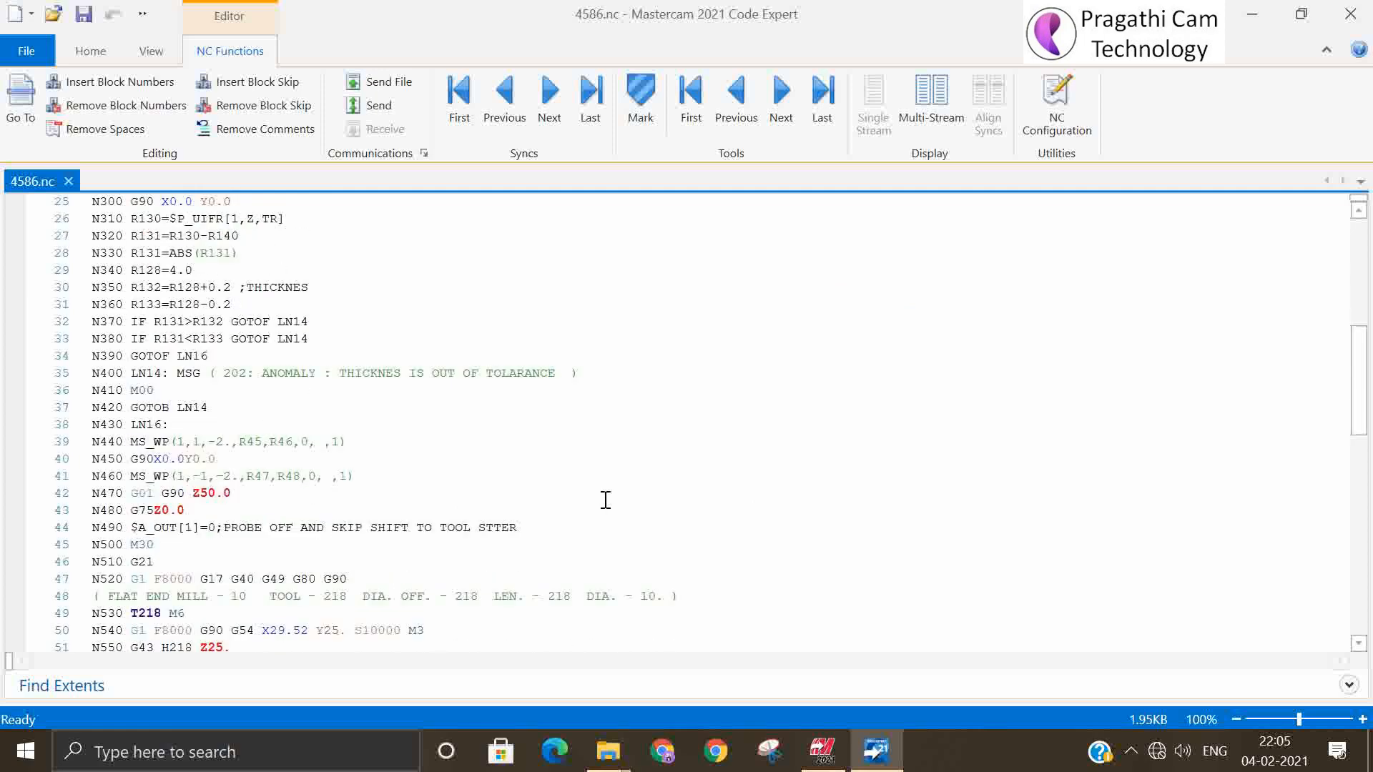
{"action": "scroll", "coordinate": [605, 500], "scroll_direction": "up", "scroll_amount": 5}
{"action": "scroll", "coordinate": [605, 500], "scroll_direction": "up", "scroll_amount": 5}
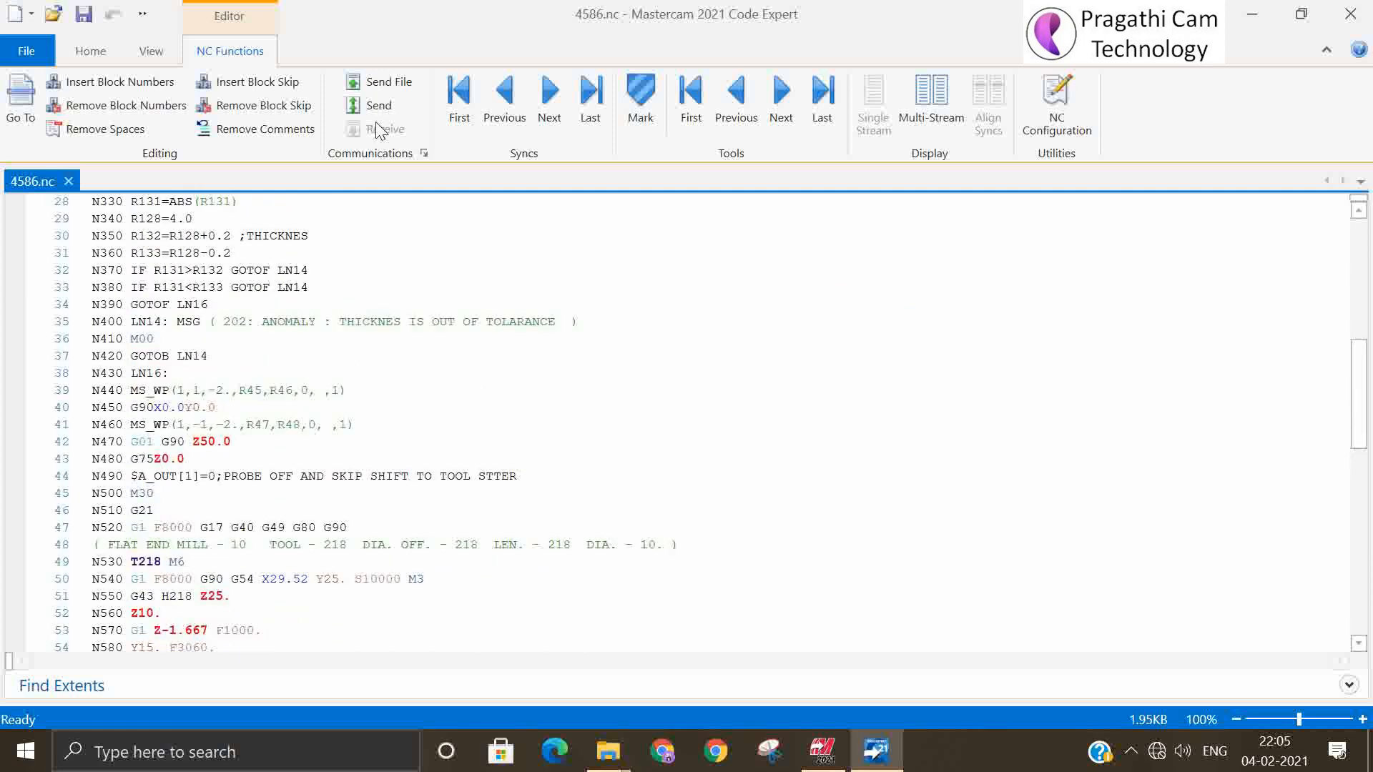
{"action": "left_click", "coordinate": [1350, 22]}
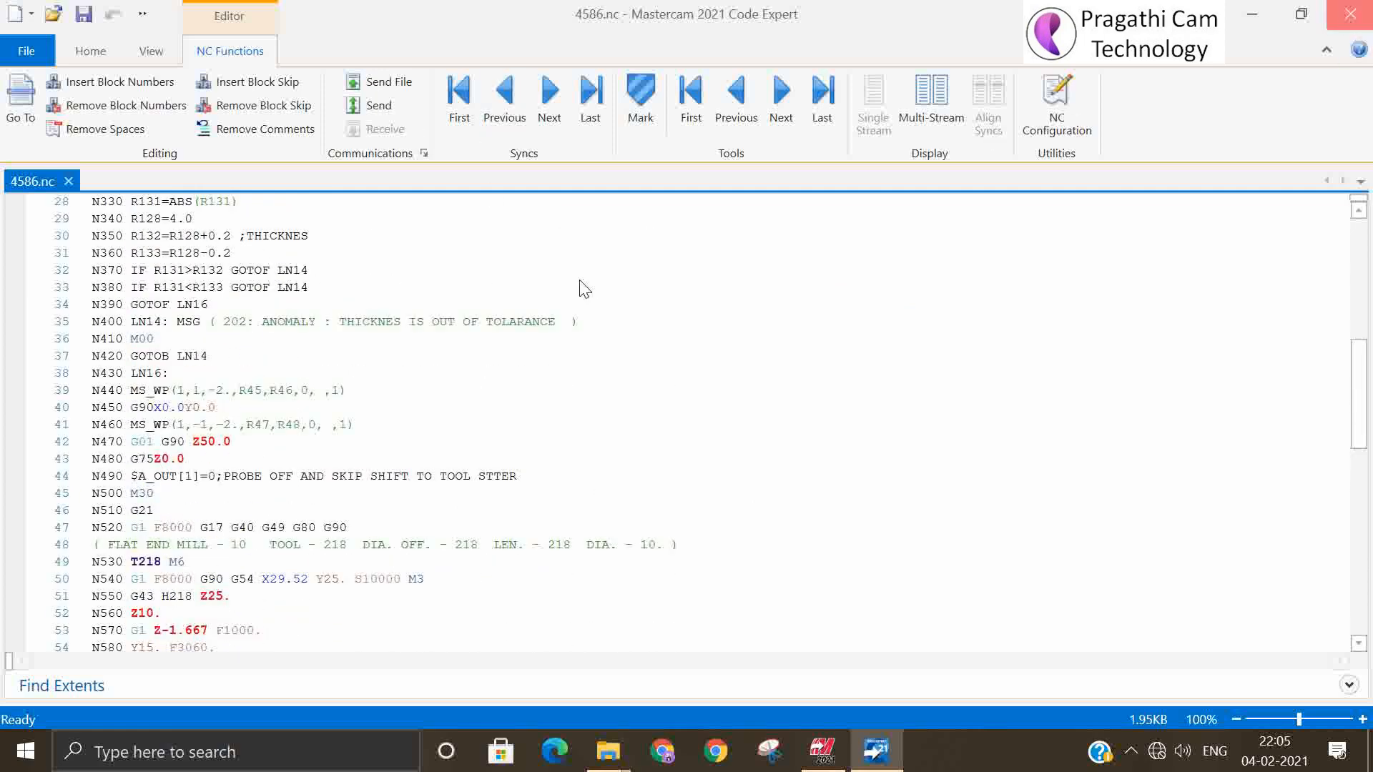
{"action": "left_click", "coordinate": [34, 50]}
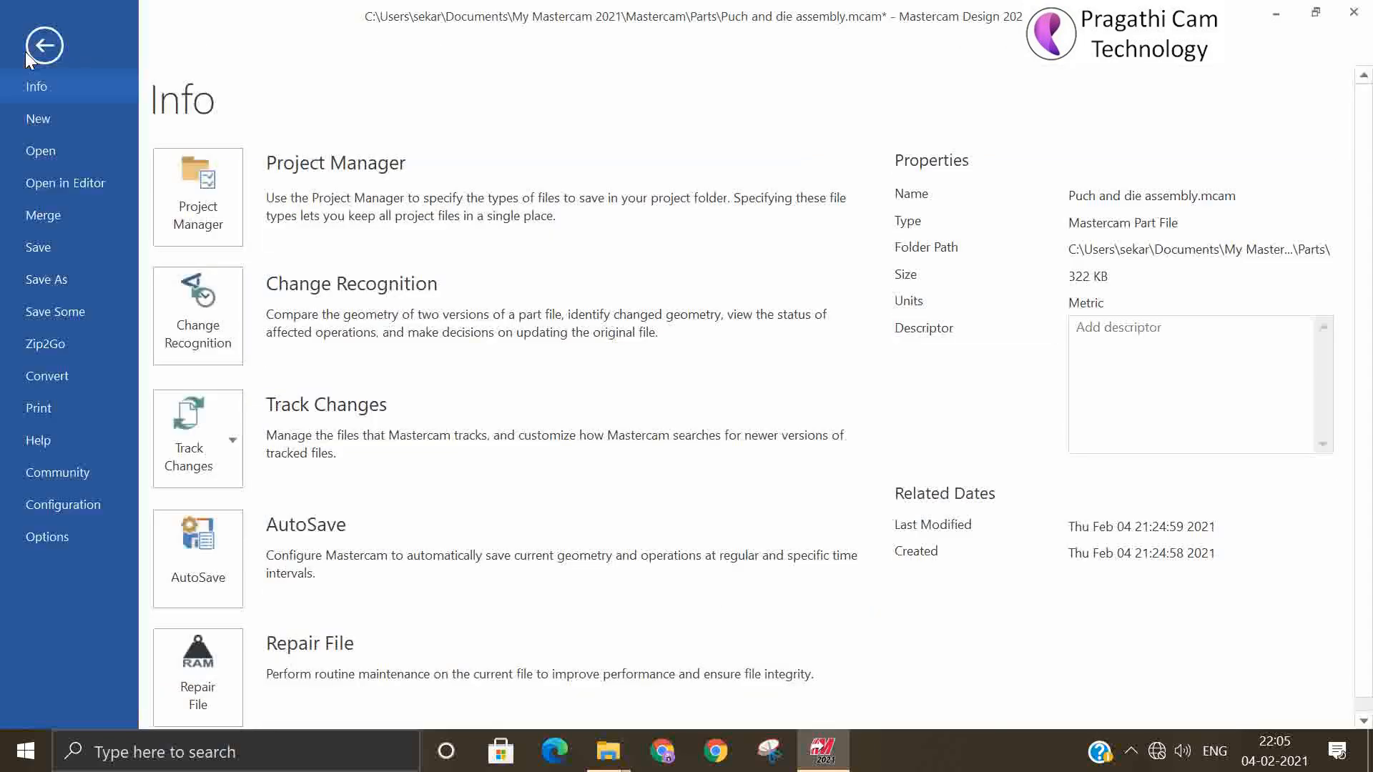